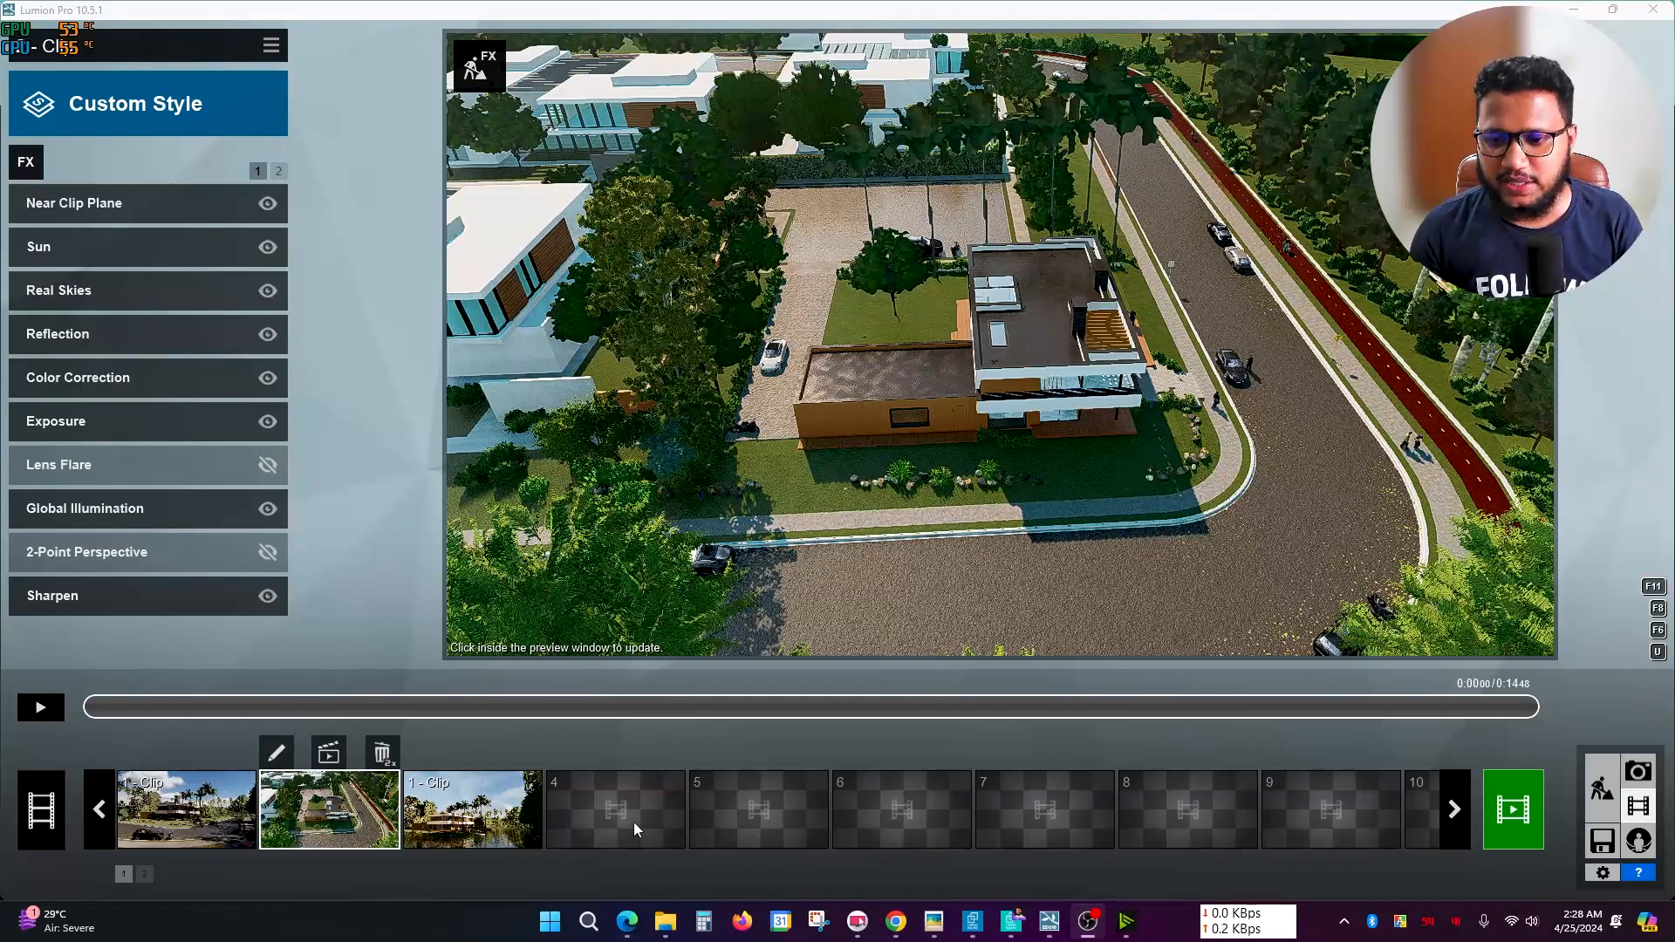
- Record a new clip in the fourth movie slot, with the aerial view of the house as its first camera keyframe
left_click(616, 803)
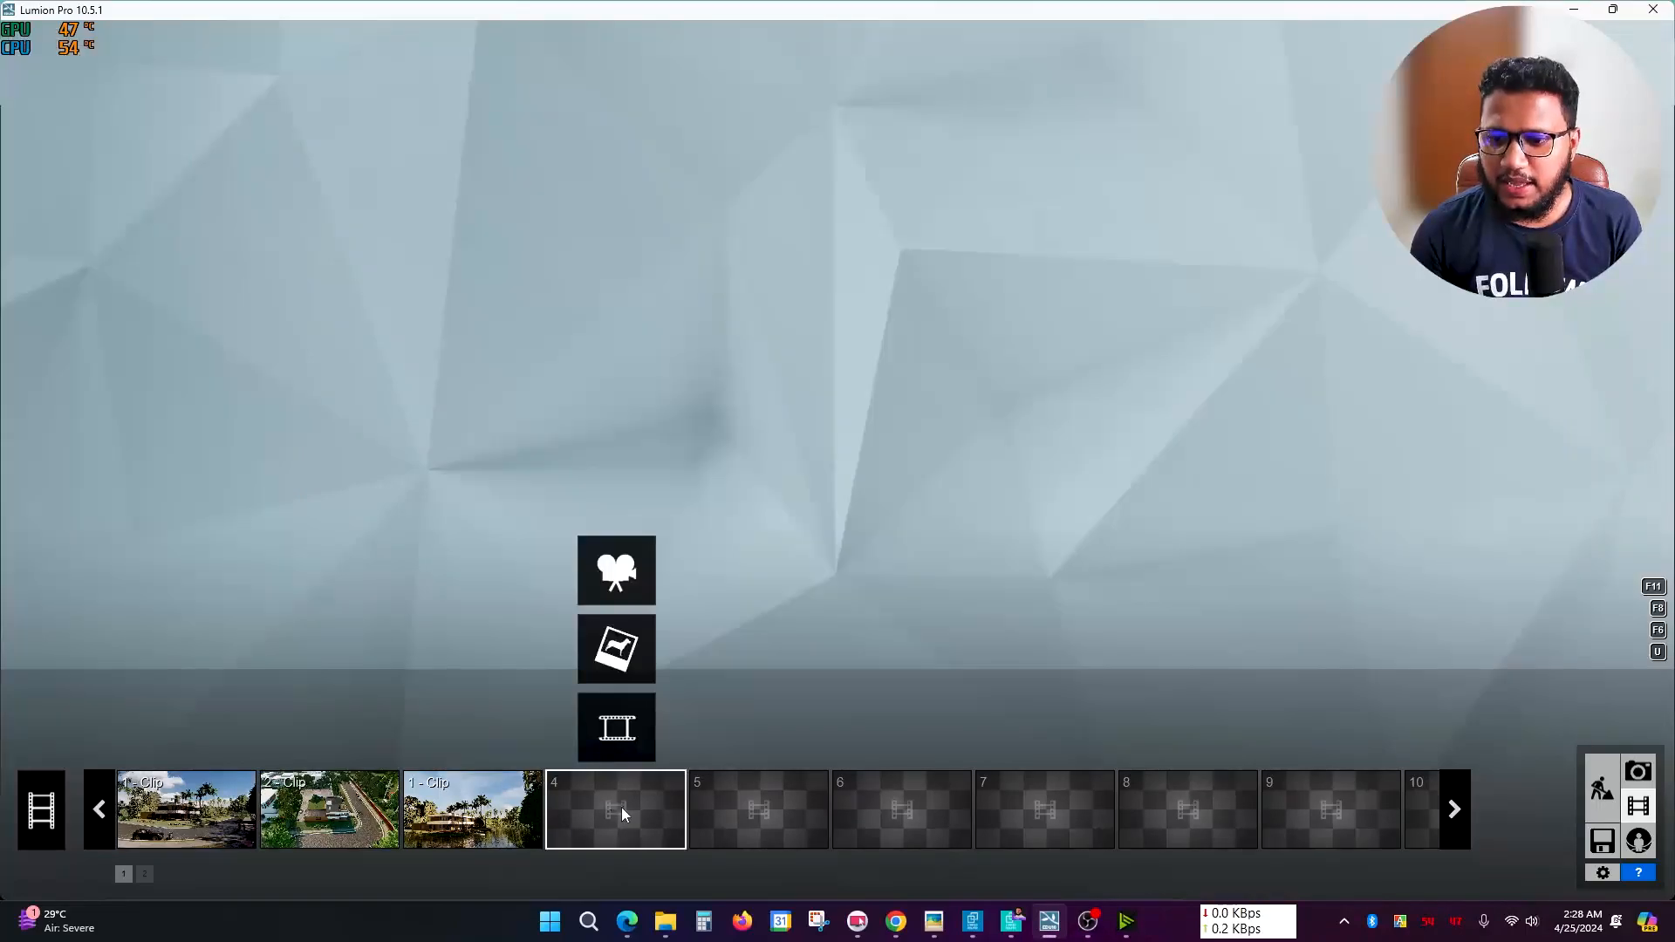
left_click(650, 597)
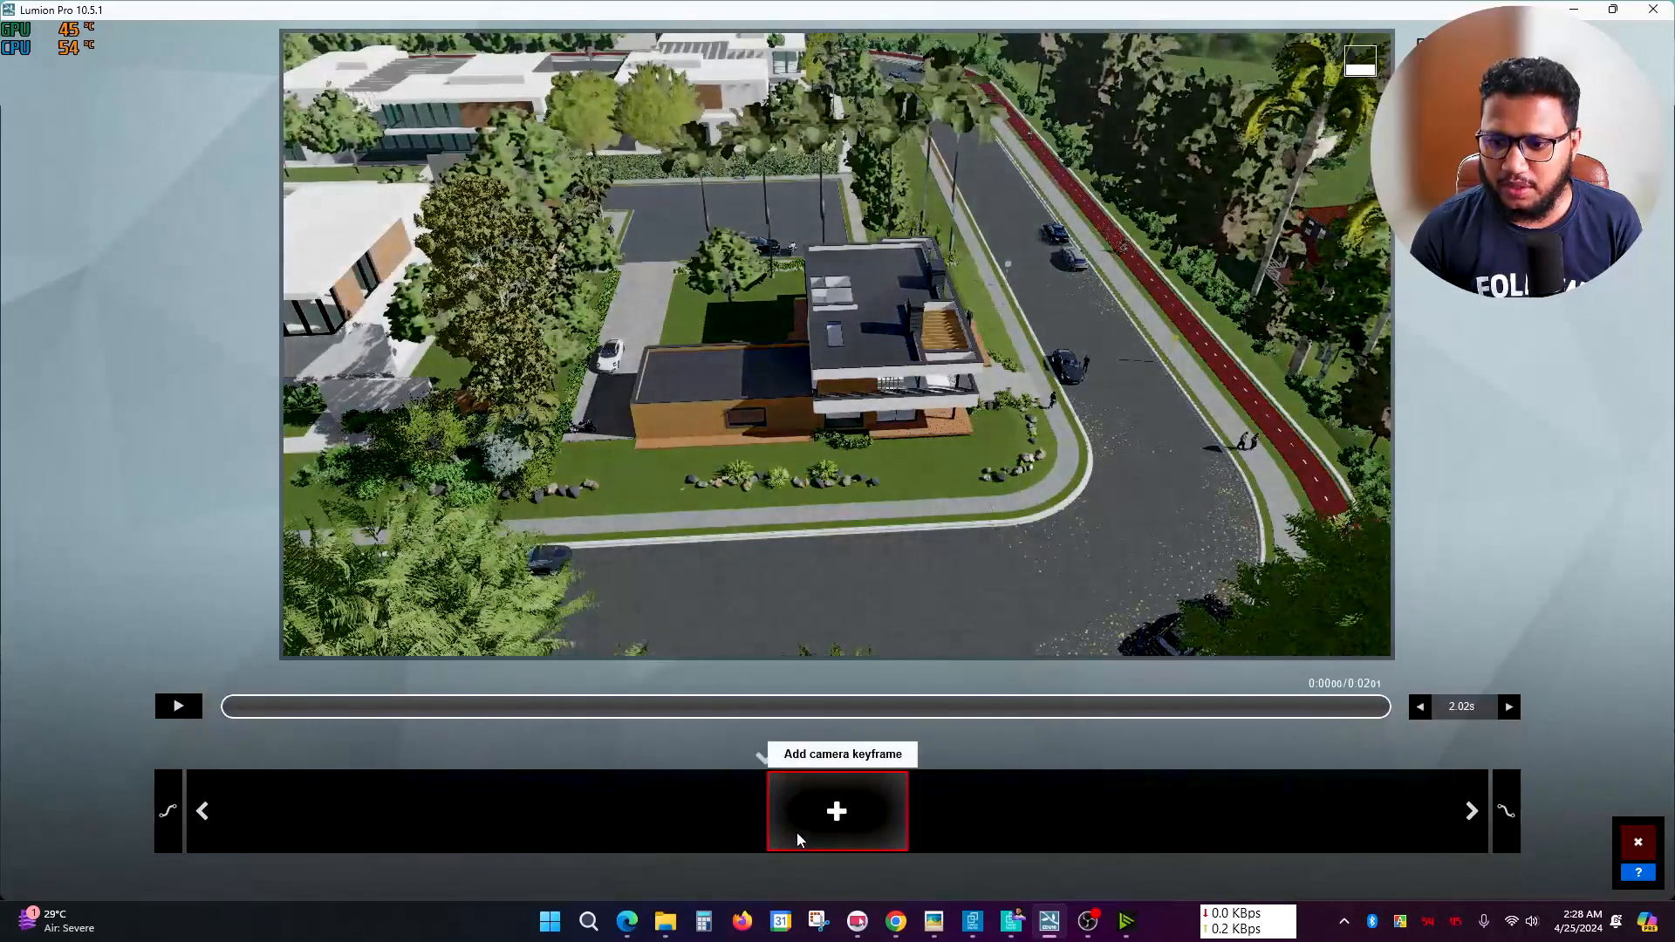
left_click(833, 812)
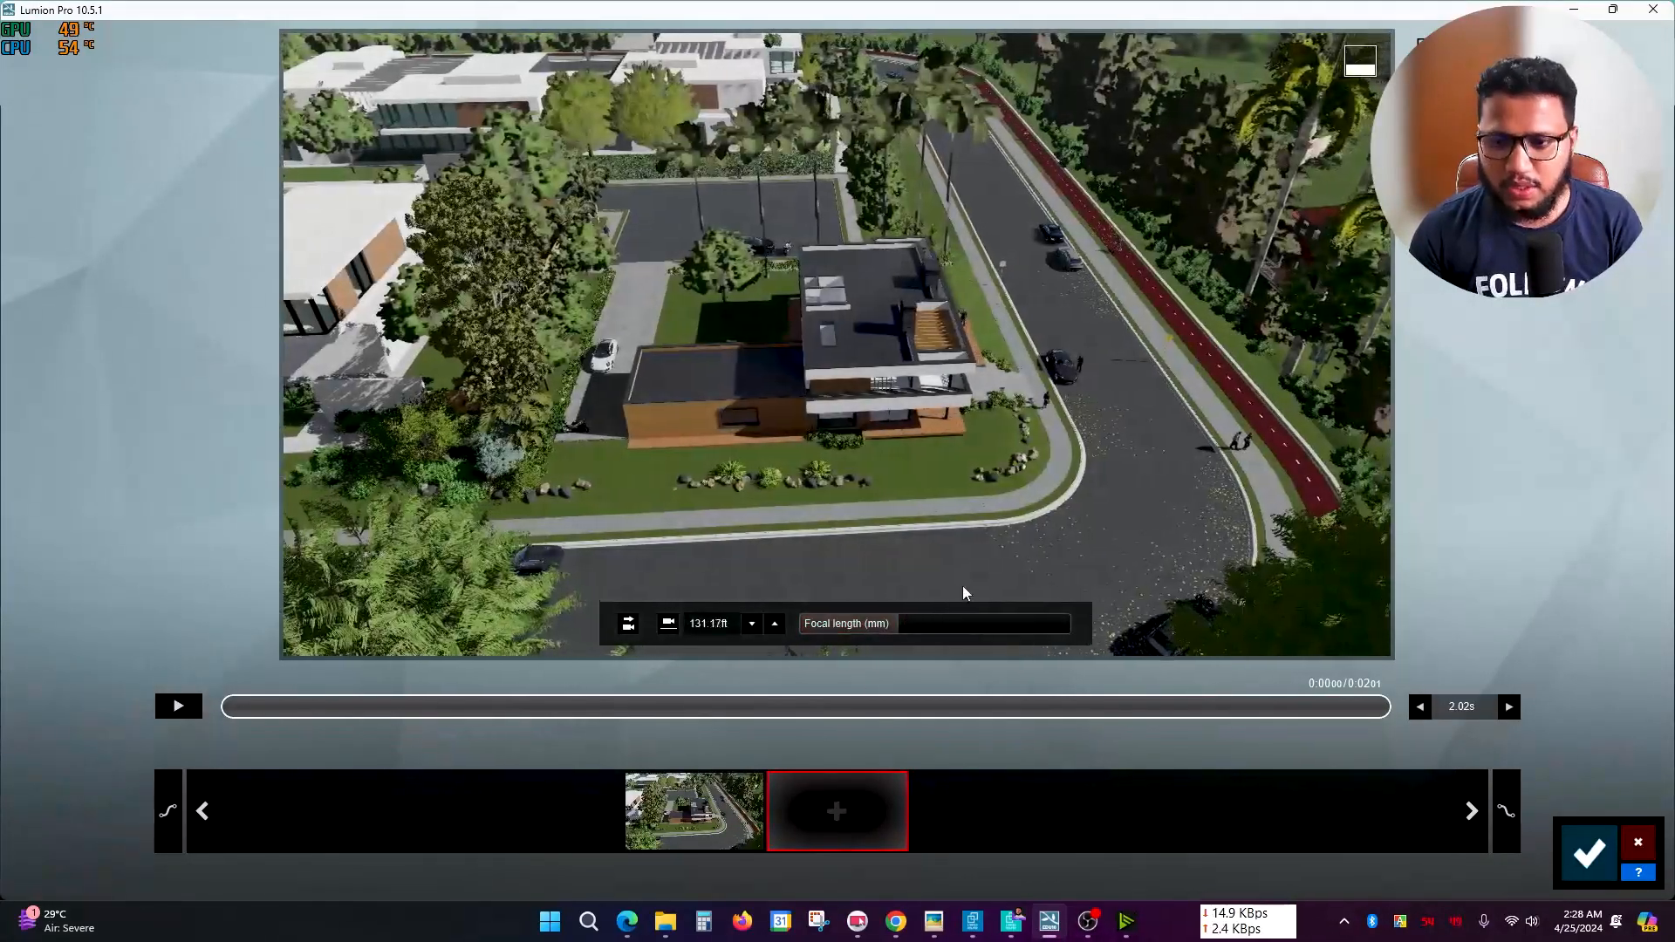
- Orbit the camera above the road corner beside the house and add a second camera keyframe
key("d")
right_click_drag(963, 588, 1109, 539)
key("s")
key("d")
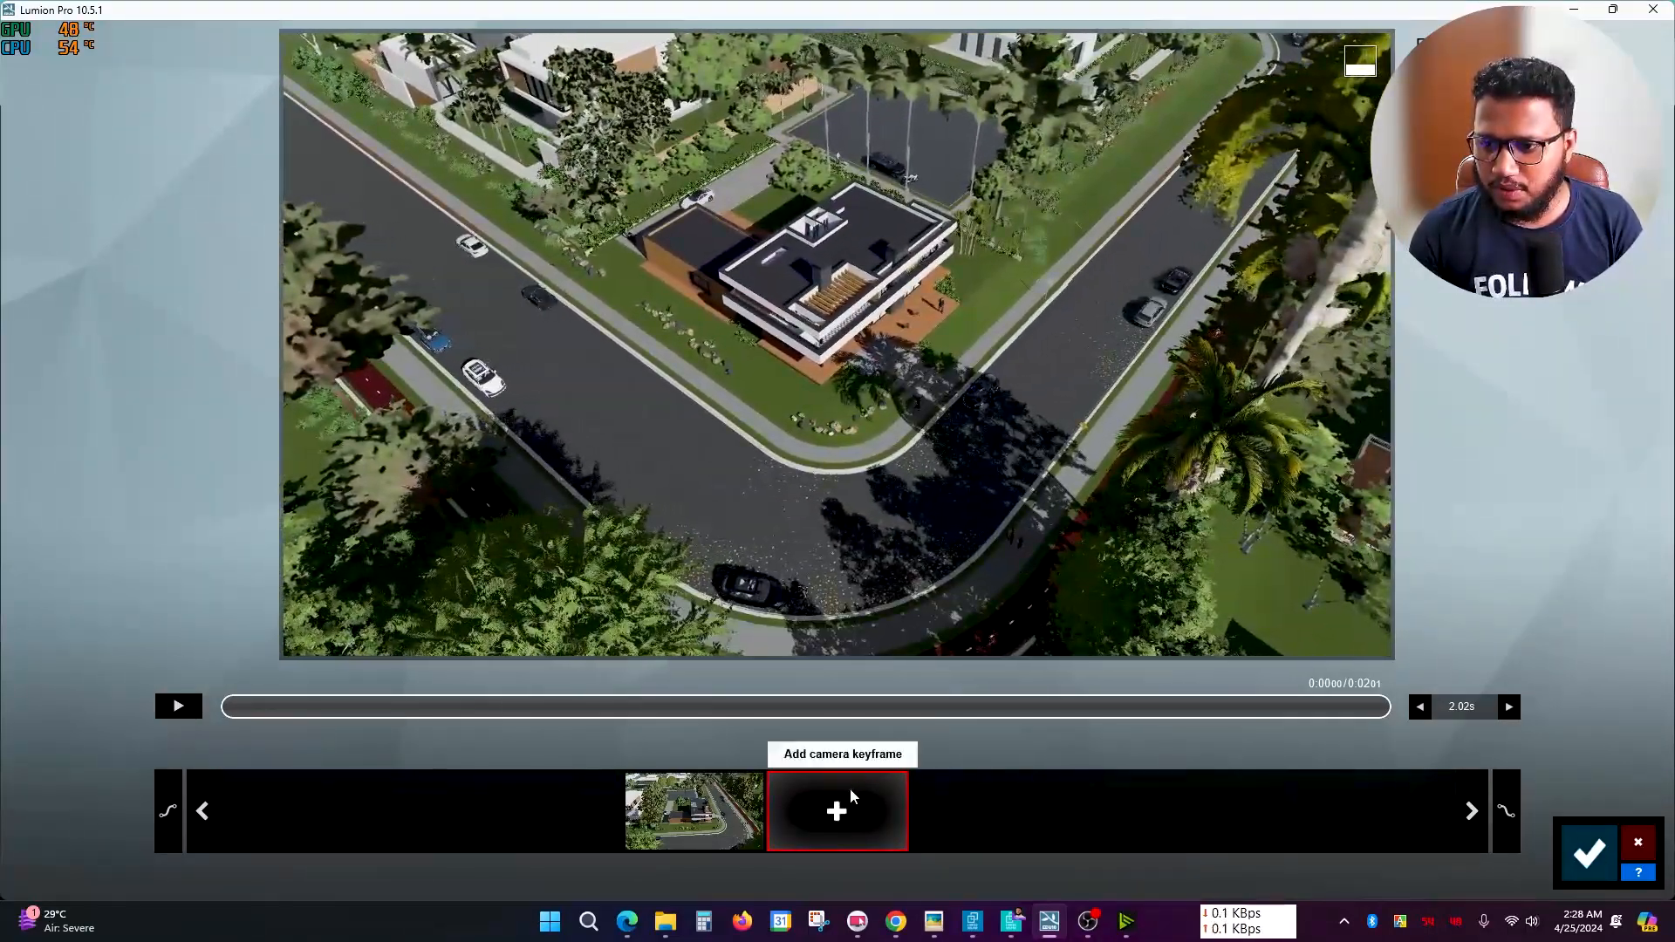
left_click(852, 797)
- Add a third camera keyframe from higher up, showing the house's terrace side and the parking area, and accept the clip
key("d")
right_click_drag(908, 401, 1003, 384)
key("d")
key("d")
right_click_drag(1221, 379, 1137, 457)
key("s")
key("s")
key("d")
key("s")
key("s")
key("d")
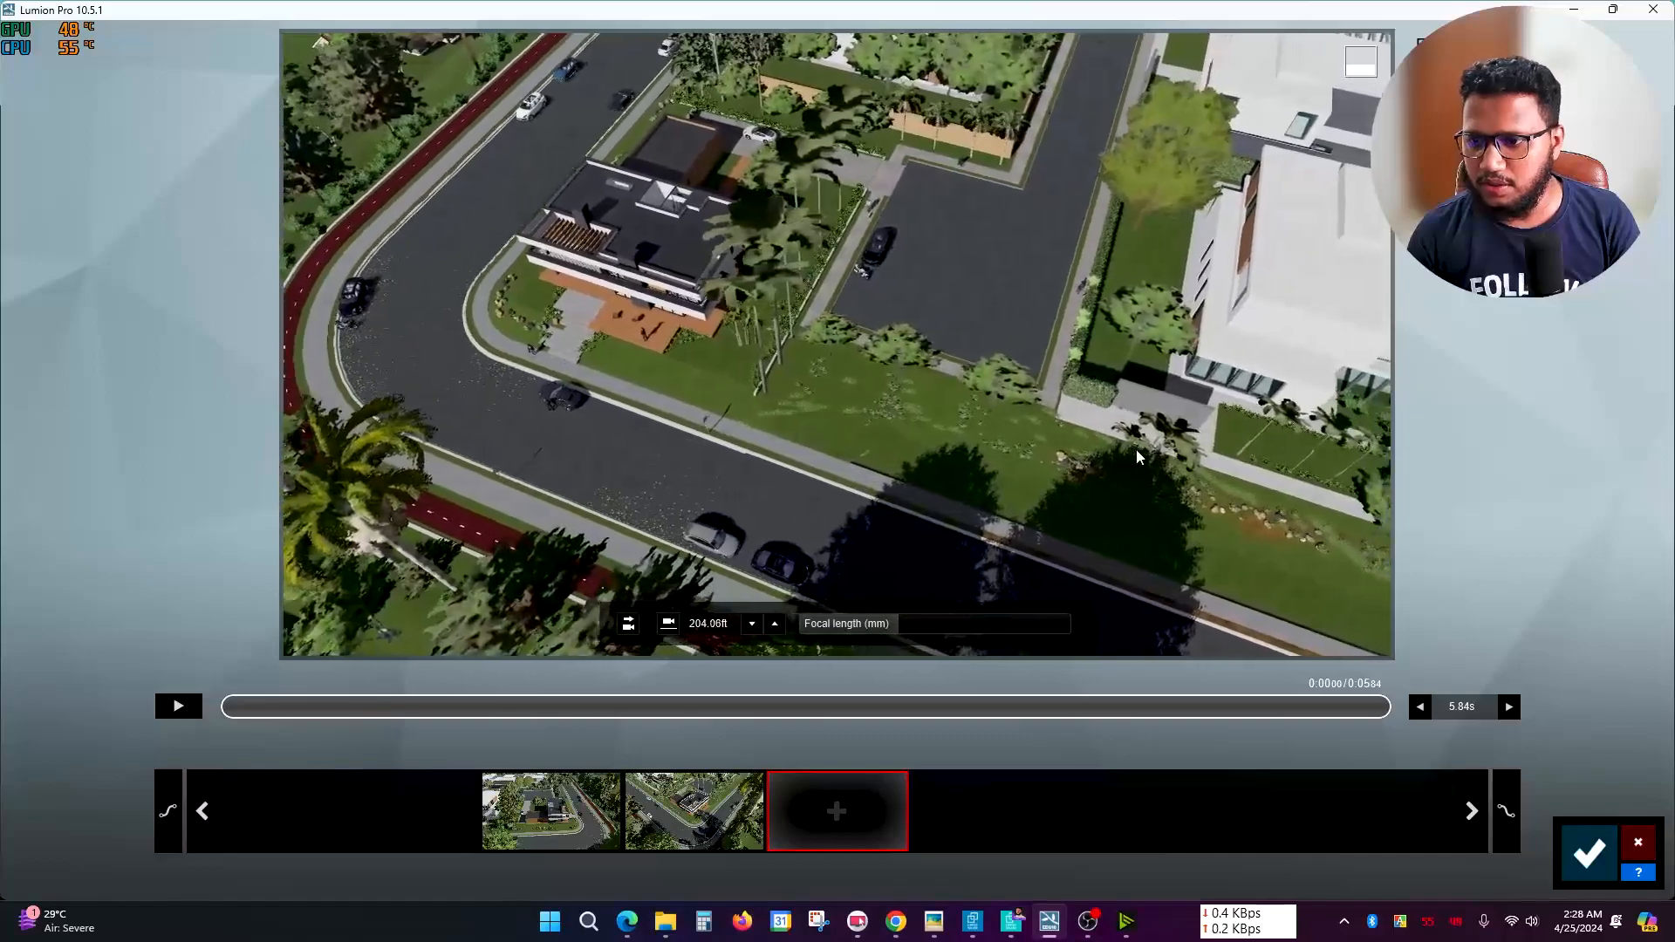
left_click(877, 789)
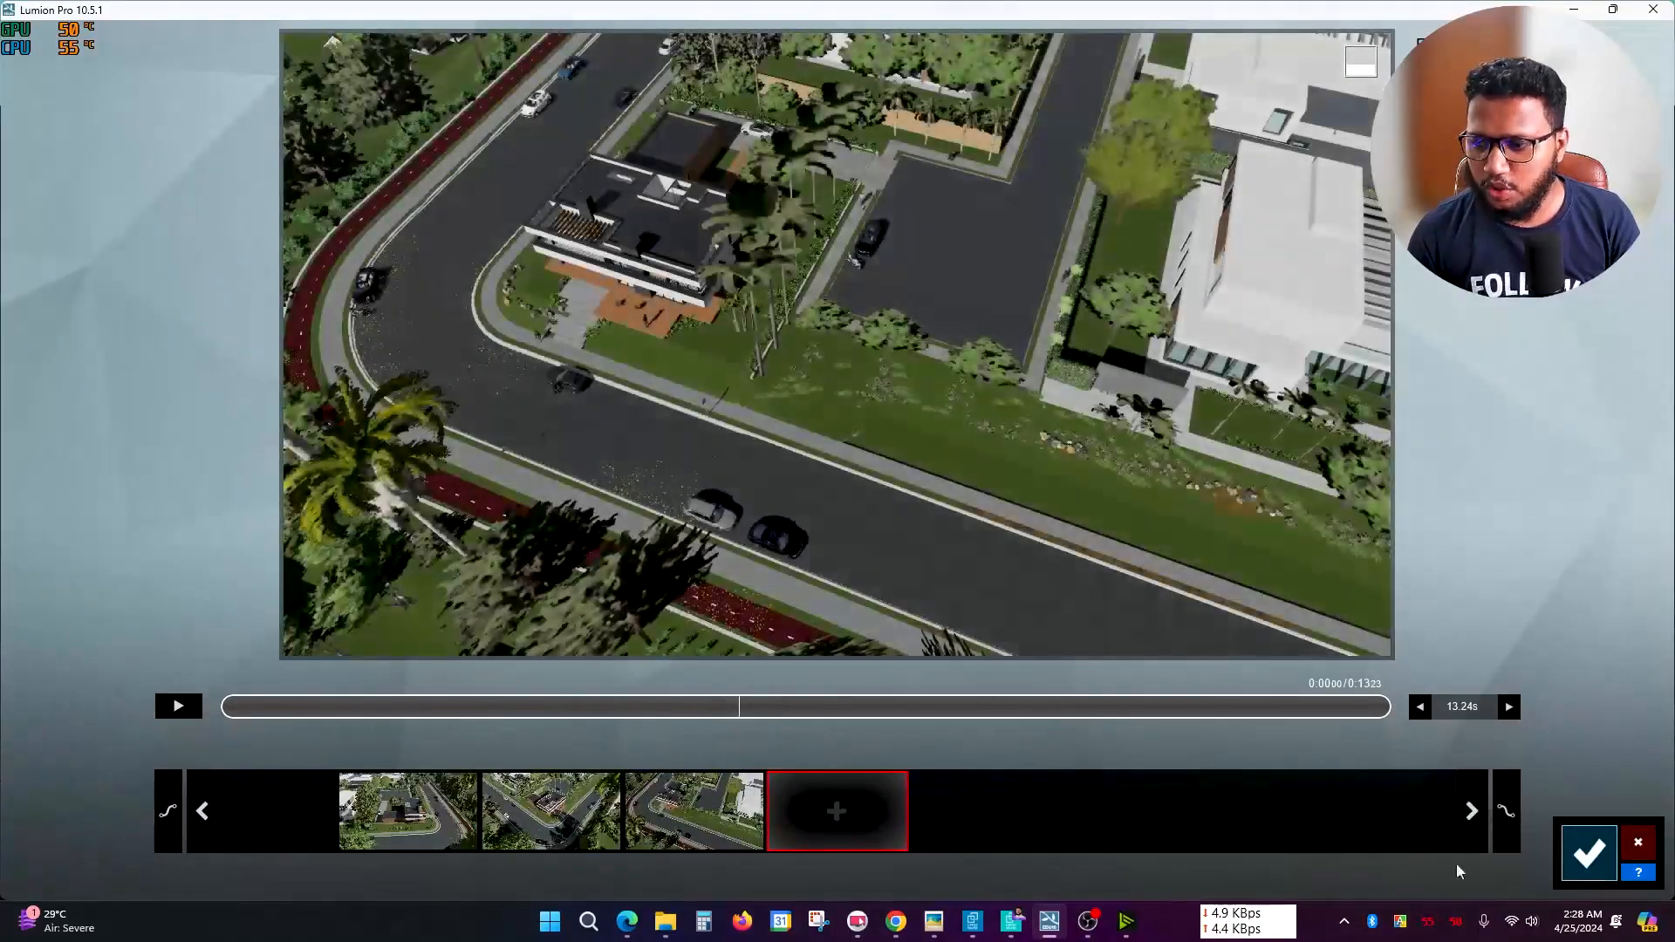
left_click(1590, 852)
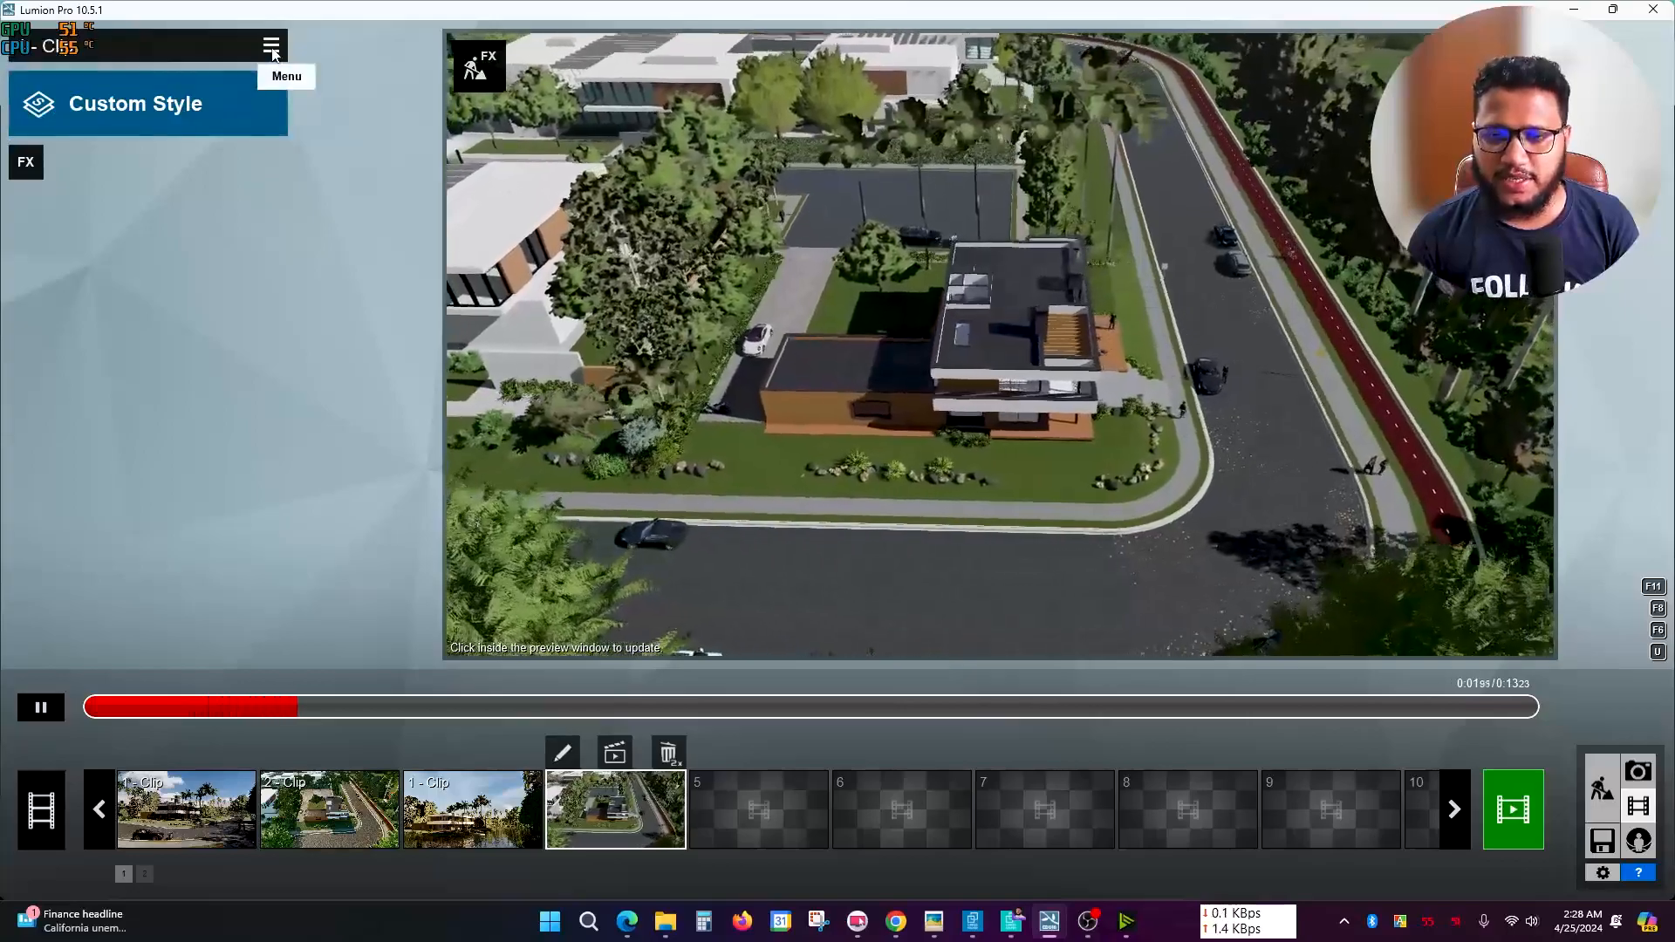
- View the list of example projects and return to the new movie clip
left_click(271, 48)
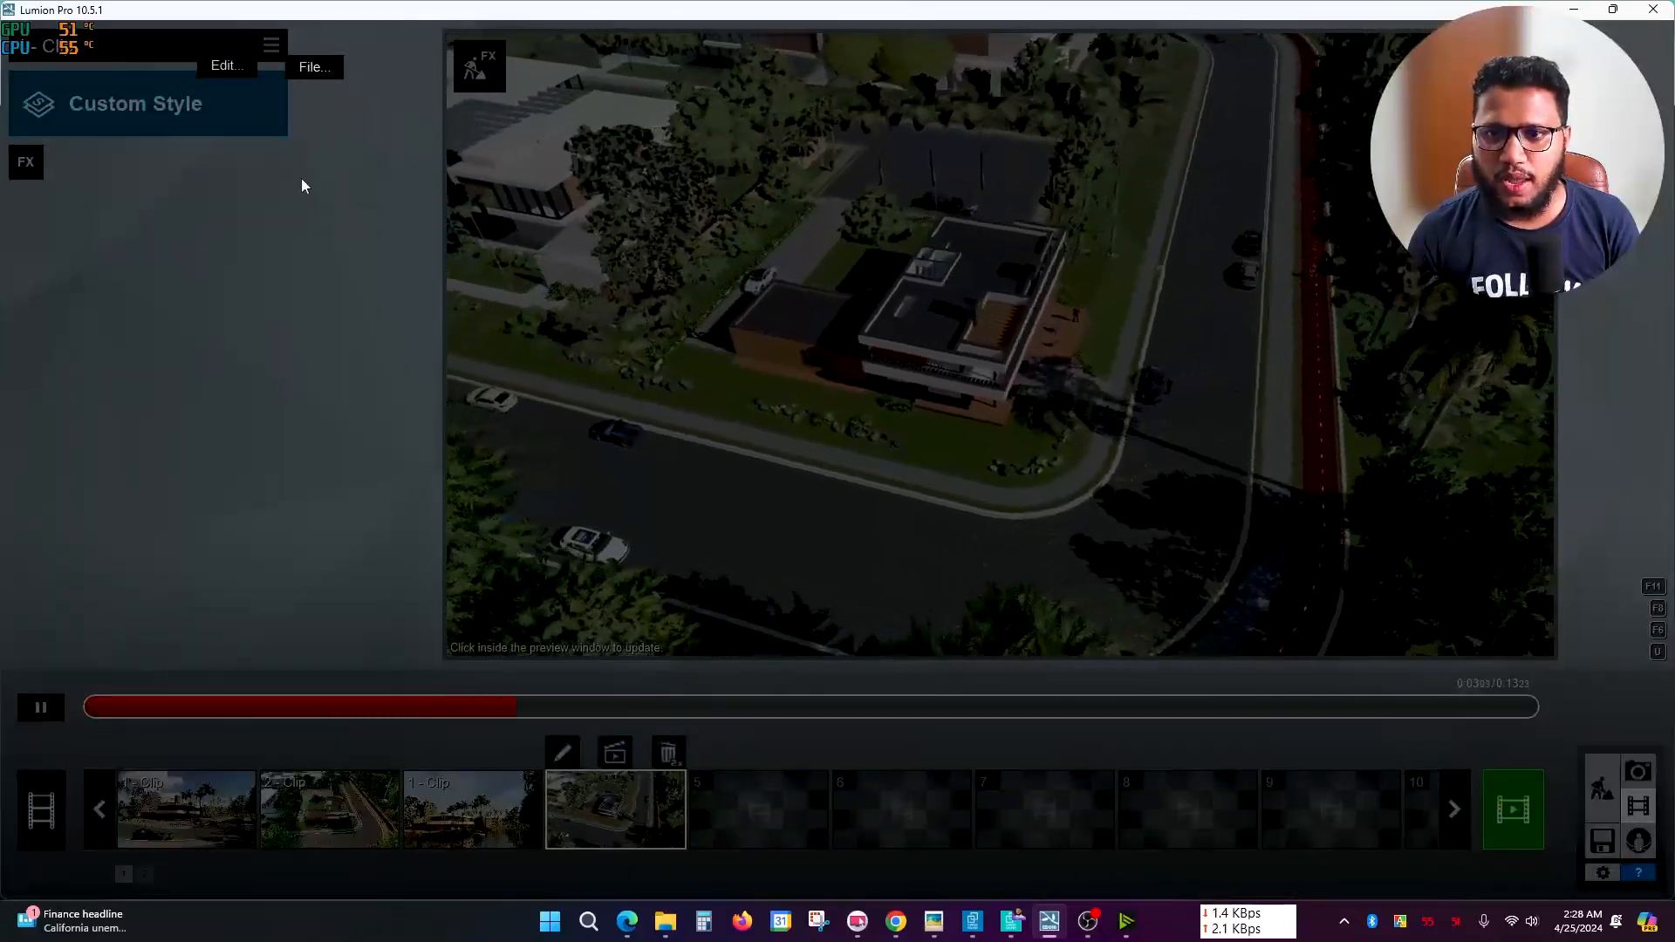
left_click(301, 185)
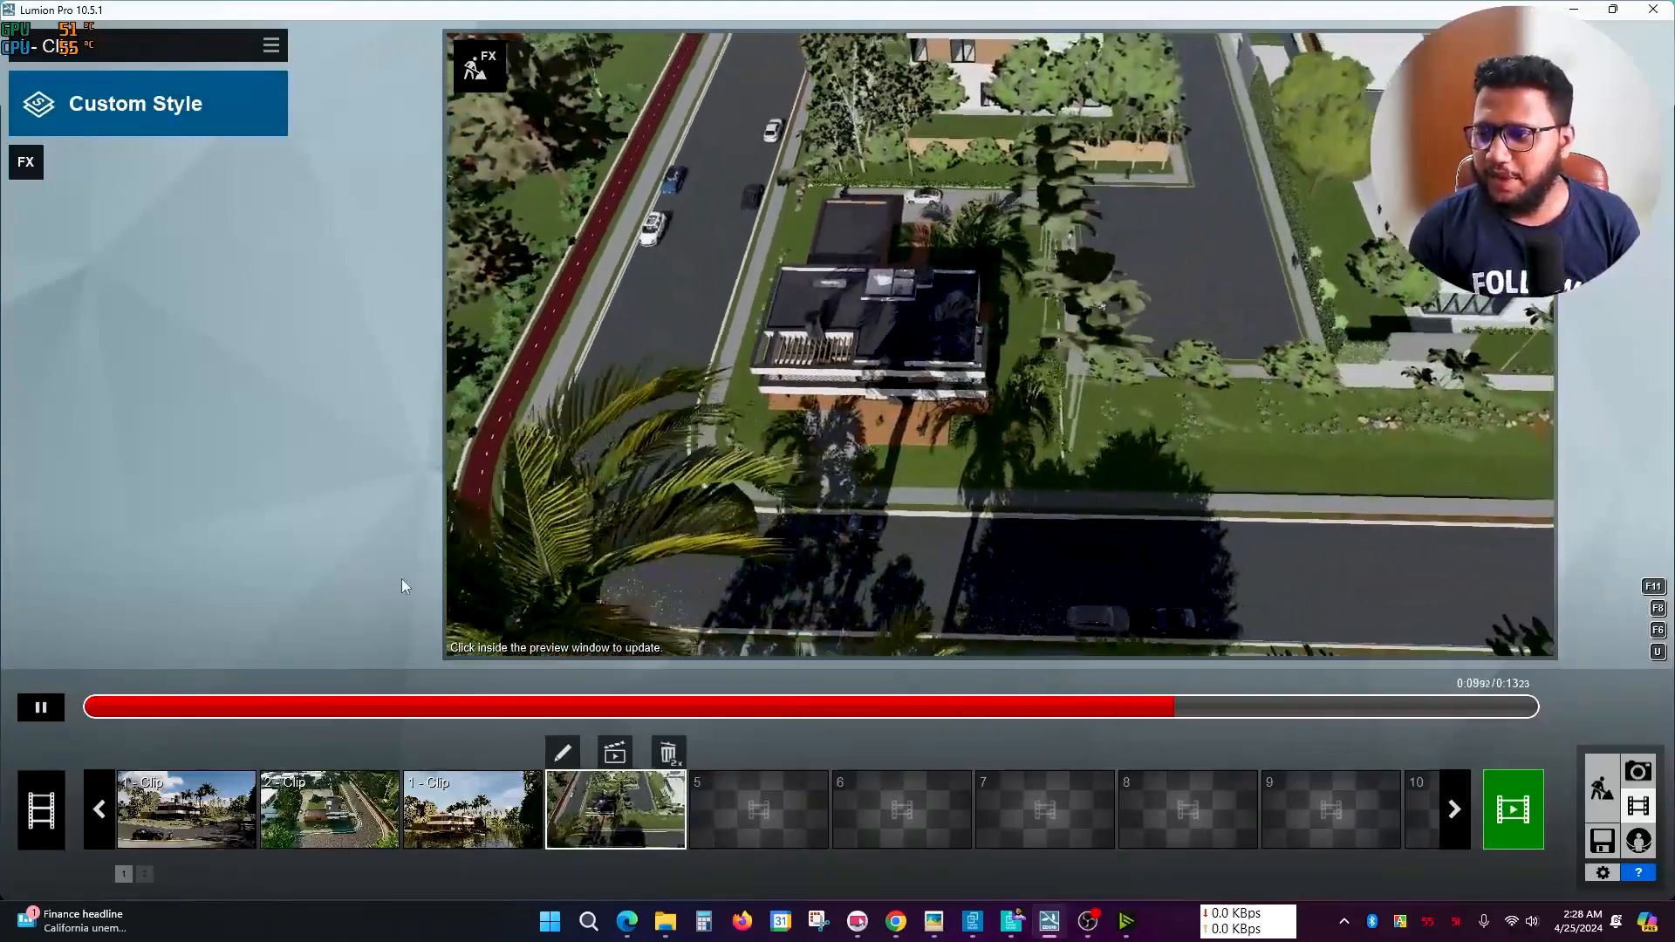
left_click(1602, 842)
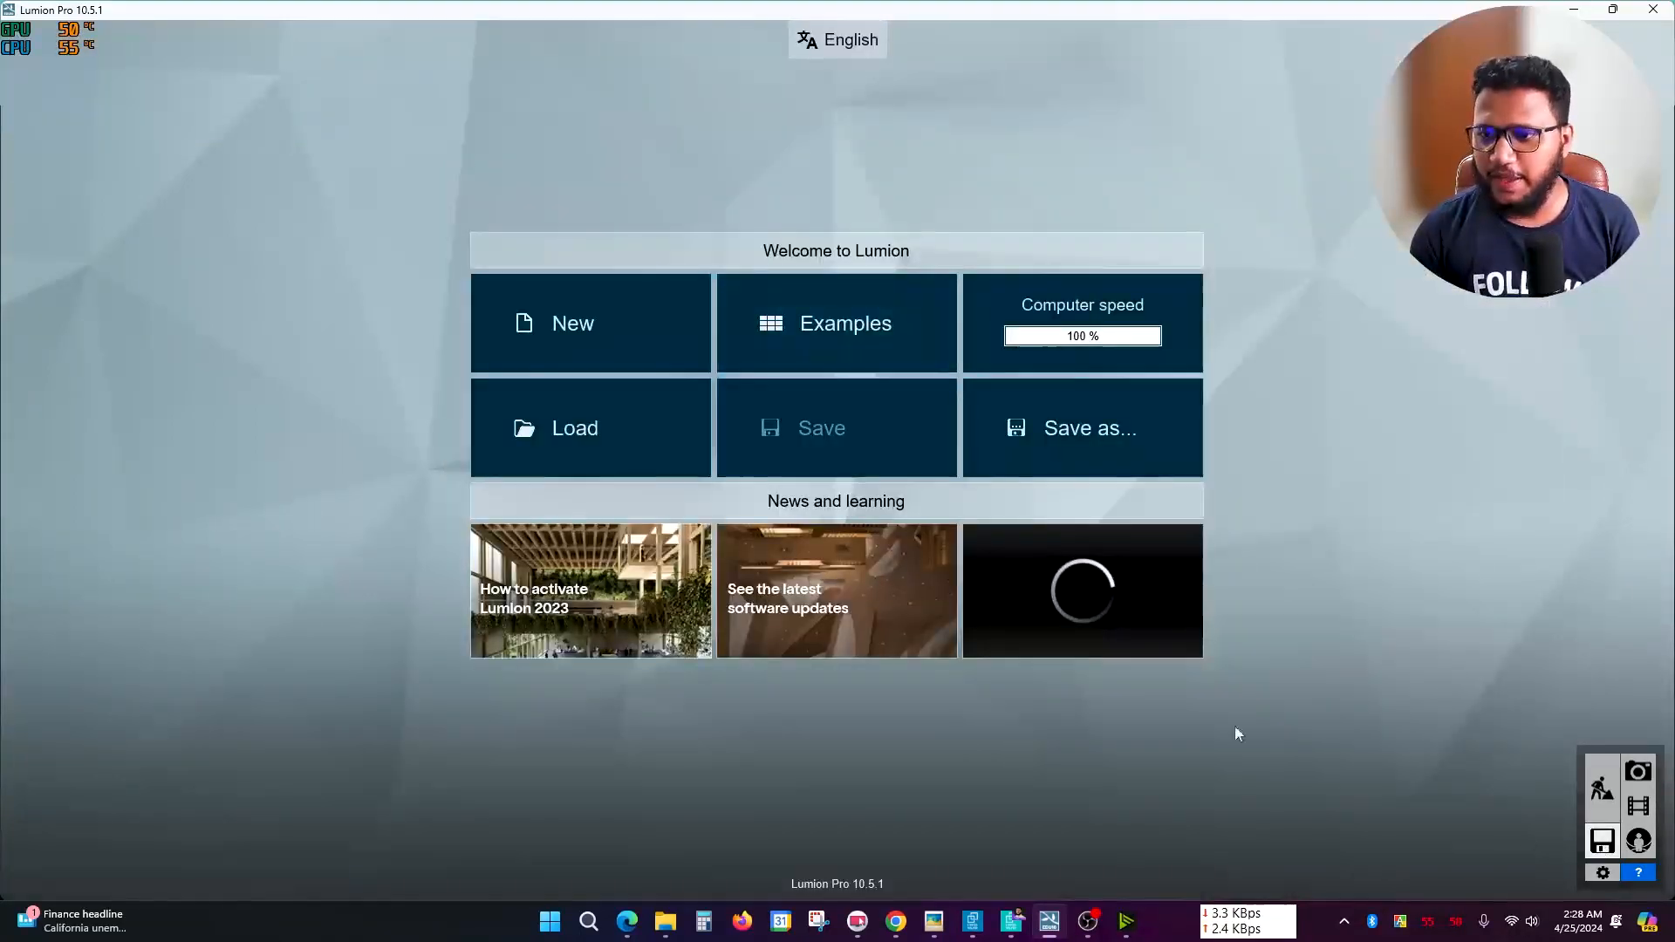
left_click(888, 347)
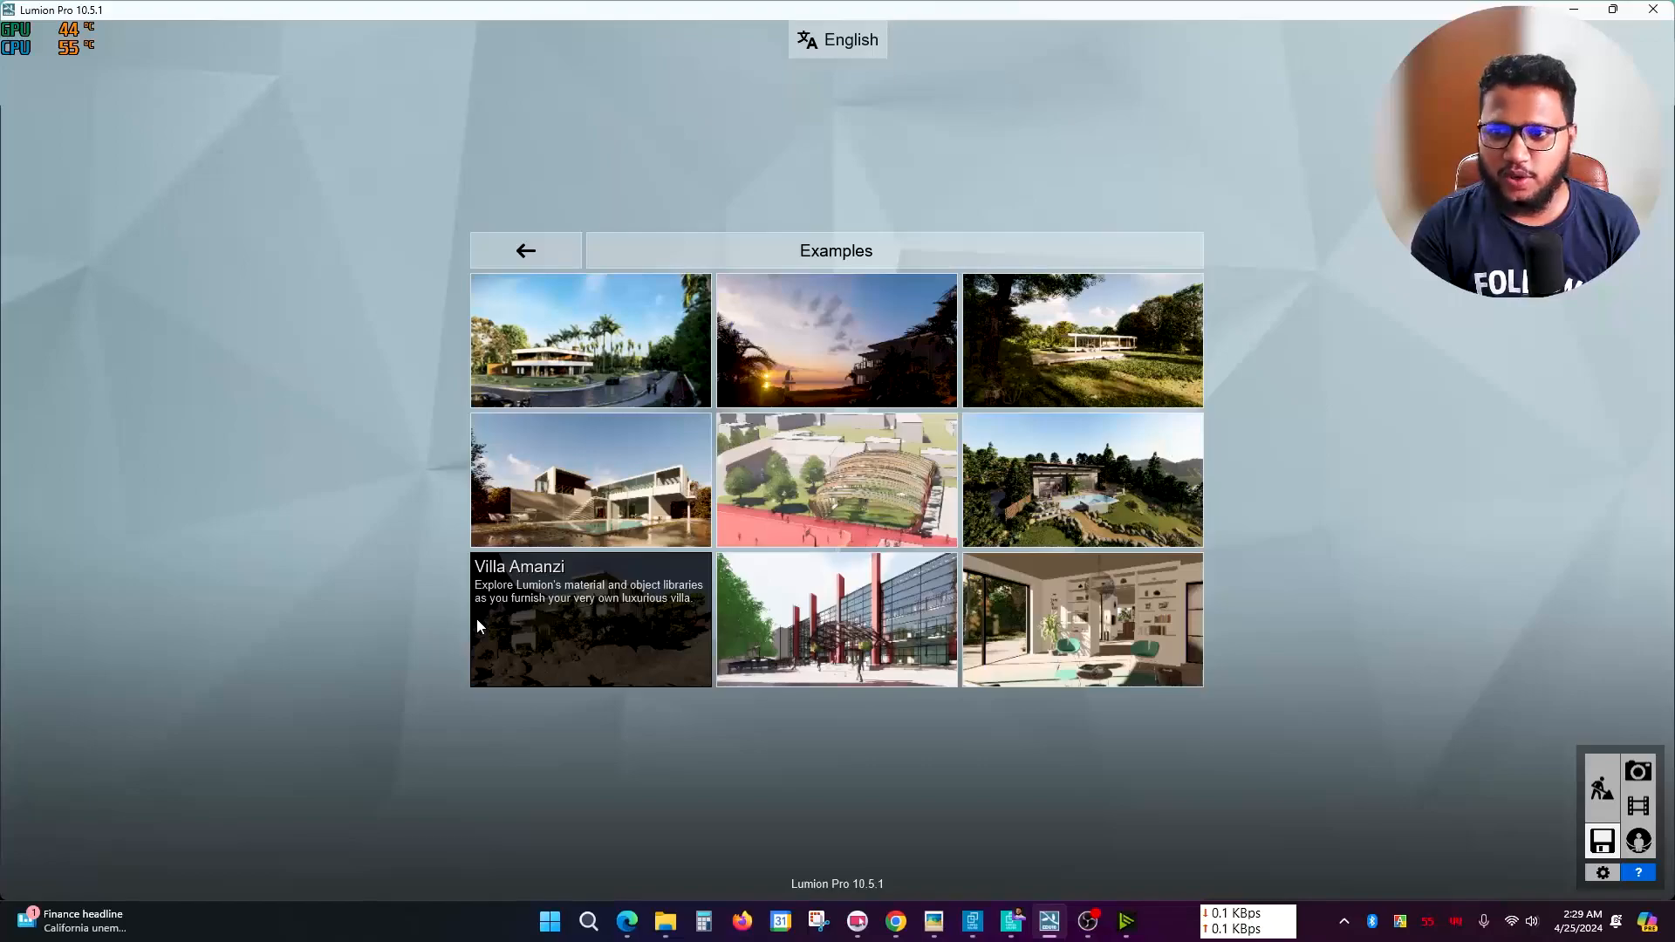
left_click(525, 251)
left_click(1639, 806)
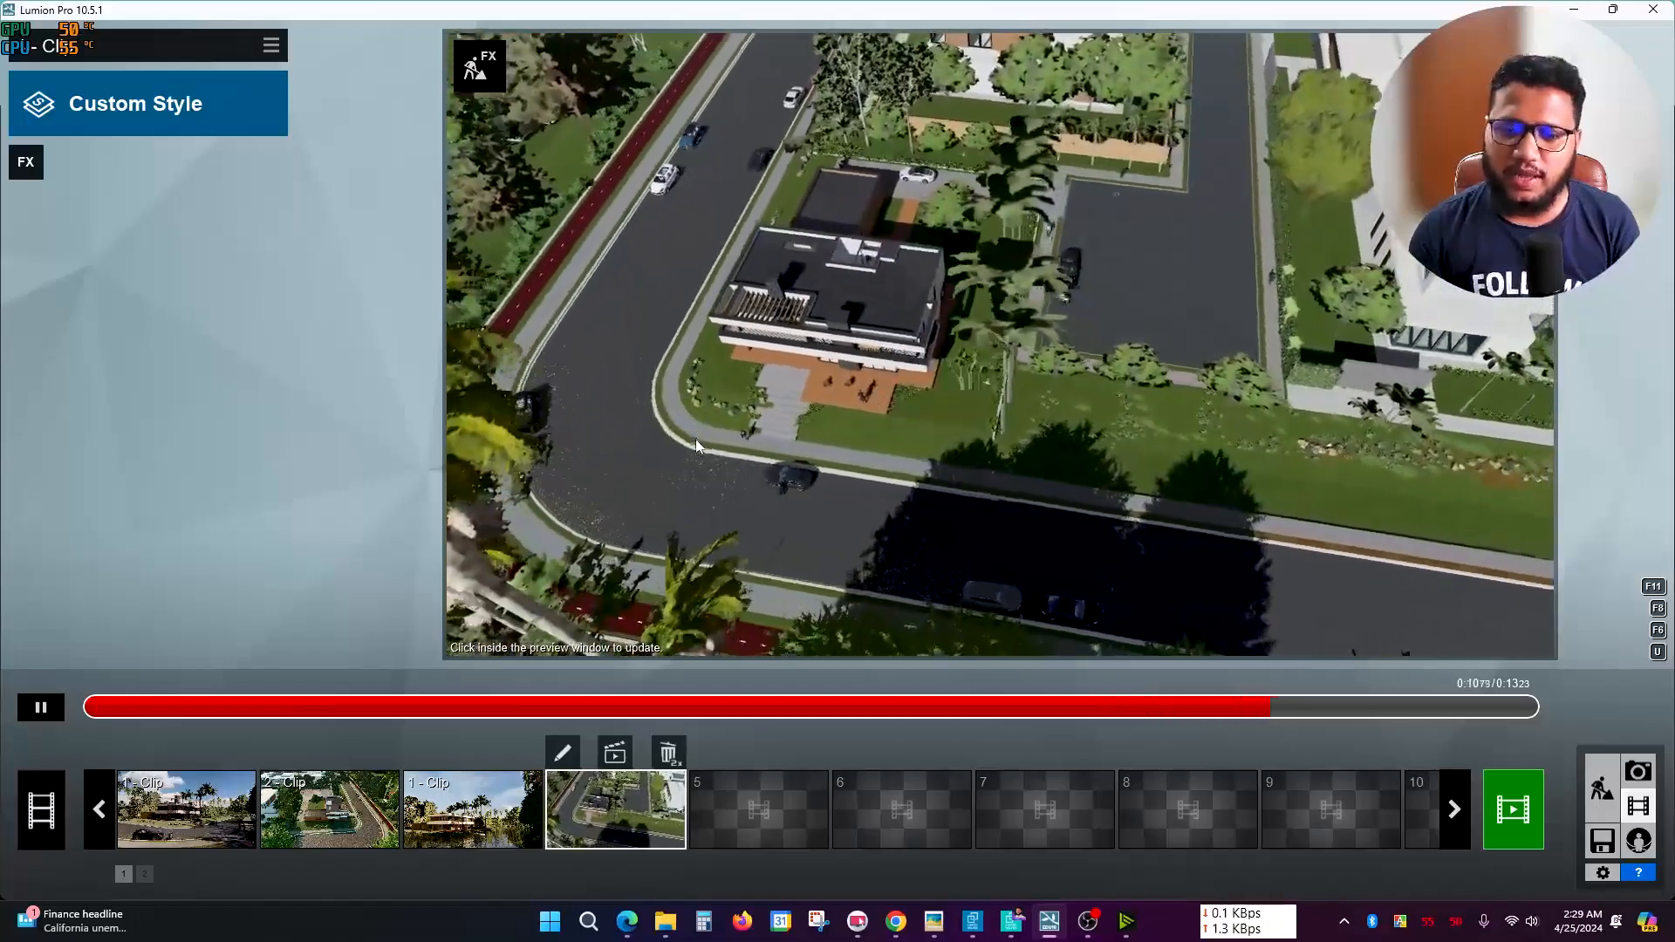
- Load the saved effect file "Client choice Exterior.lme" into the fourth clip
left_click(270, 44)
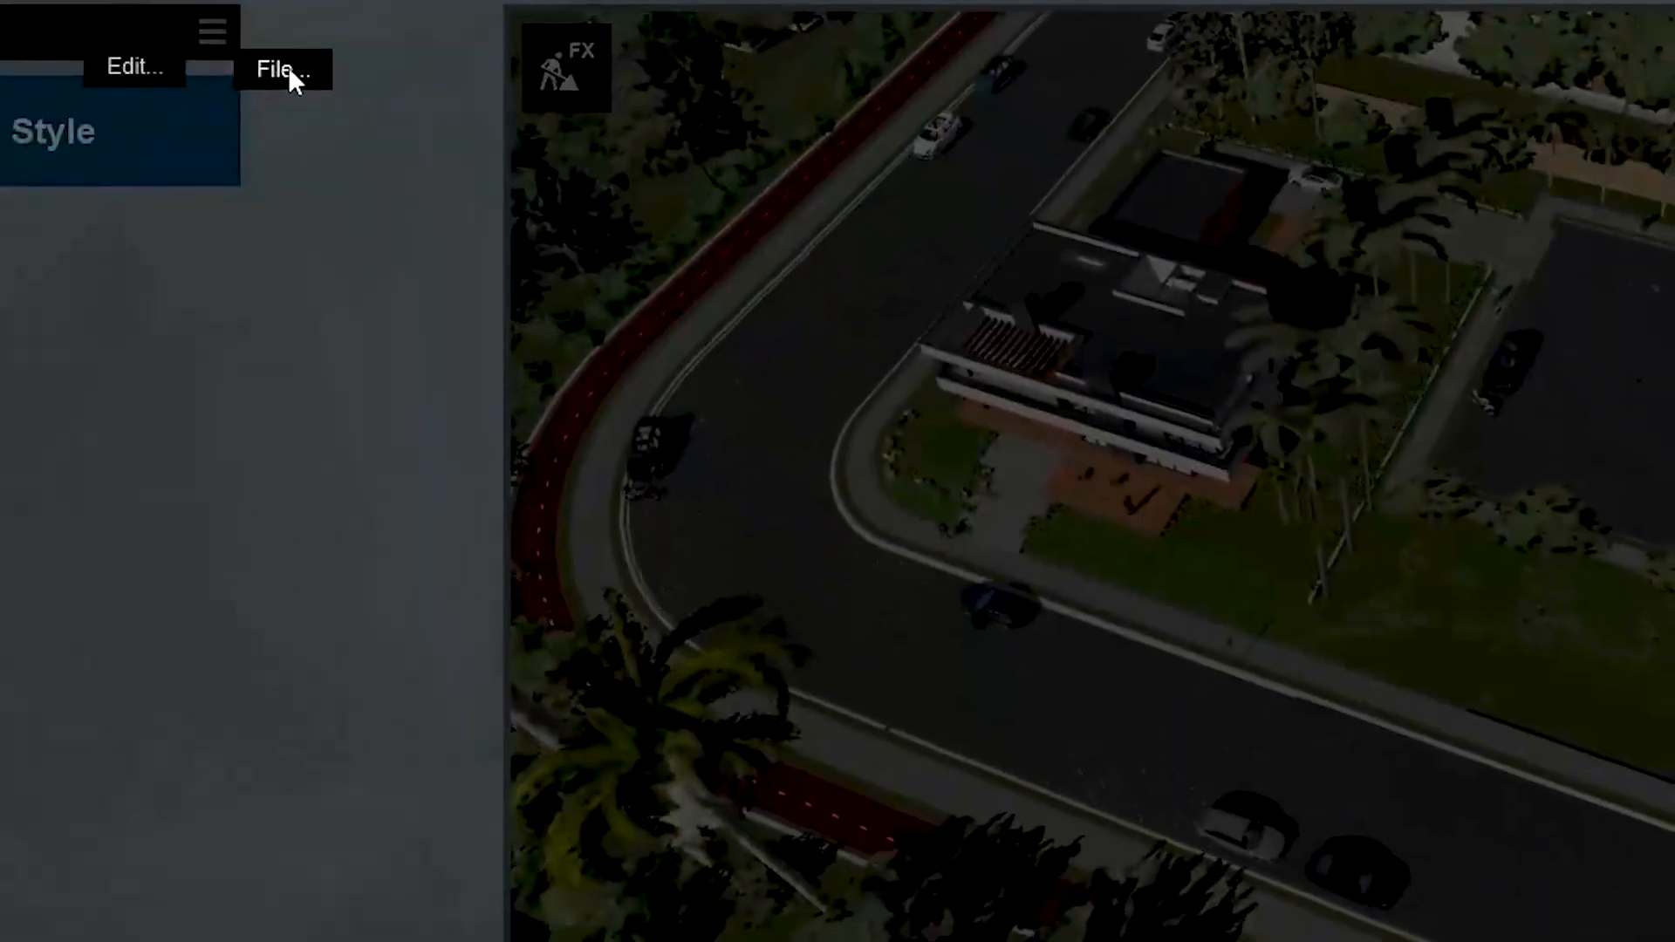
left_click(287, 70)
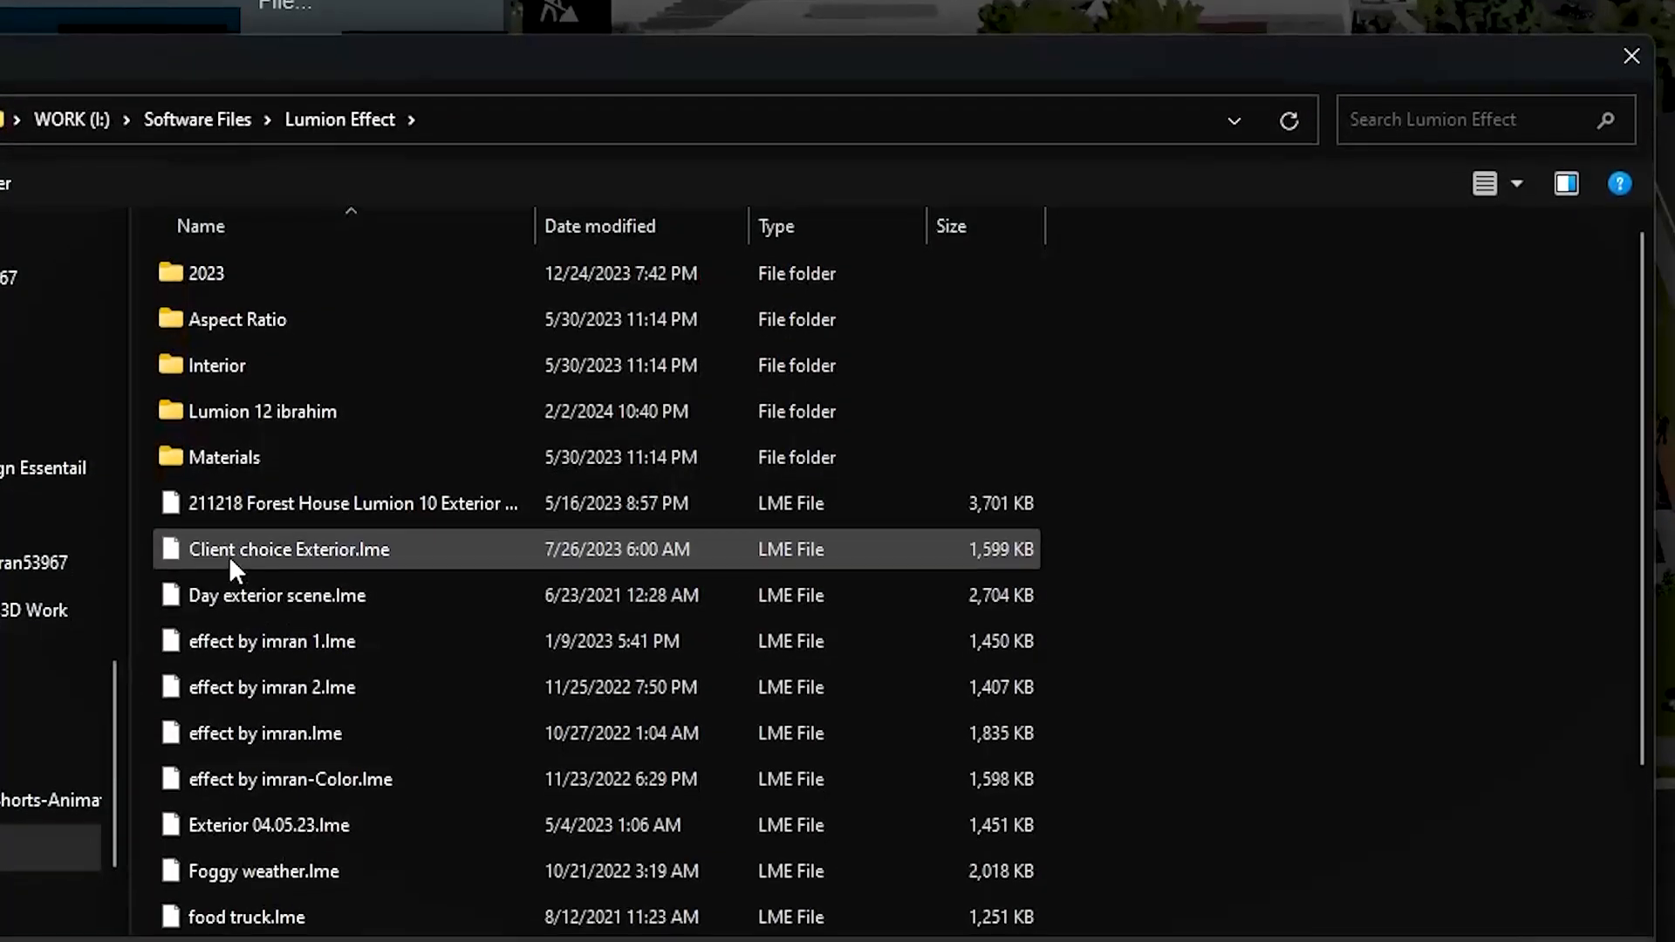
left_click(230, 558)
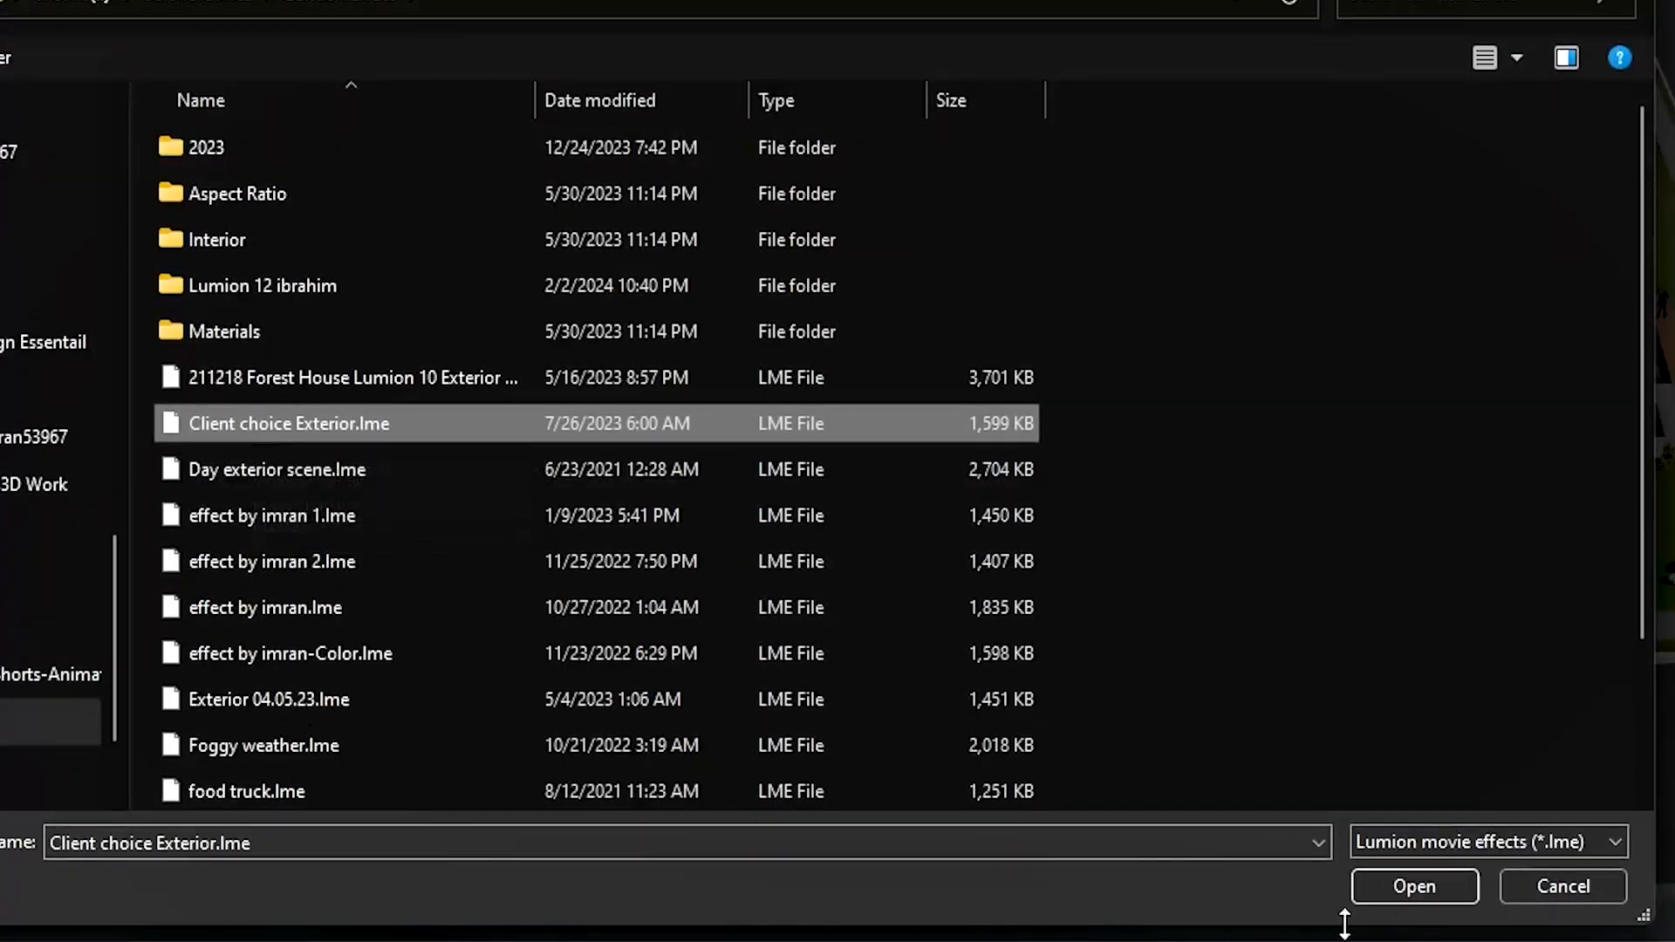
left_click(1413, 887)
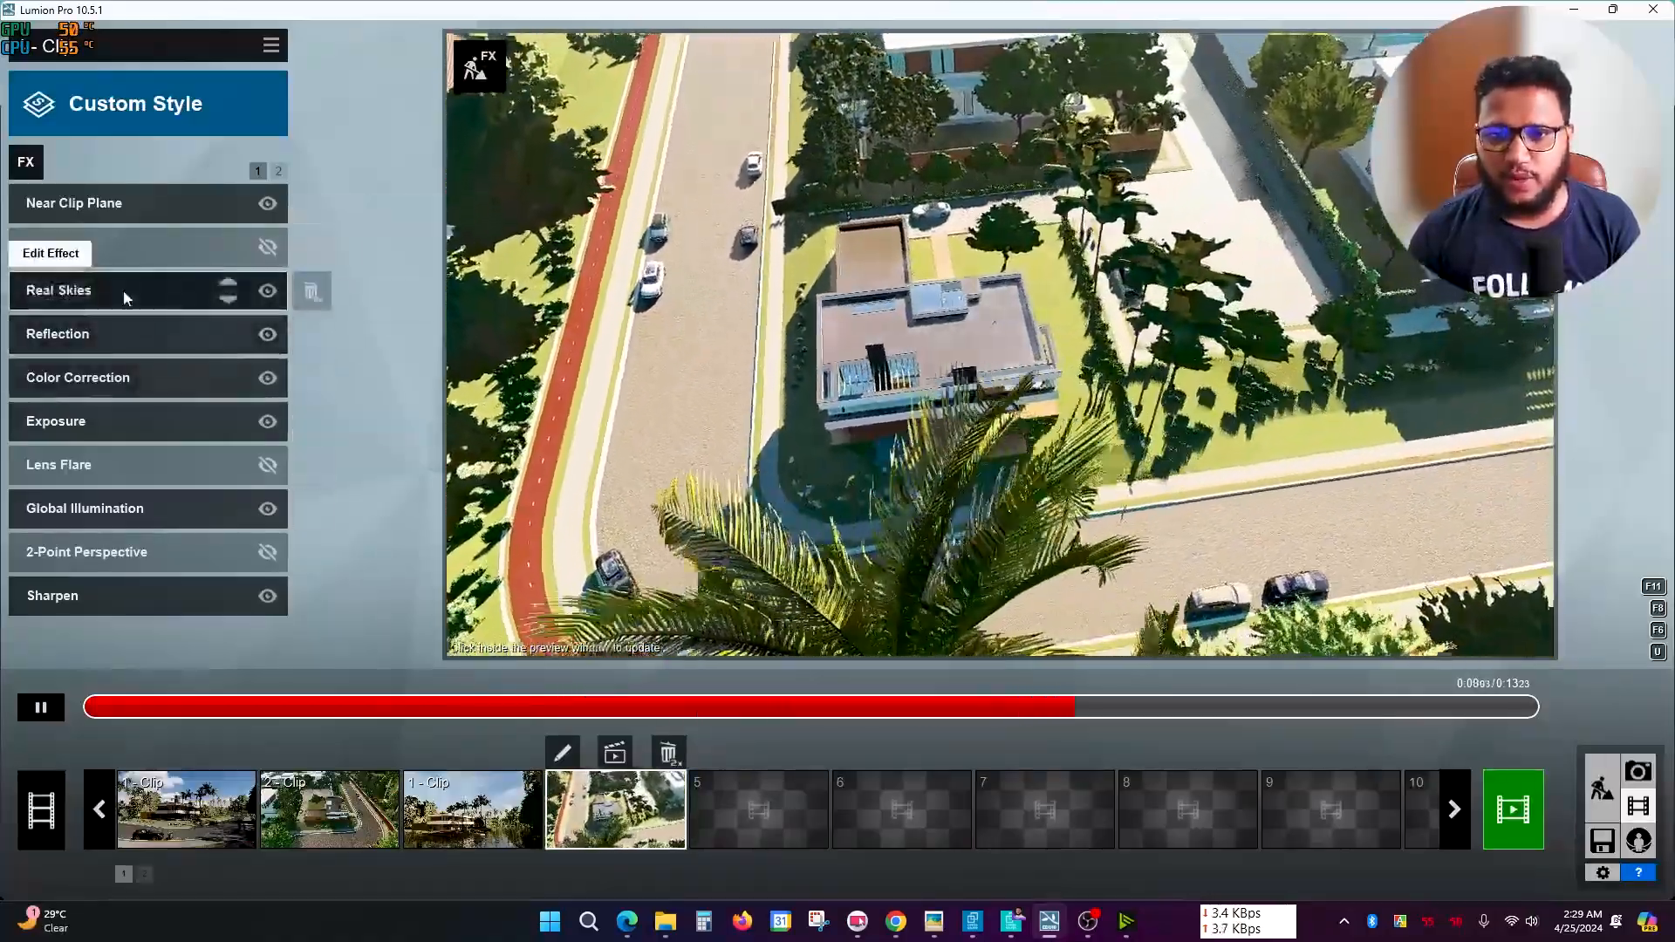
- Choose a different sky from the Cloudy set in the Real Skies effect and lower its brightness to 0.6
left_click(123, 290)
left_click(84, 278)
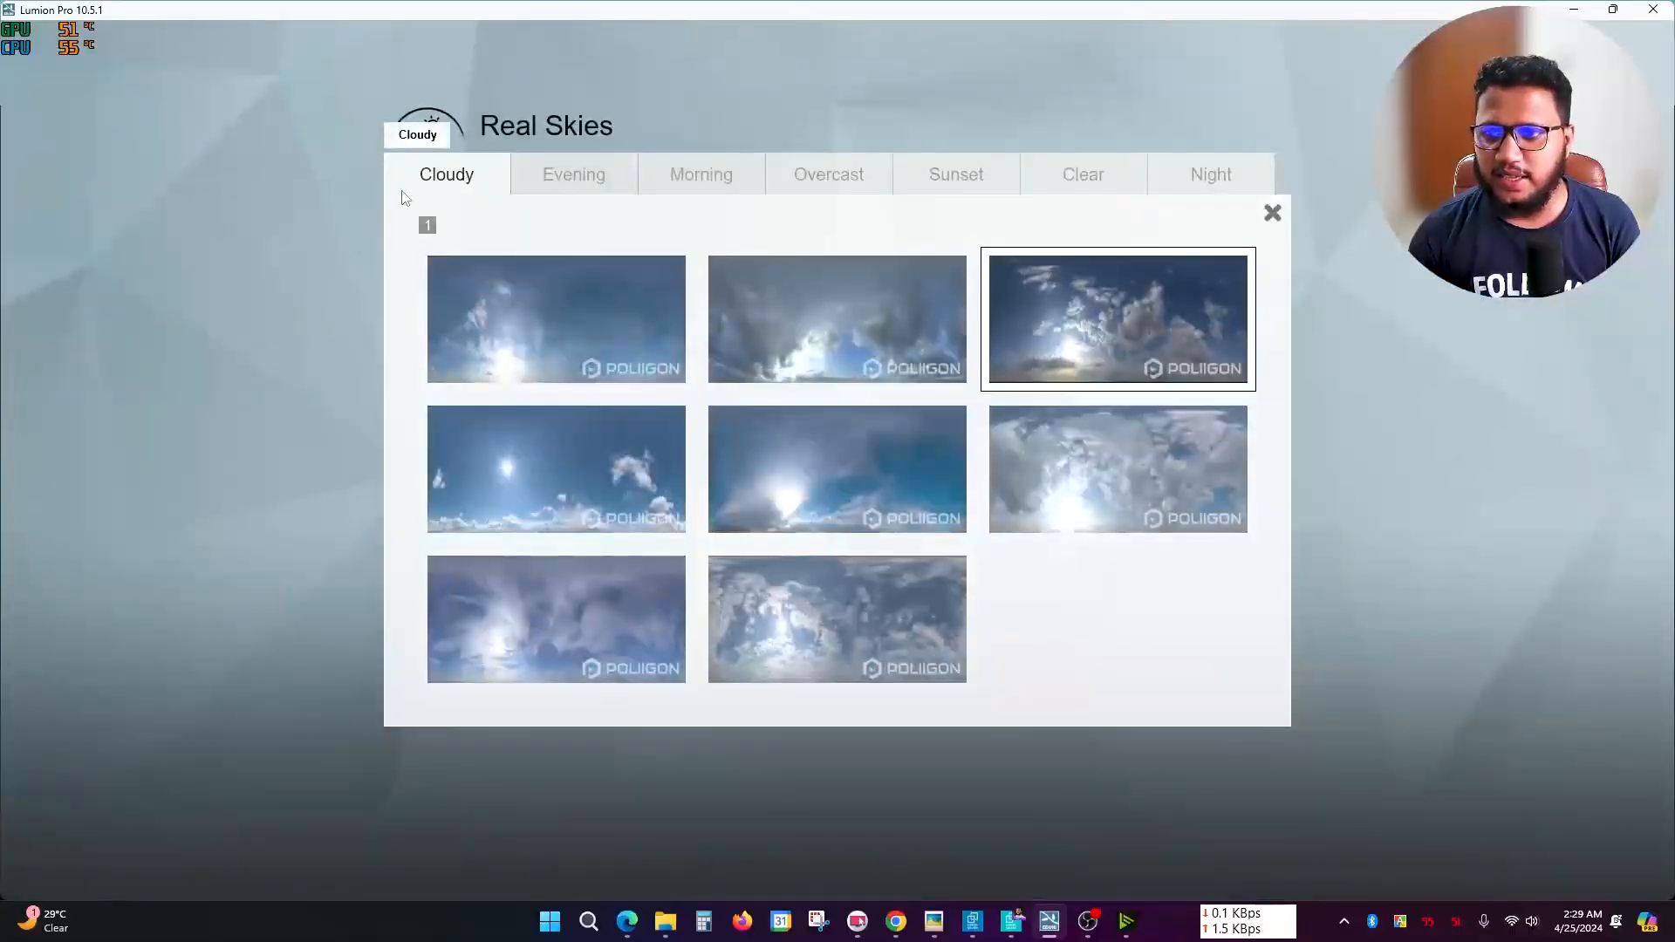
left_click(610, 599)
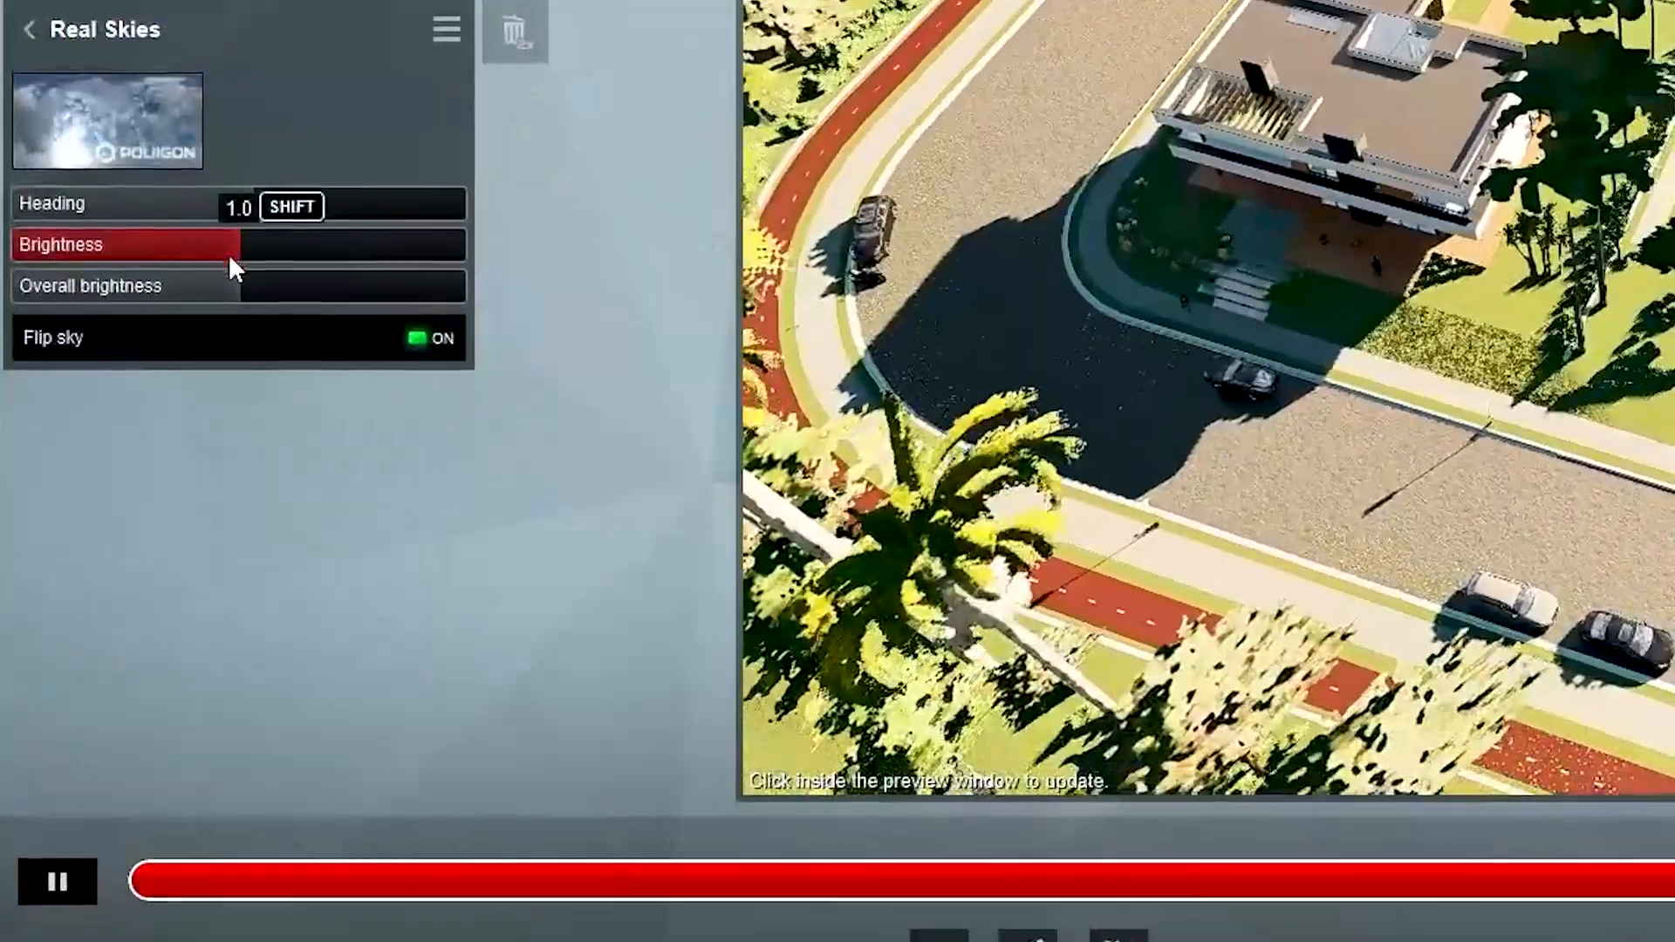
left_click_drag(229, 254, 152, 248)
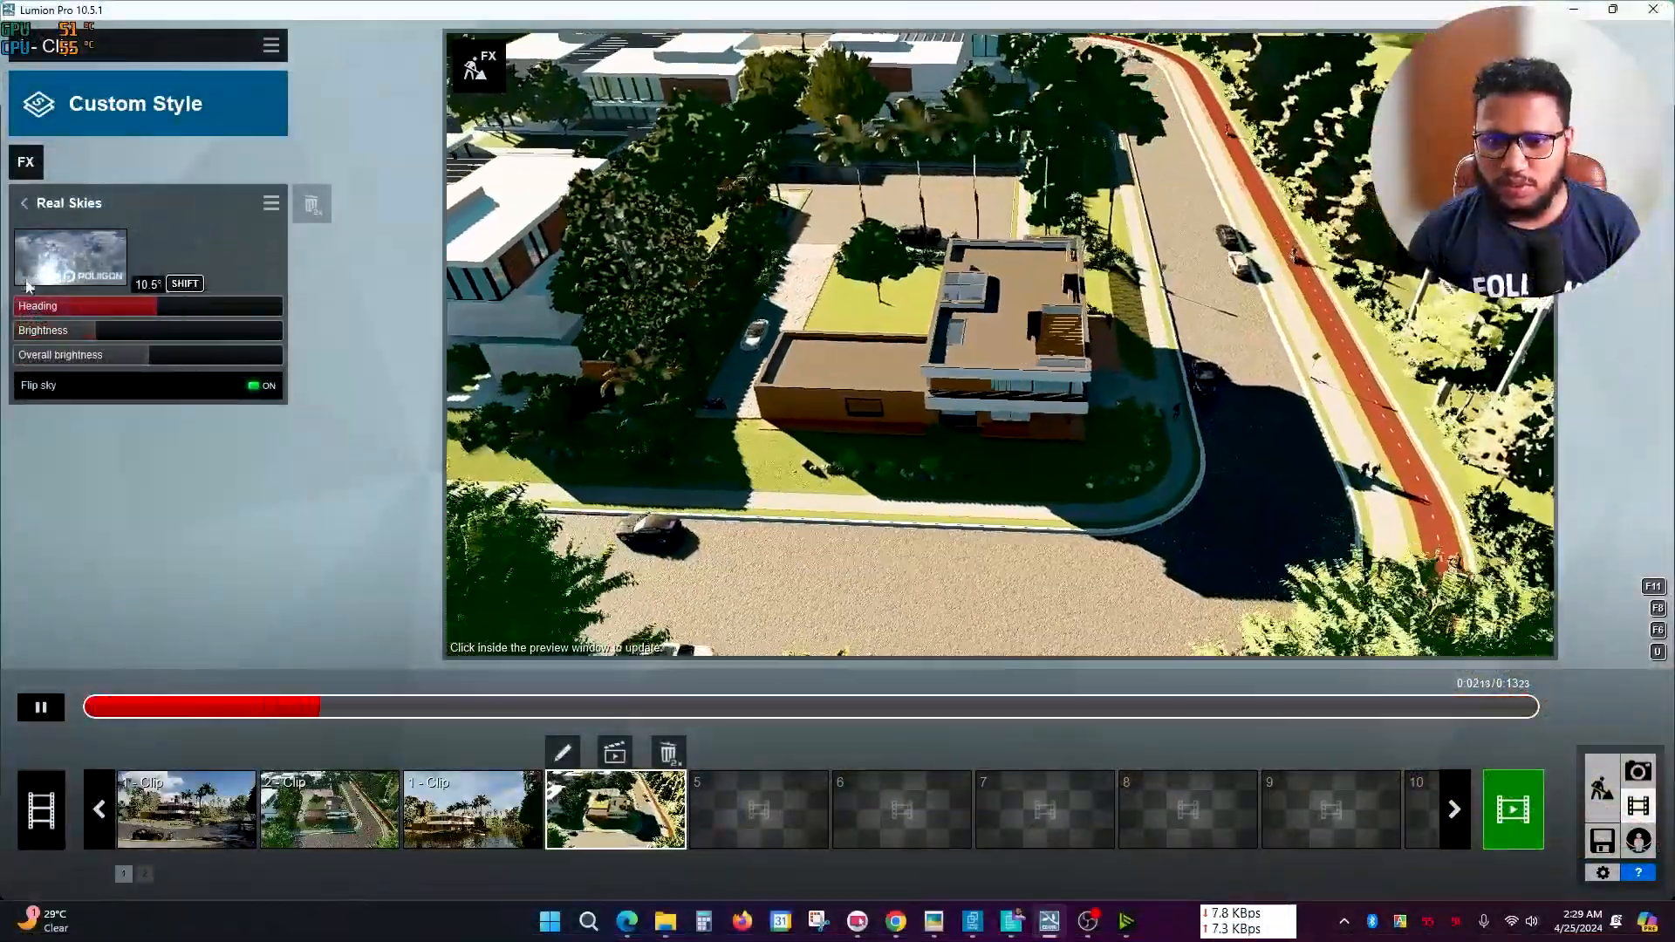
left_click(24, 203)
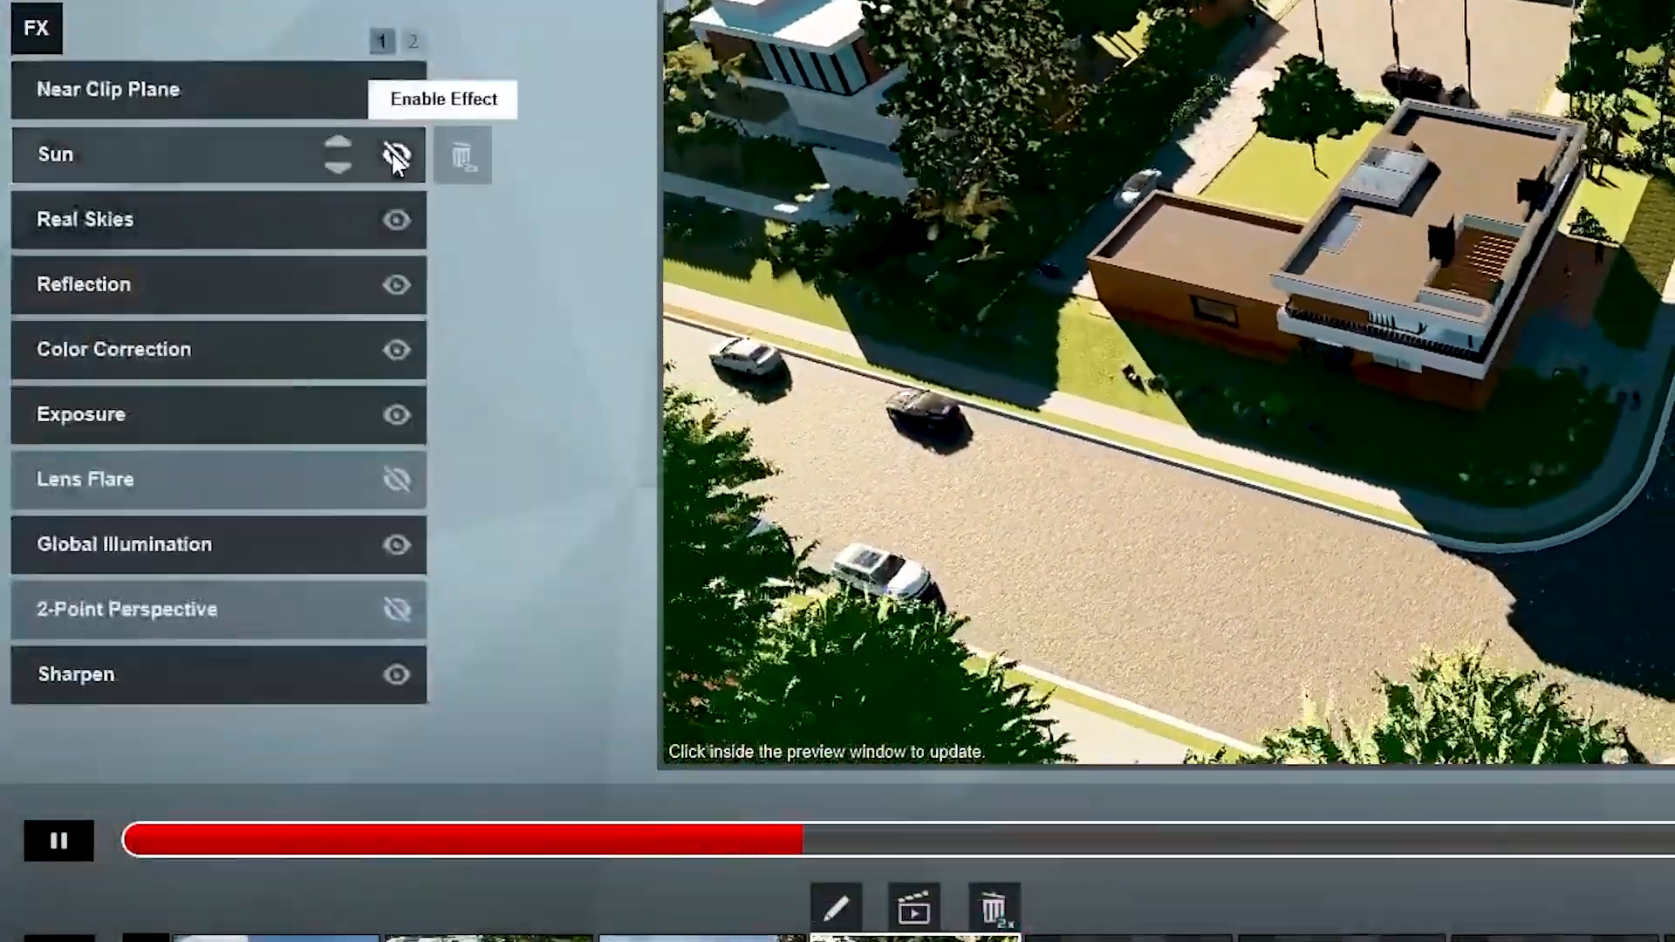
- Enable the Sun effect and reduce its sun brightness to the minimum and its sun height to just above the middle
left_click(396, 155)
left_click(208, 160)
left_click_drag(152, 218, 23, 193)
left_click_drag(294, 140, 270, 140)
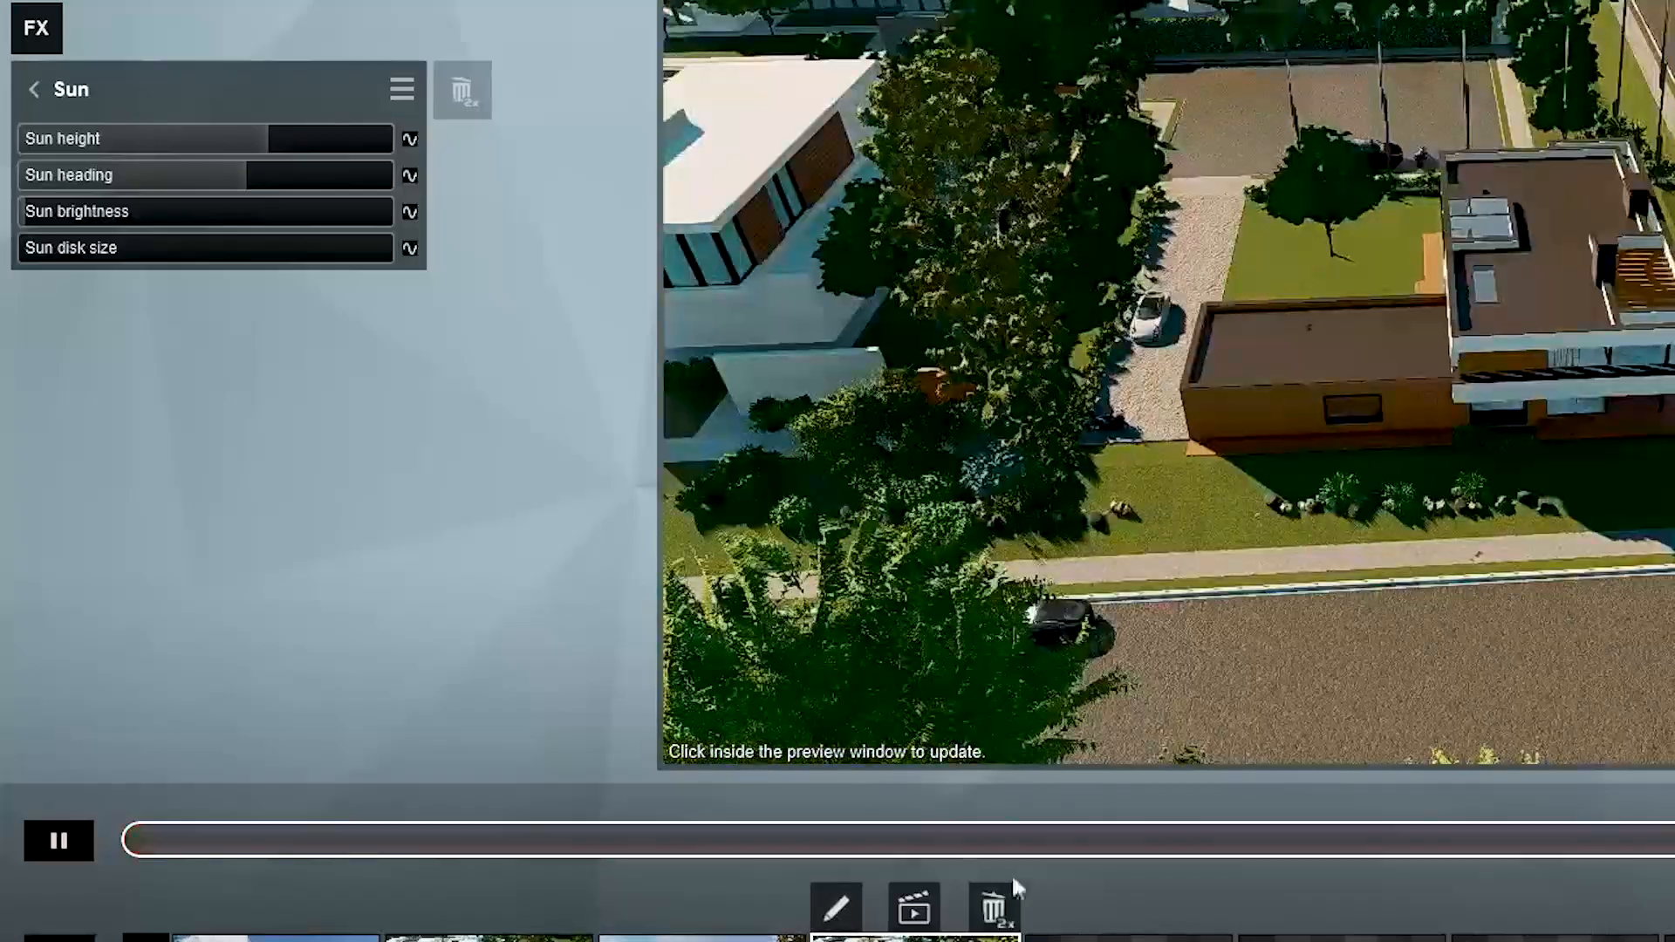
mouse_move(271, 140)
left_mouse_down()
mouse_move(227, 133)
mouse_move(244, 139)
left_mouse_up()
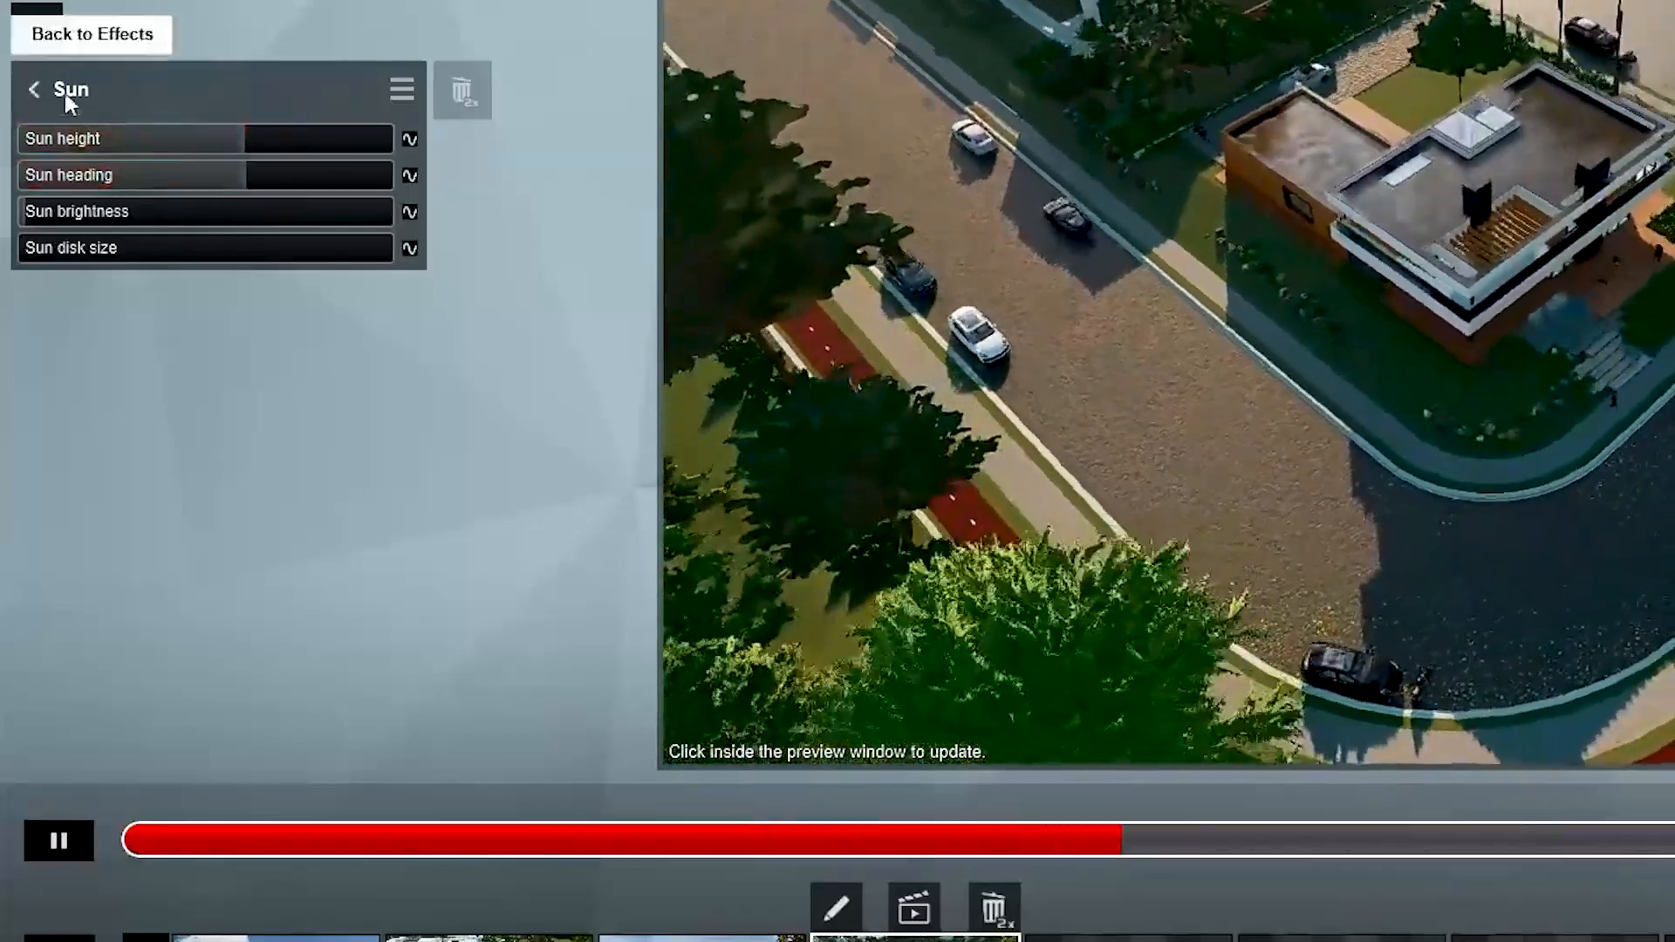
left_click(65, 91)
- Raise the brightness of the Real Skies effect to slightly below the middle of its range
left_click(191, 218)
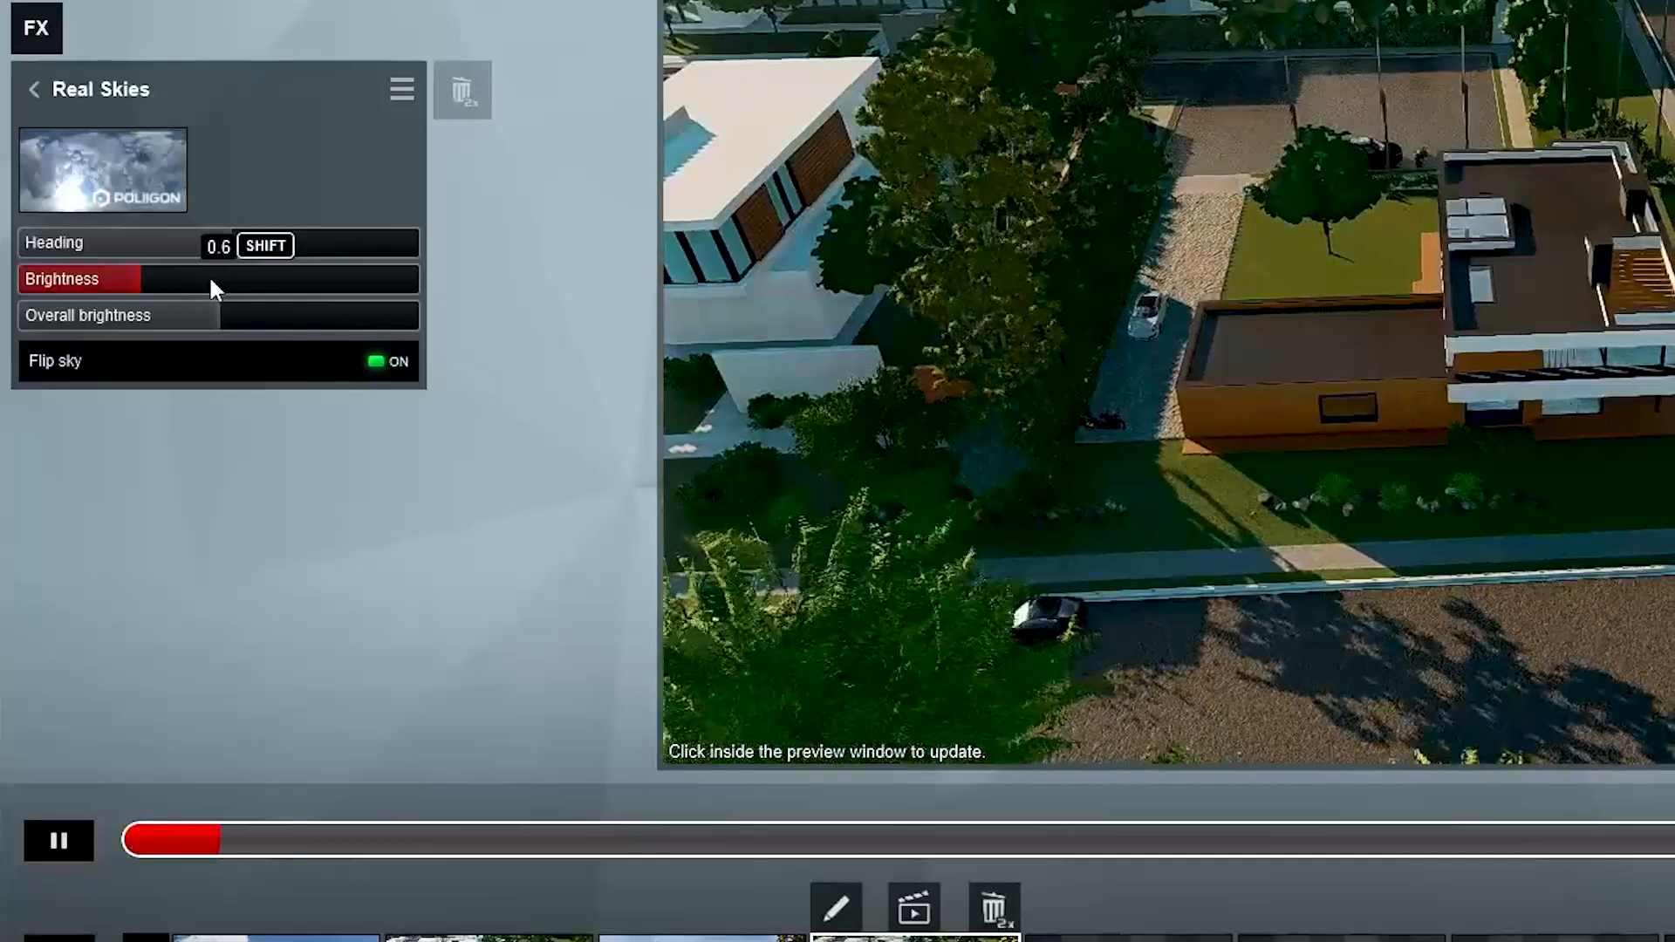
left_click(155, 277)
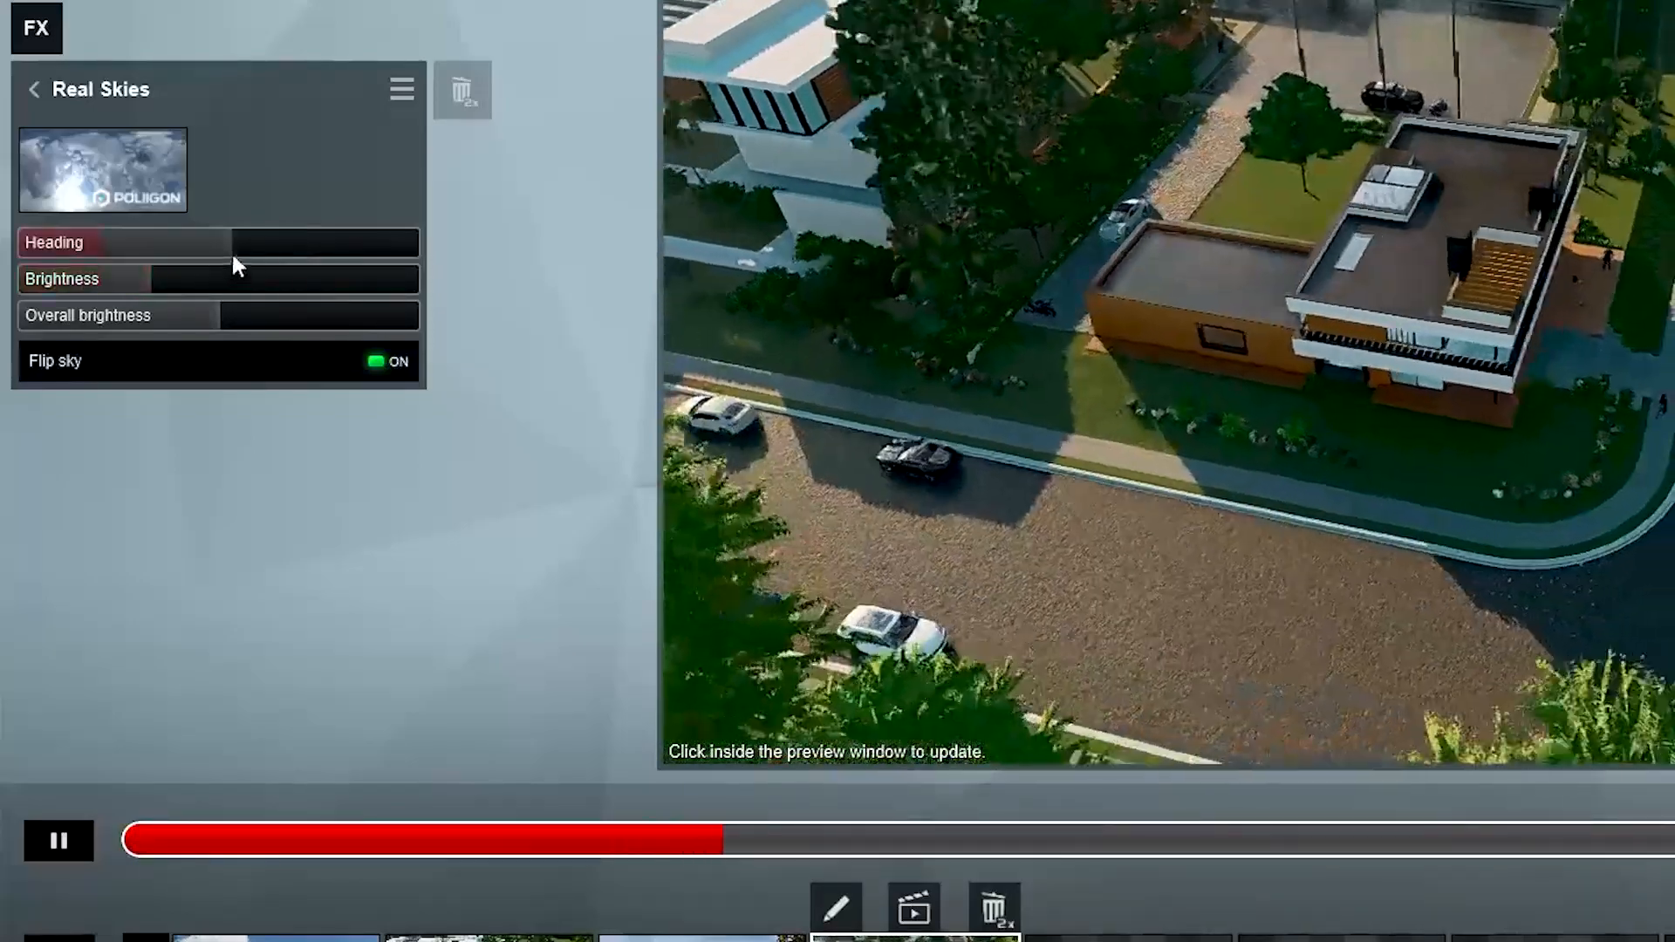
left_click(195, 277)
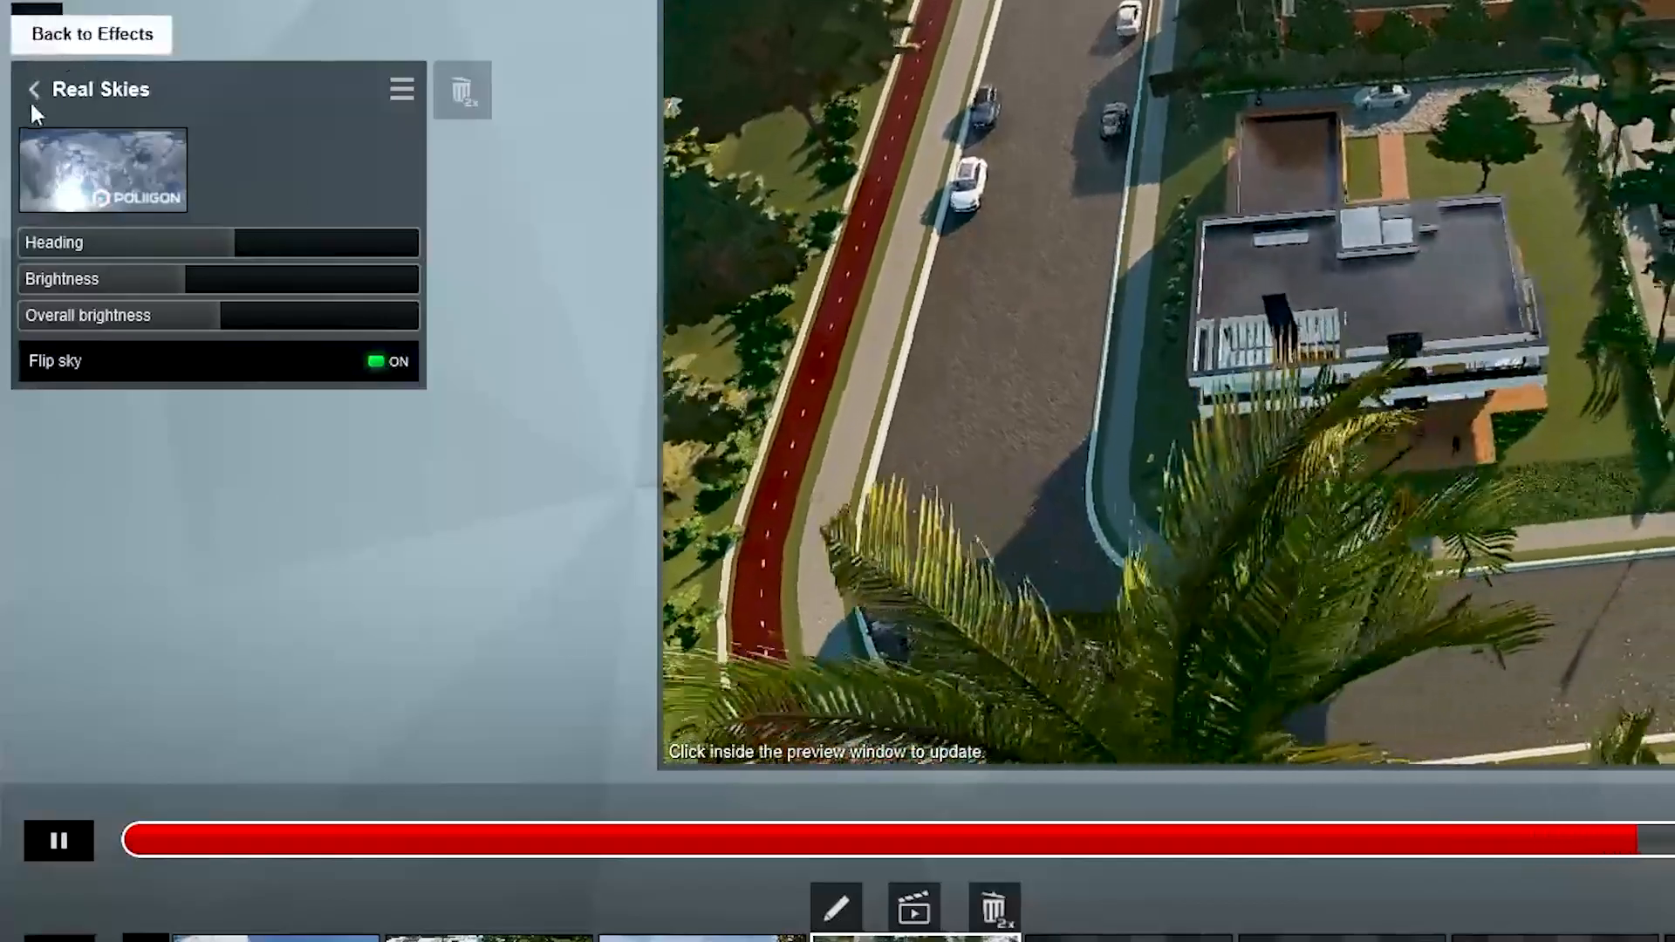
left_click(31, 93)
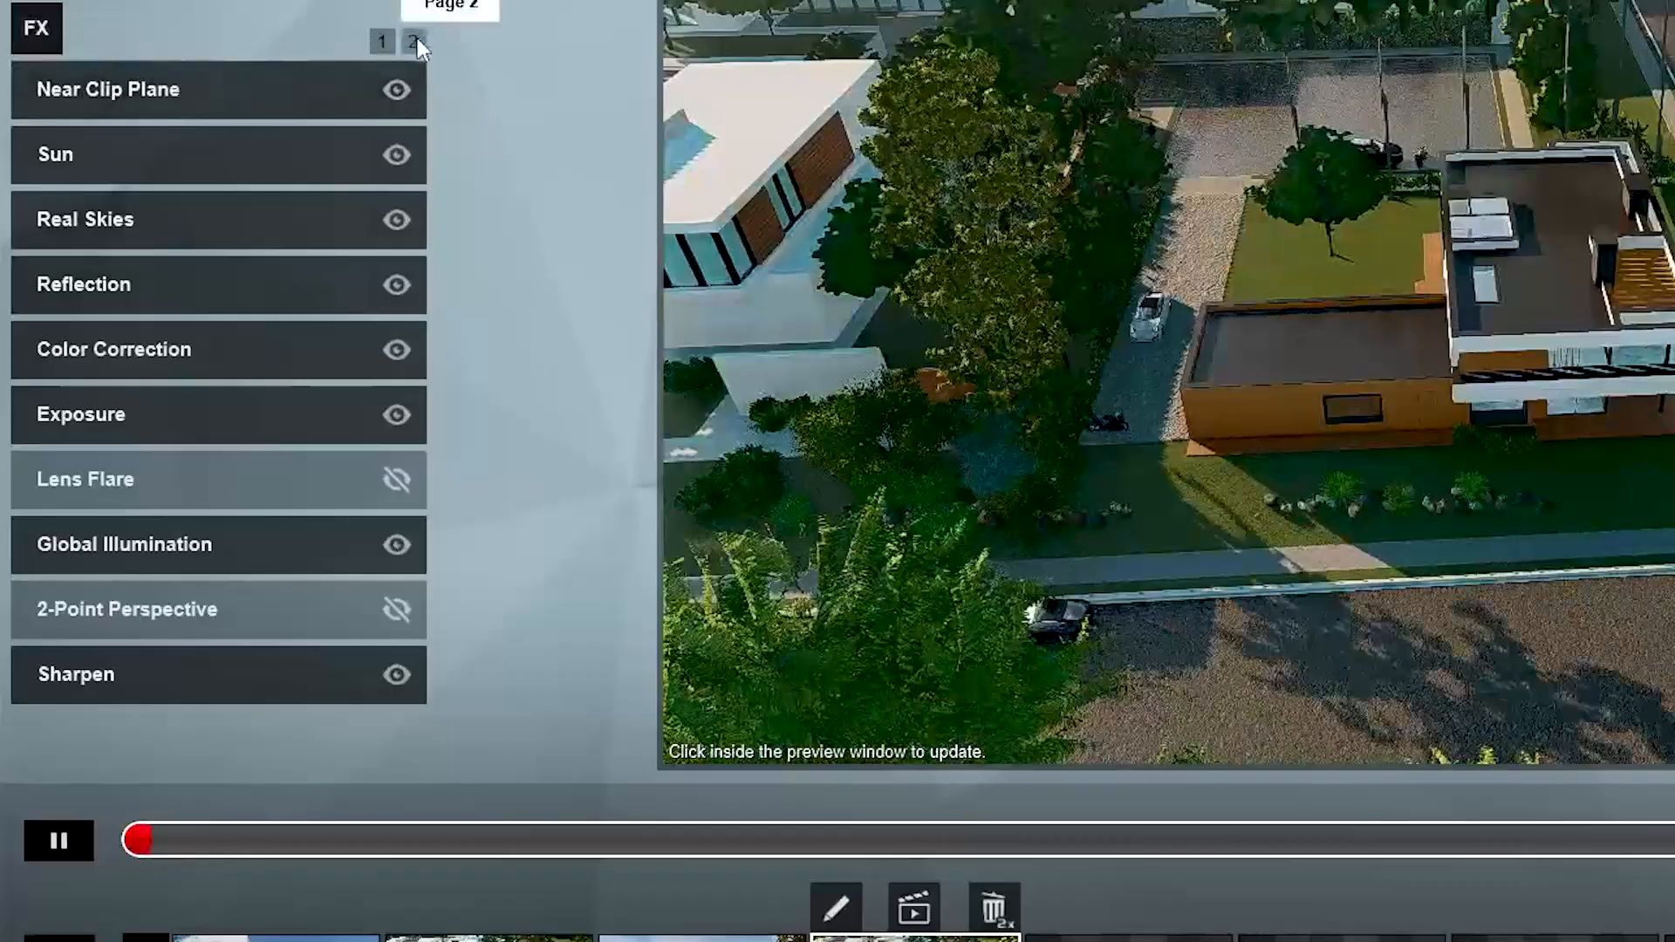
- Add the Mass Move animation effect to the clip and start editing its paths
left_click(414, 40)
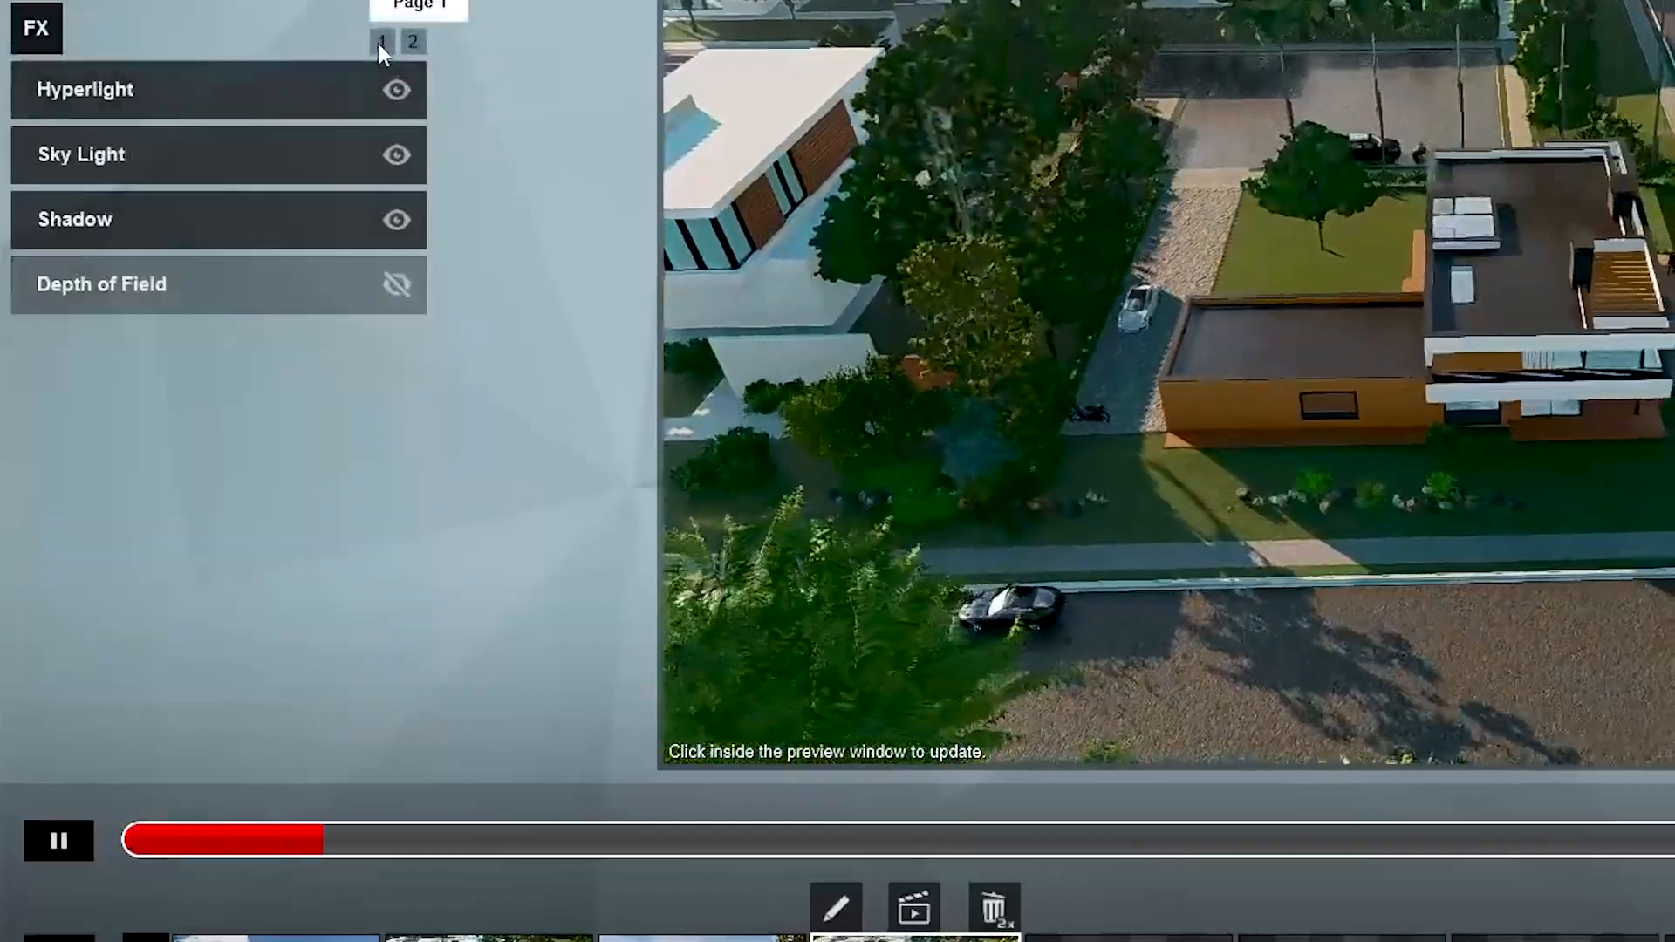
left_click(382, 41)
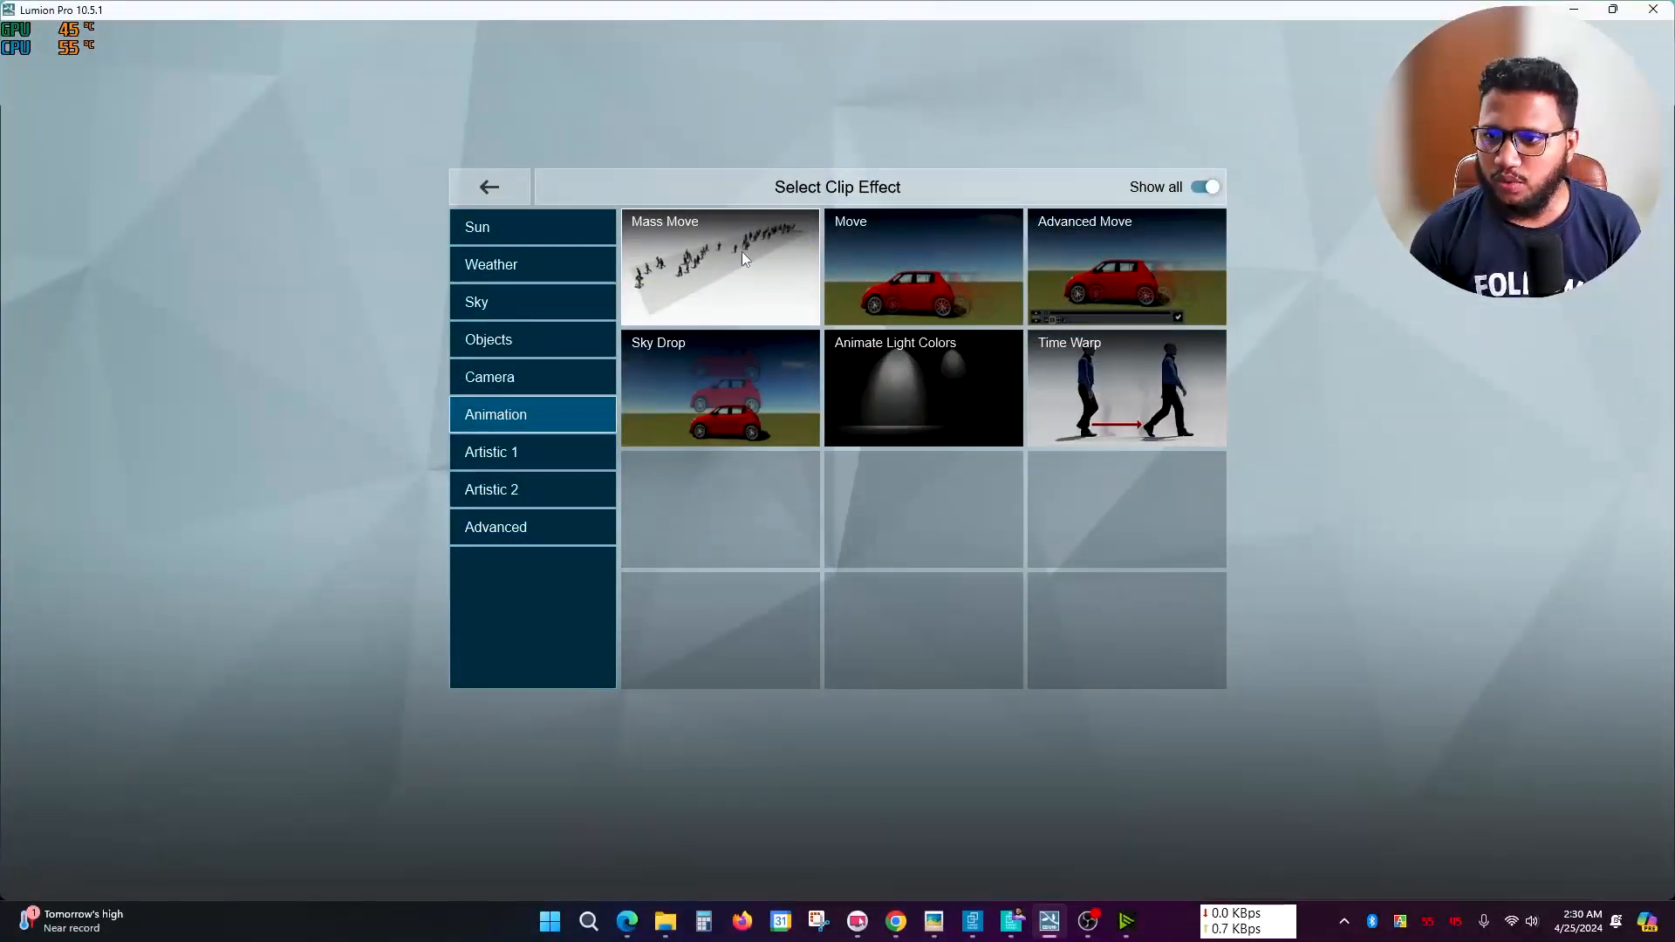
left_click(675, 263)
left_click(56, 254)
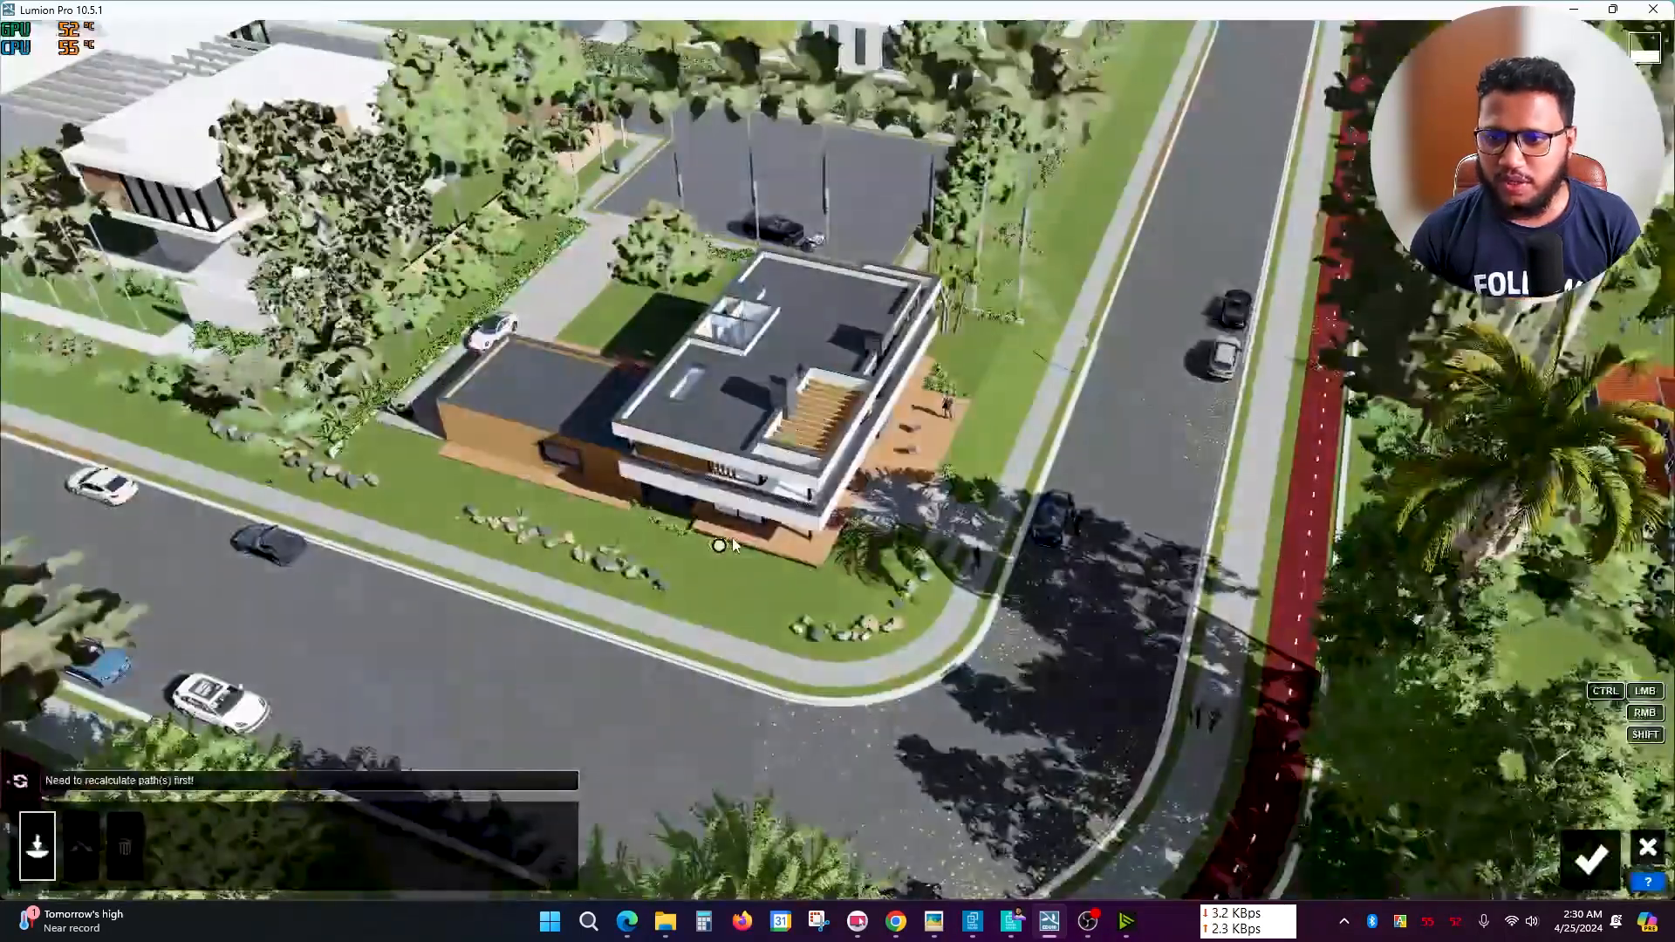
- Place a mass move path in a high top view along the long straight road, ending just before the corner
mouse_move(731, 541)
right_mouse_down()
mouse_move(715, 525)
mouse_move(731, 505)
mouse_move(731, 522)
right_mouse_up()
key("shift+q")
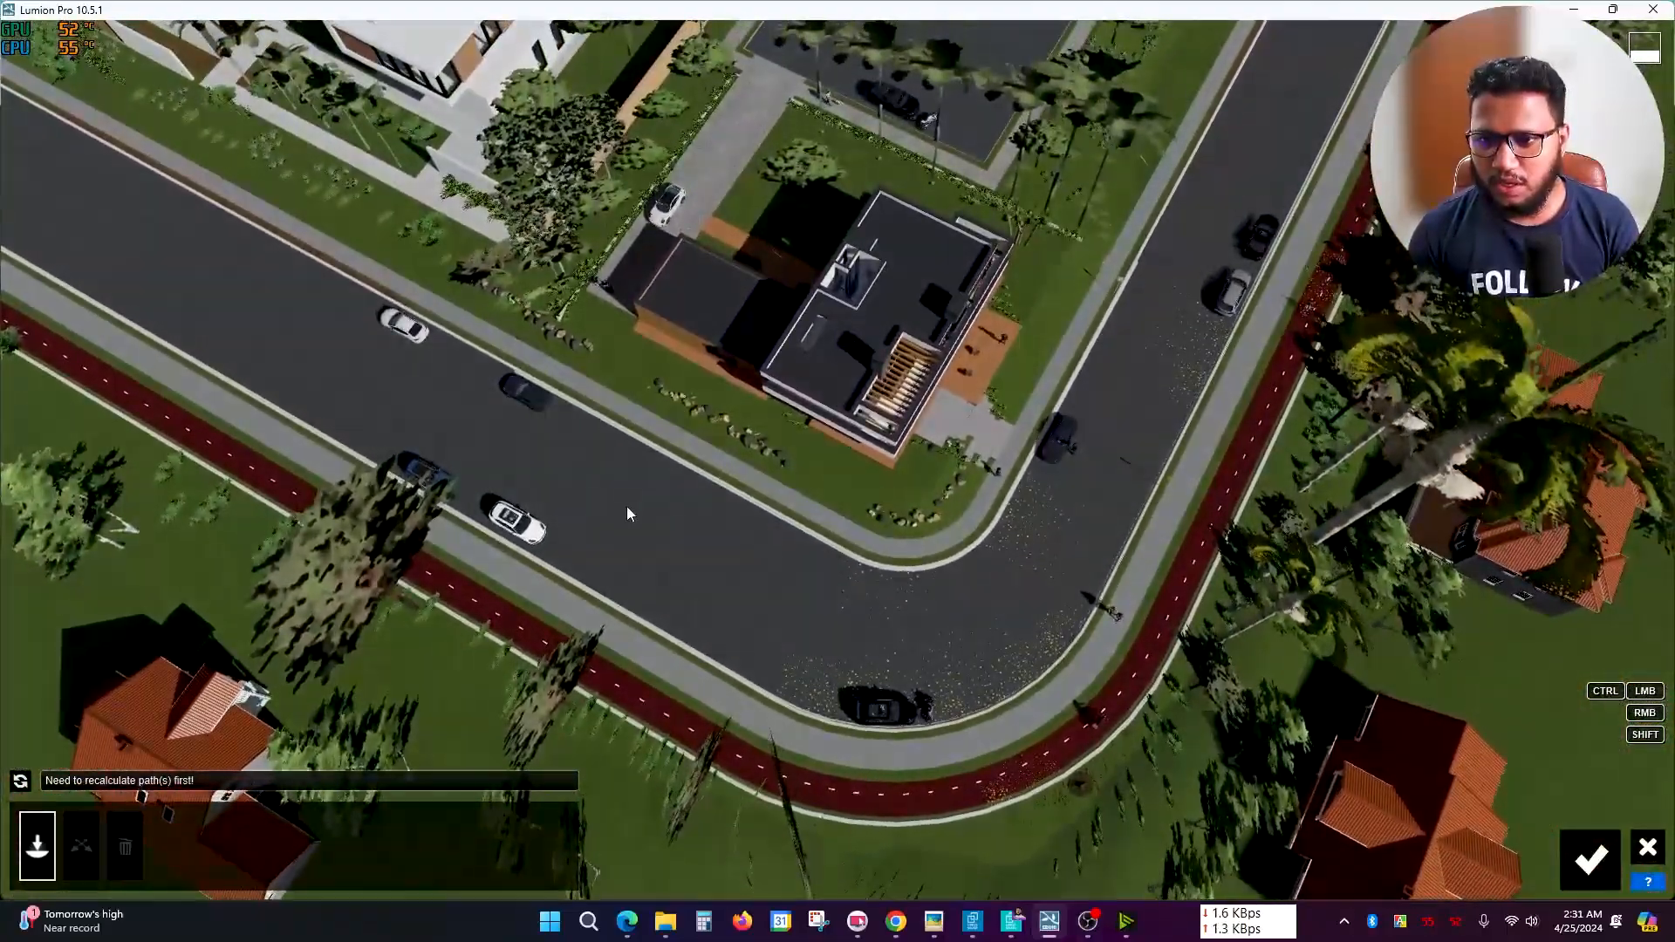
key("s")
right_click_drag(274, 269, 528, 389)
key("shift+q")
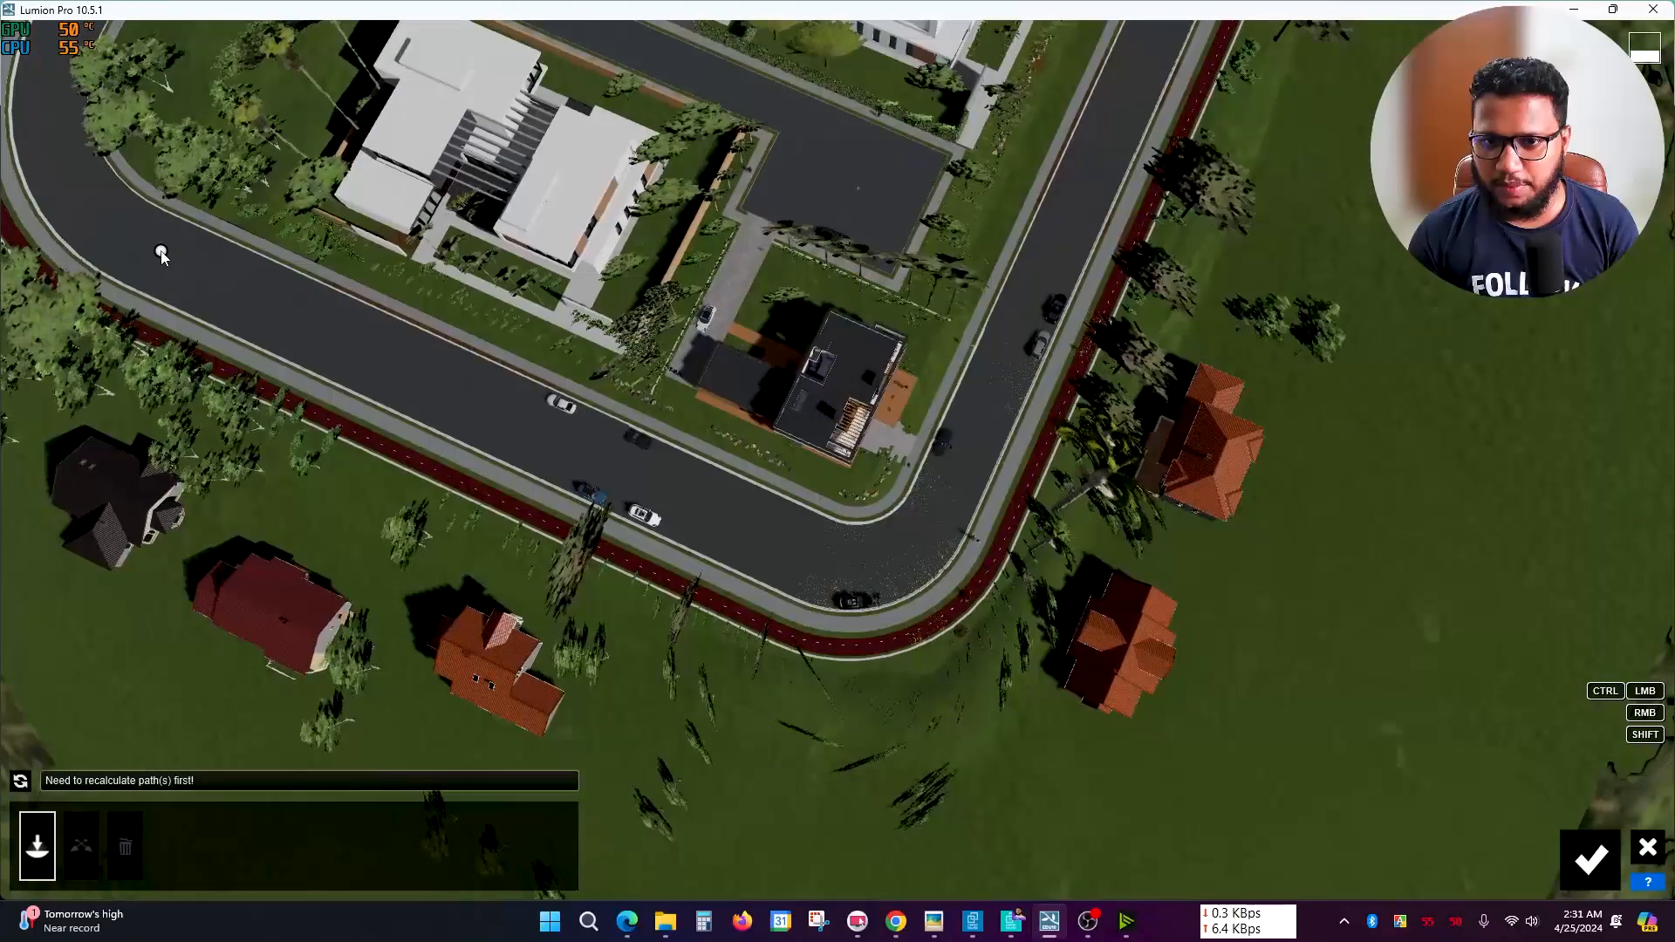
left_click_drag(853, 515, 758, 547)
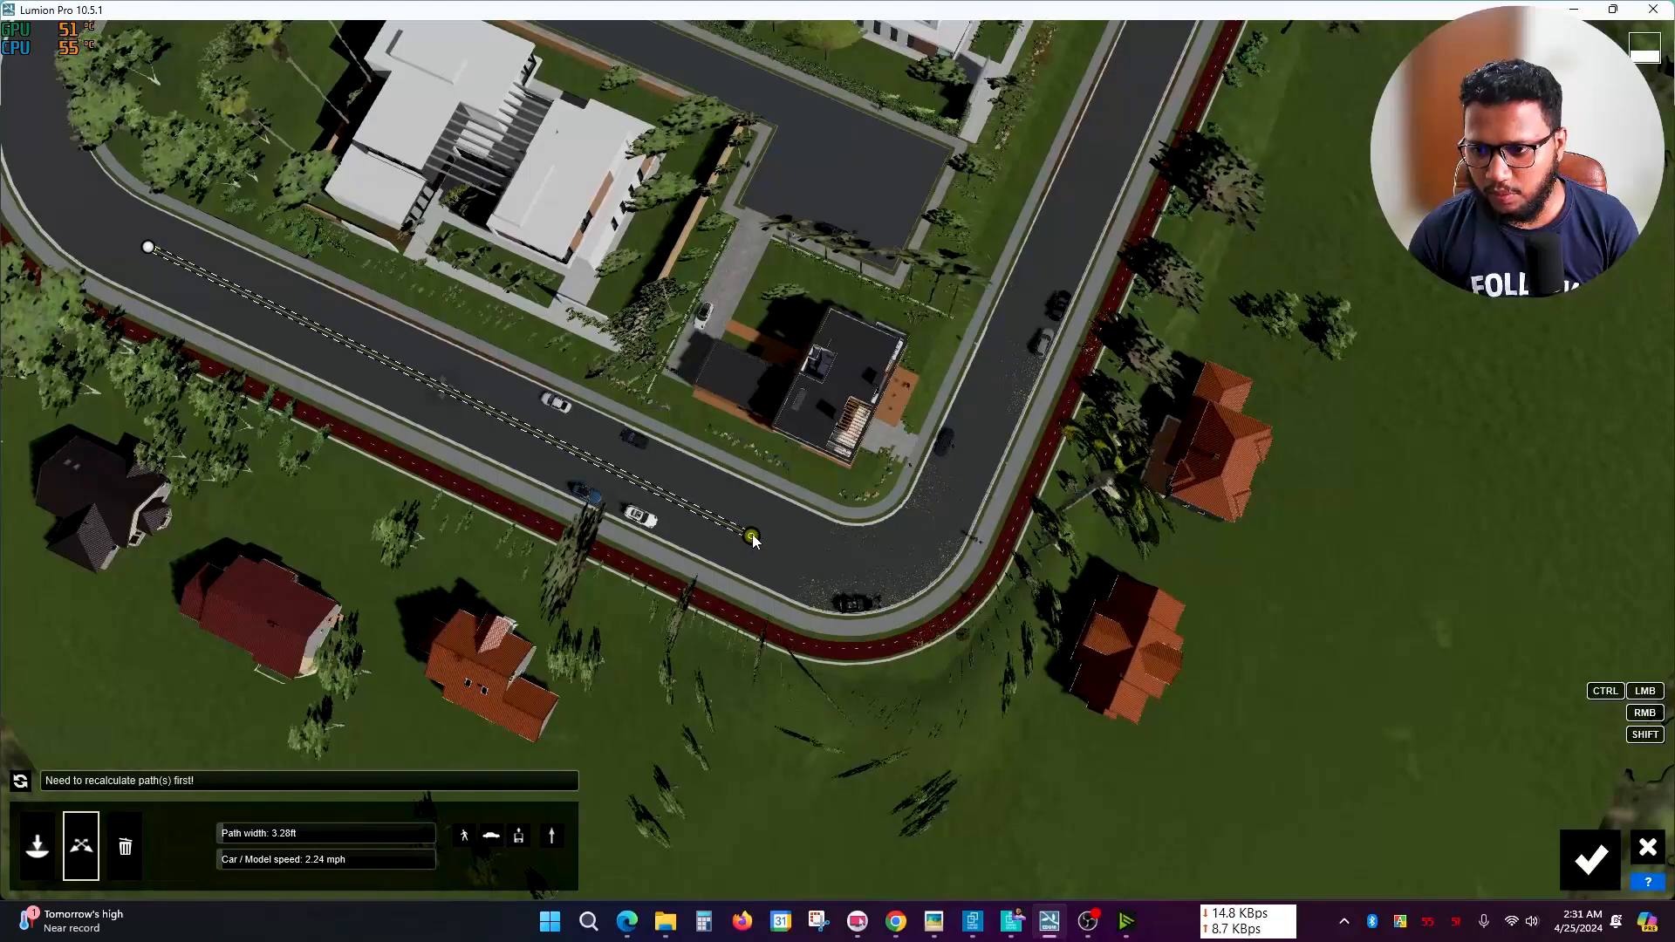
- Extend the mass move path around the corner by the house and up the second road with a few widely spaced nodes
key("w")
right_click_drag(745, 588, 725, 608)
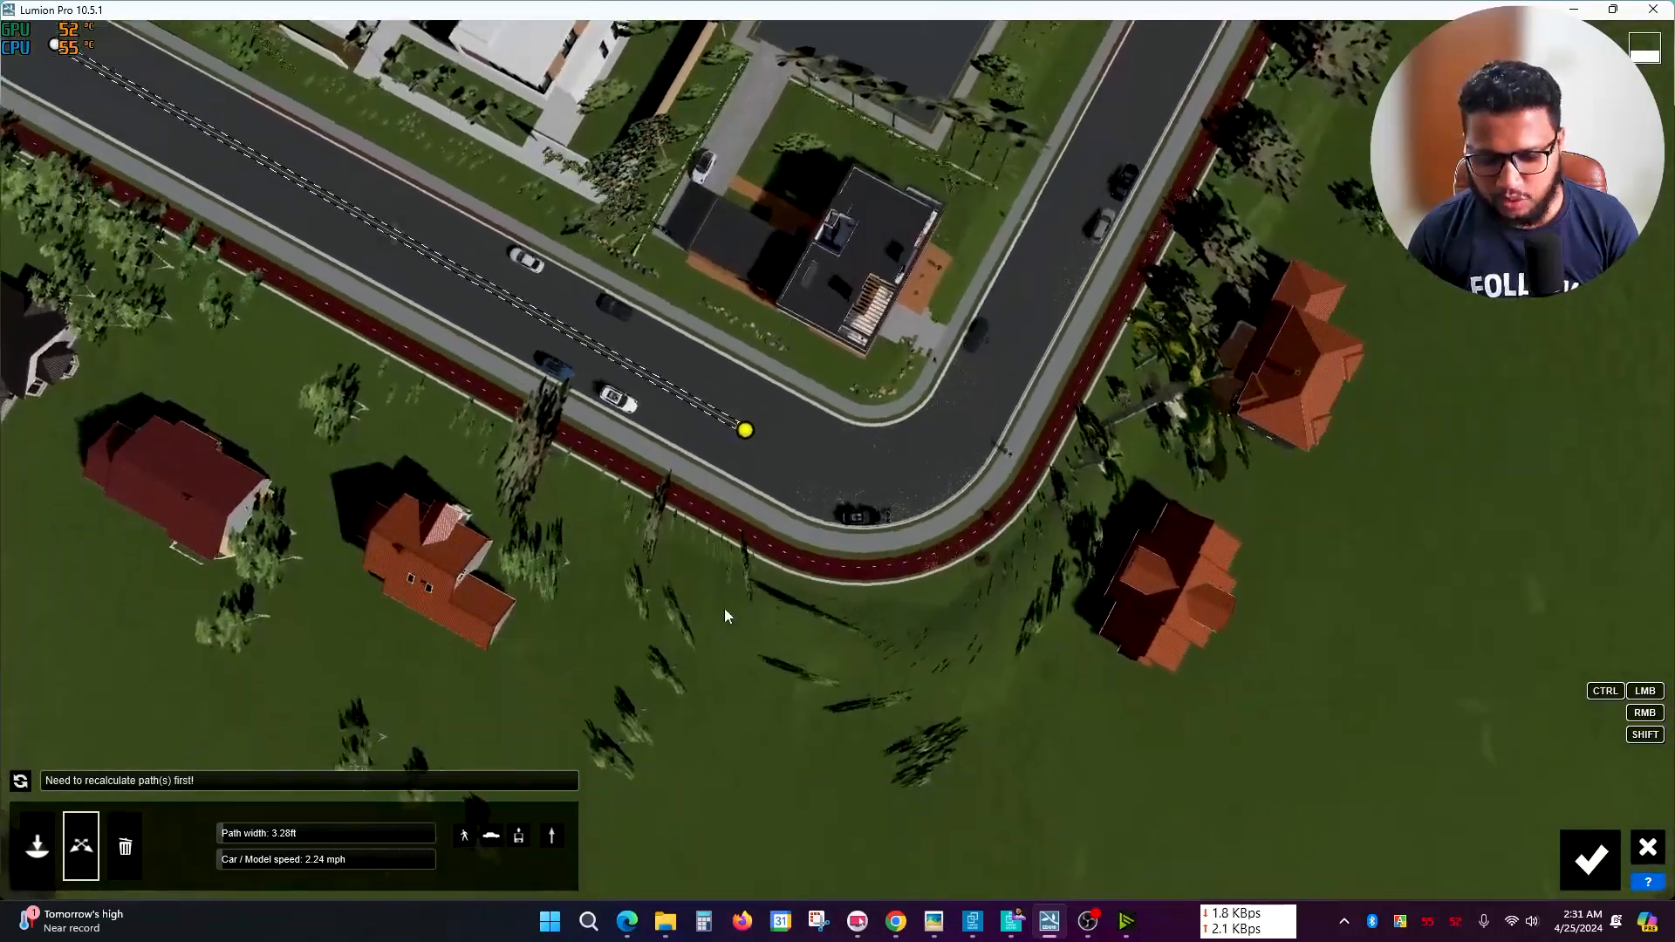
key("w")
right_click_drag(750, 546, 706, 527)
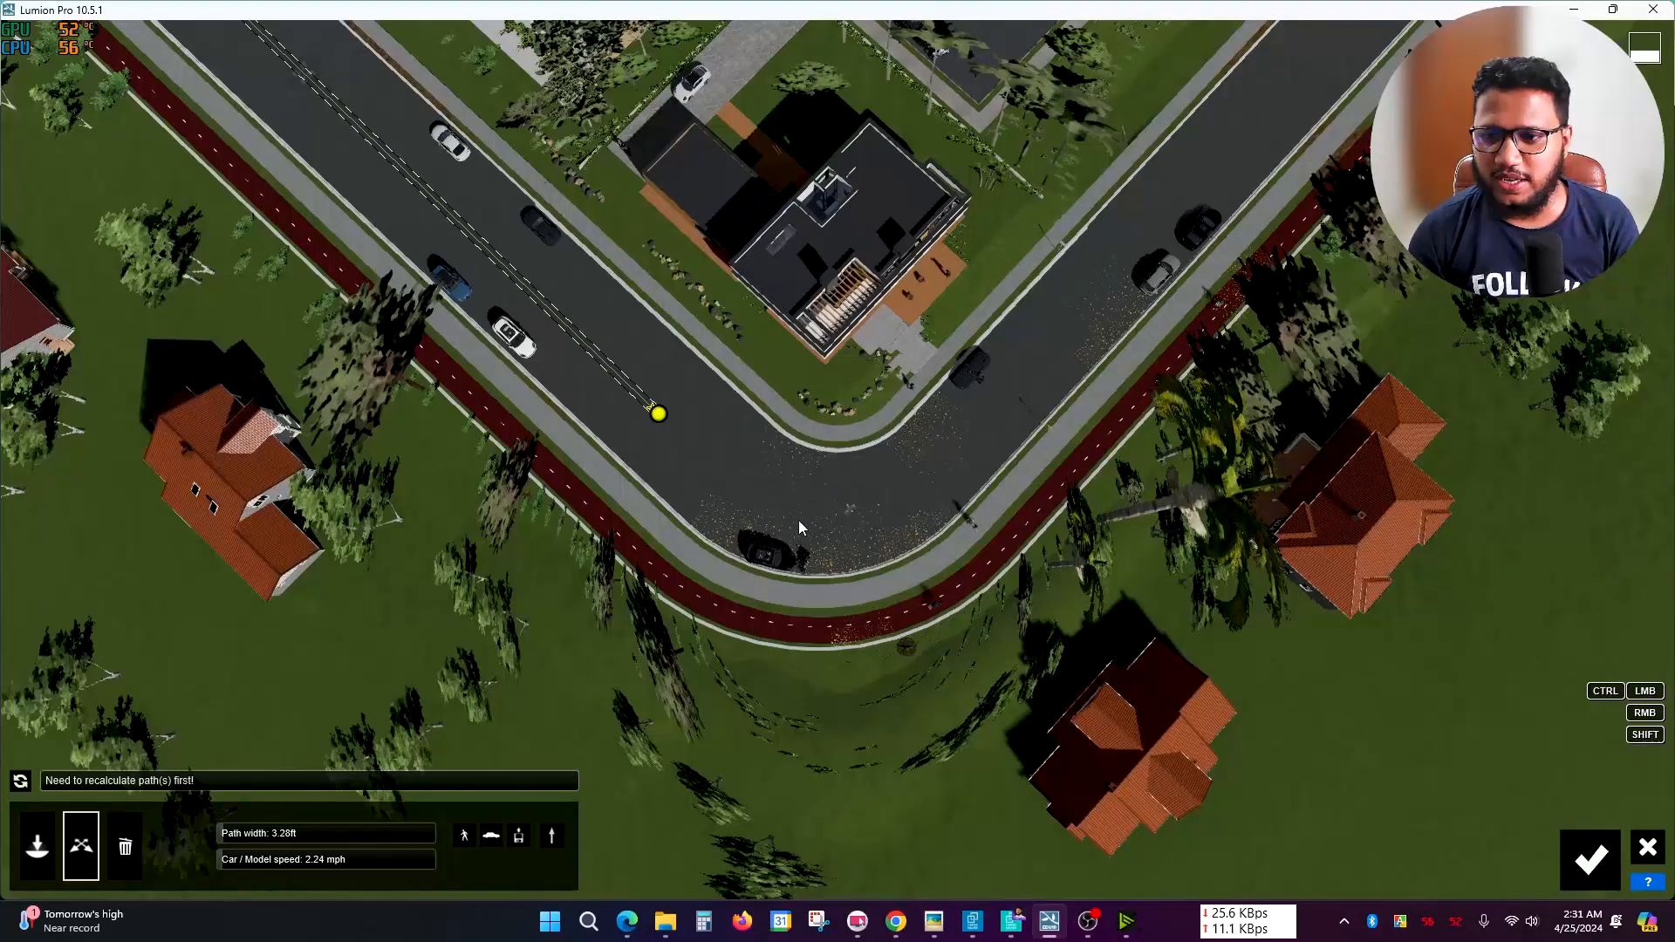
scroll(731, 480, "up", 1)
left_click(765, 486, "ctrl")
left_click(898, 472, "ctrl")
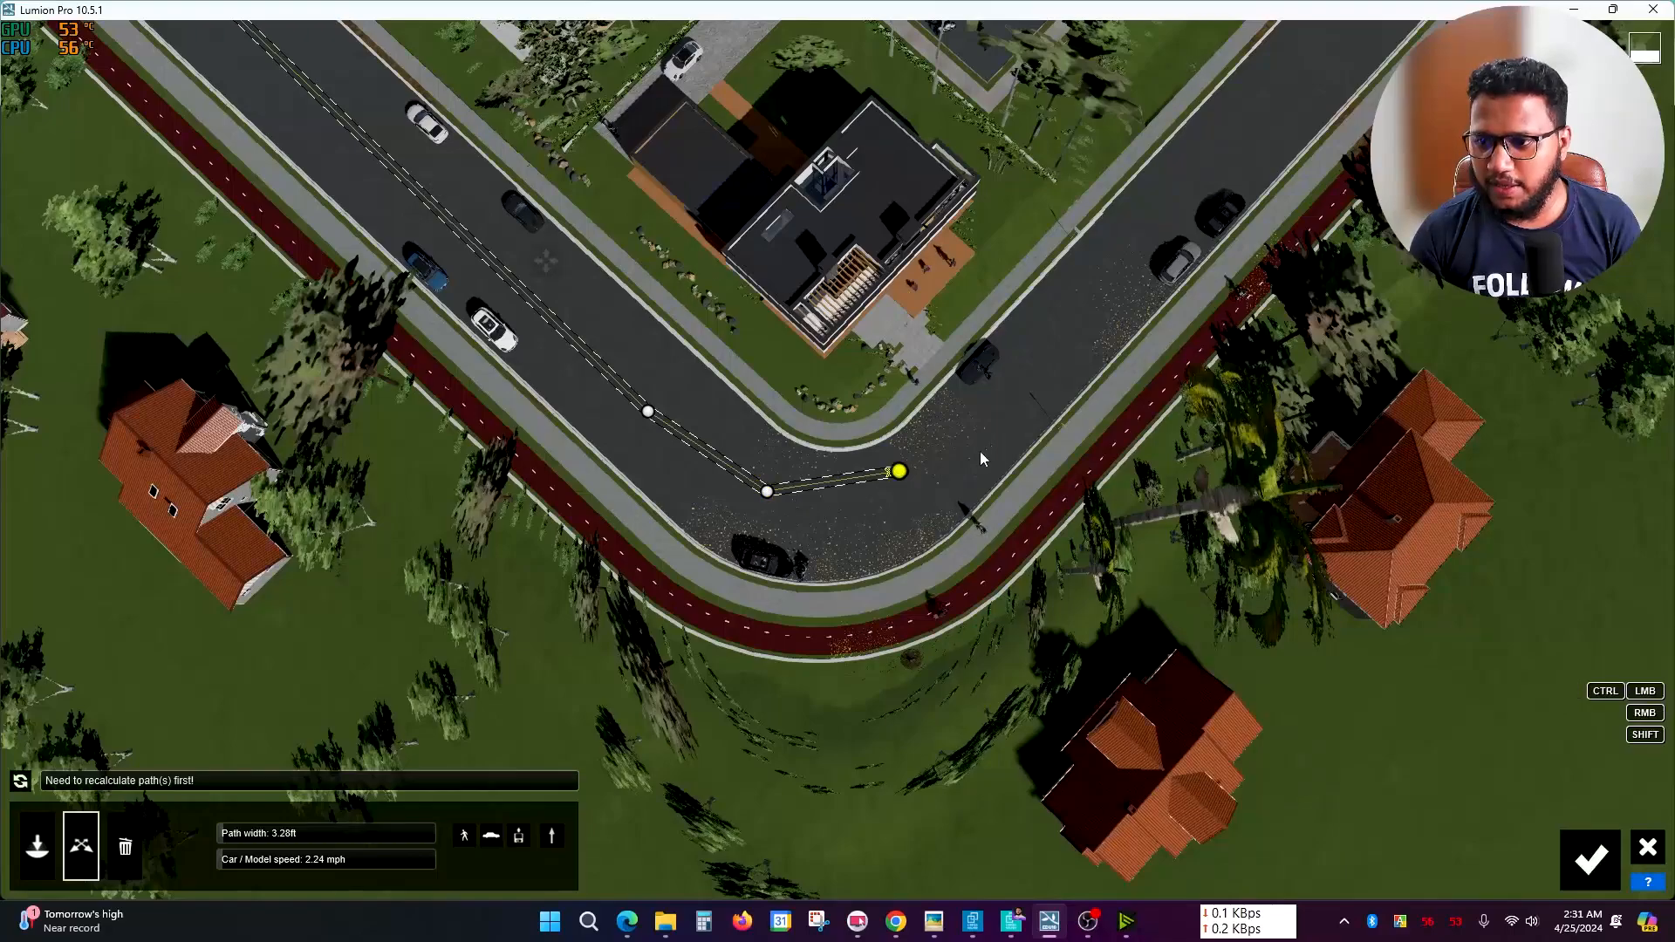
scroll(1020, 447, "down", 1)
right_click_drag(1020, 446, 1039, 444)
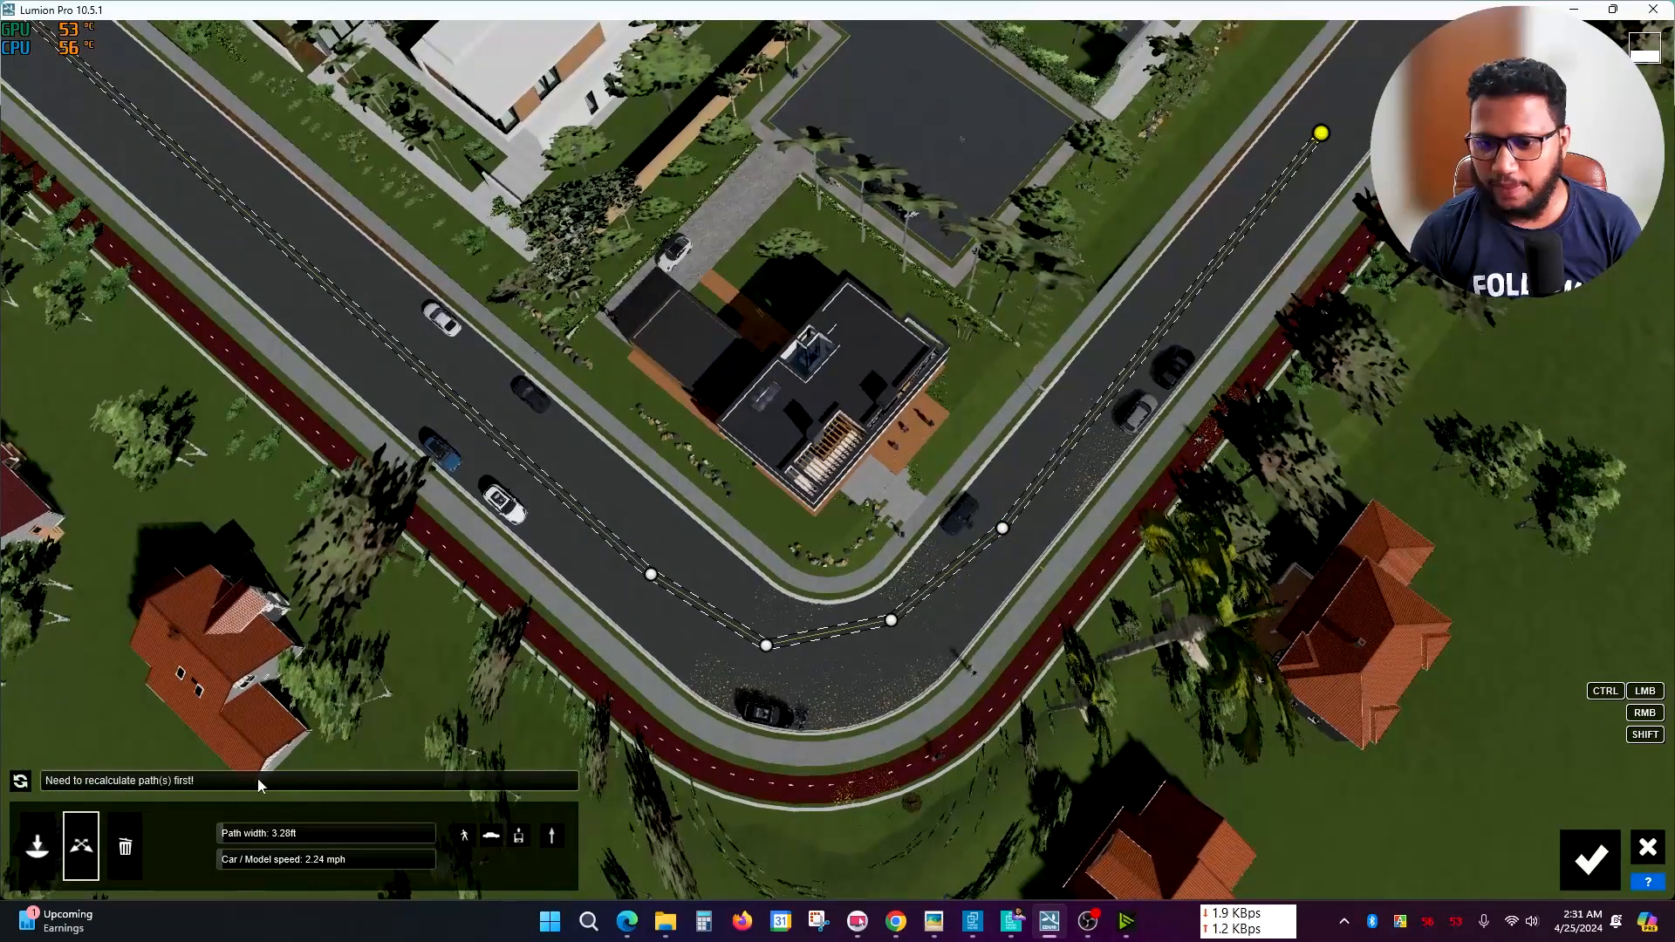
- Widen the path to 55.38 ft, raise its car speed to about 17 mph, and apply the path edits to the clip
mouse_move(272, 838)
left_mouse_down()
mouse_move(338, 836)
mouse_move(260, 832)
left_mouse_up()
scroll(517, 474, "up", 2)
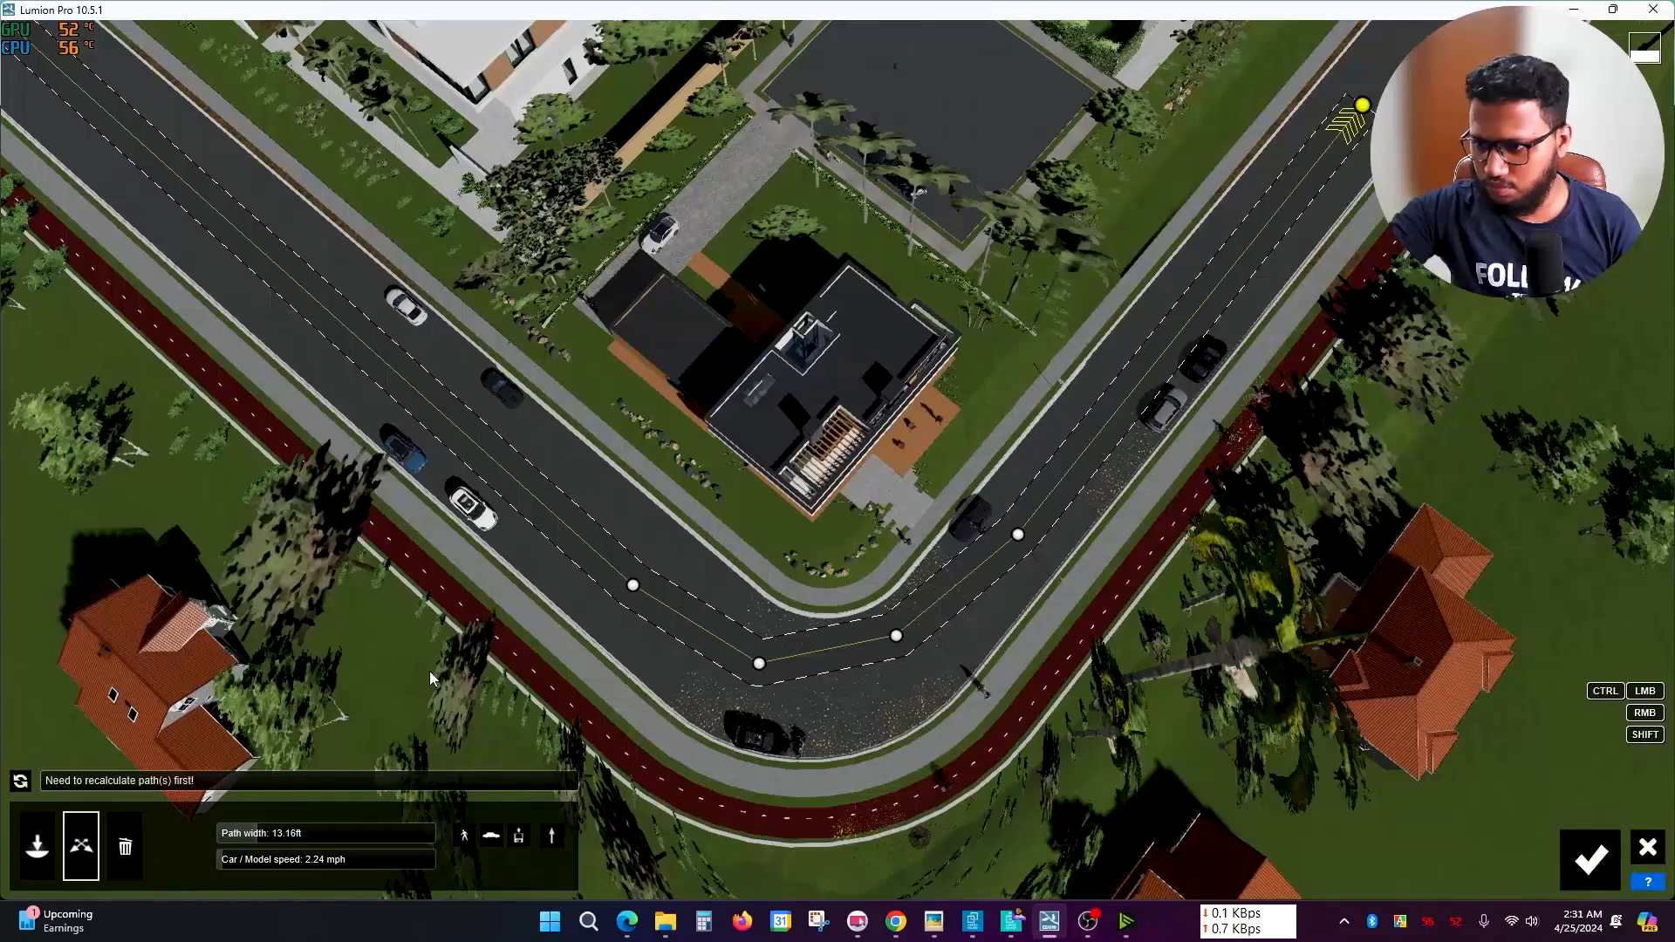
left_click_drag(284, 837, 404, 843)
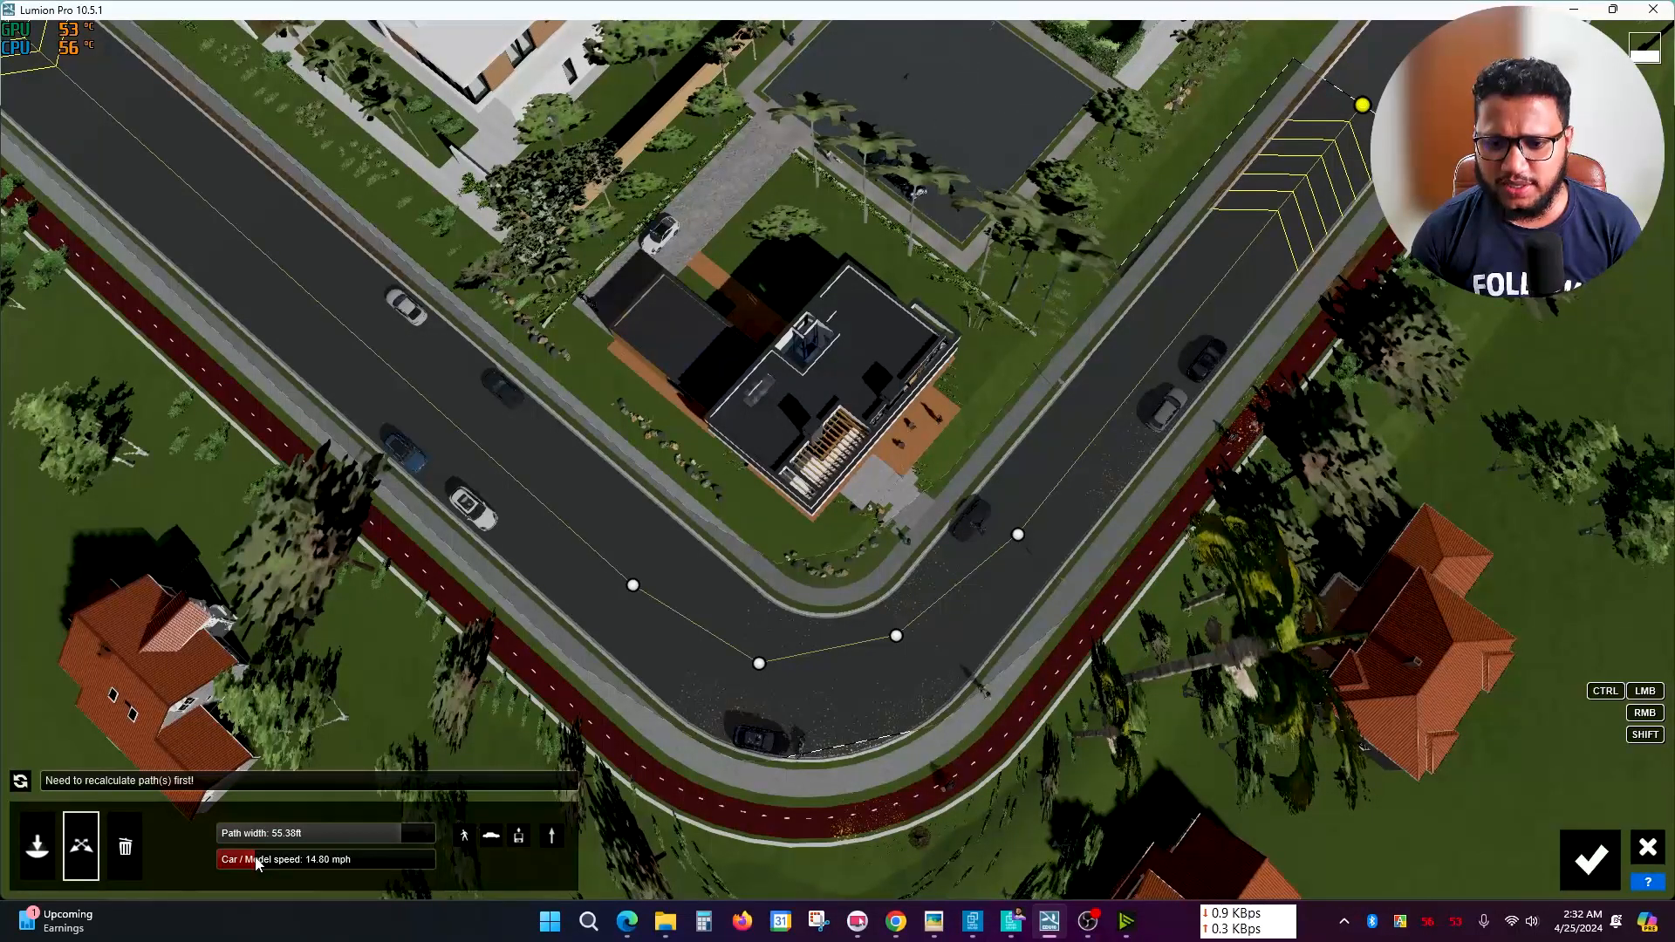
left_click(1591, 864)
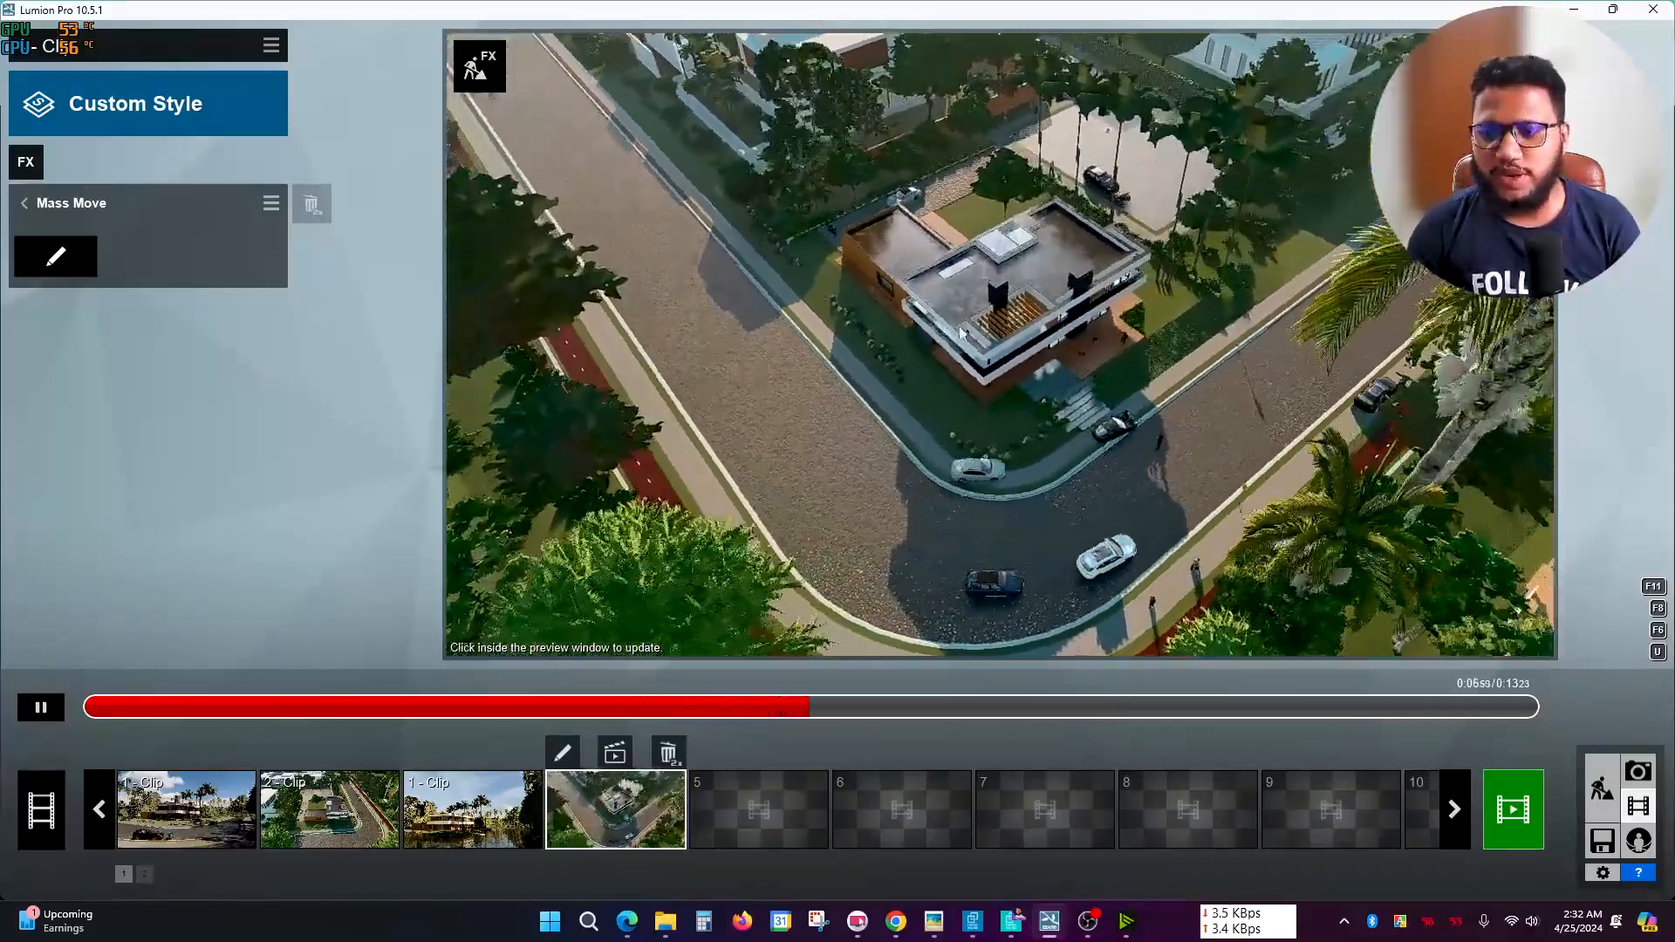
- Reopen the Mass Move path editing and delete the wide path along both roads
left_click(56, 256)
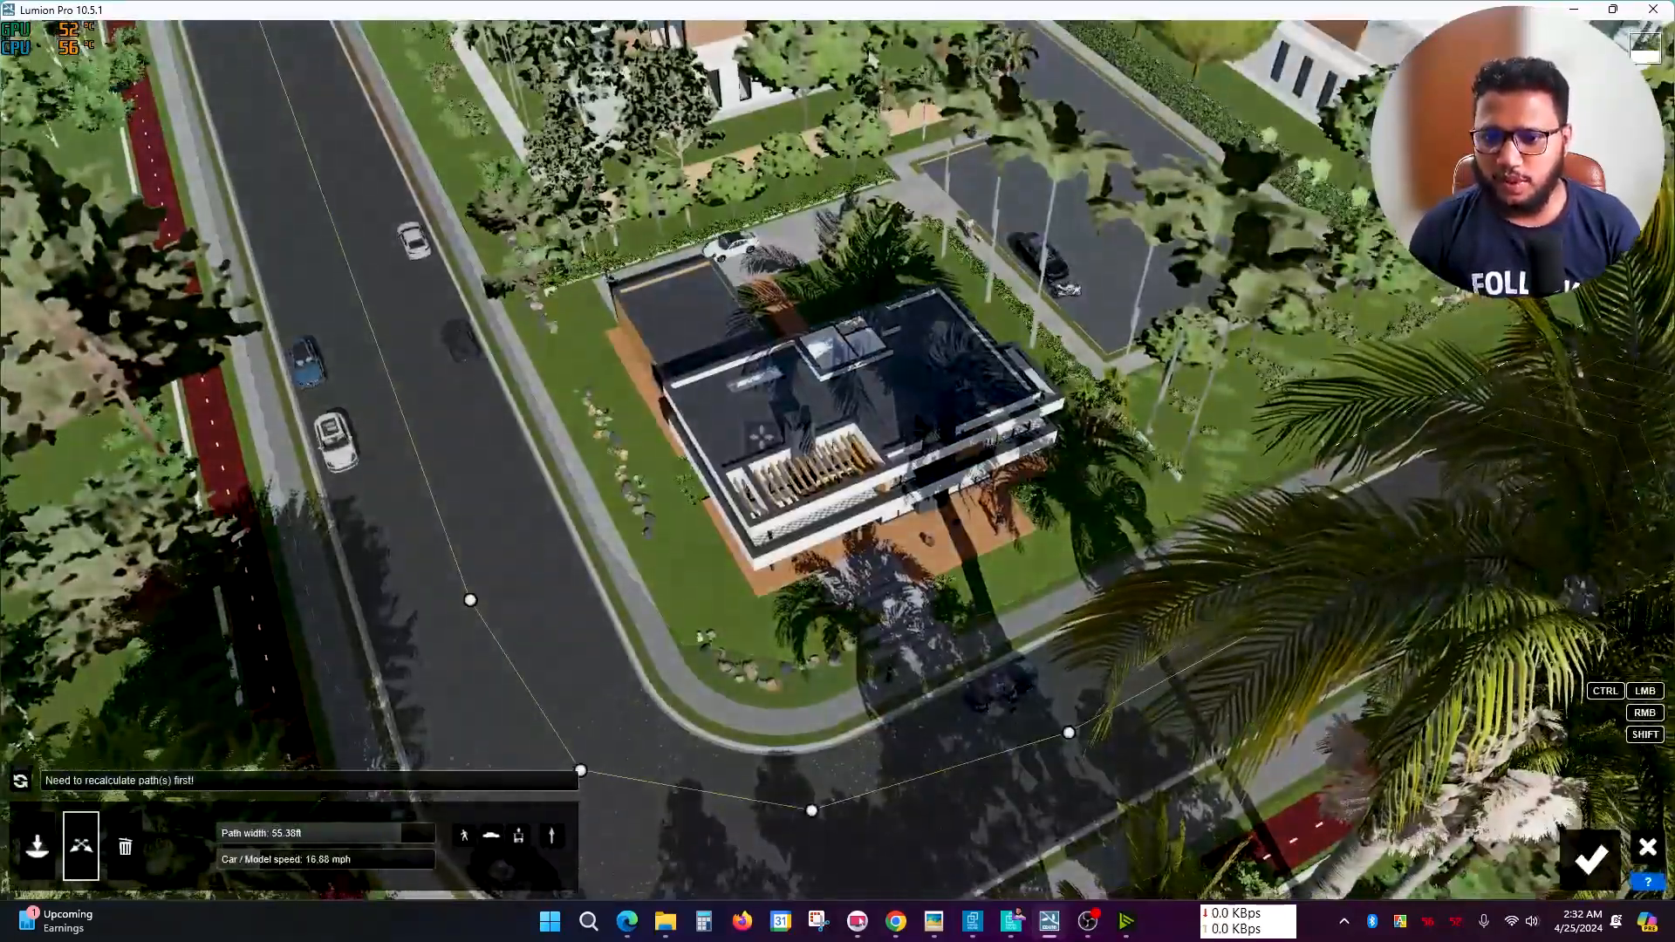
right_click_drag(762, 437, 757, 532)
left_click(127, 851)
scroll(262, 716, "down", 2)
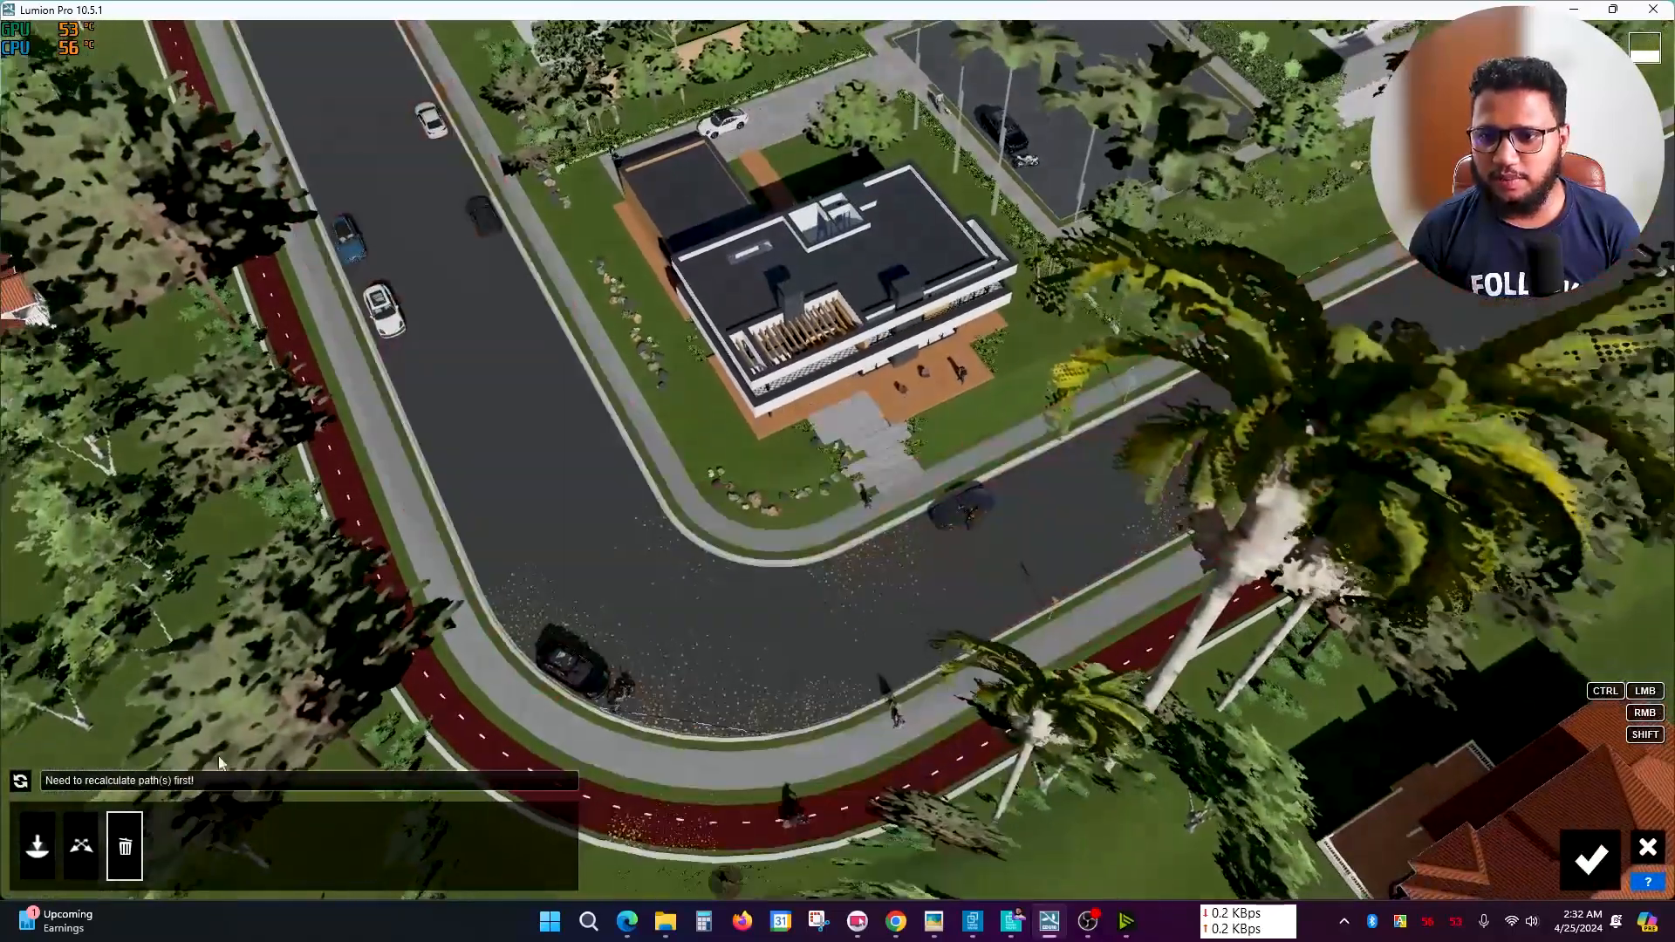
right_click_drag(652, 550, 643, 498)
scroll(639, 539, "down", 1)
scroll(655, 499, "down", 1)
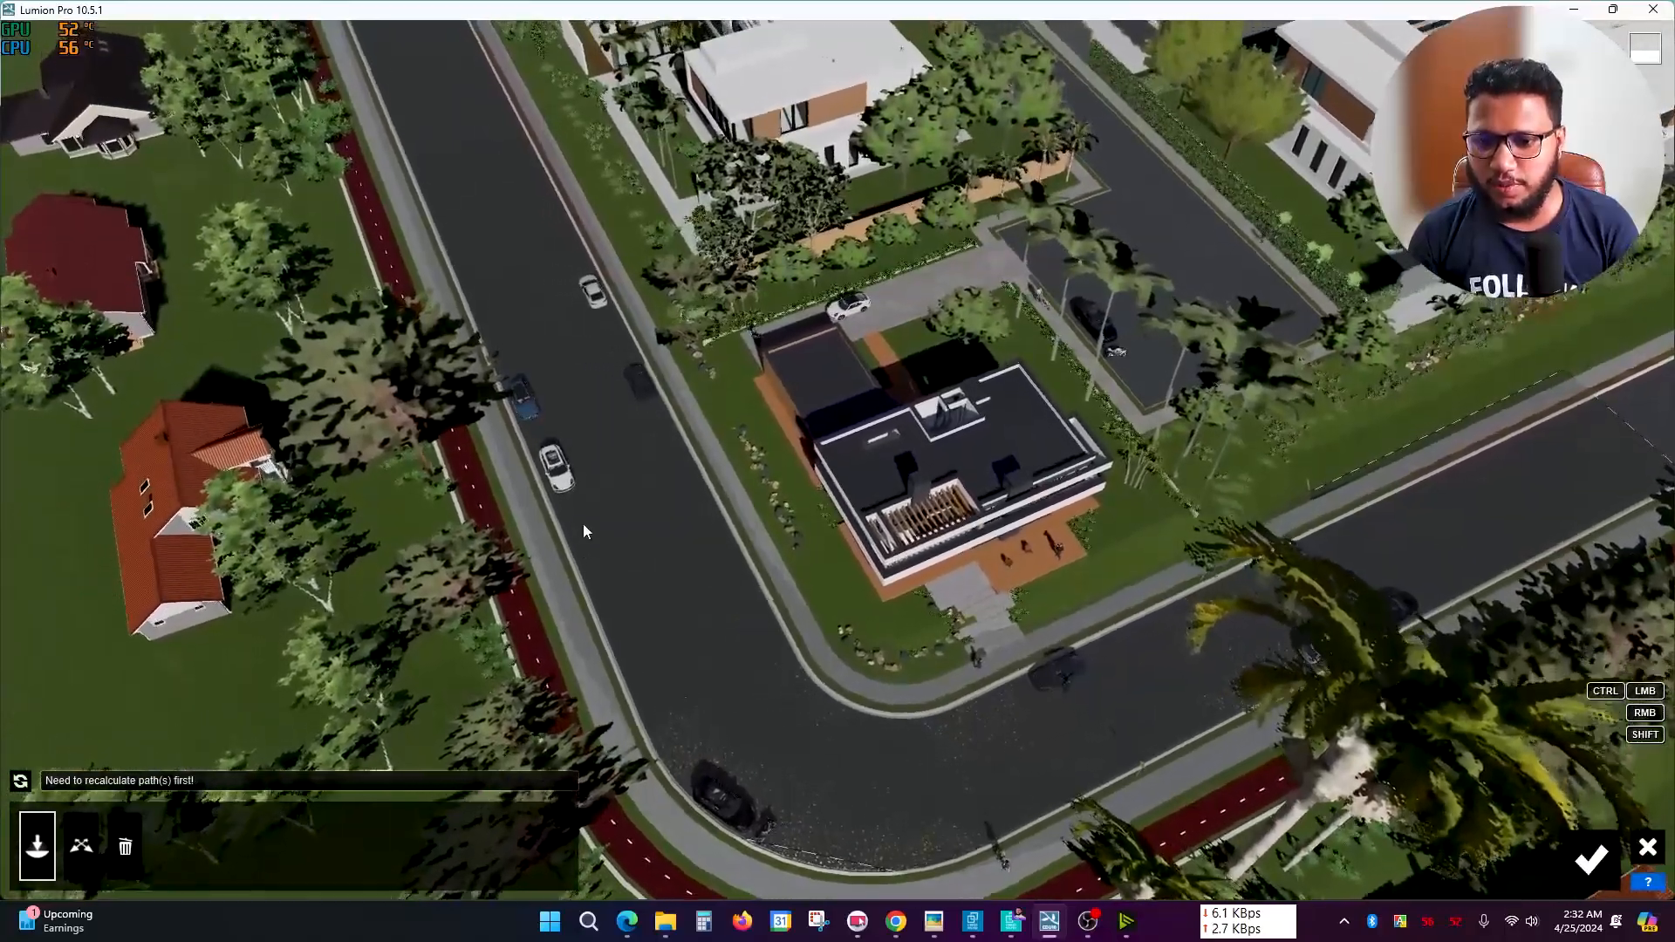
mouse_move(506, 554)
right_mouse_down()
mouse_move(503, 514)
mouse_move(508, 555)
right_mouse_up()
scroll(508, 555, "down", 1)
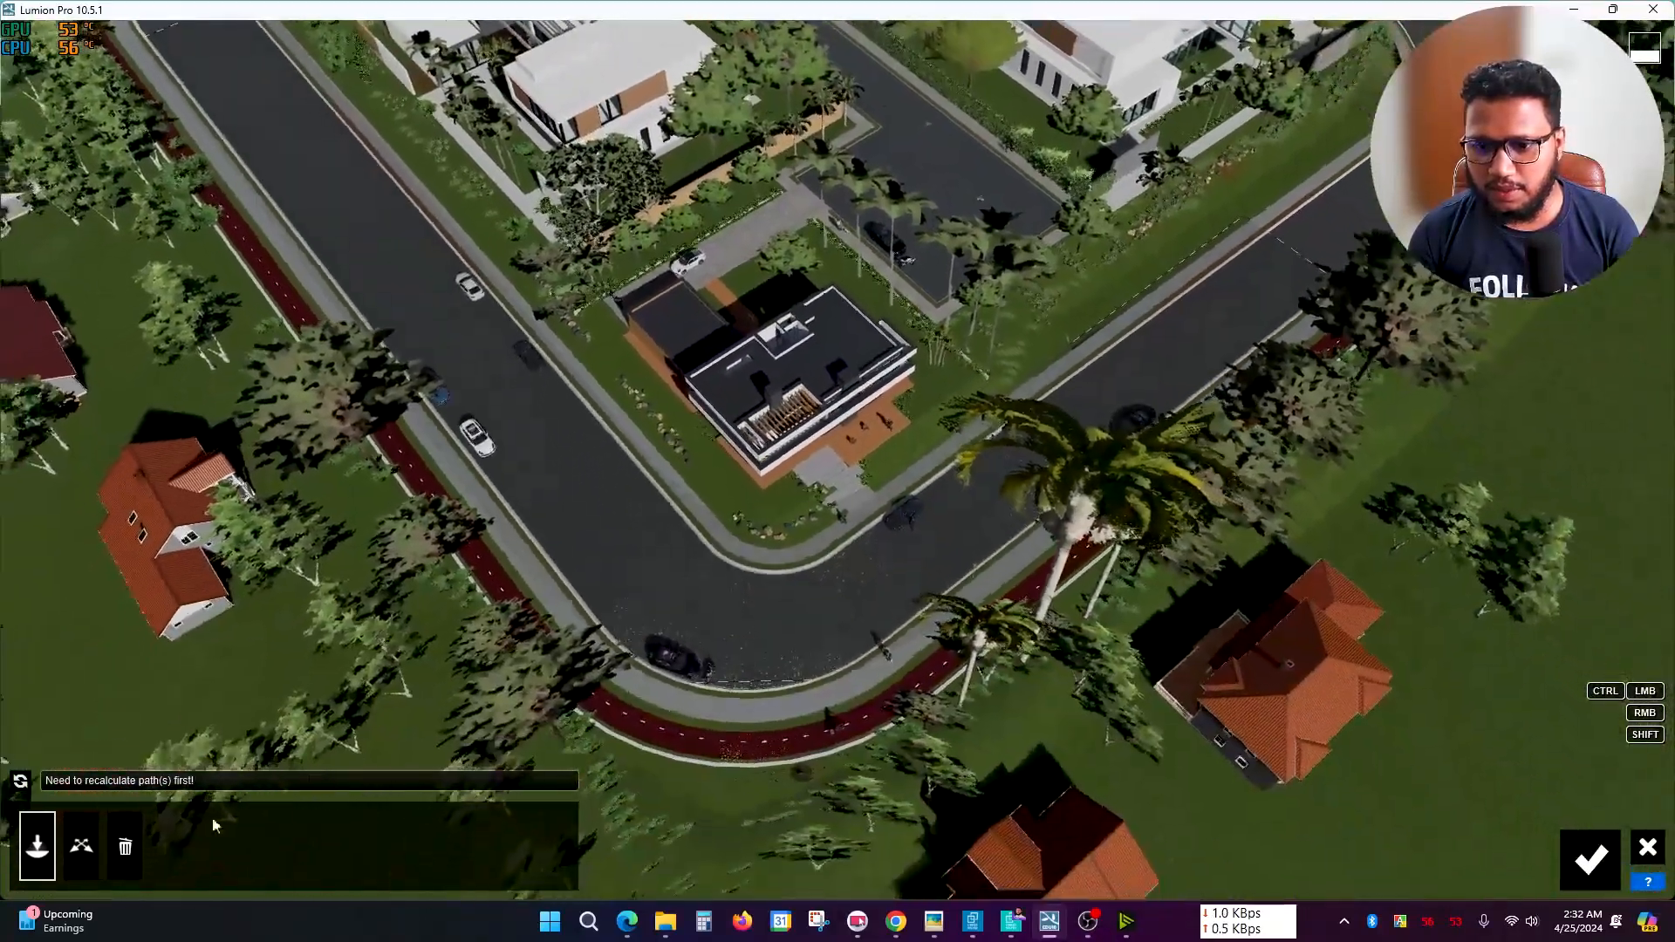
scroll(582, 534, "down", 1)
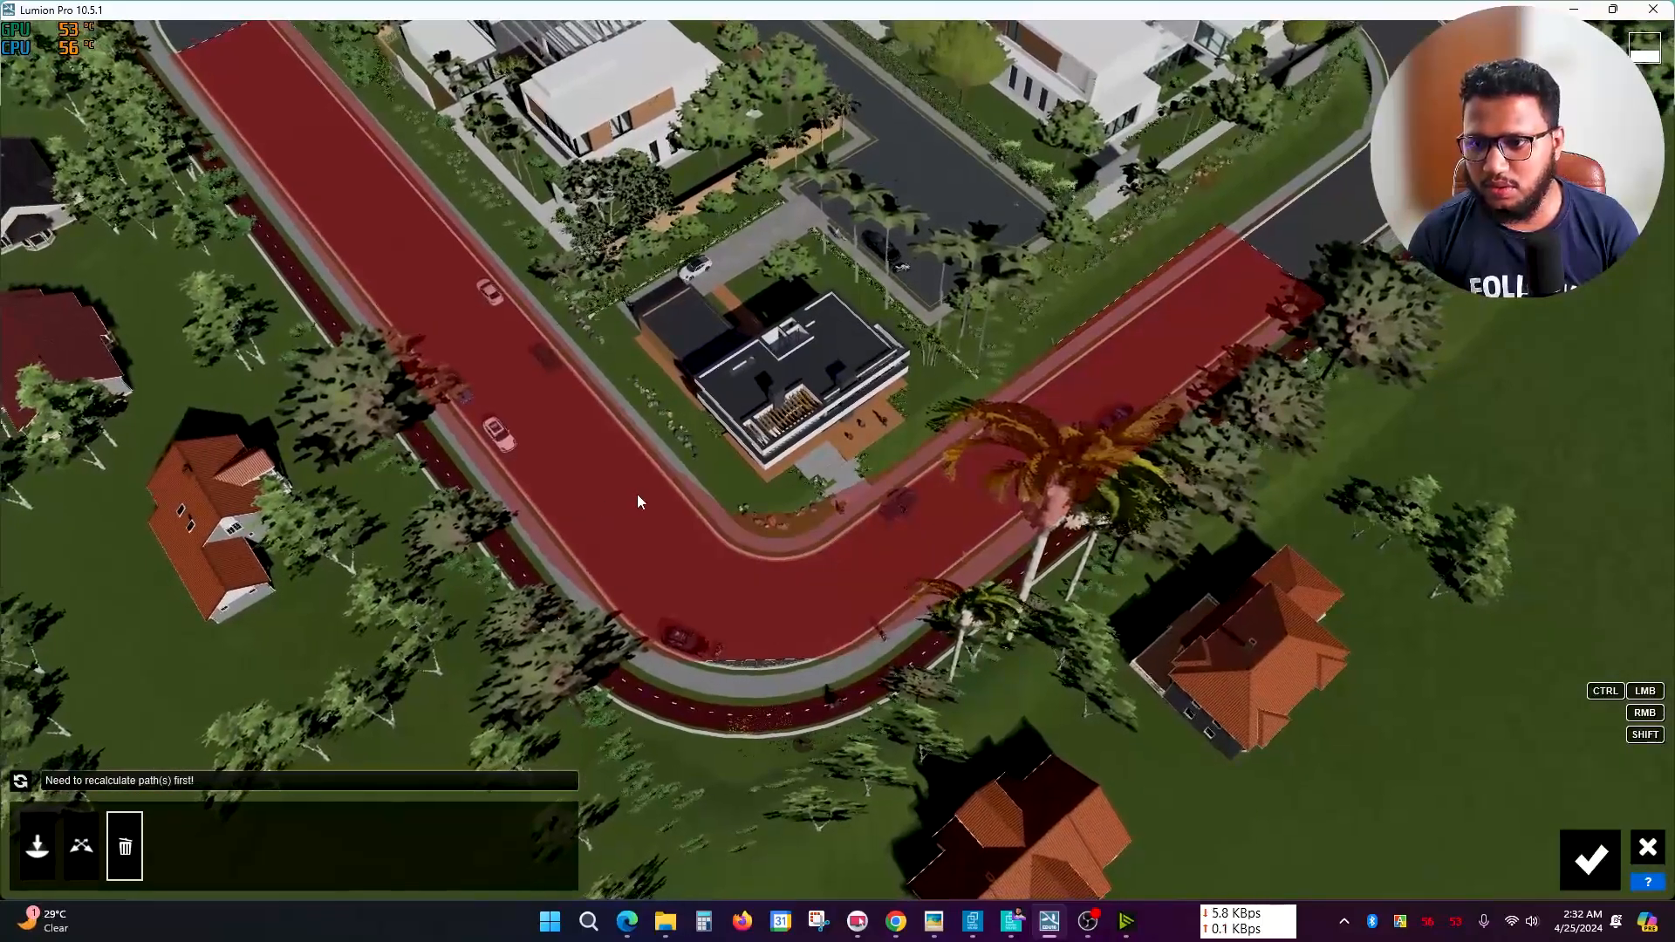
right_click_drag(649, 534, 647, 532)
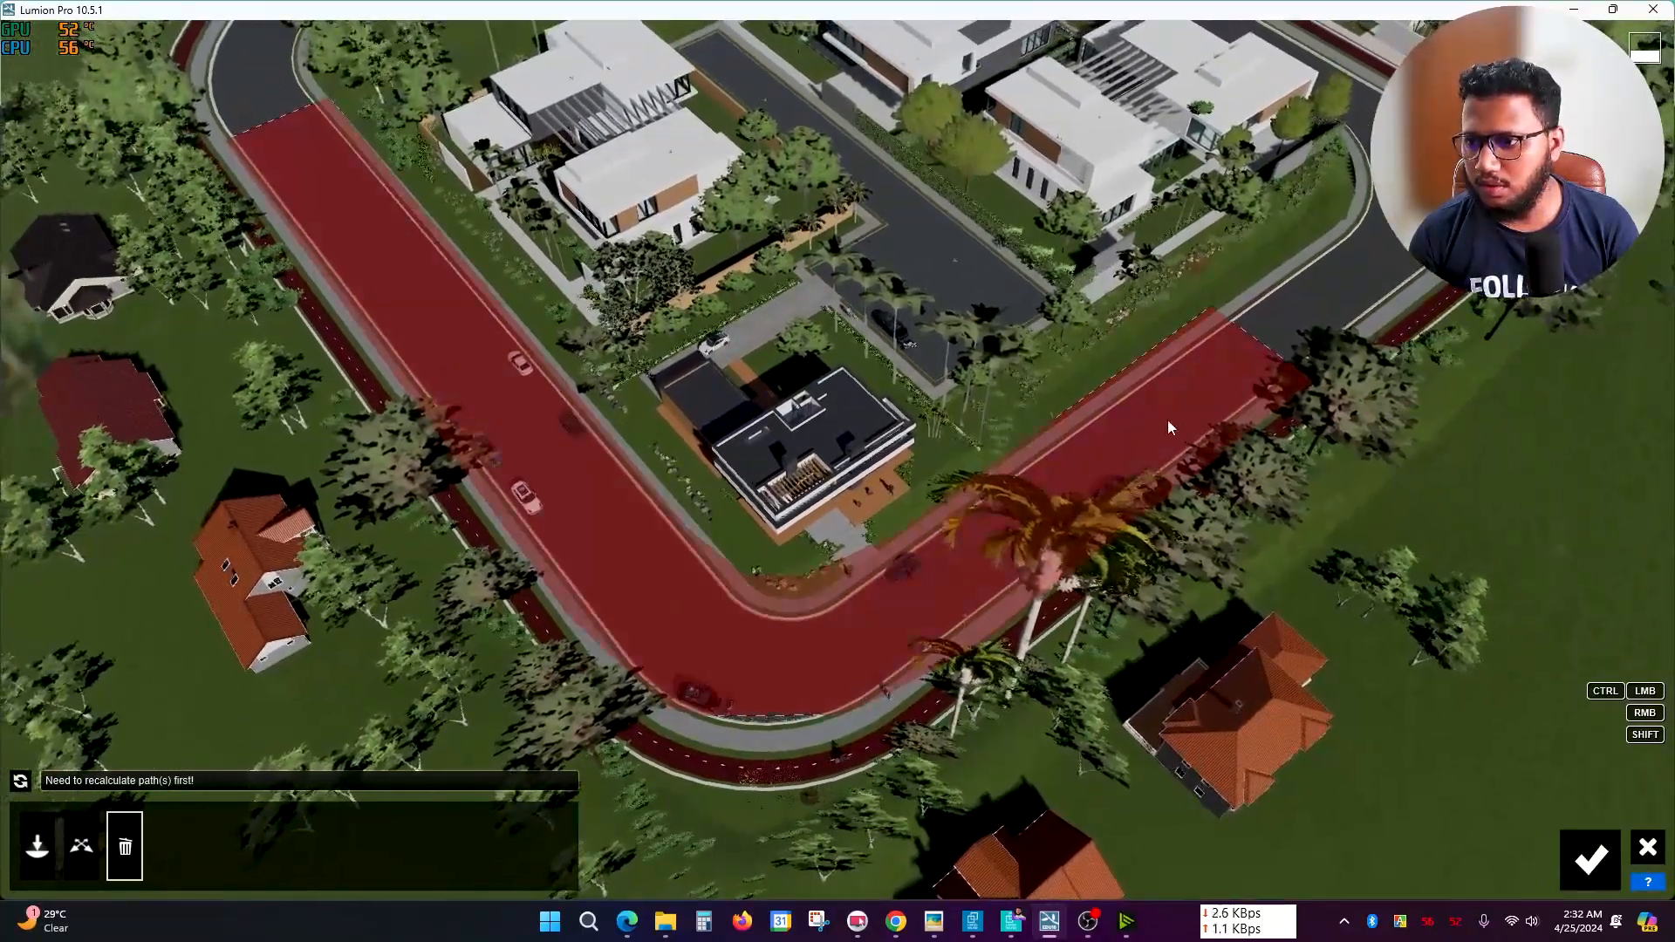
left_click(1168, 420)
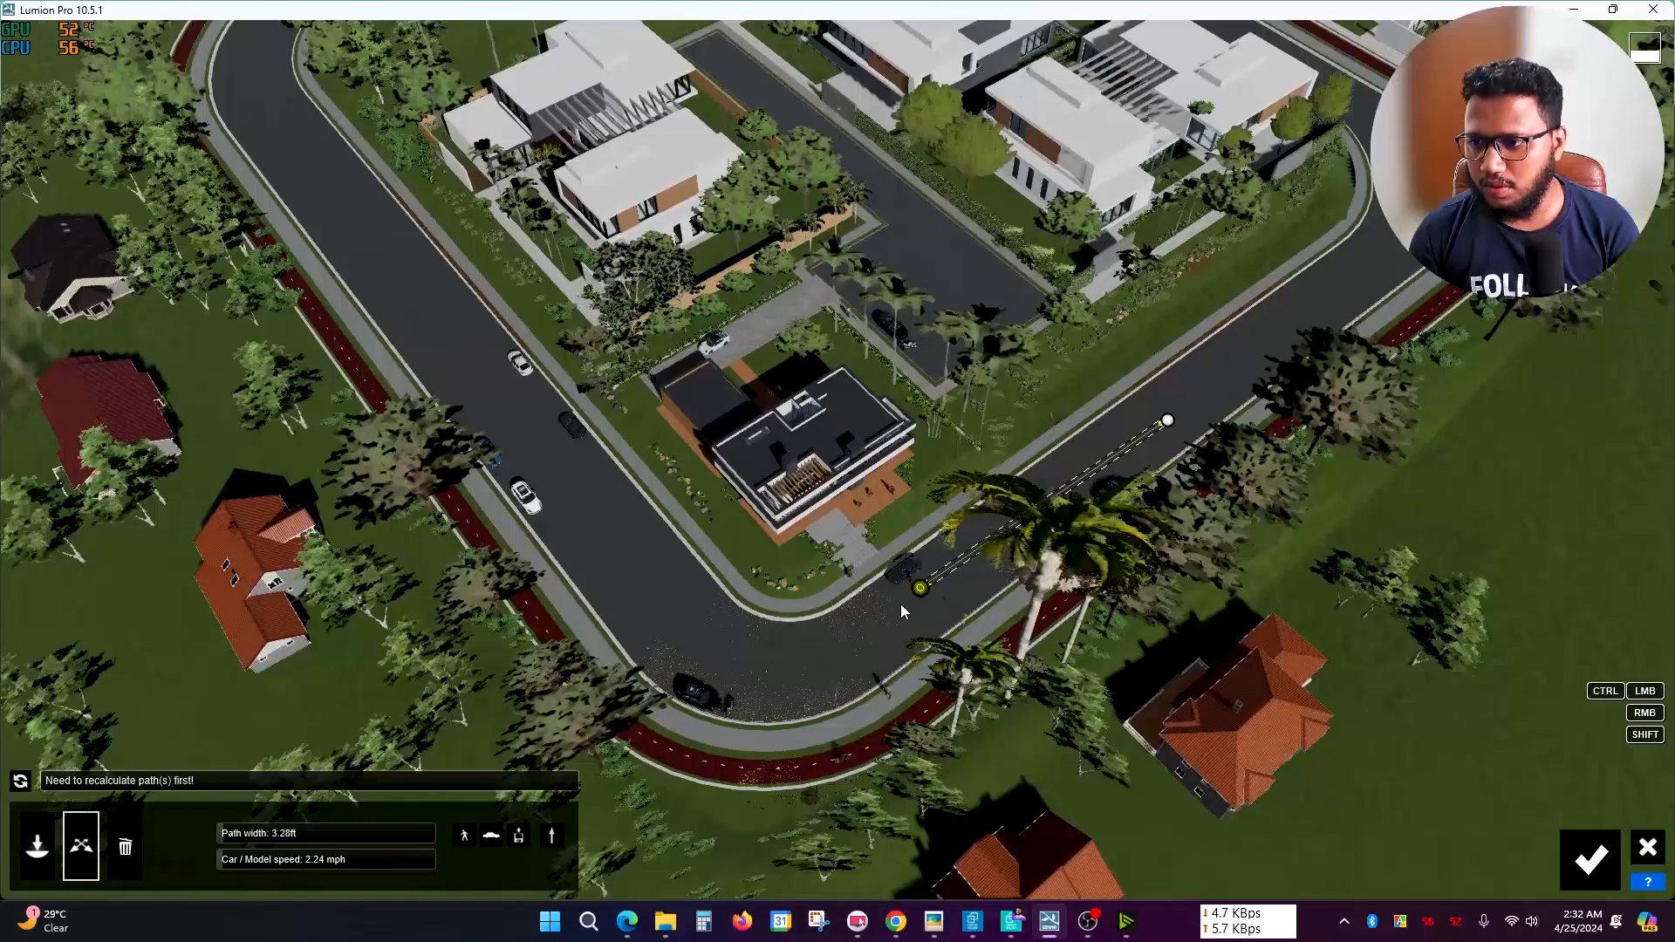
left_click(124, 847)
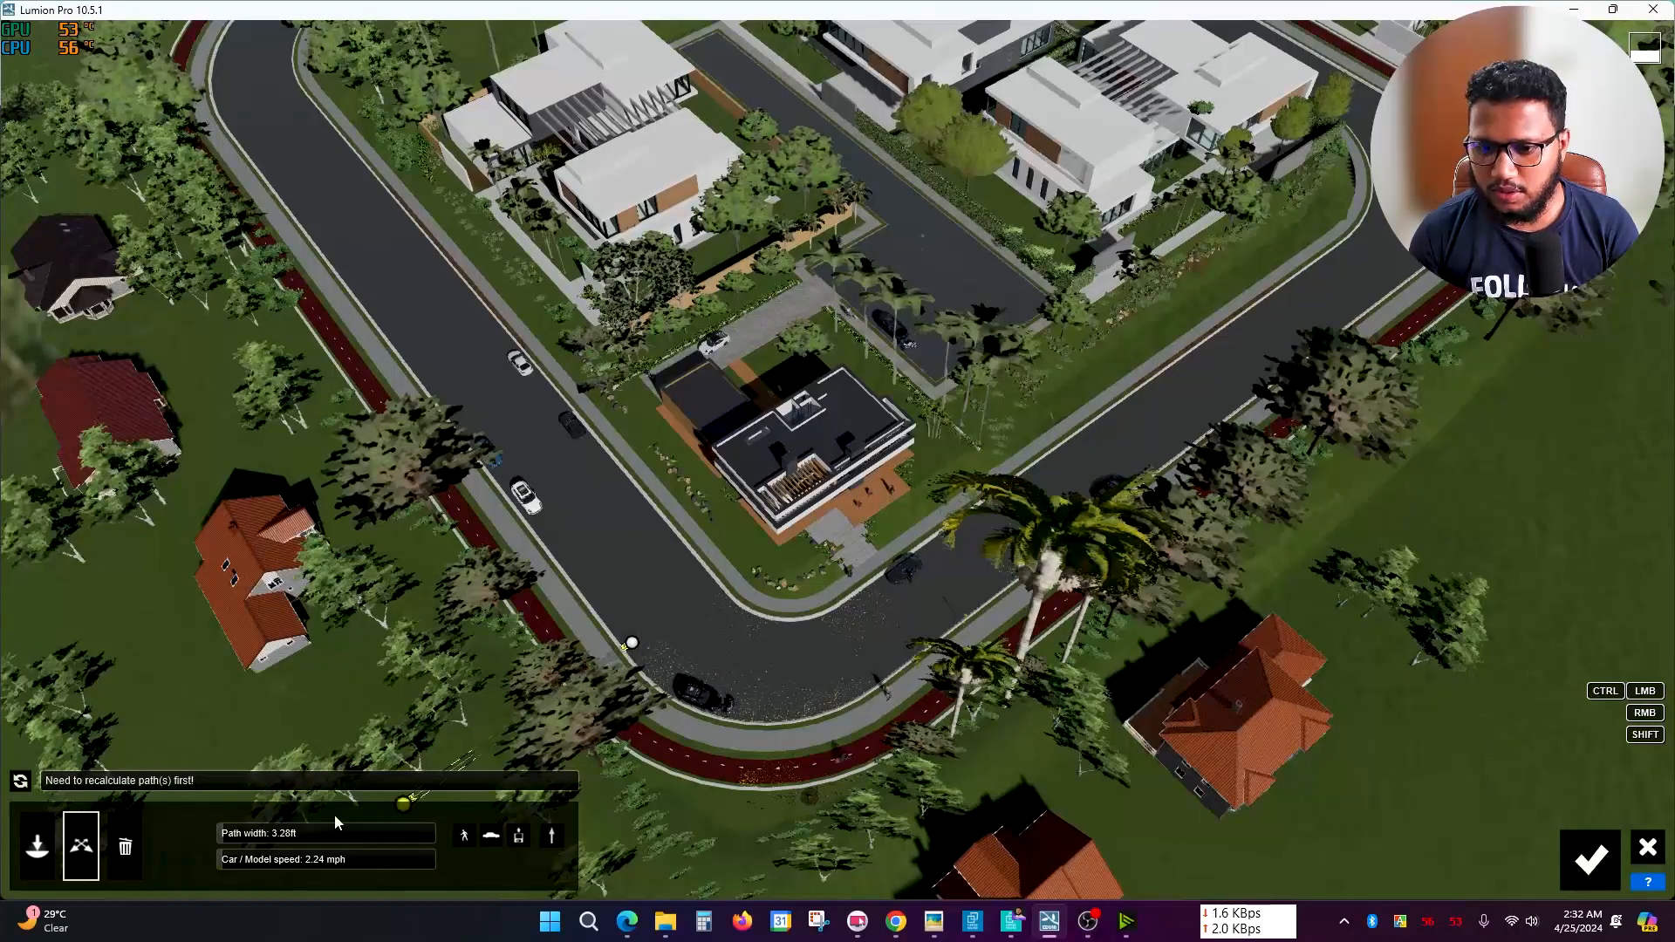
left_click(124, 847)
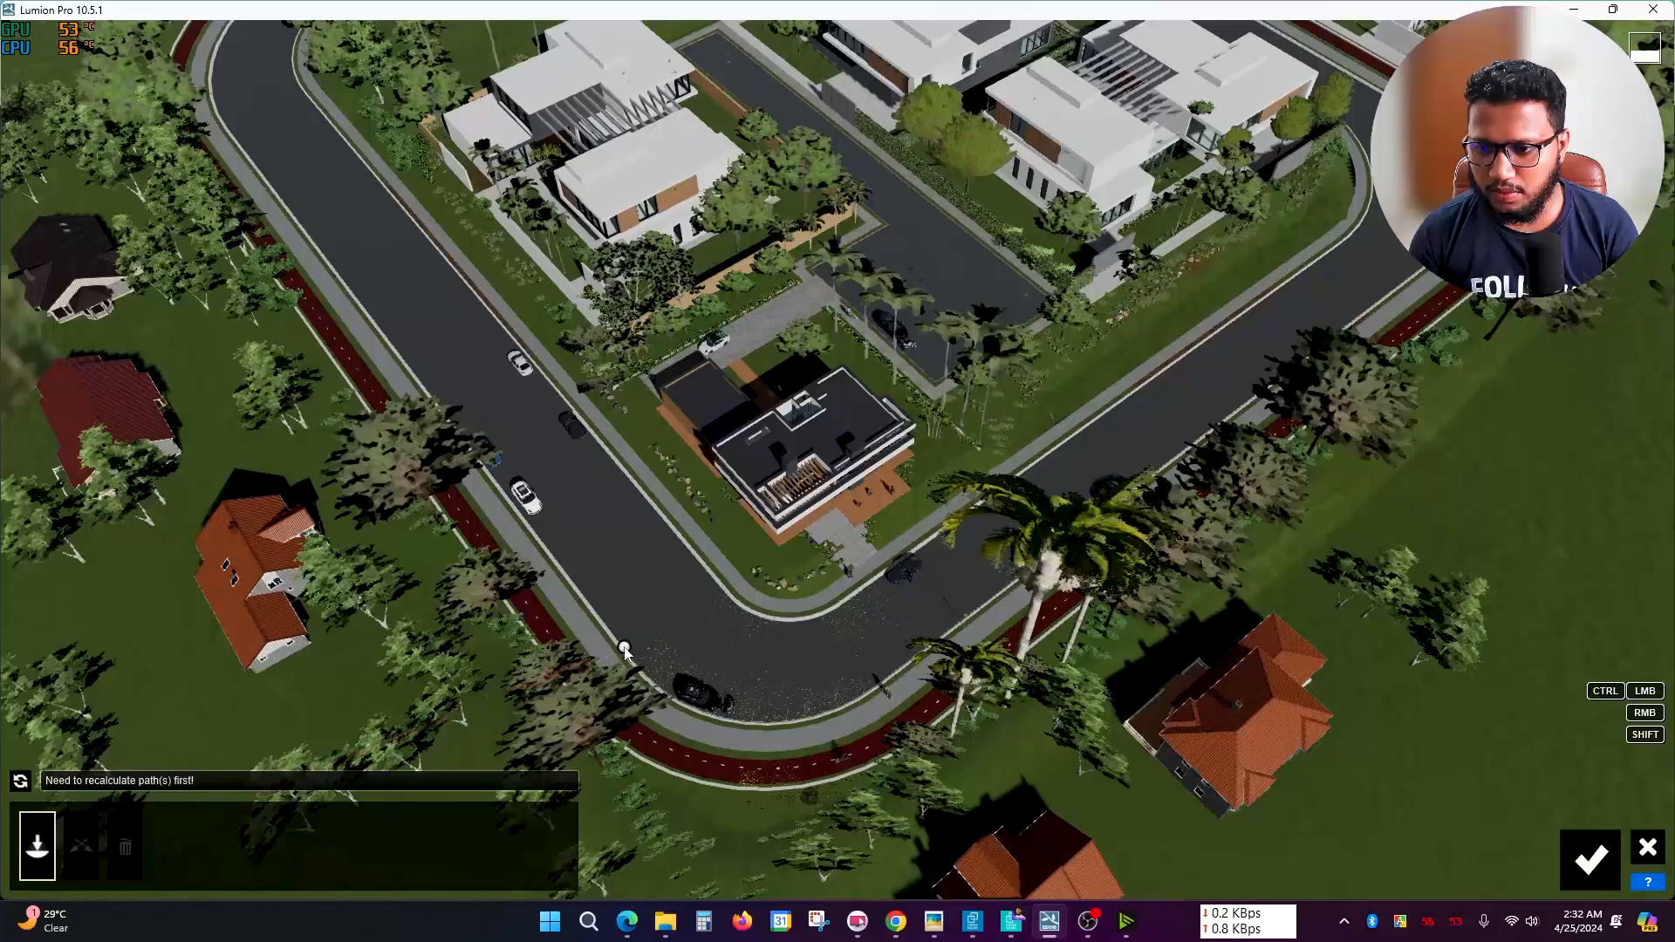
right_click_drag(471, 705, 480, 594)
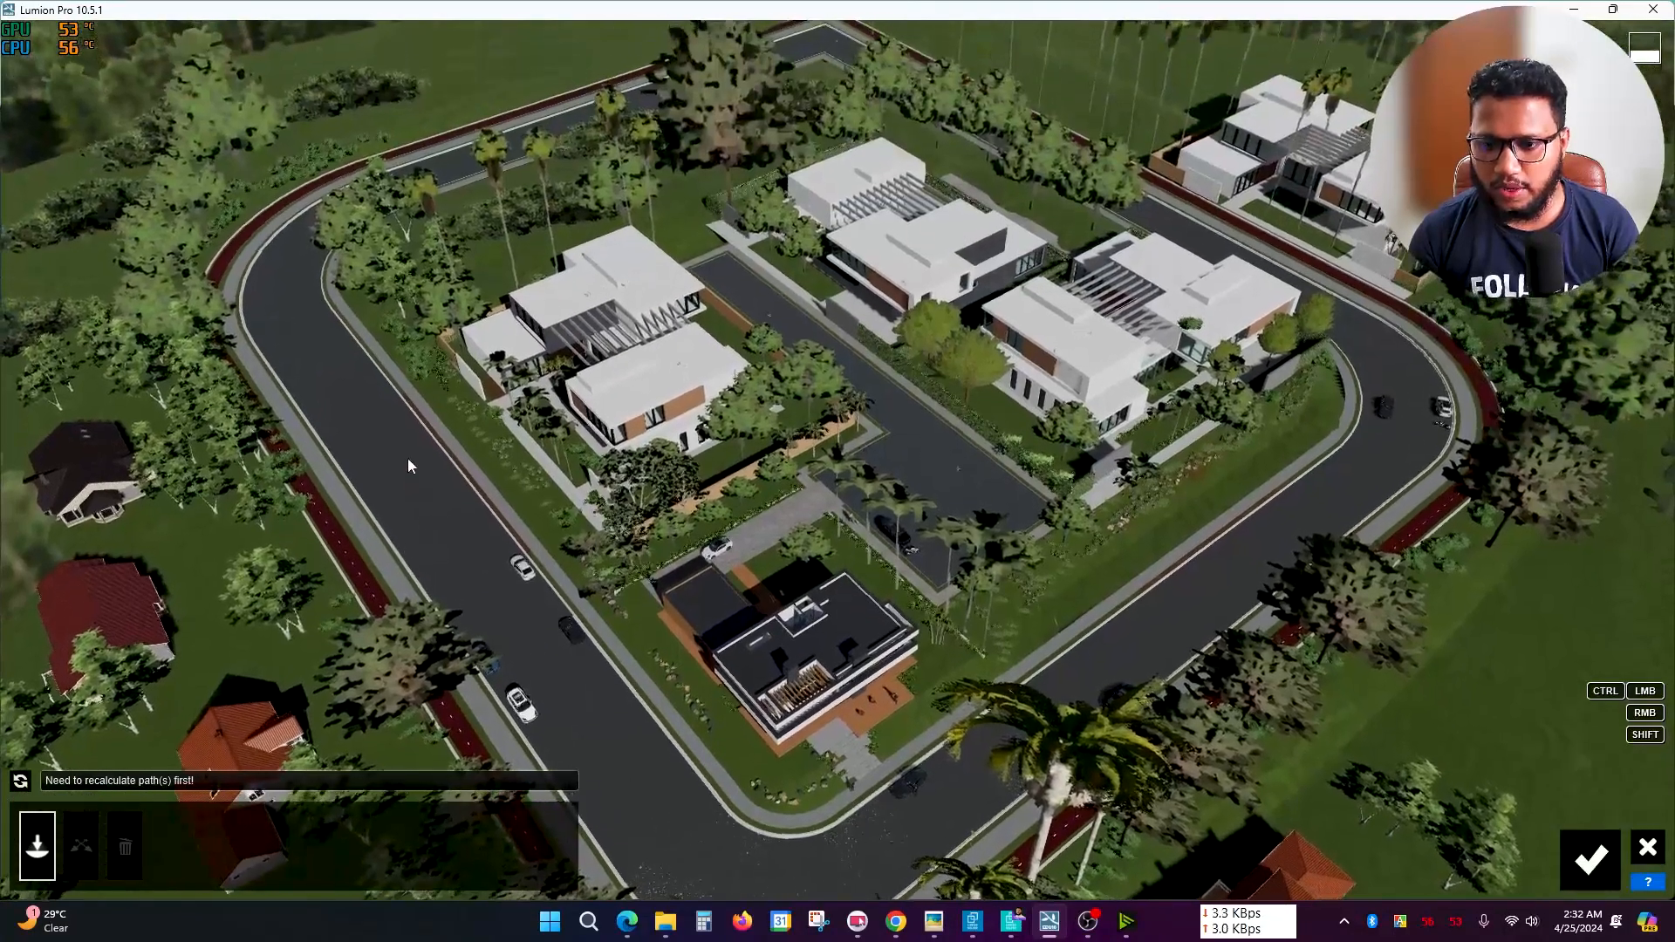
left_click(315, 354)
right_click_drag(482, 613, 534, 600)
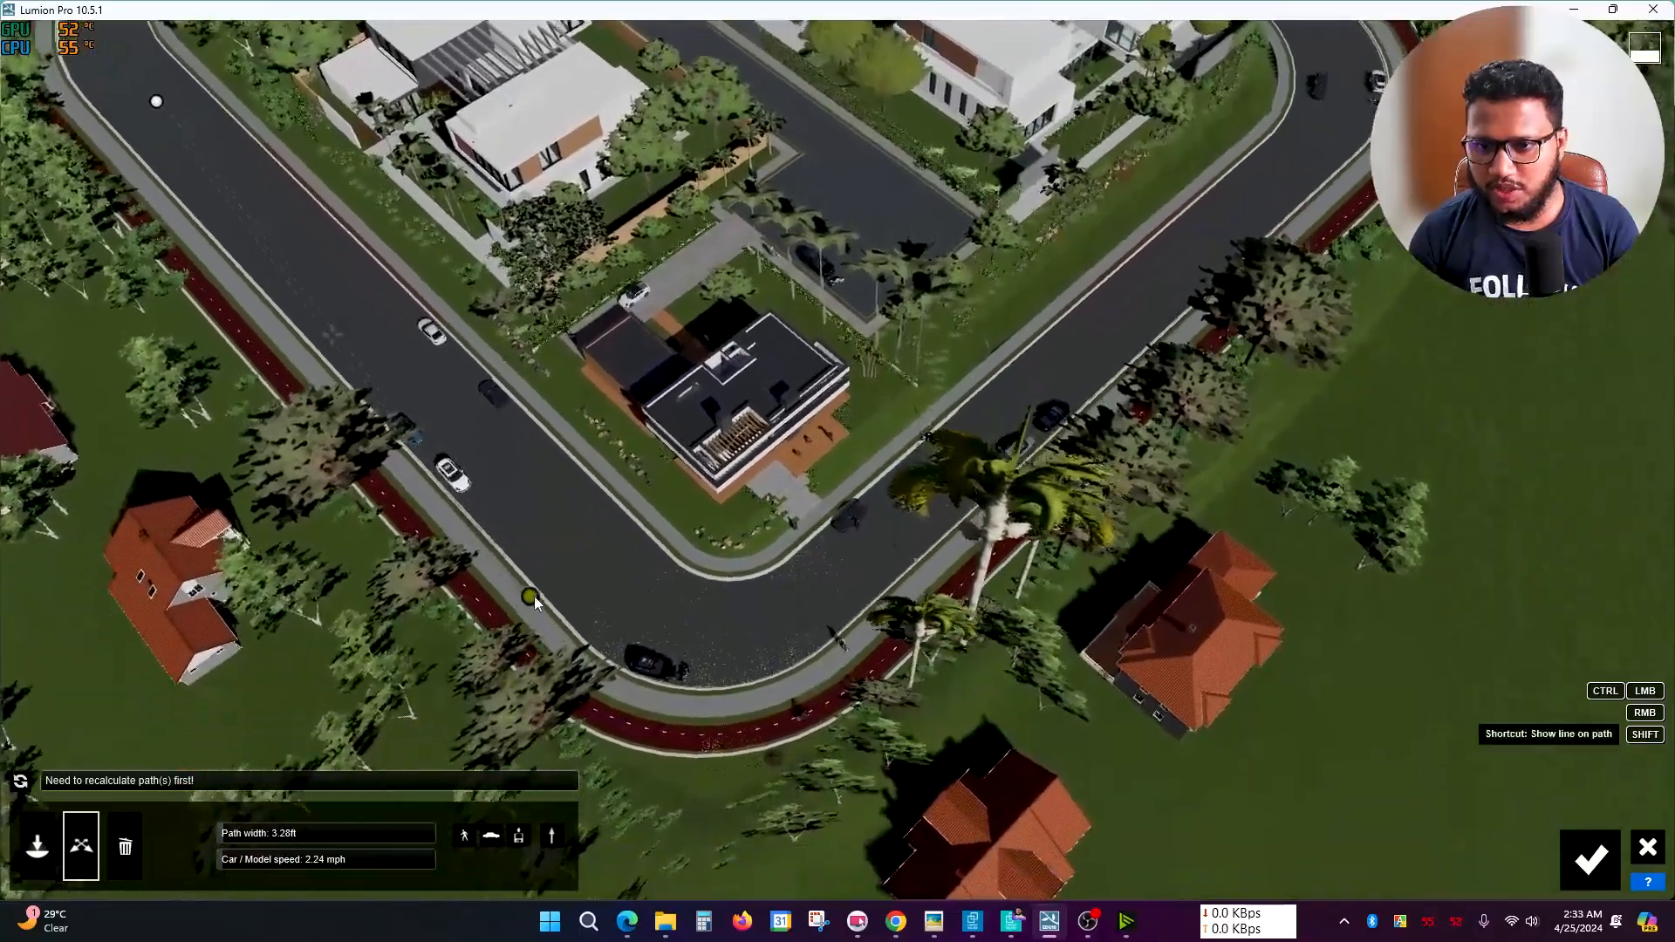
middle_click_drag(535, 602, 546, 620)
left_click(565, 648)
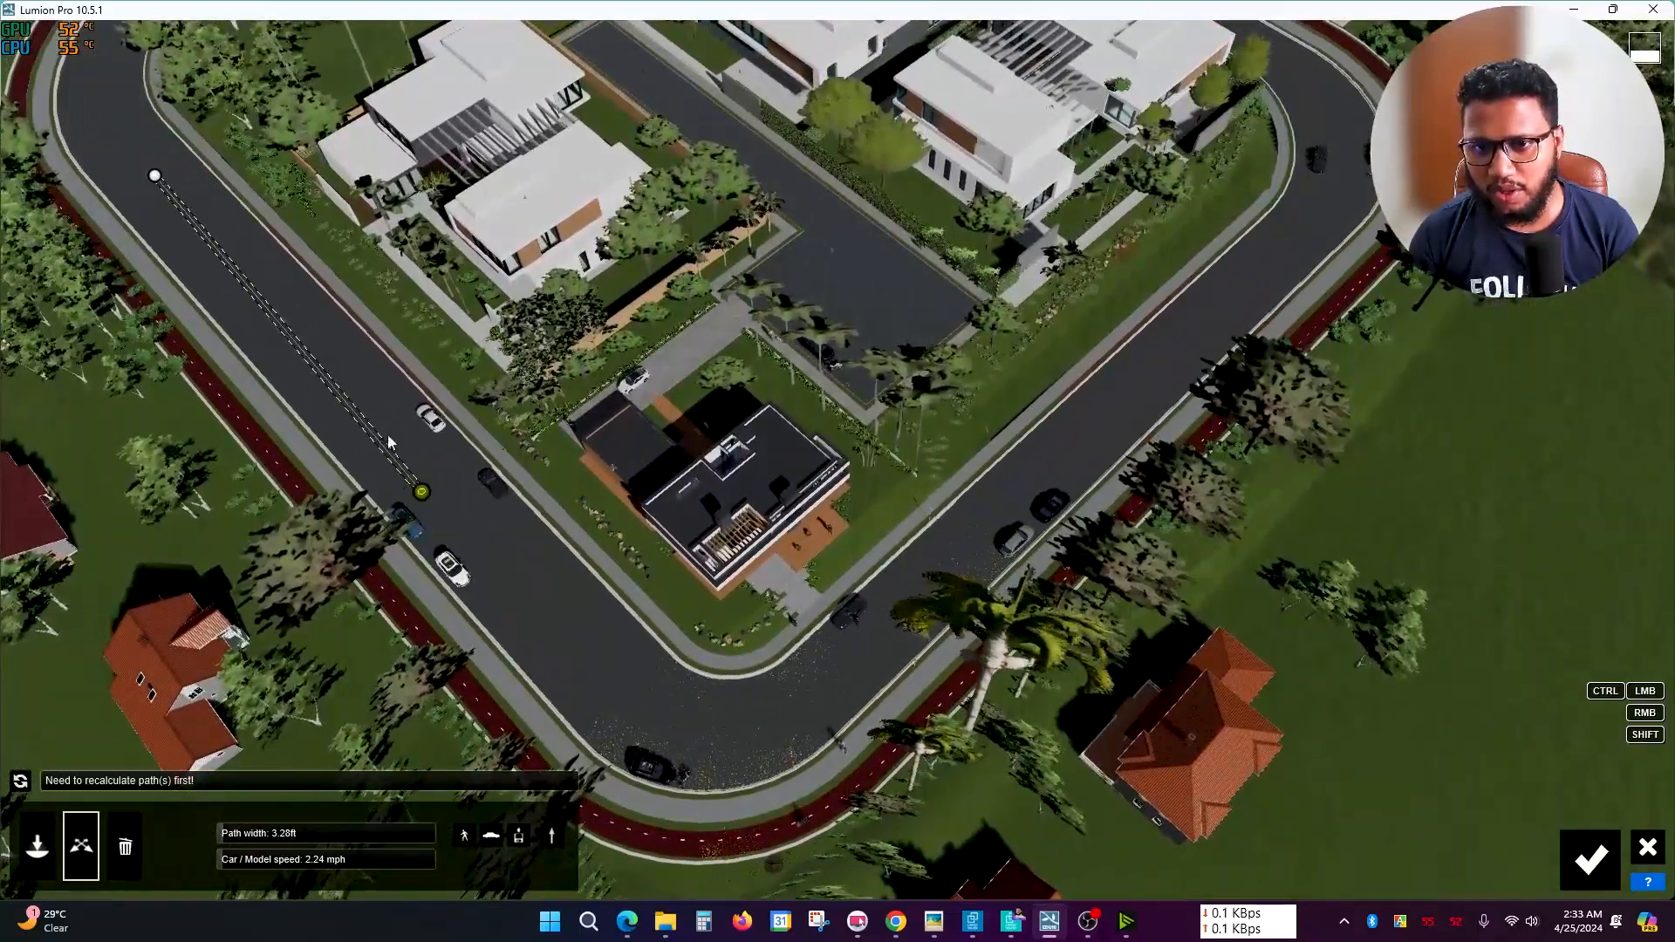
left_click(125, 847)
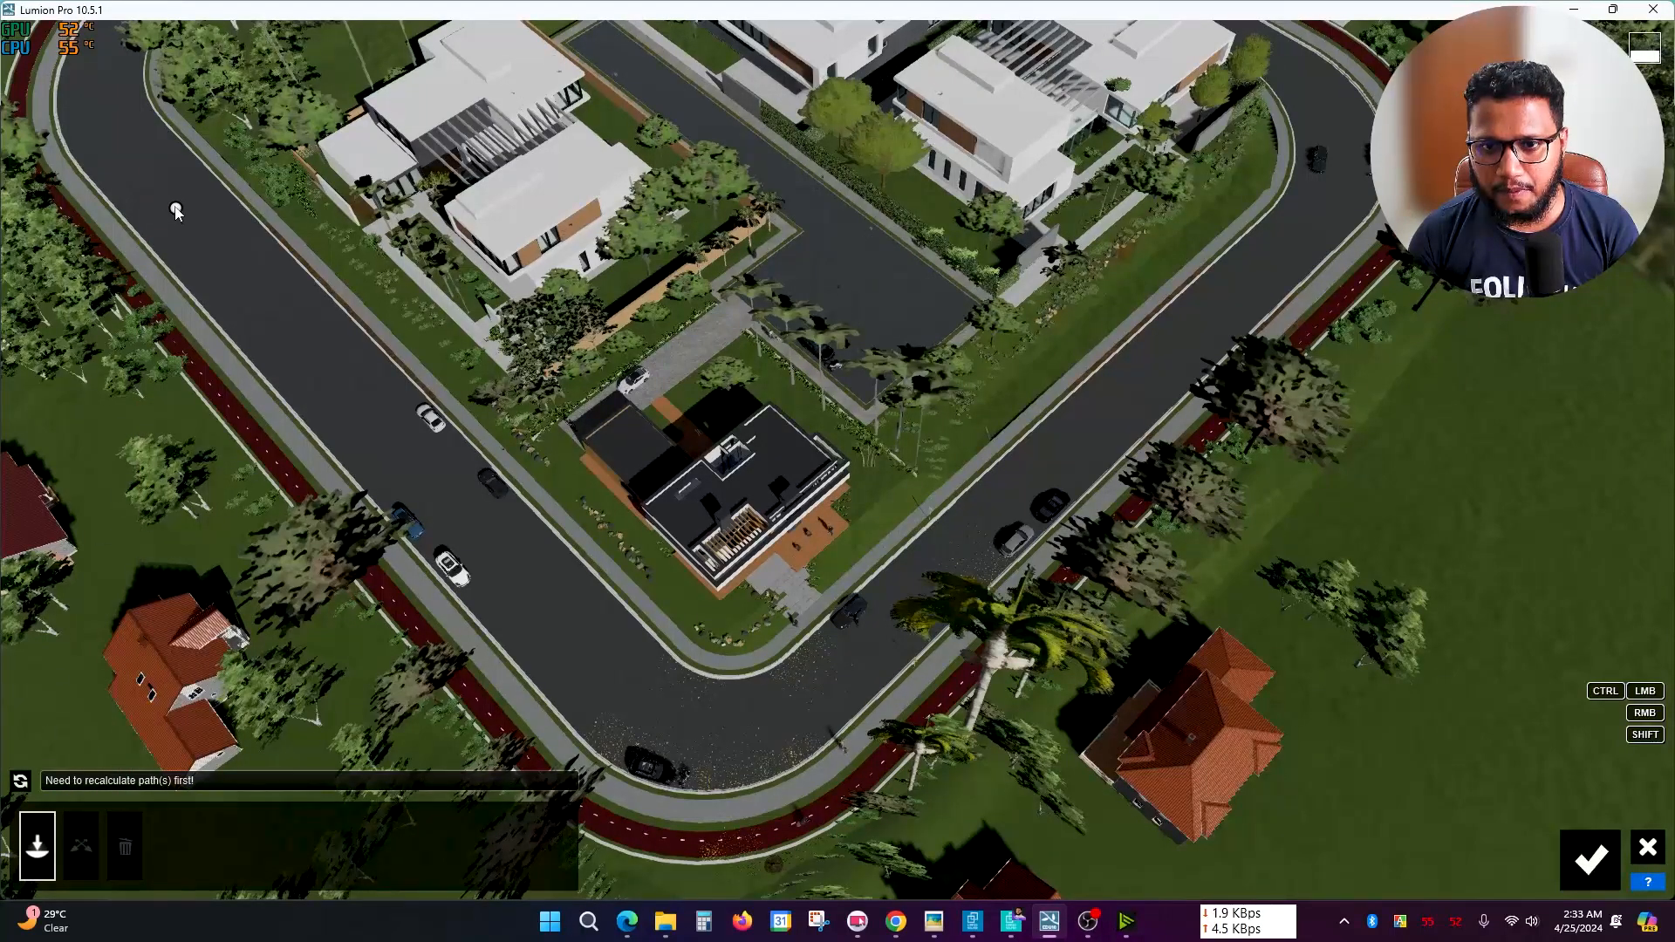
- Place a new mass move path down the long straight road, ending just before the corner by the house
left_click(619, 700)
left_click_drag(598, 677, 585, 667)
scroll(606, 686, "up", 1)
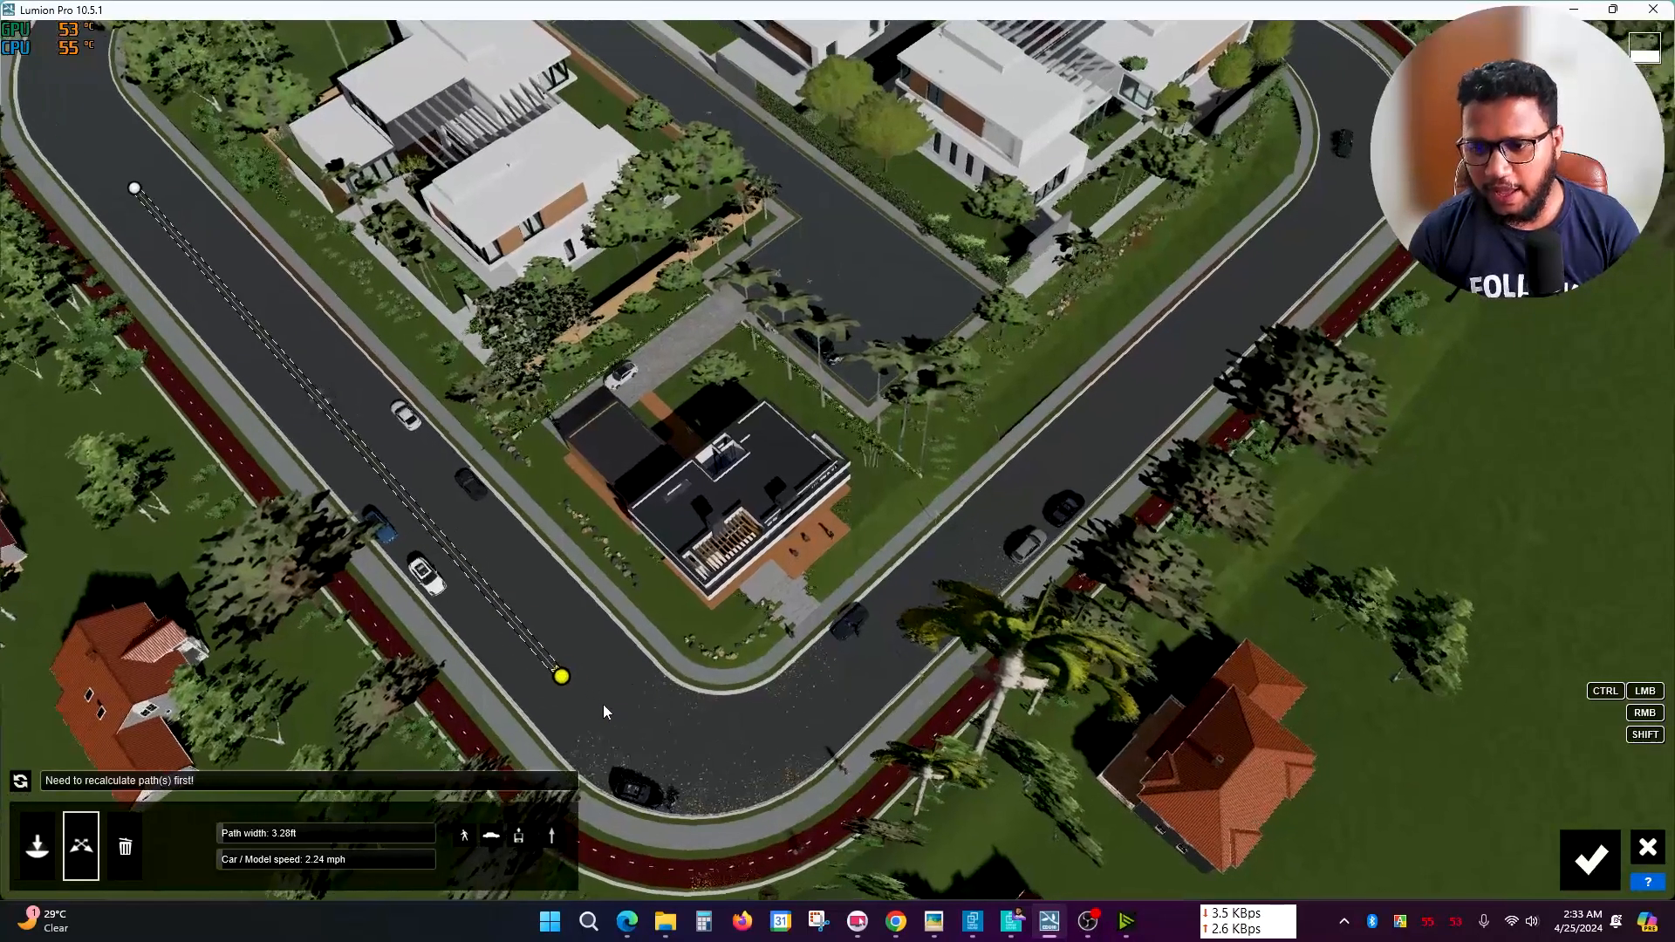
- Add closely spaced nodes to the path so it curves smoothly around the corner in front of the house
left_click(596, 715, "ctrl")
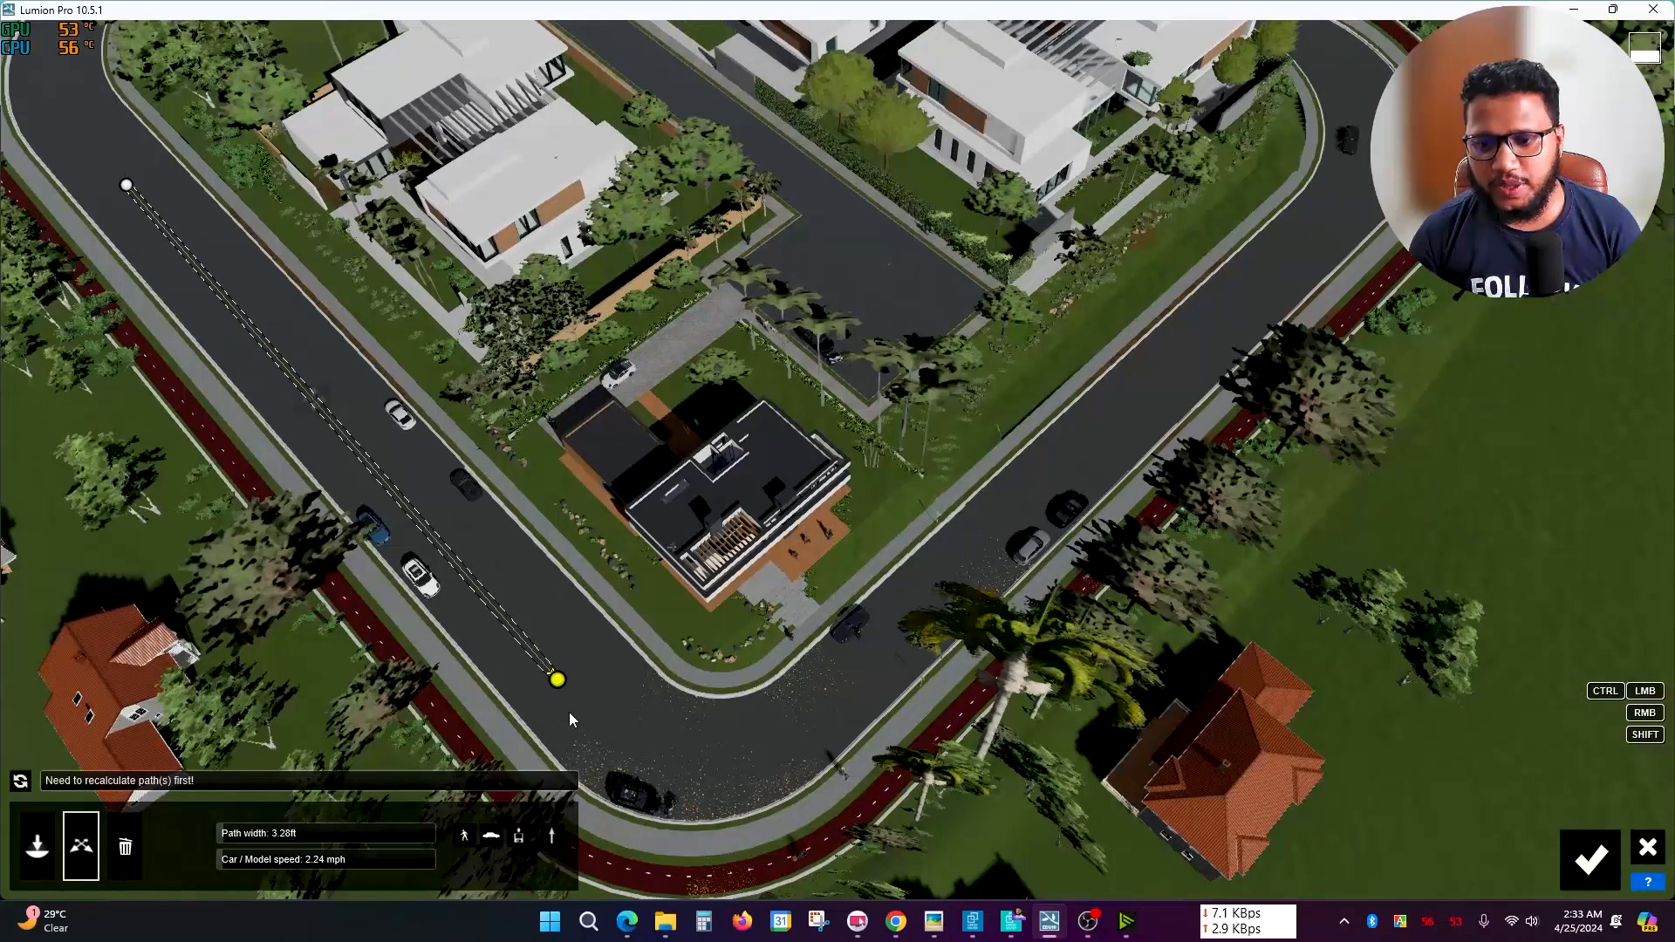
left_click(581, 703, "ctrl")
left_click(581, 703, "ctrl")
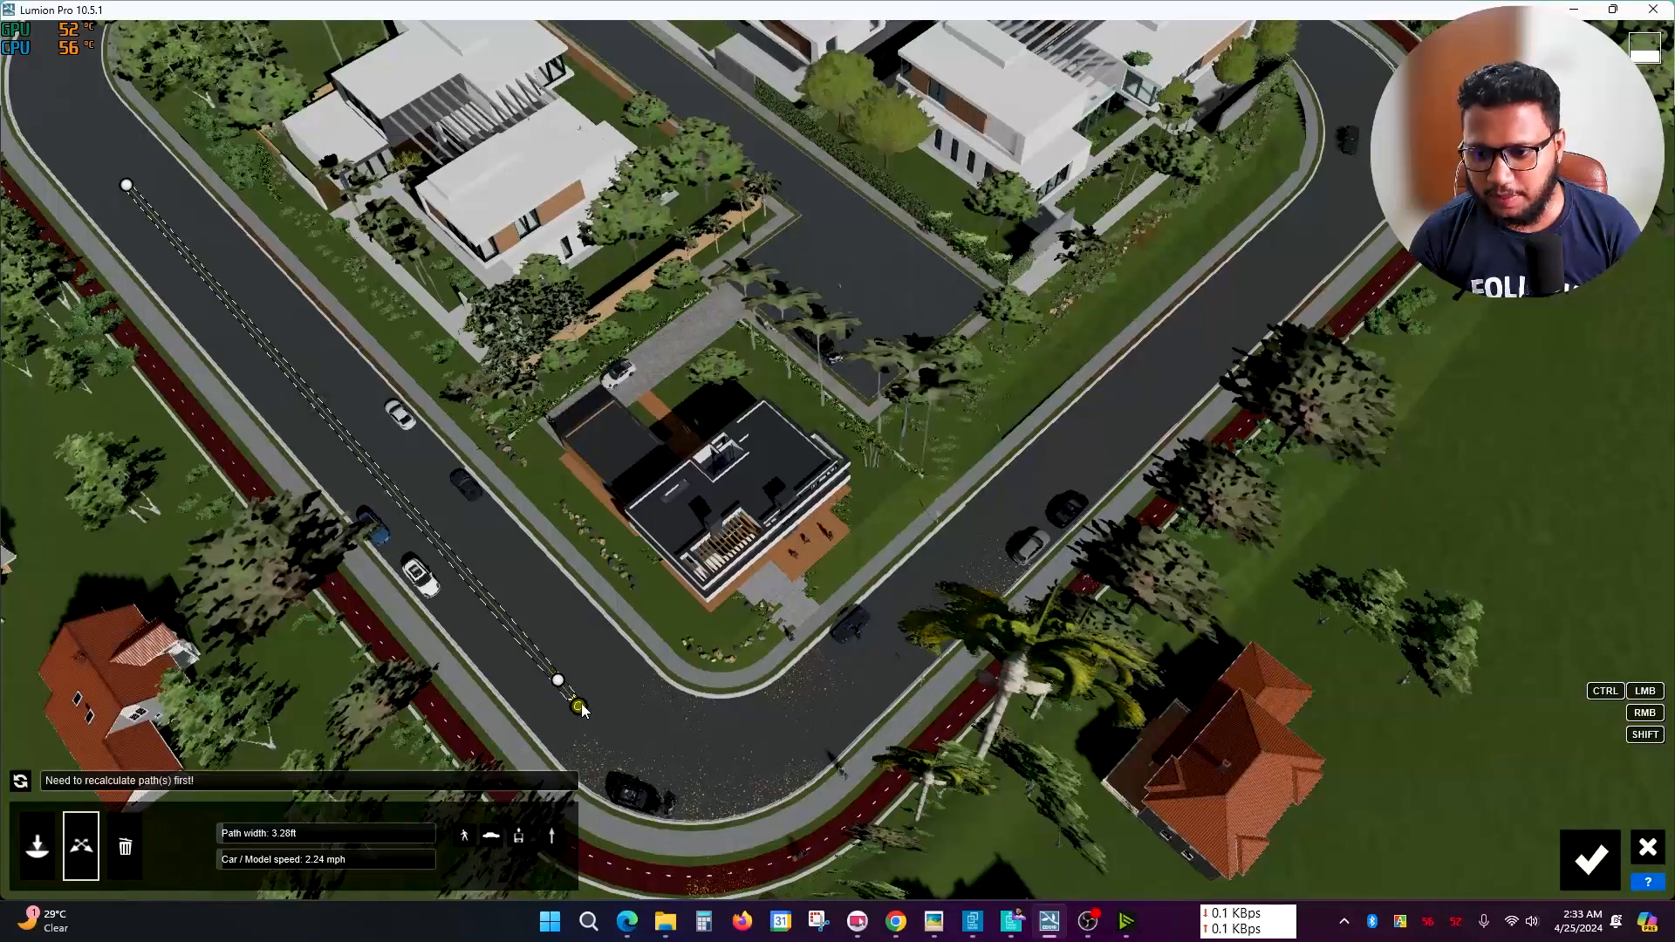
left_click(612, 739, "ctrl")
left_click(633, 739, "ctrl")
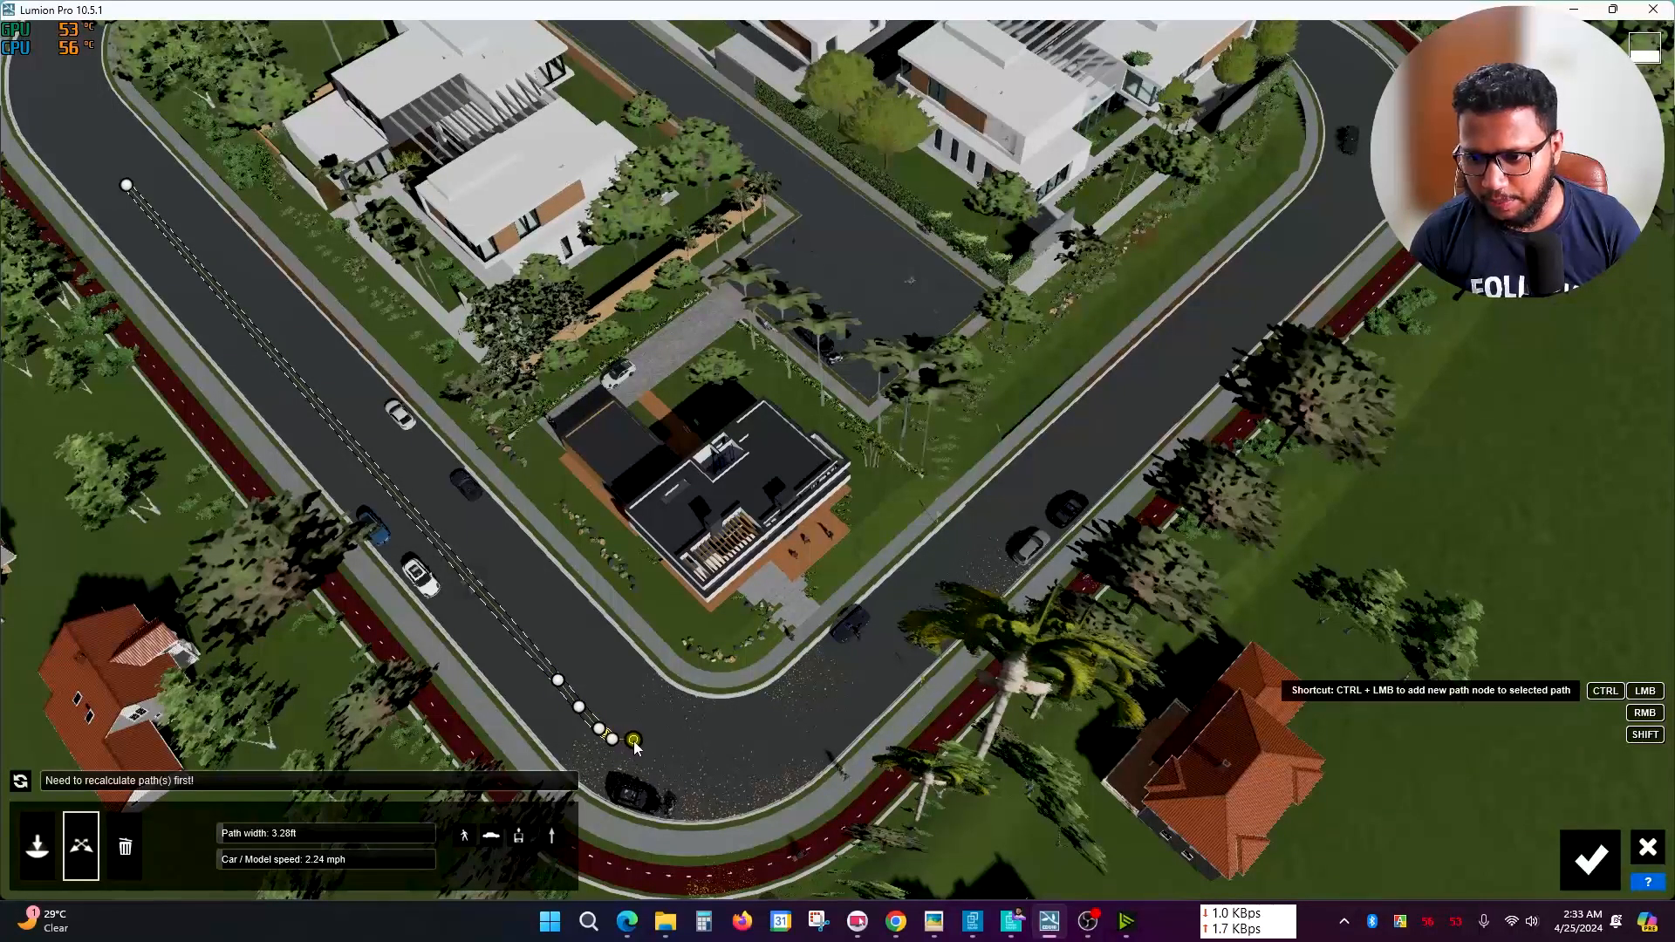
left_click(680, 753, "ctrl")
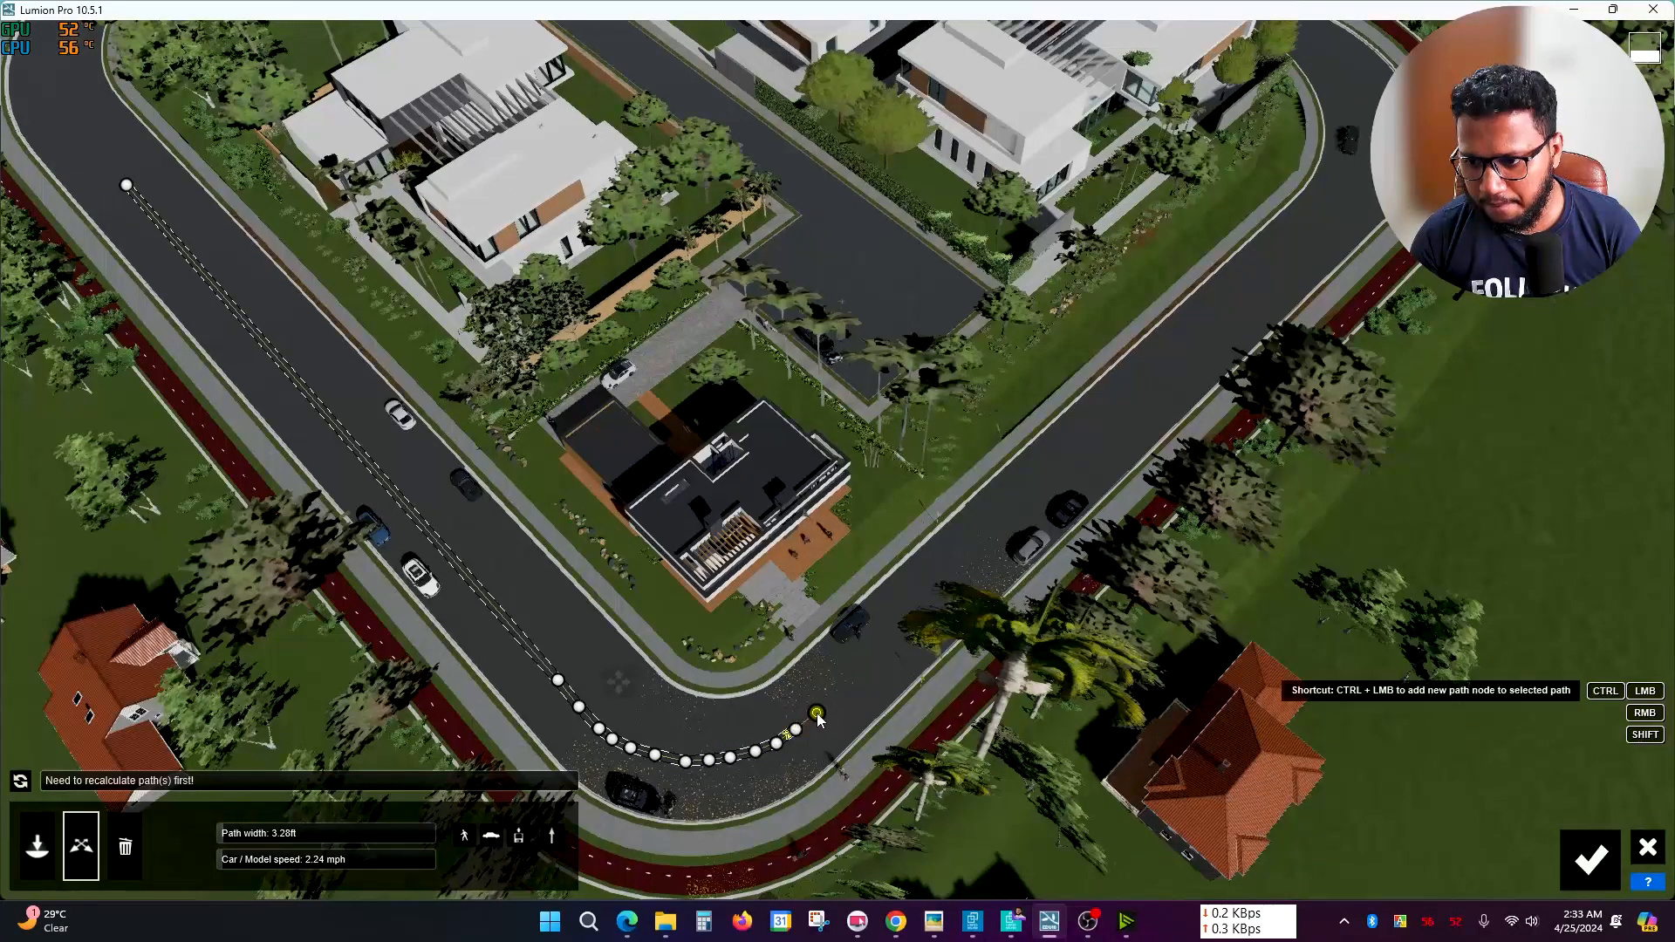
left_click(853, 686, "ctrl")
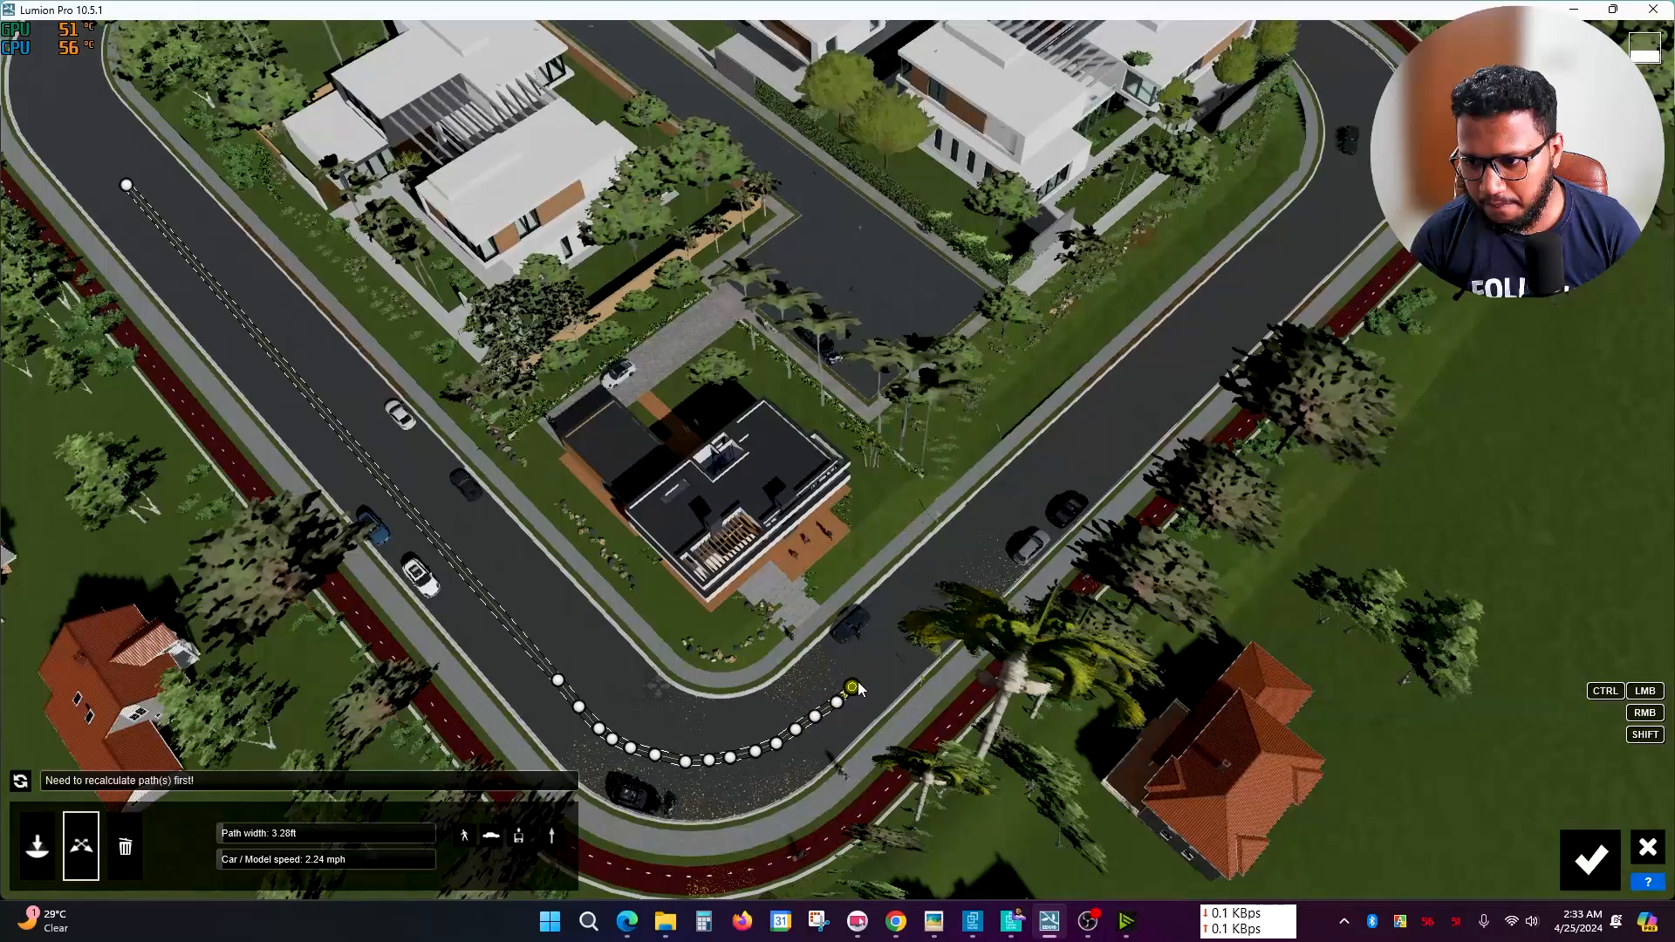
left_click(864, 674, "ctrl")
- Extend the path straight along the second road and into the start of the next corner
right_click_drag(866, 674, 995, 573)
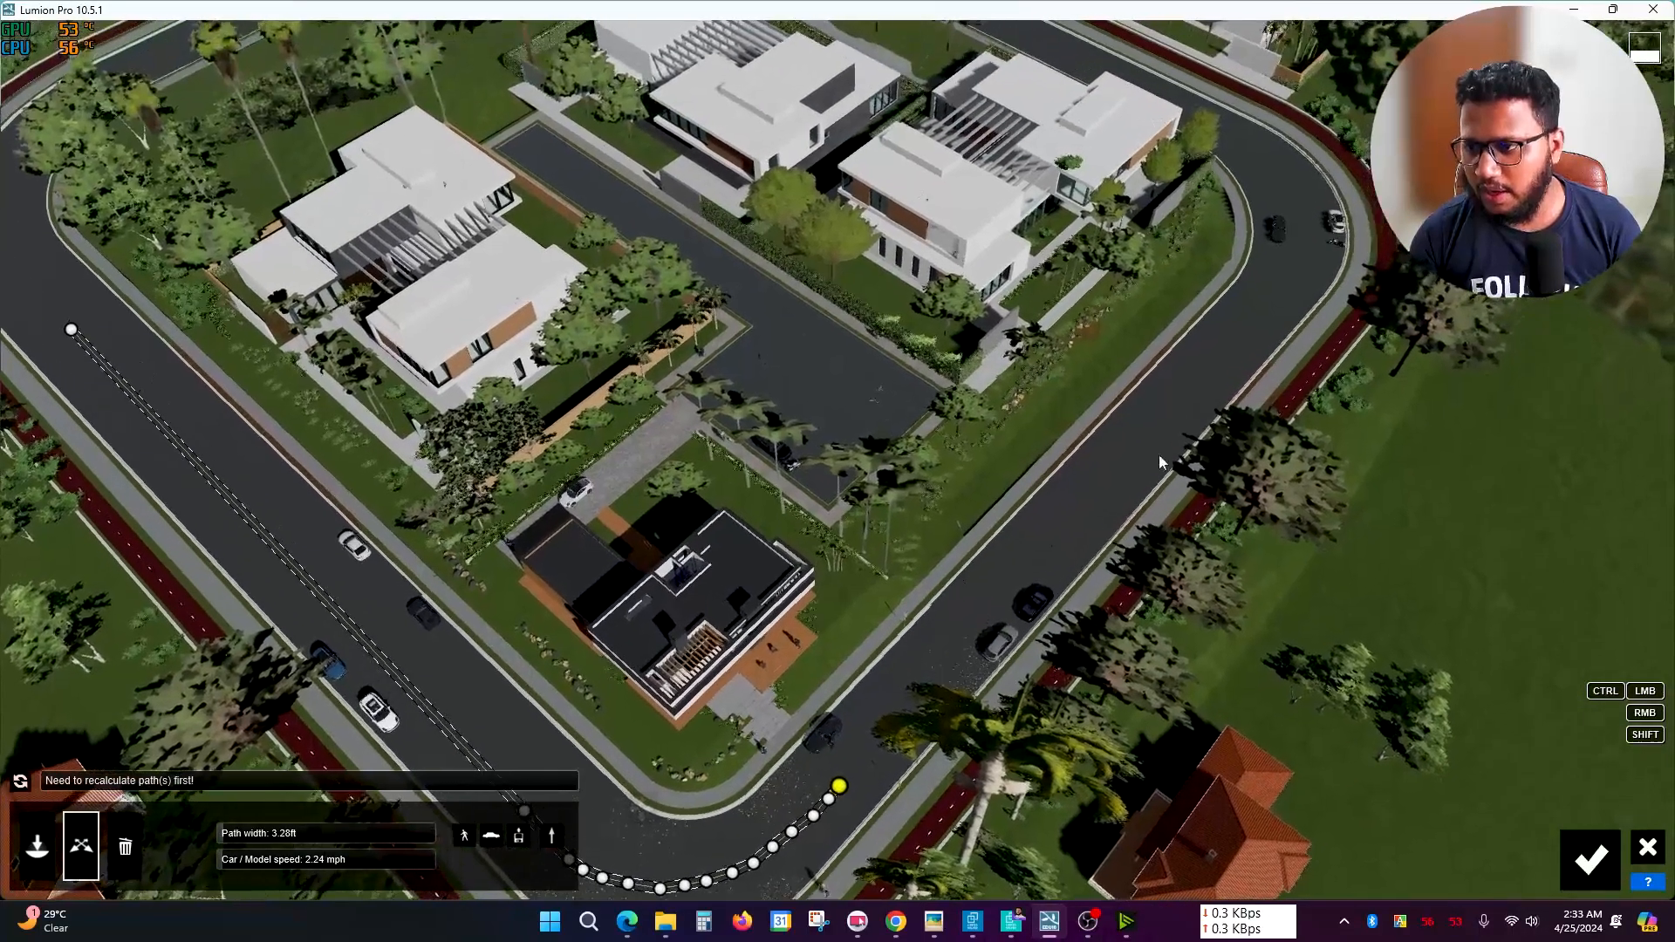
left_click(1286, 278, "ctrl")
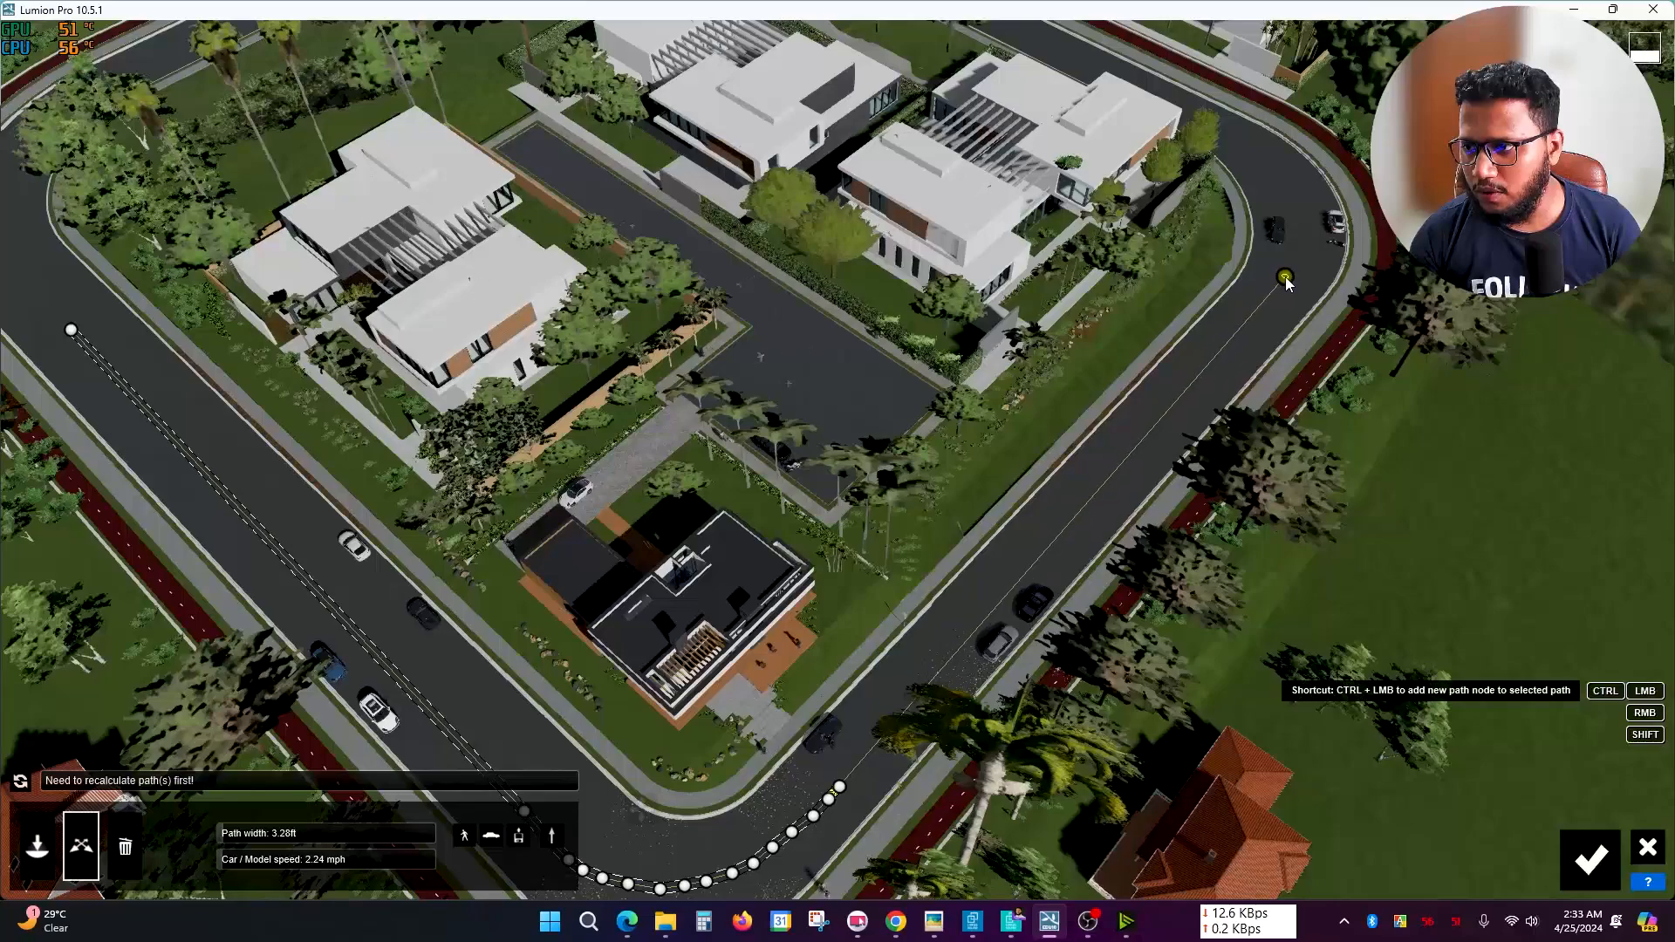
right_click_drag(1278, 291, 1138, 678, "shift")
key("shift+d")
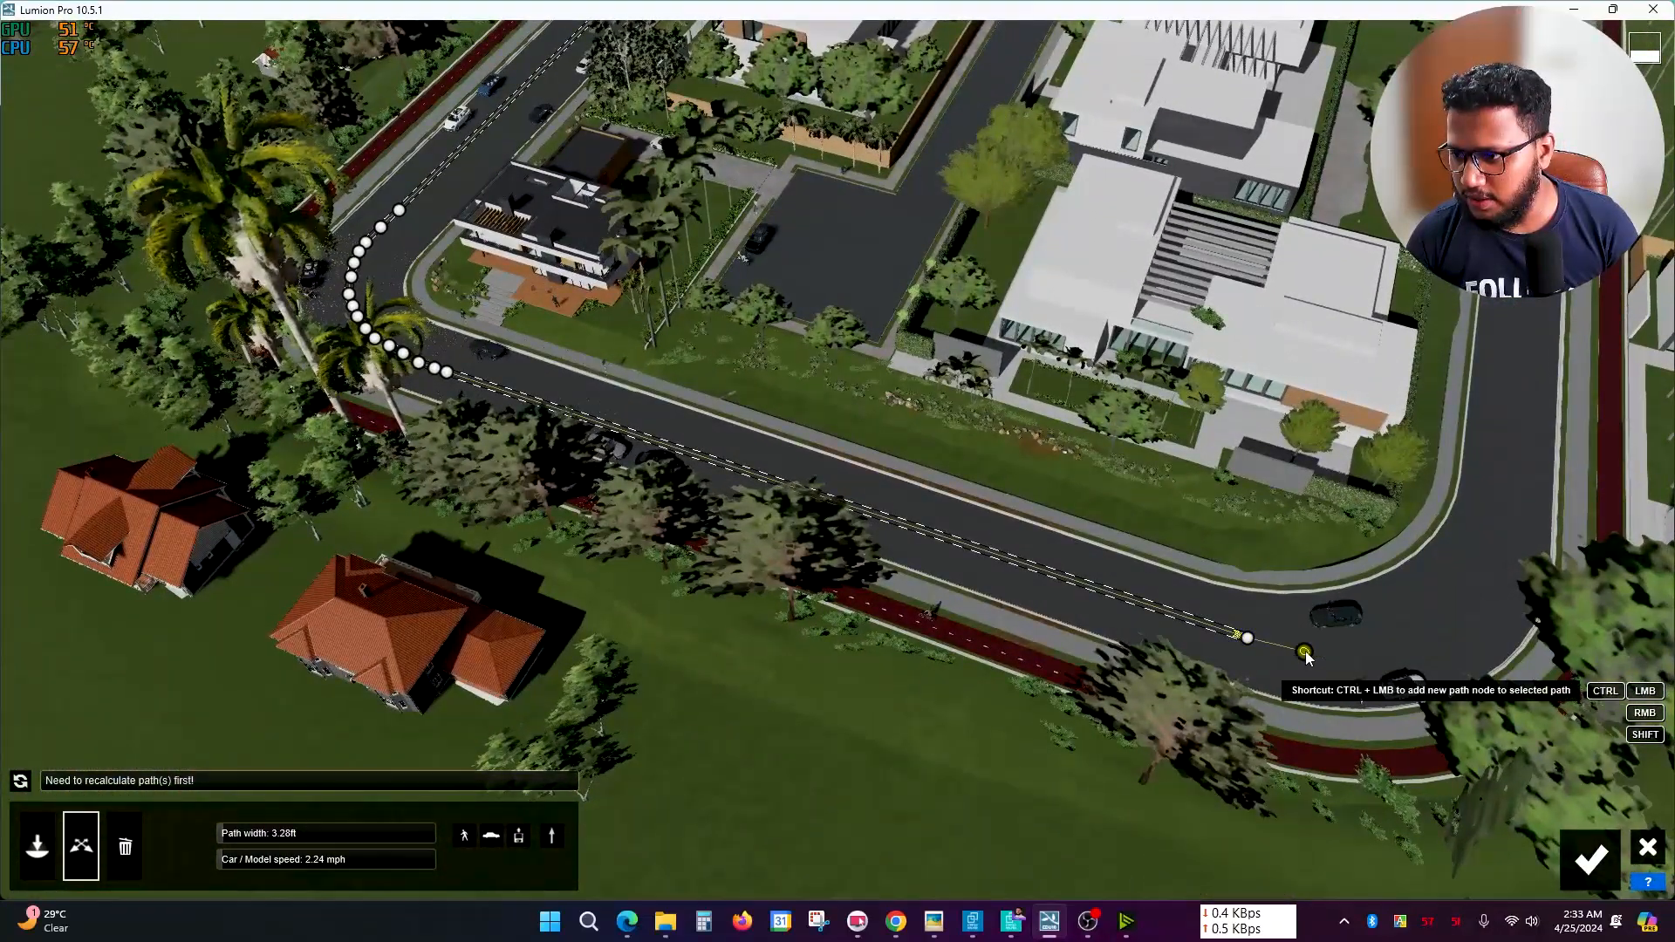
- Add nodes that curve the path around the far corner and end it on the adjoining road
left_click(1363, 644, "ctrl")
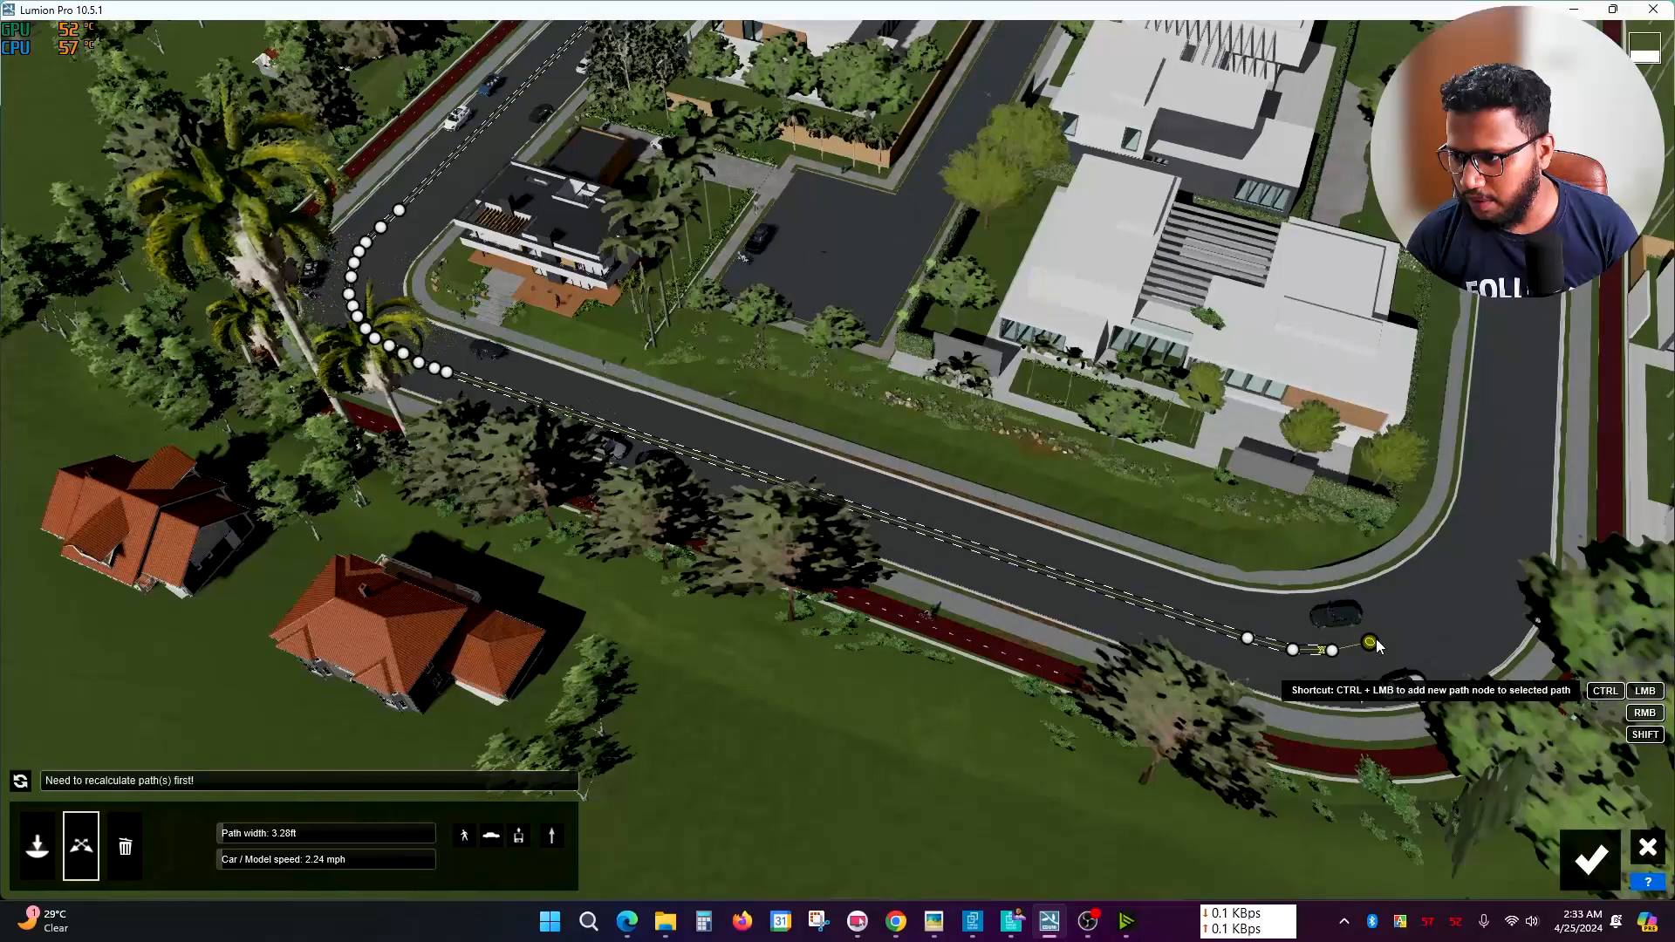
left_click(1419, 625, "ctrl")
left_click(1495, 538, "ctrl")
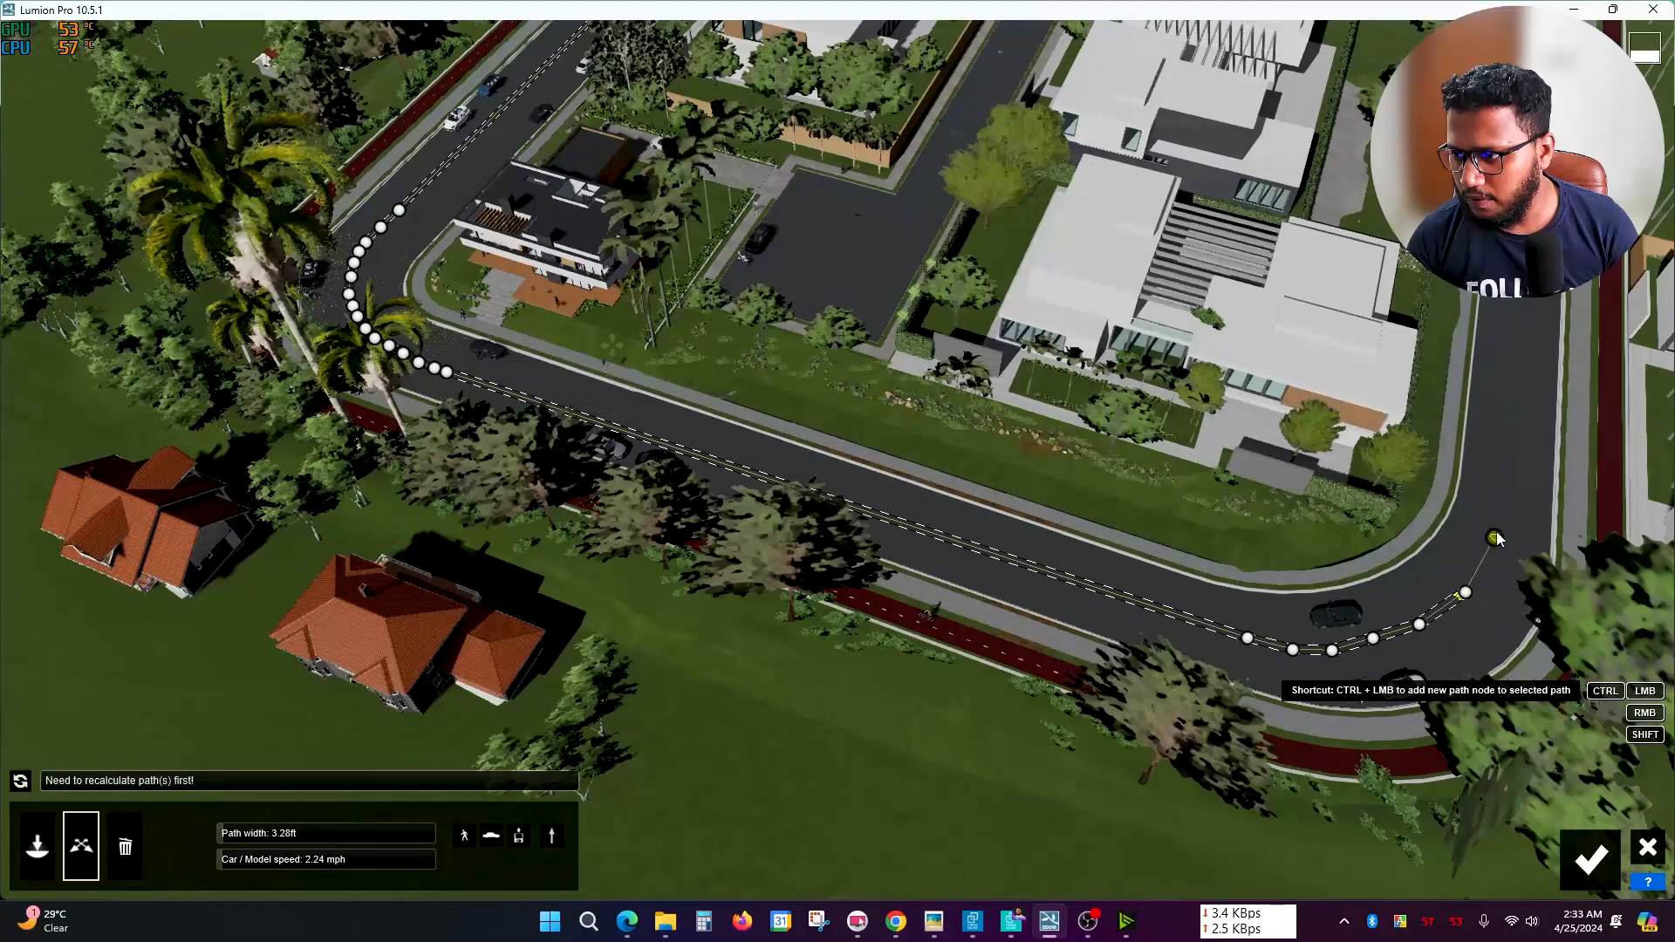
left_click(1497, 459, "ctrl")
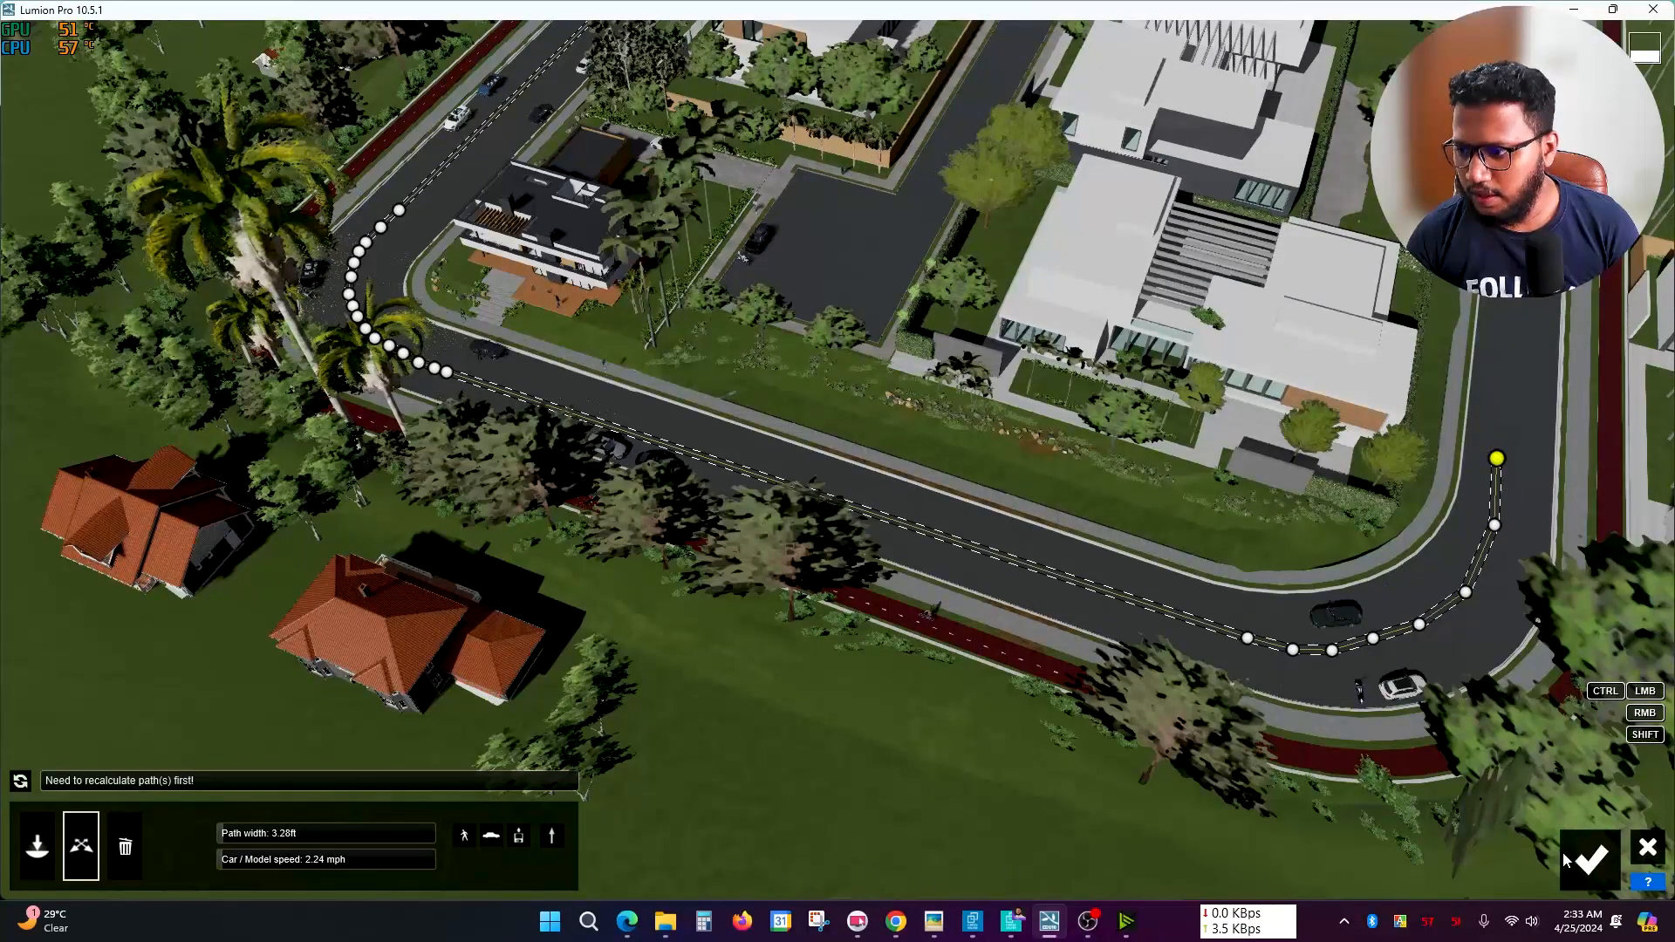
- Widen the mass move path to 28.51 ft so that it covers the vehicles in both lanes
mouse_move(652, 541)
right_mouse_down()
mouse_move(651, 384)
mouse_move(652, 541)
right_mouse_up()
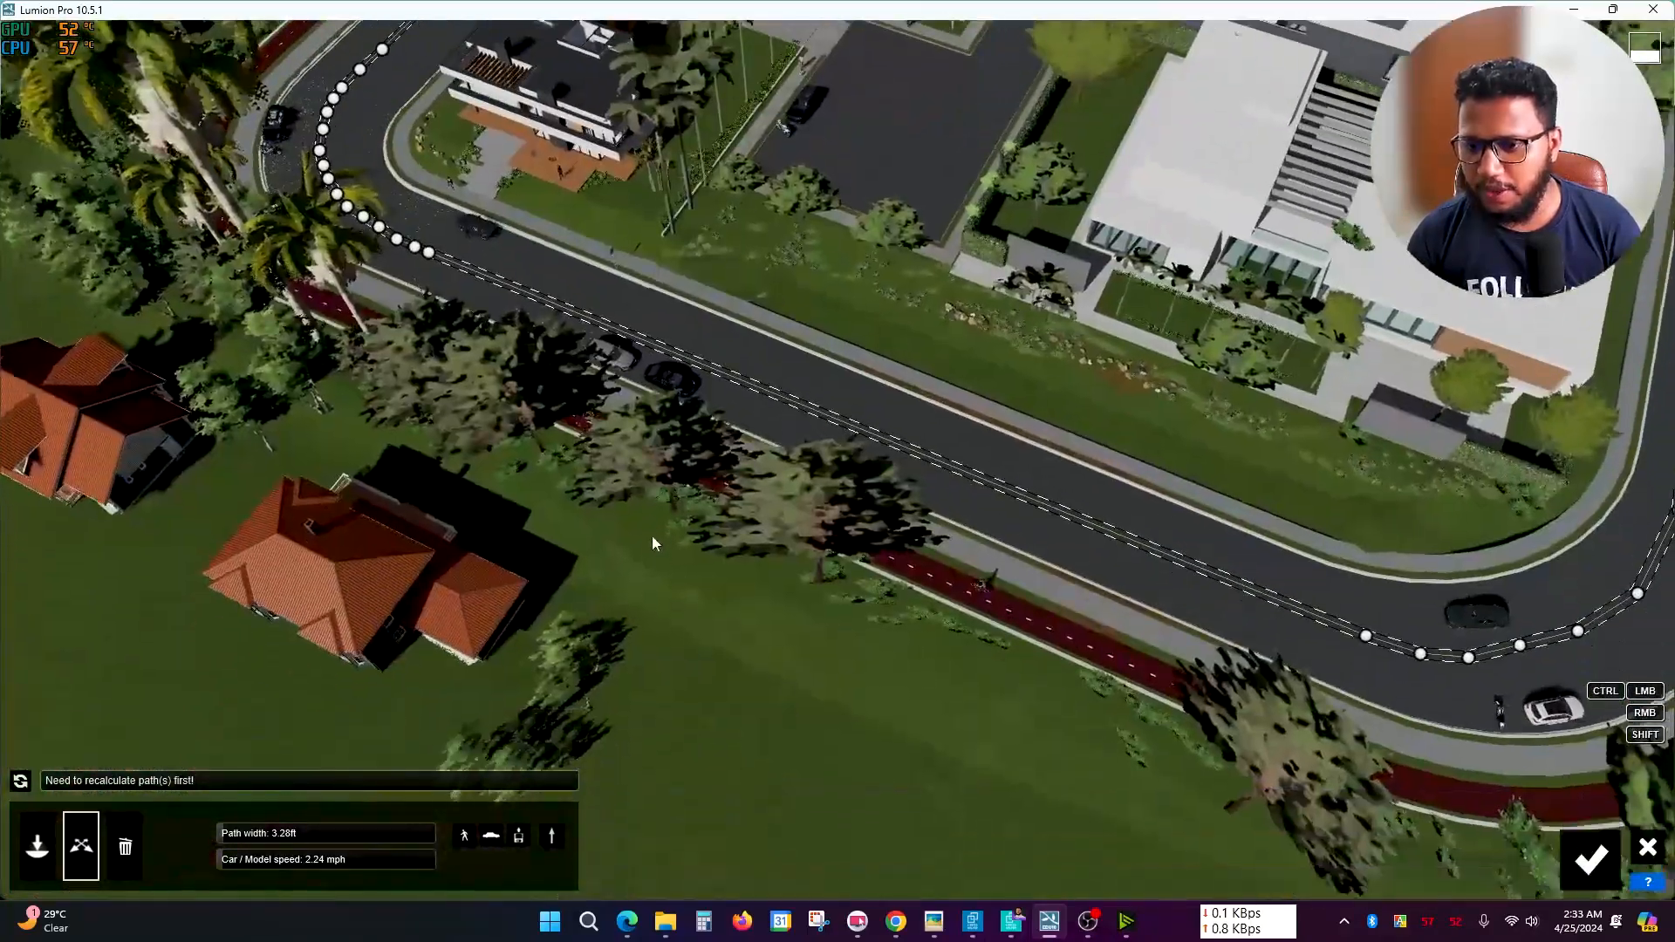
key("w")
key("q")
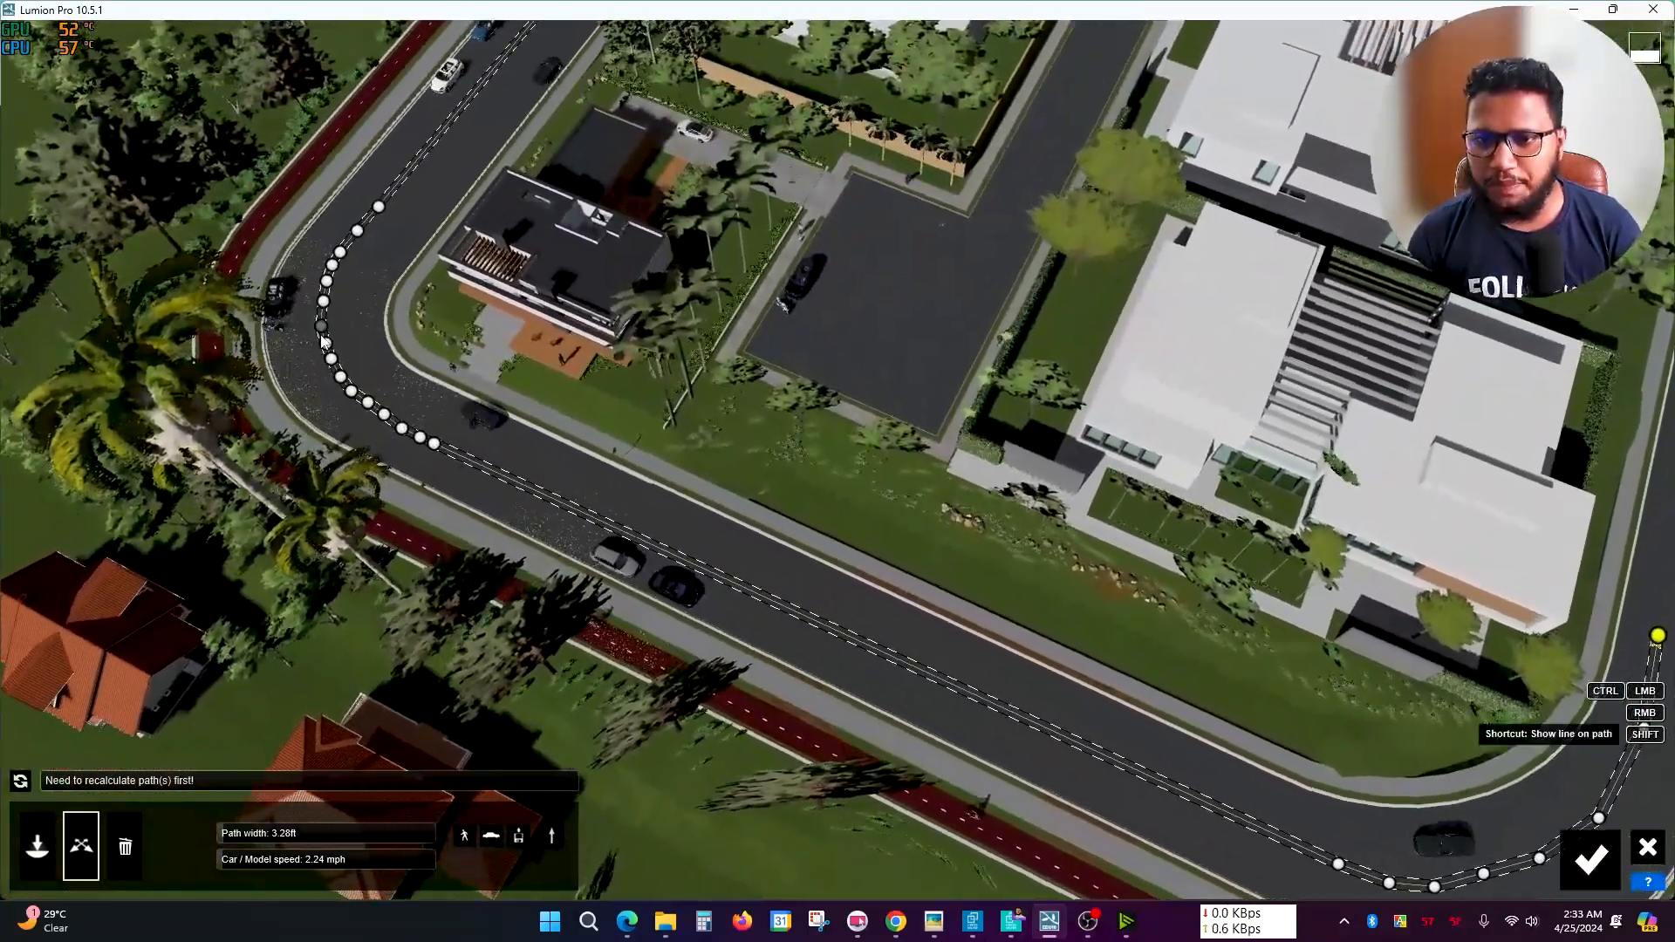
left_click(322, 330)
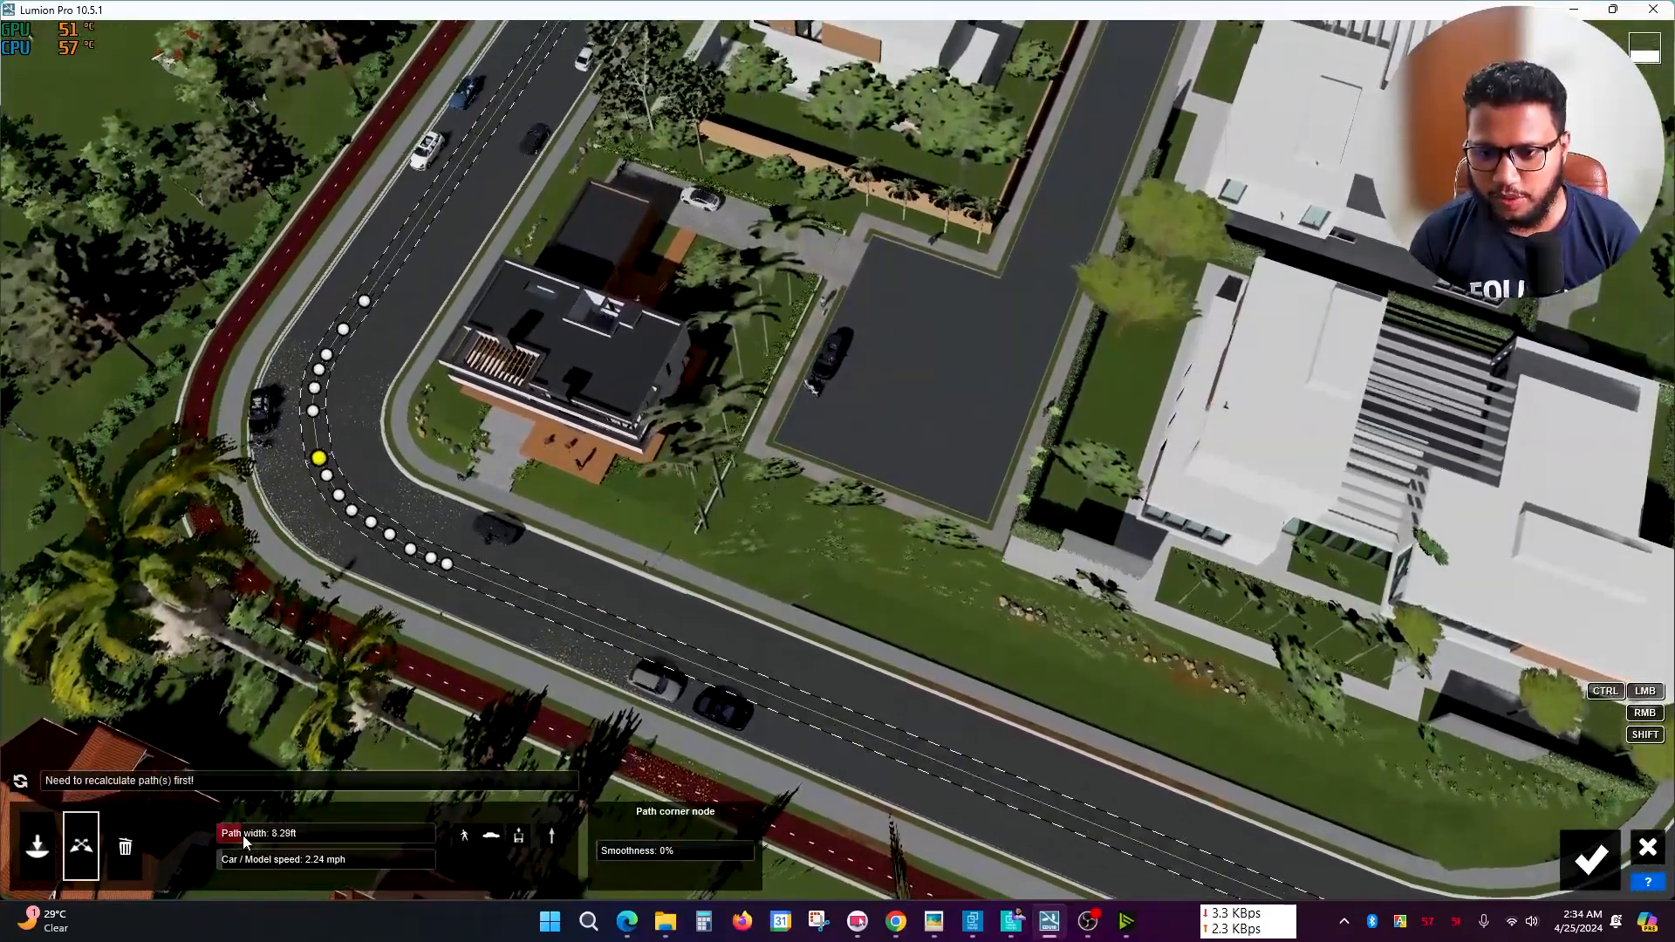
left_click_drag(243, 835, 311, 836)
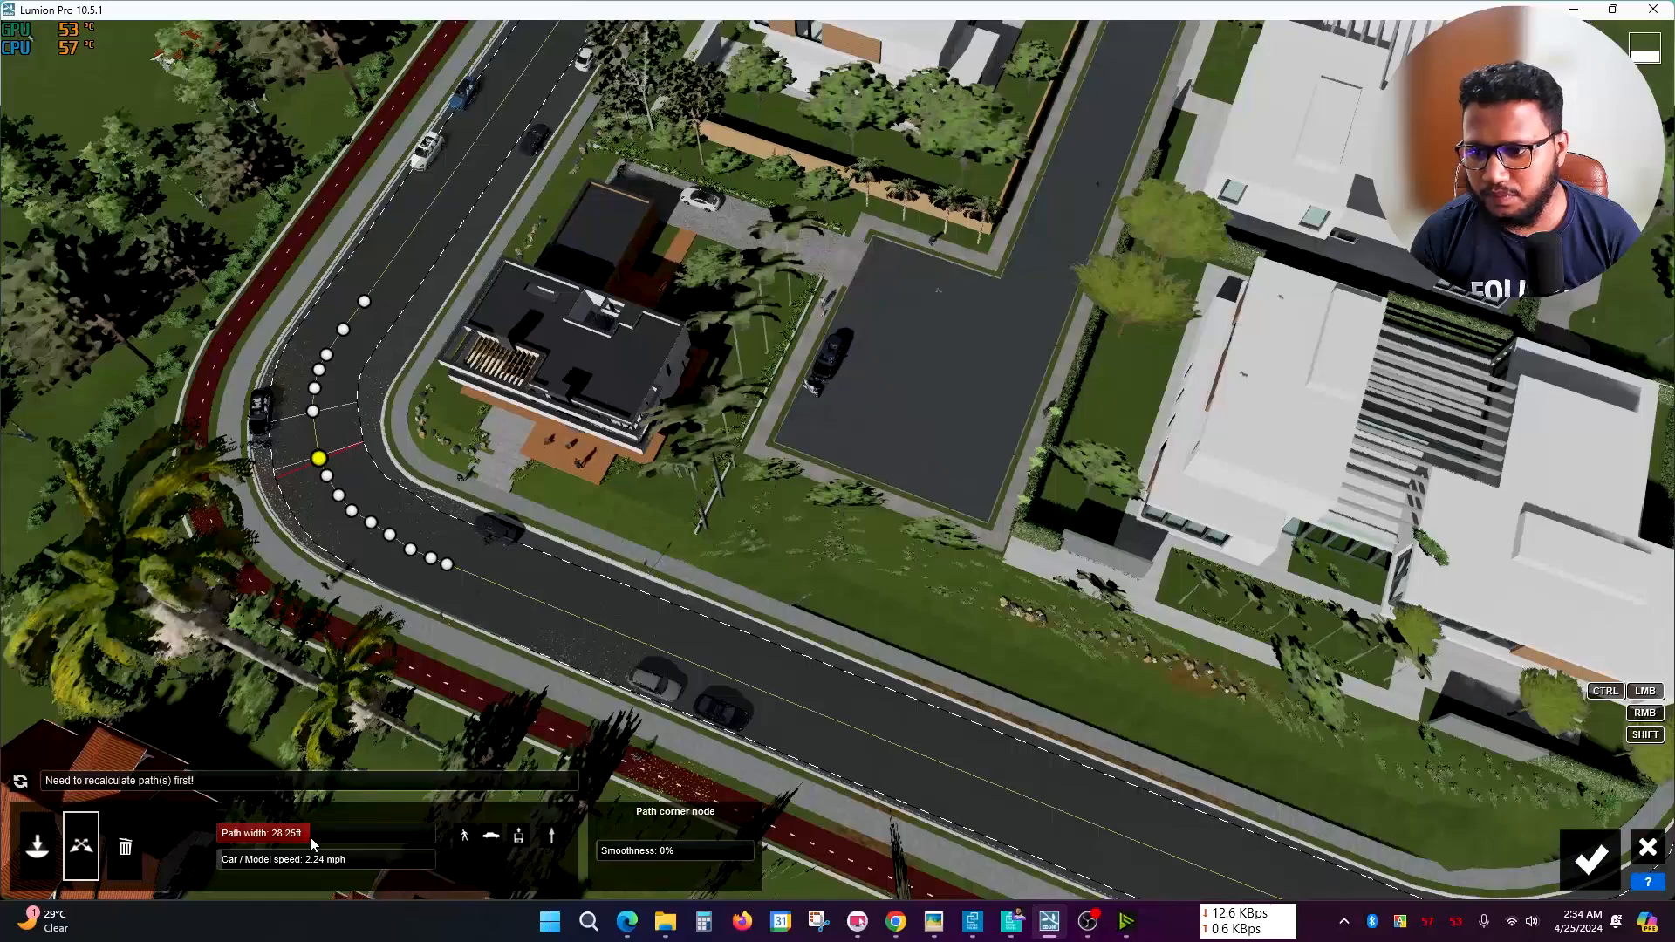
- Examine the widened path along both roads and around both corners to check that the vehicles lie within its edges
right_click_drag(383, 773, 740, 677)
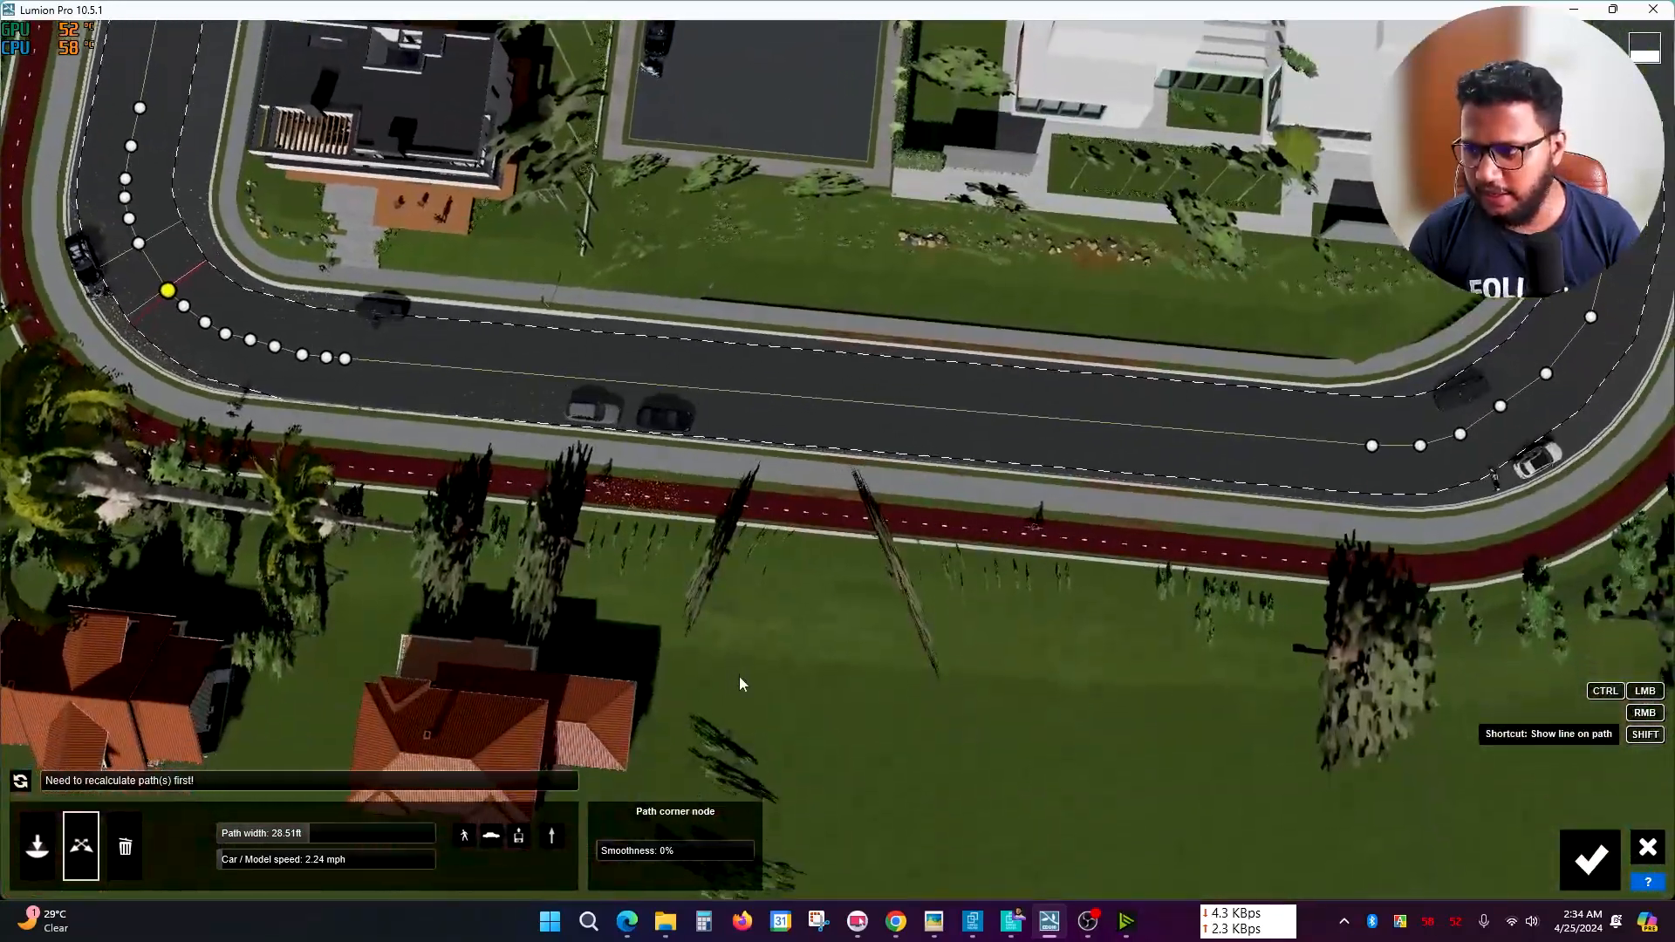
key("w")
key("w")
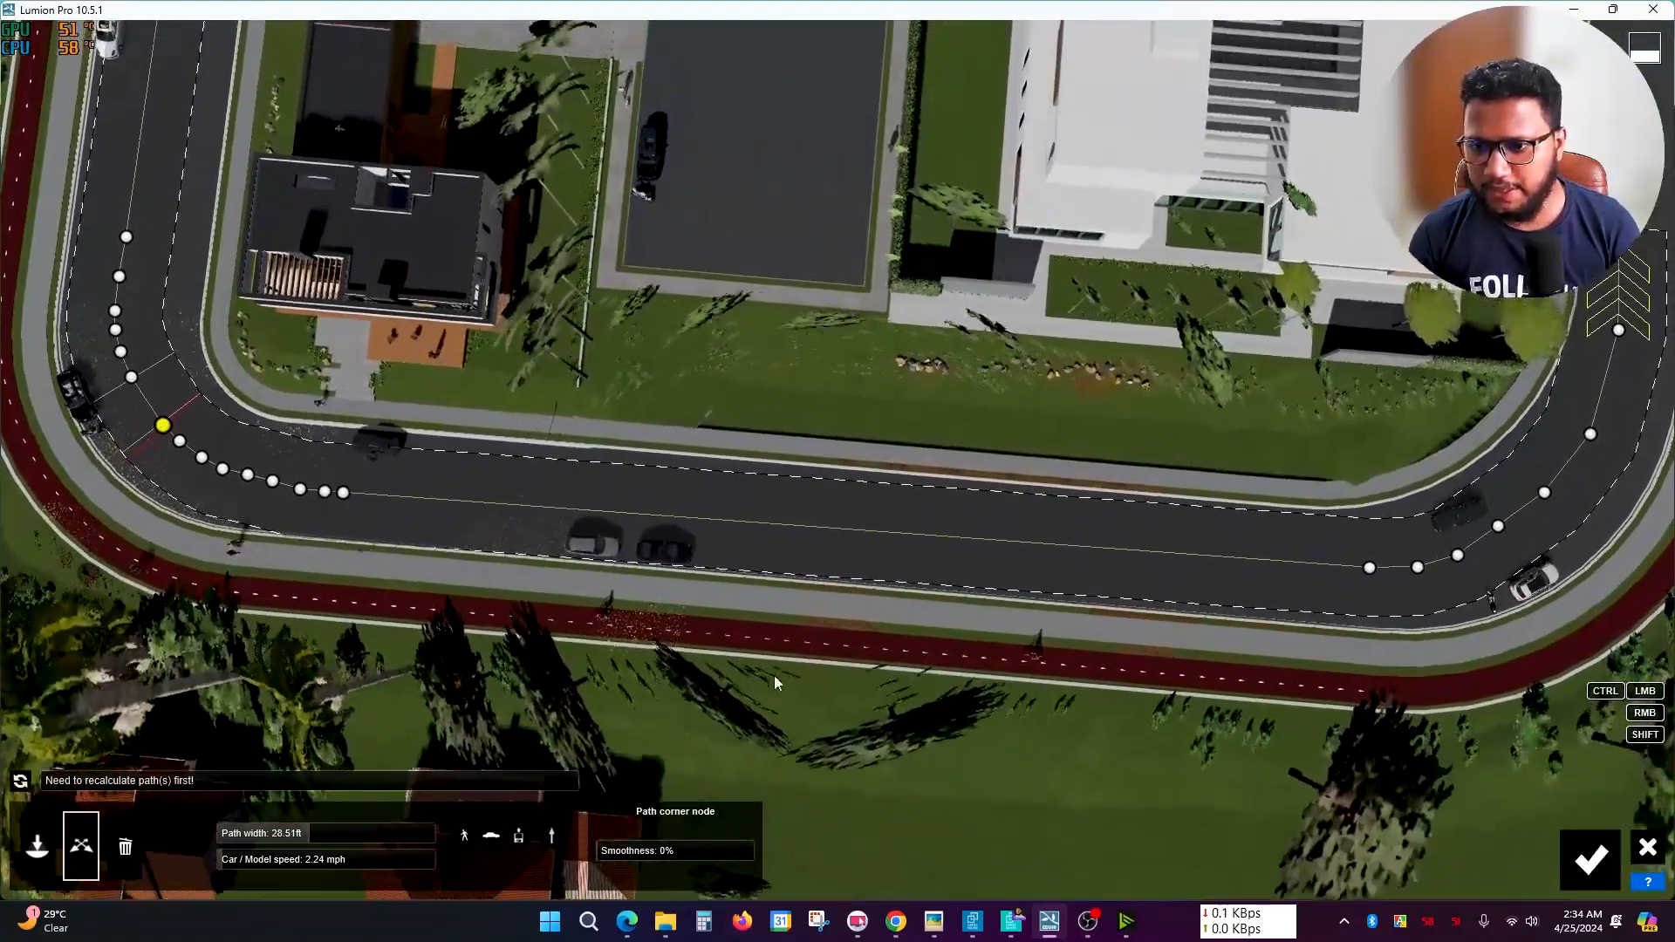
scroll(750, 670, "down", 1)
key("w")
scroll(646, 596, "down", 1)
right_click_drag(641, 597, 682, 639)
scroll(743, 575, "down", 2)
scroll(657, 649, "down", 1)
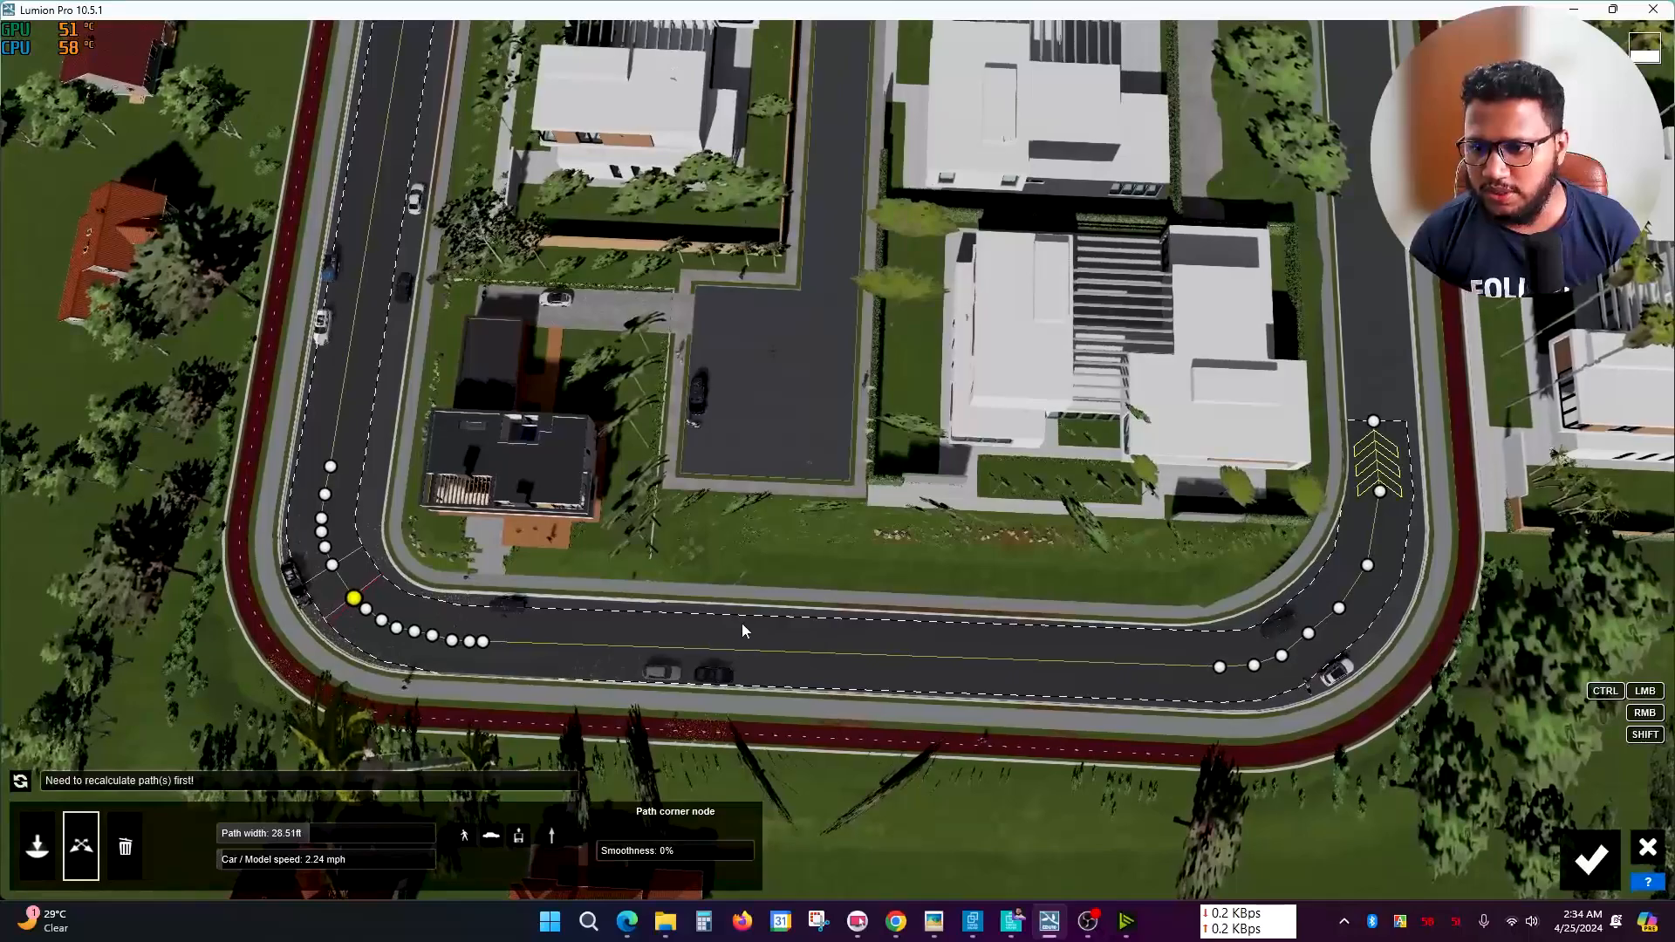
mouse_move(543, 609)
right_mouse_down()
mouse_move(541, 532)
mouse_move(541, 622)
right_mouse_up()
scroll(541, 621, "up", 1)
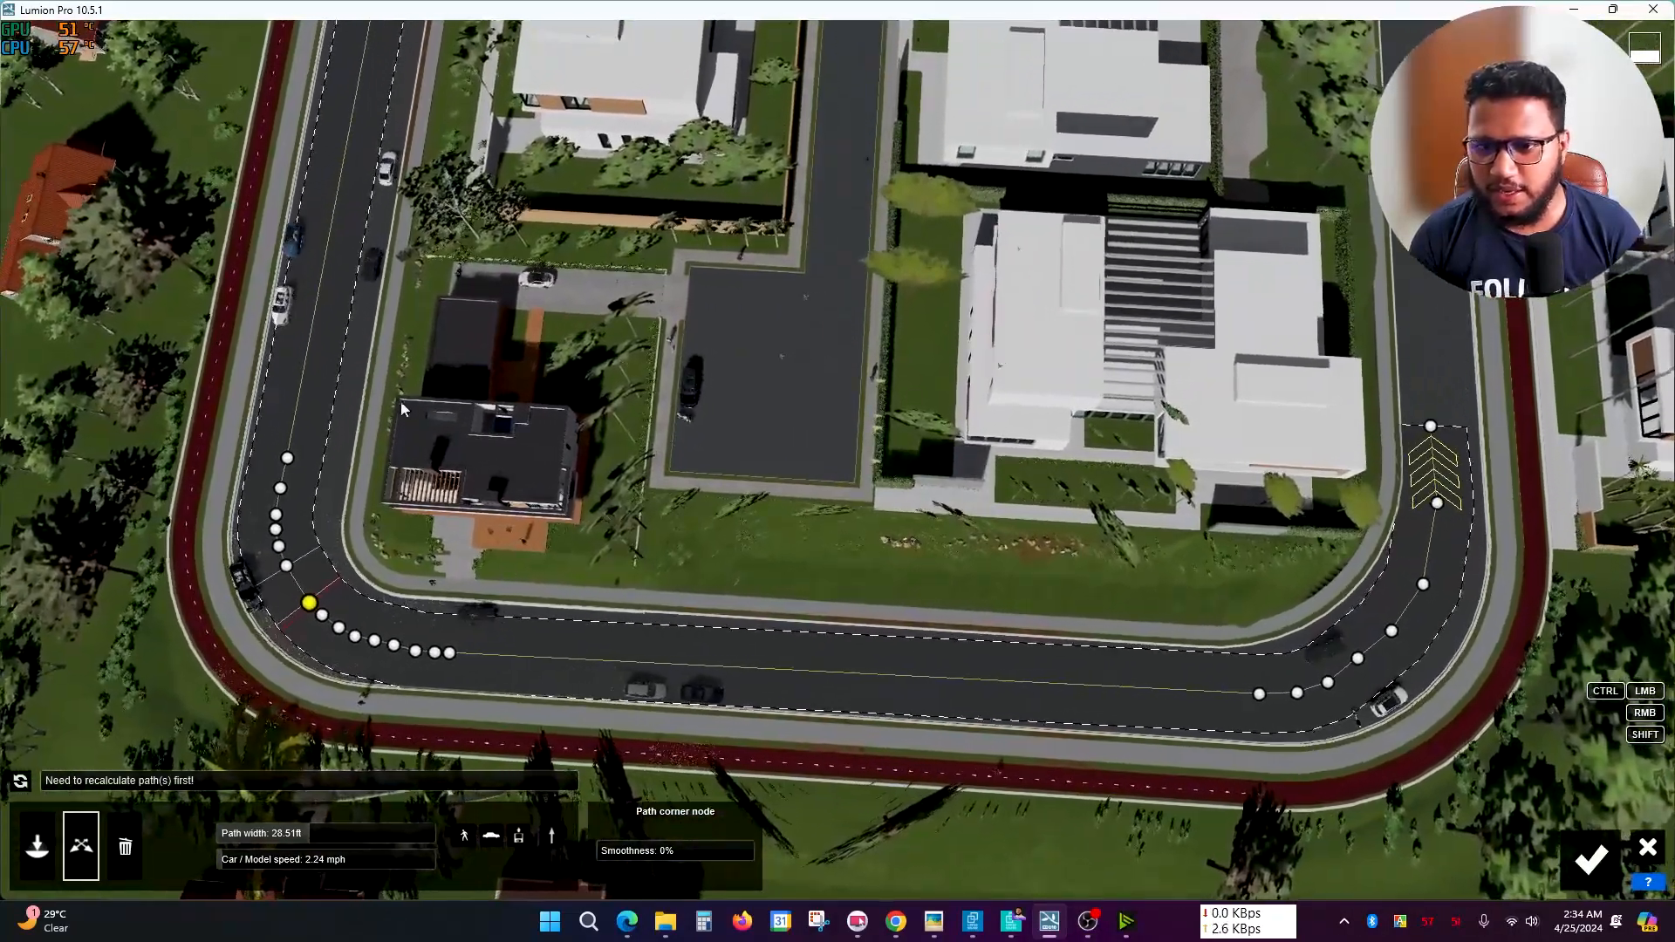
right_click_drag(563, 624, 584, 664)
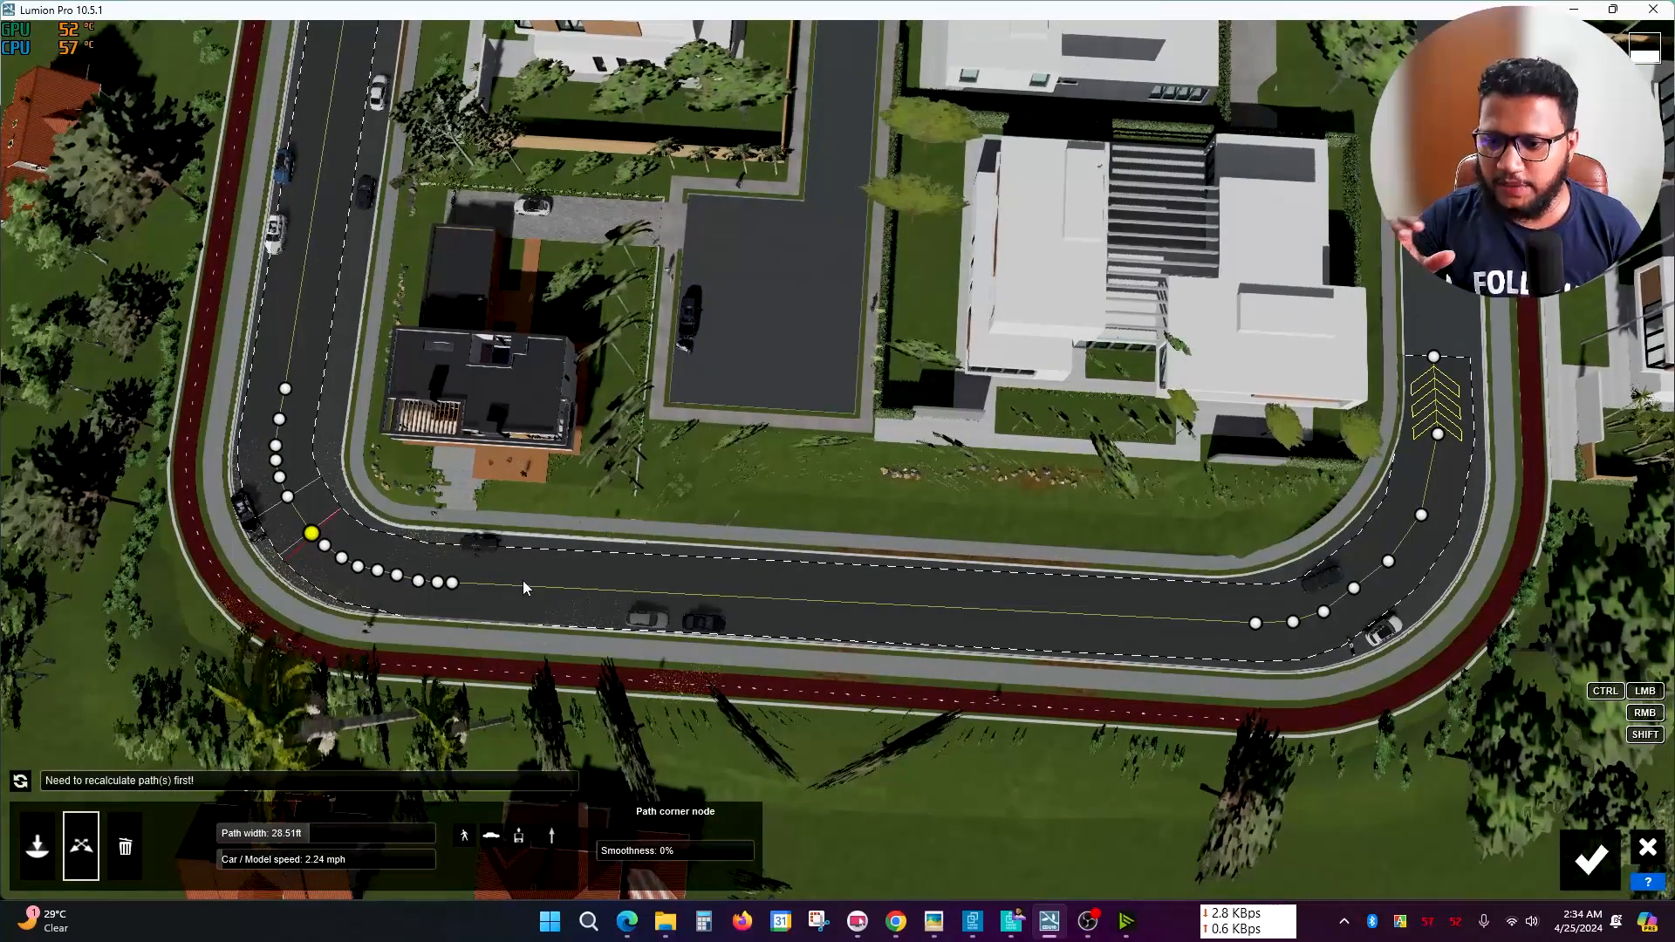
right_click_drag(513, 343, 402, 305)
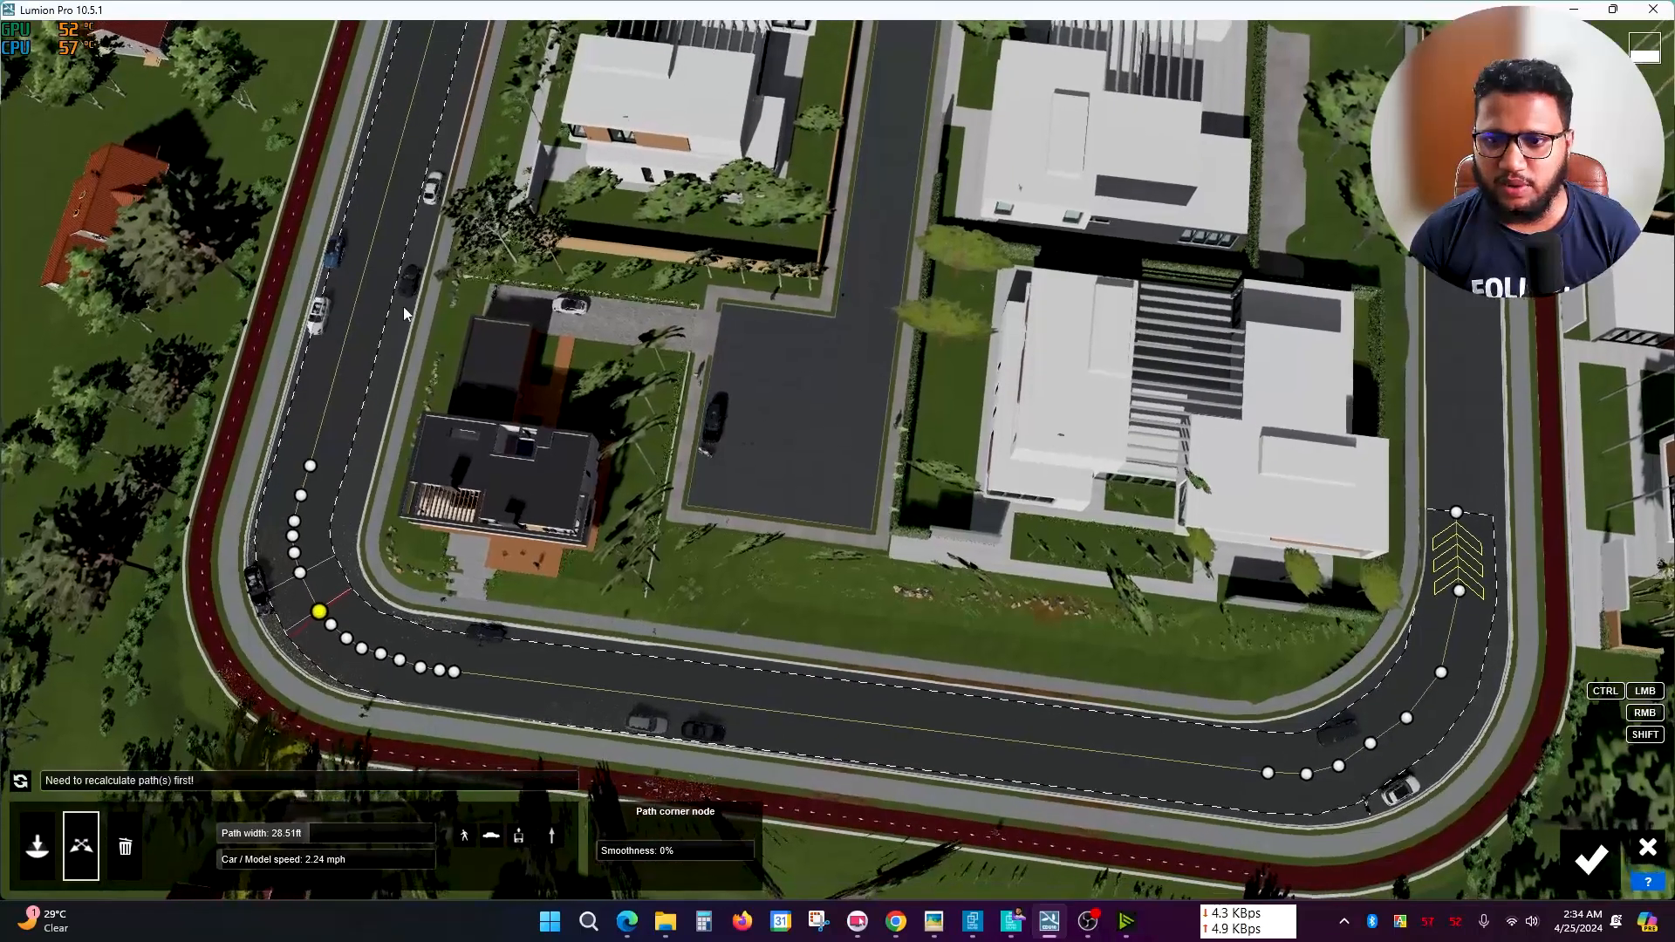
- Set the mass move path width to 29.79 ft and save the Mass Move edits
right_click_drag(534, 652, 390, 827)
left_click_drag(320, 838, 314, 834)
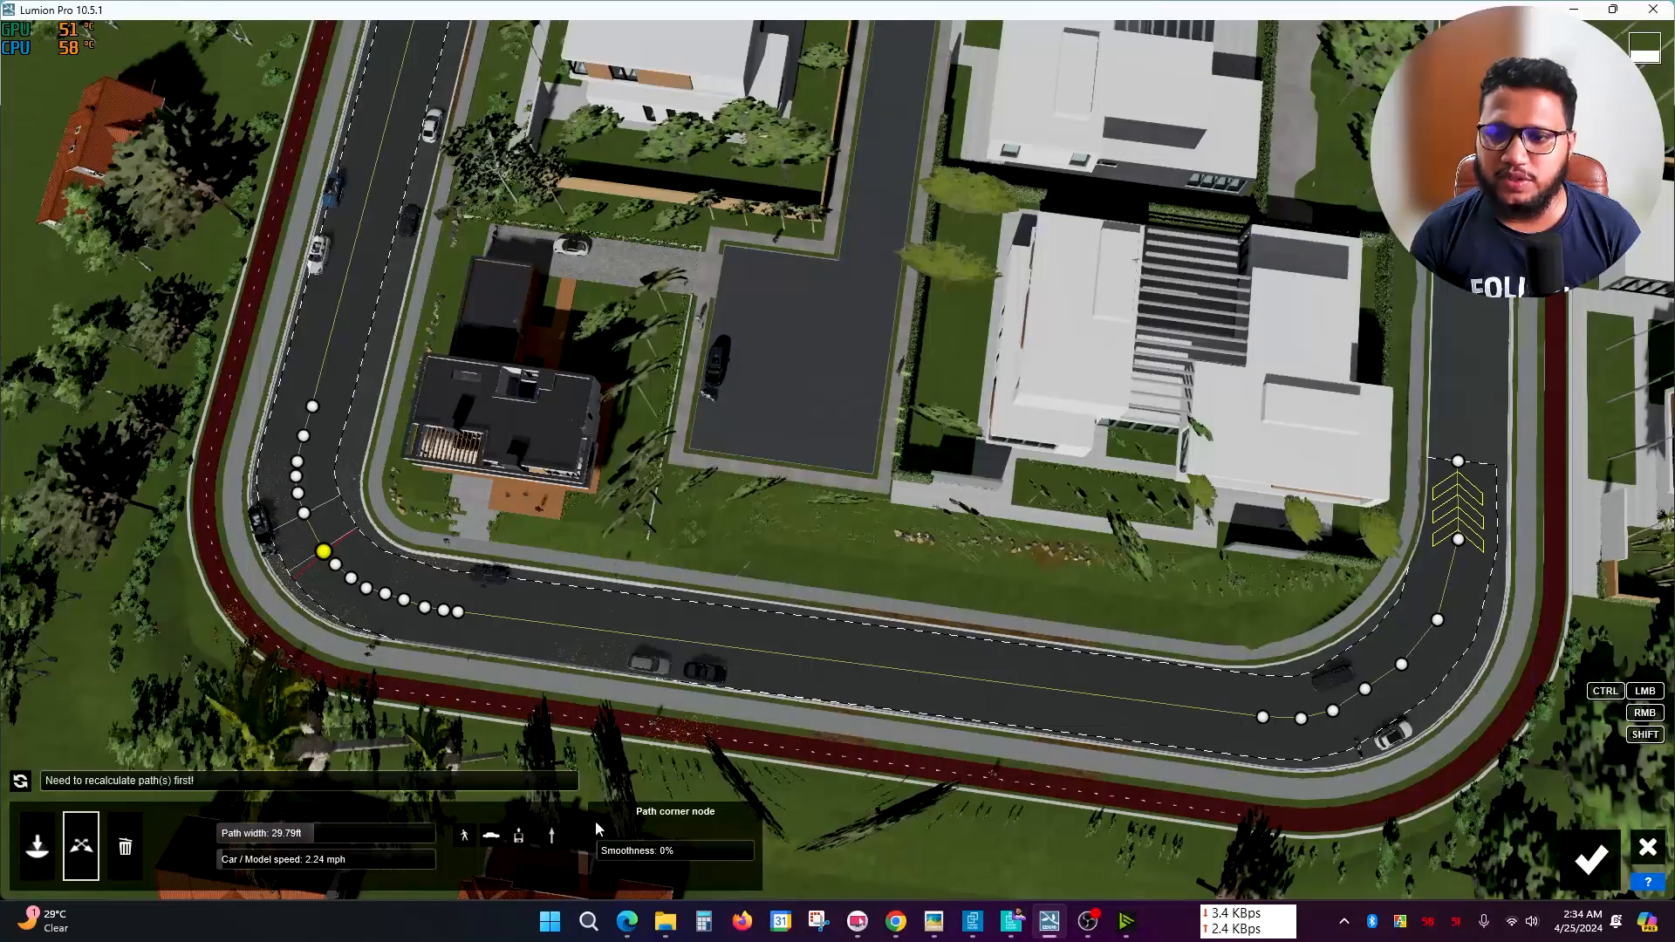
left_click(1609, 877)
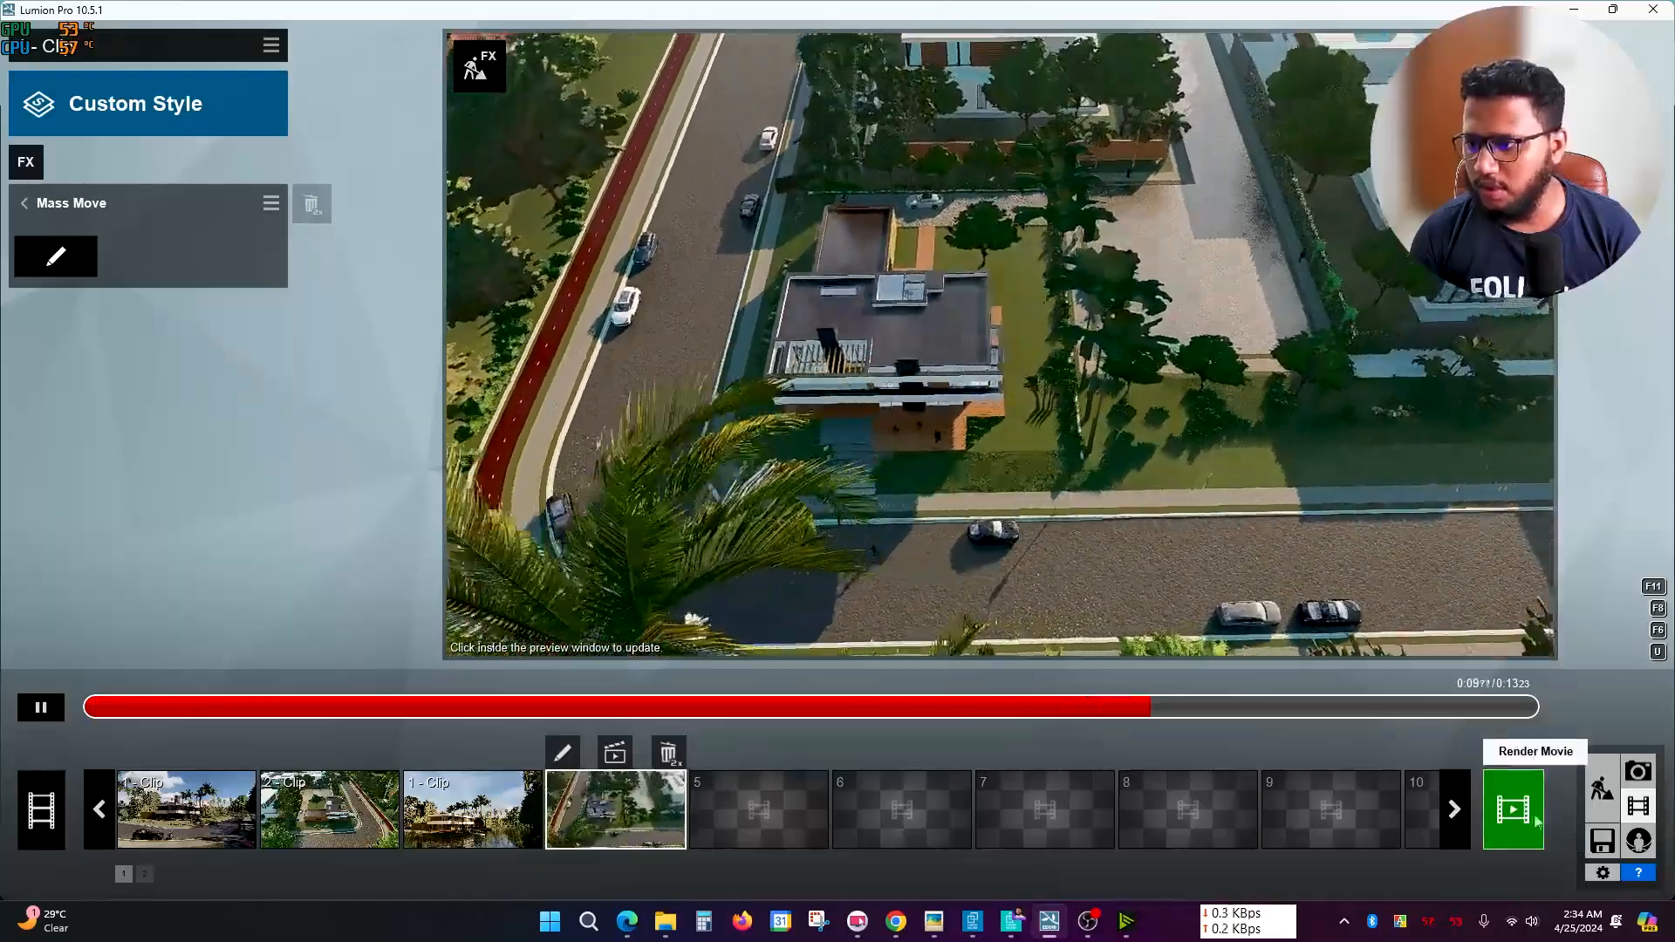
- Switch to build mode and move the transport objects in both lanes of the road beside the house inward, away from the kerbs
left_click(1602, 794)
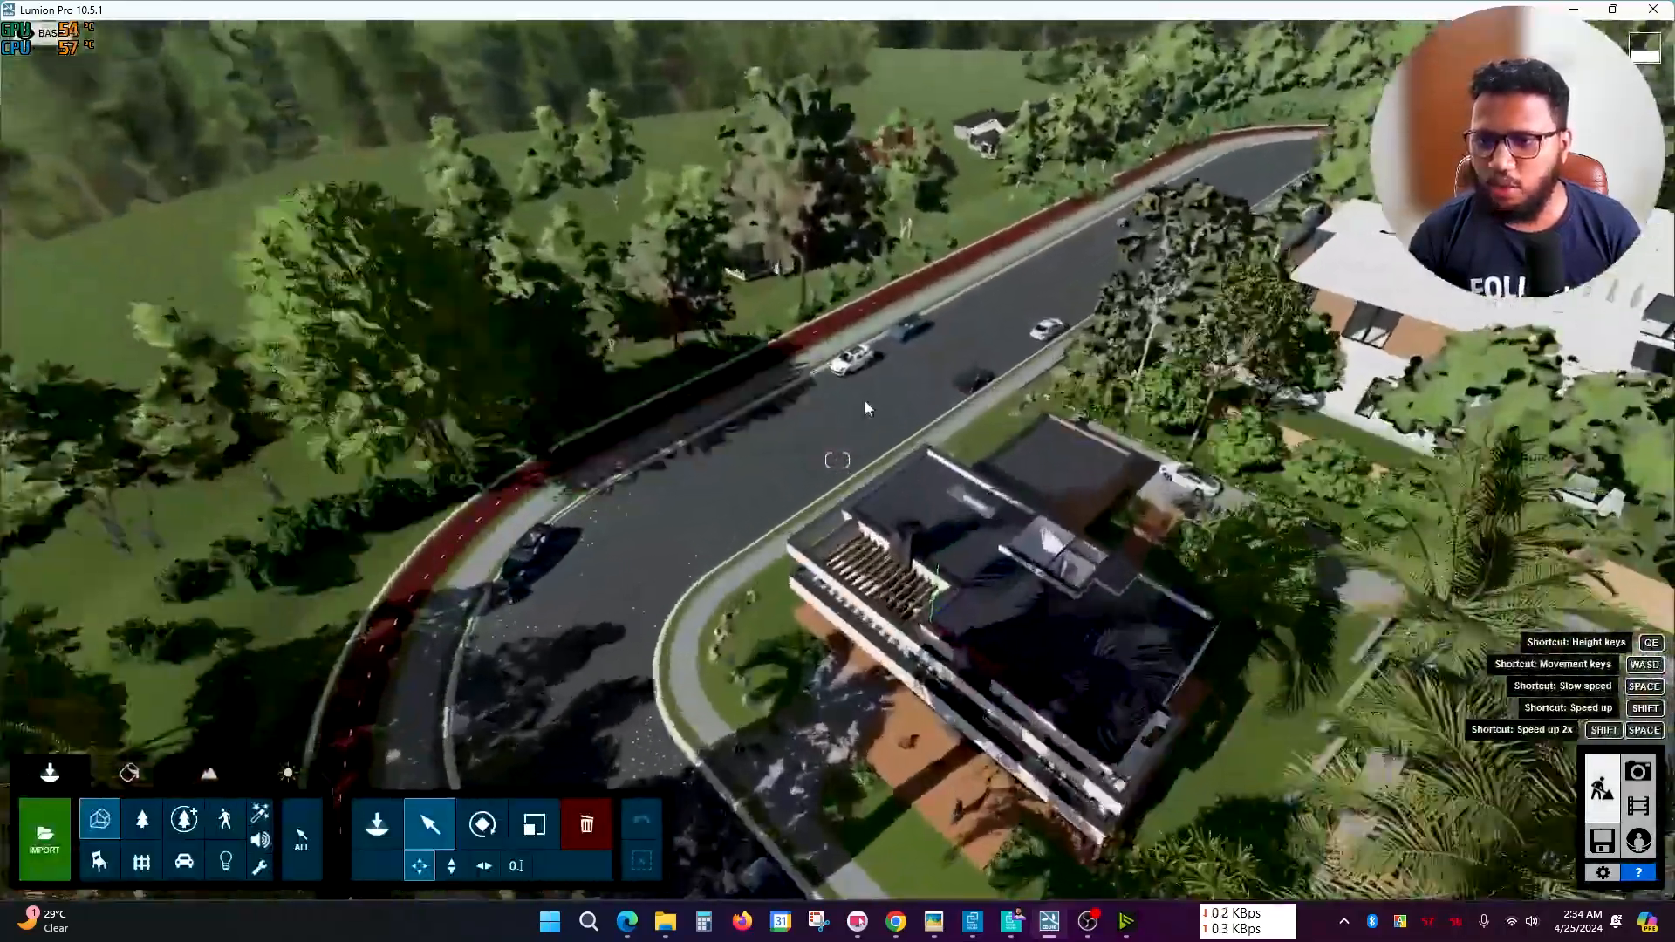
key("w")
right_click_drag(877, 391, 967, 452)
key("s")
key("w")
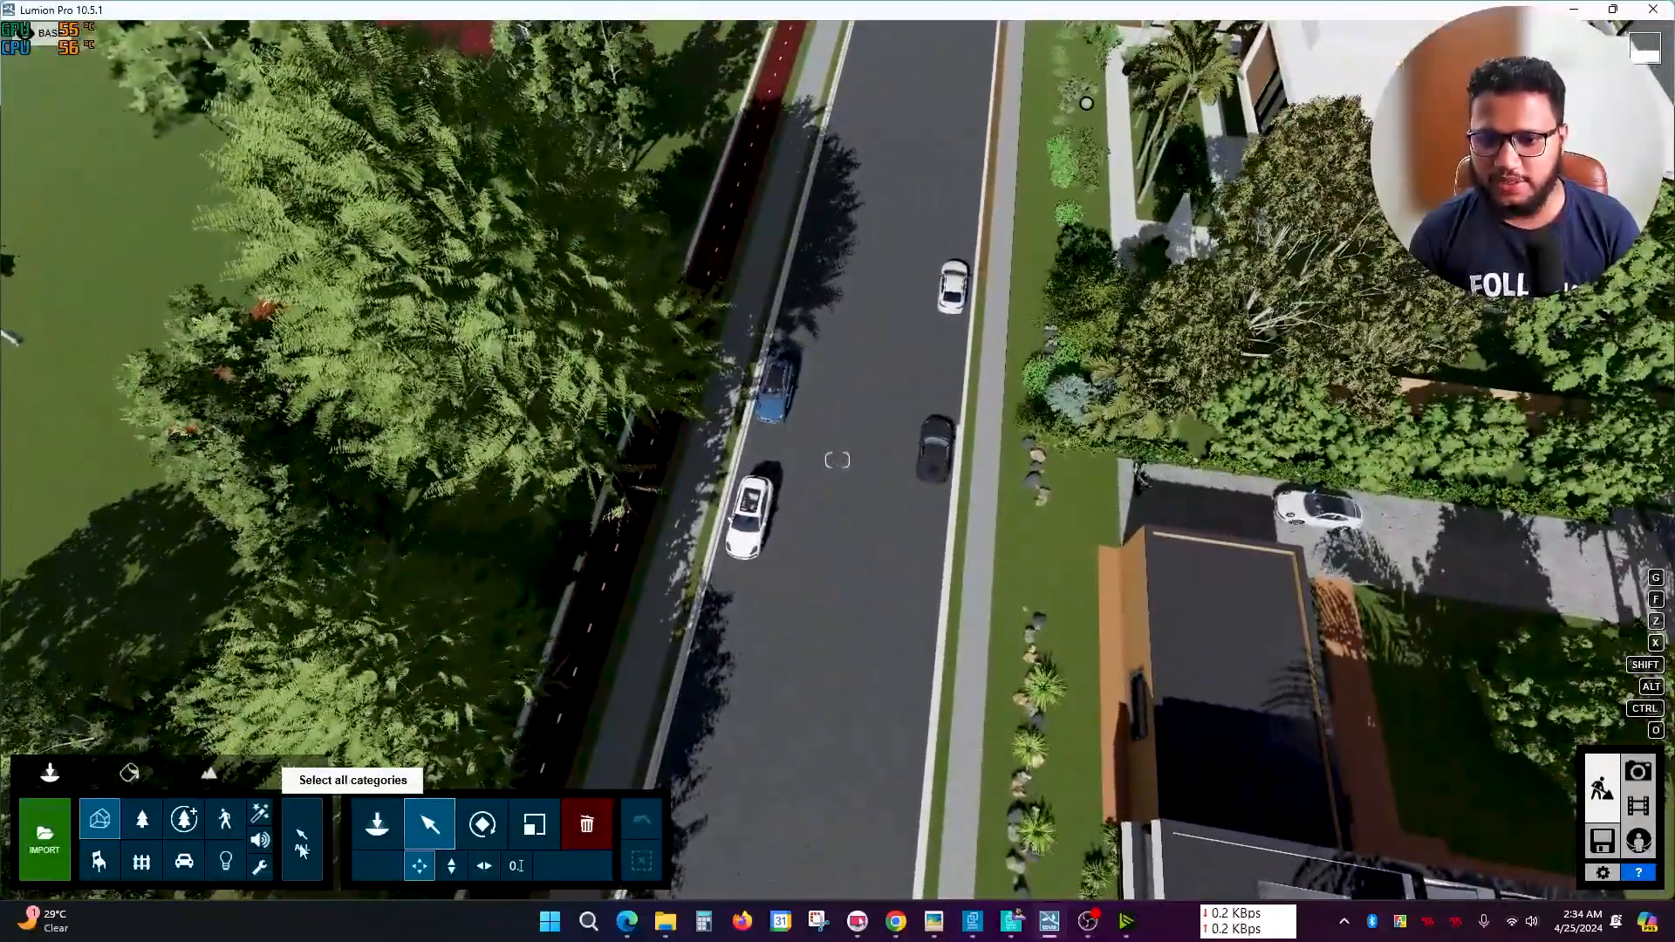
left_click(183, 862)
right_click_drag(853, 576, 867, 489)
key("w")
left_click_drag(935, 234, 838, 485, "ctrl")
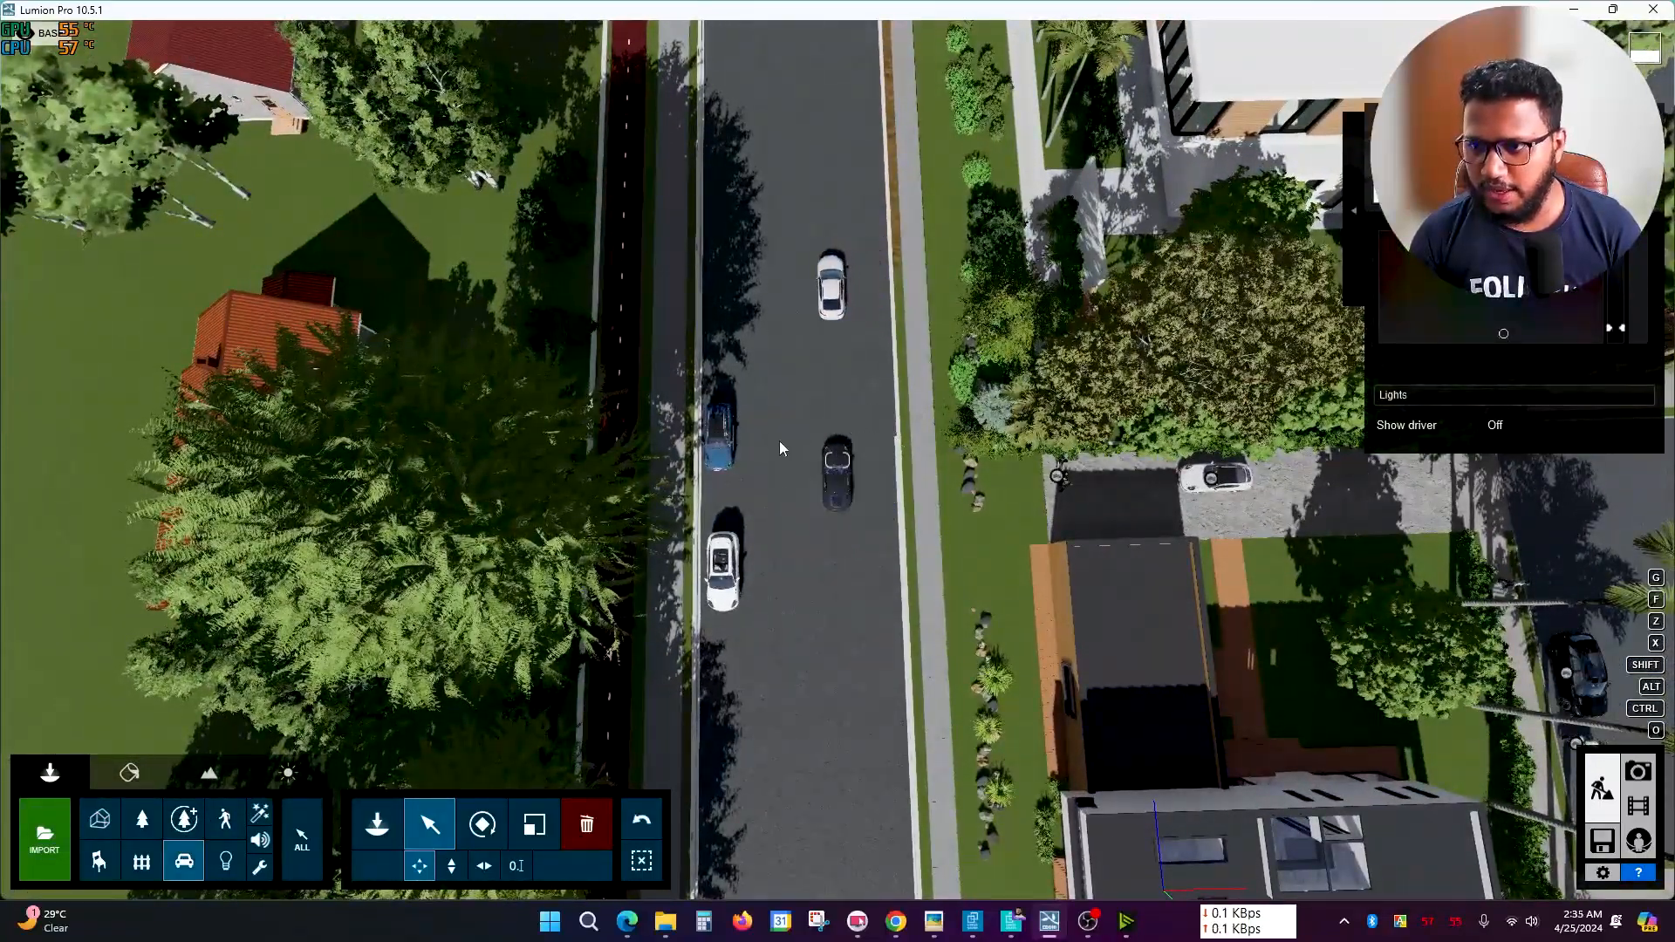
left_click(636, 869)
left_click_drag(696, 596, 667, 644, "ctrl")
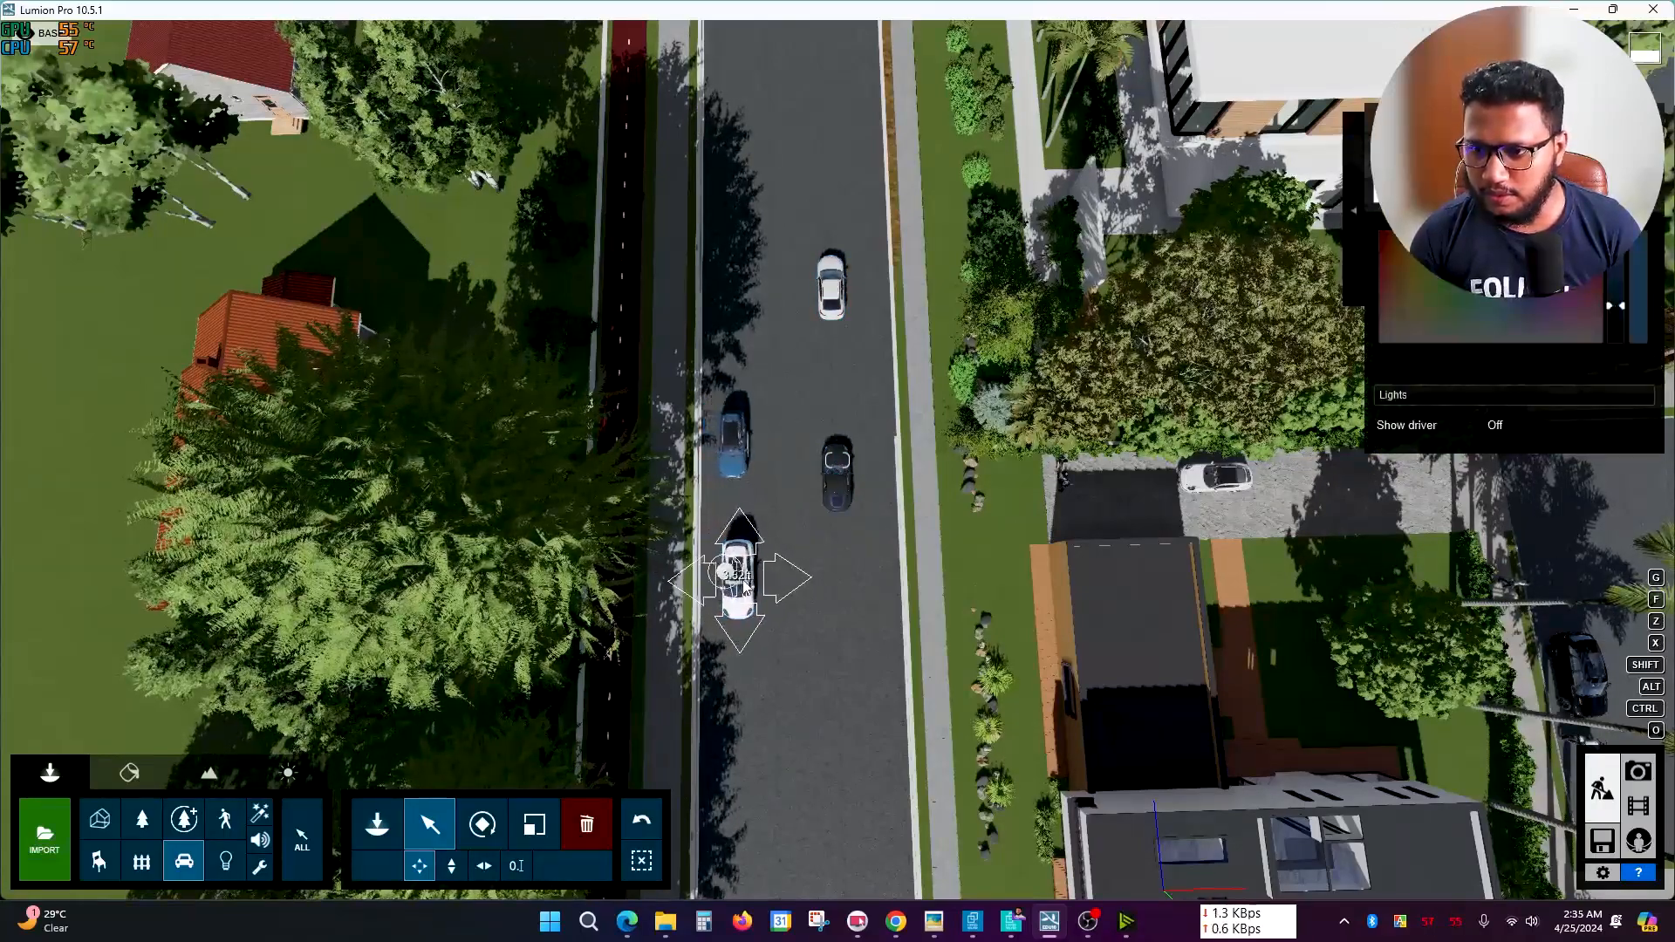
- Move the black car at the corner by the house away from the outer kerb
right_click_drag(676, 384, 709, 561)
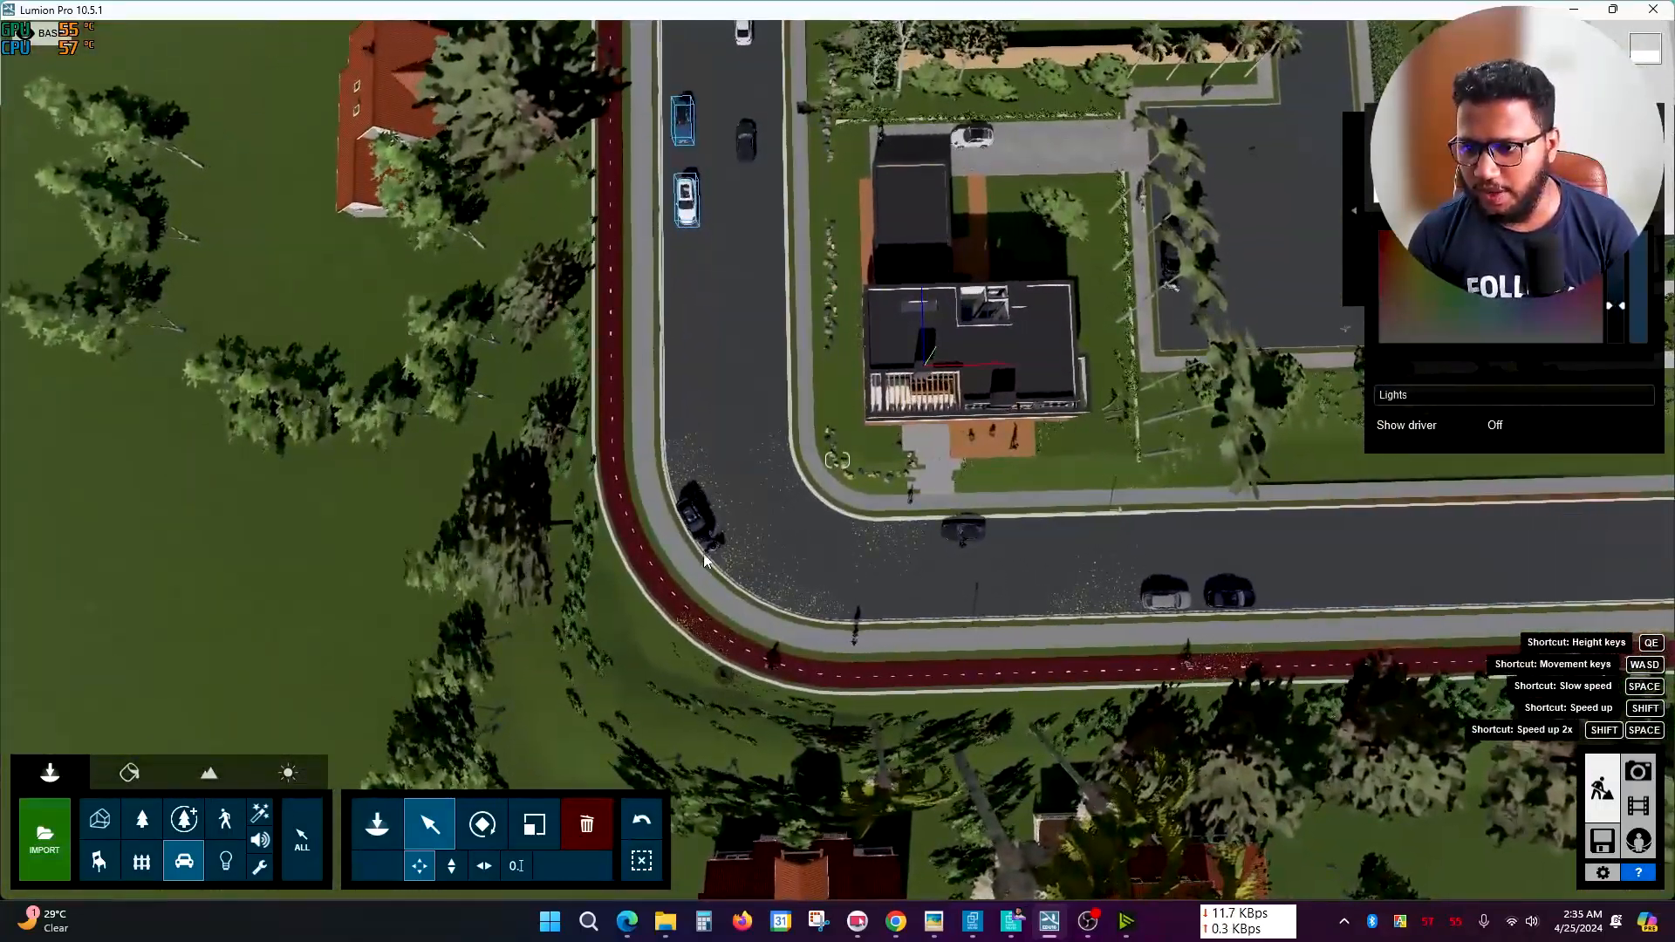
scroll(721, 597, "up", 4)
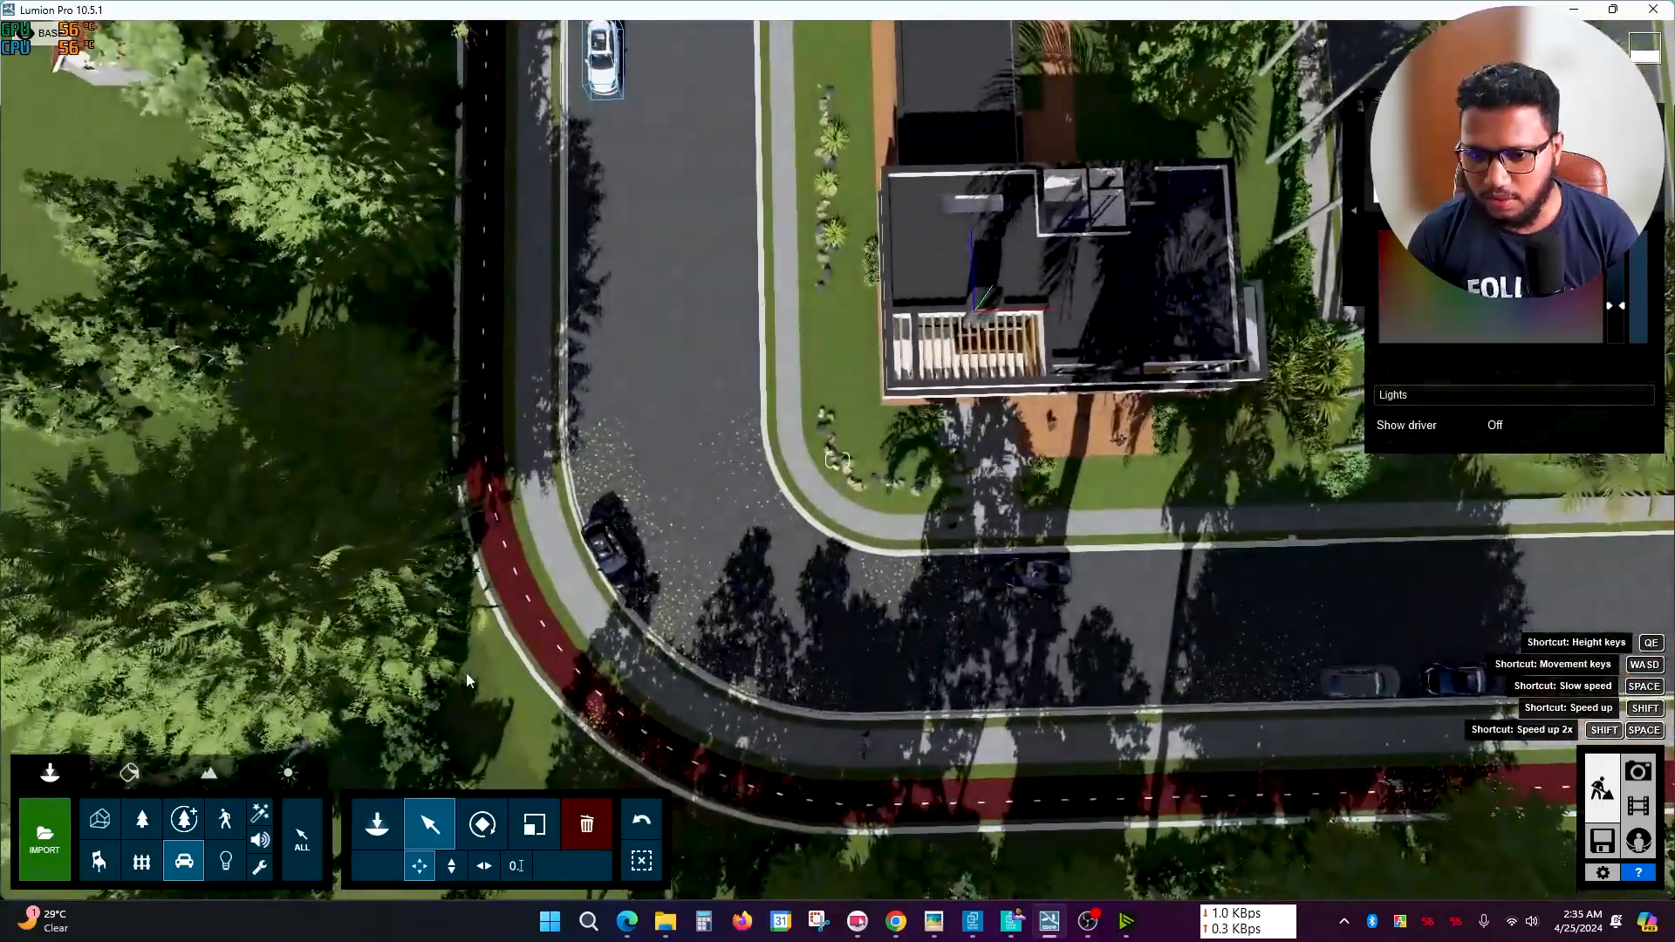
left_click_drag(627, 554, 640, 548)
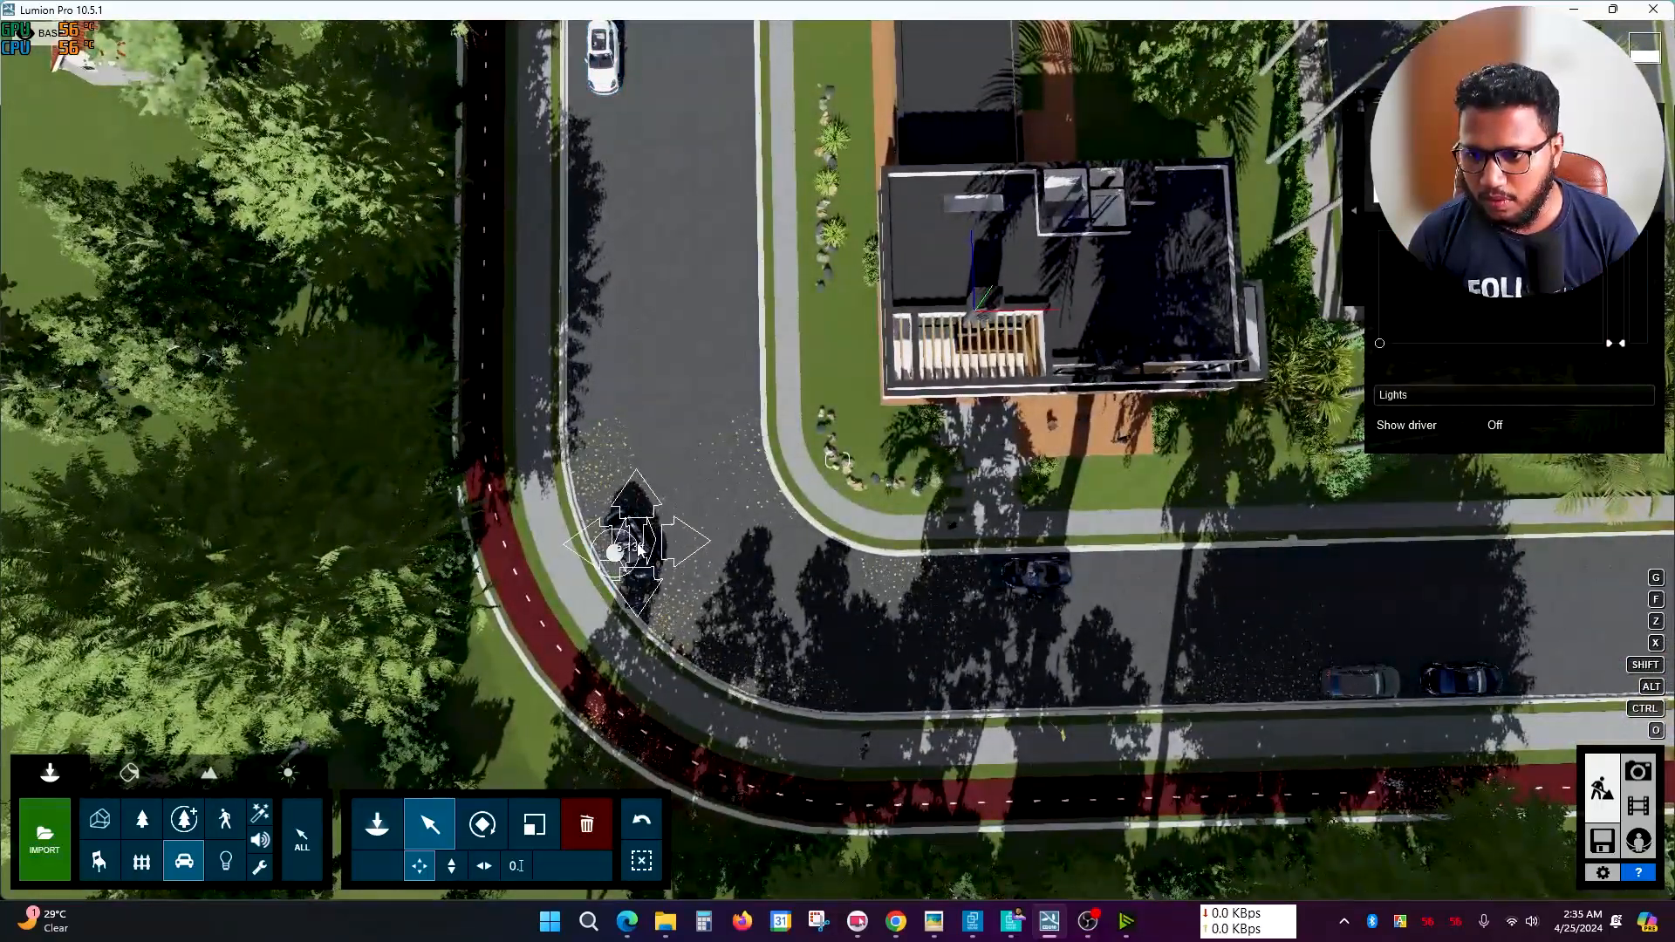
- Move the dark car in front of the house away from the sidewalk kerb, further into the road
key("d")
key("w")
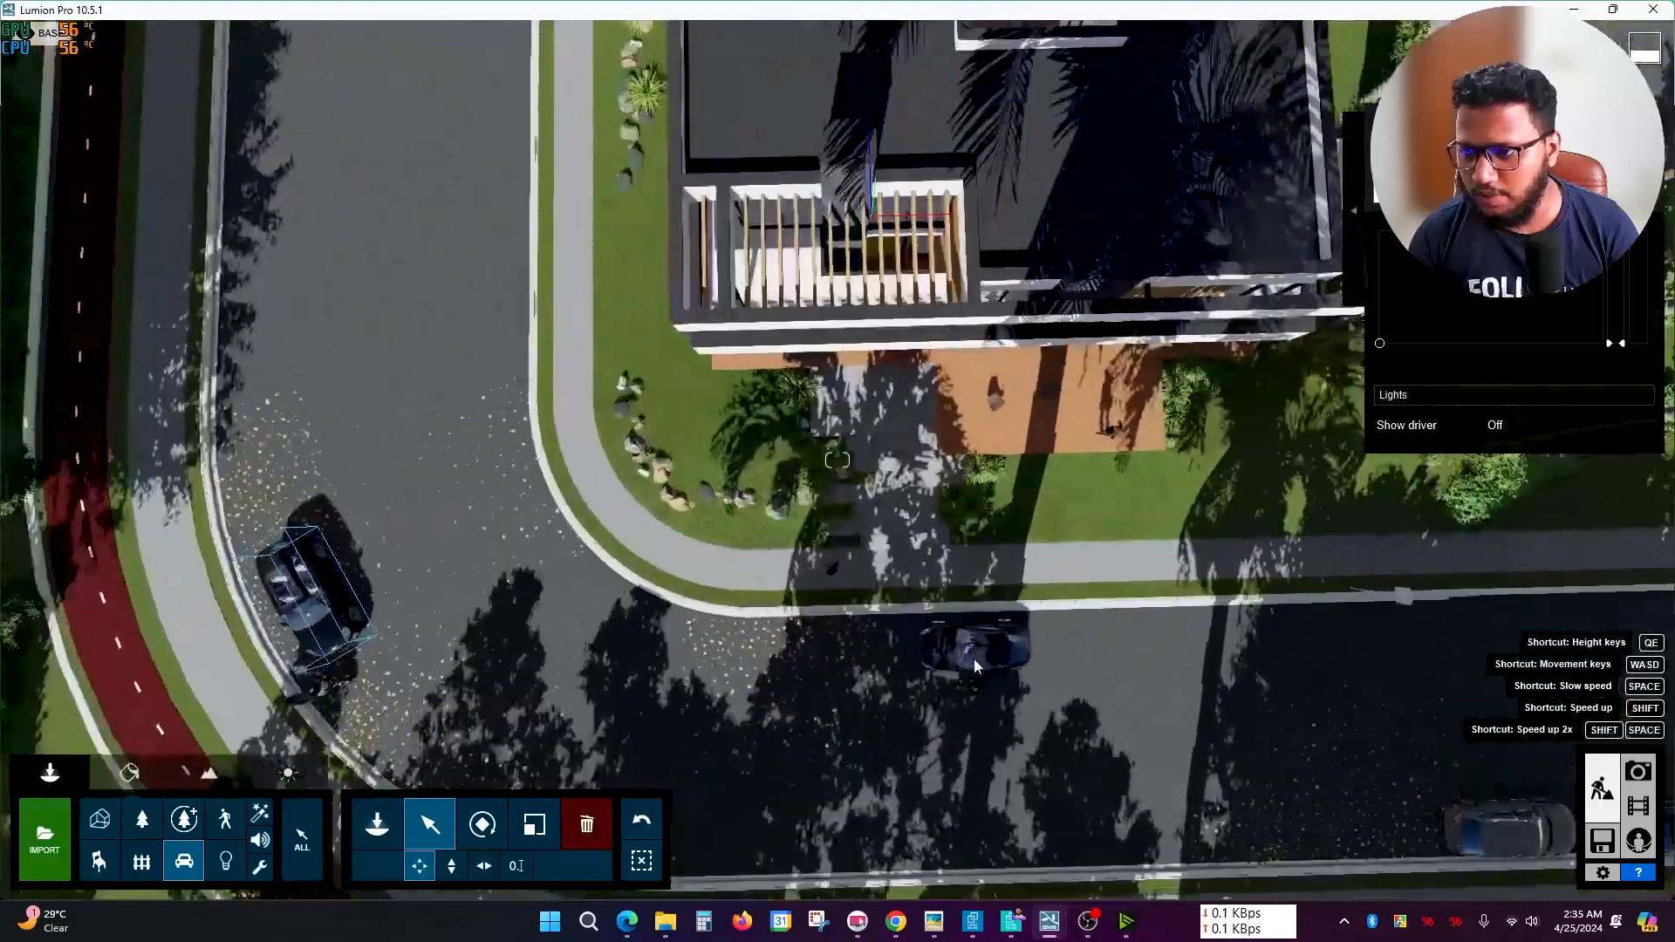
key("s")
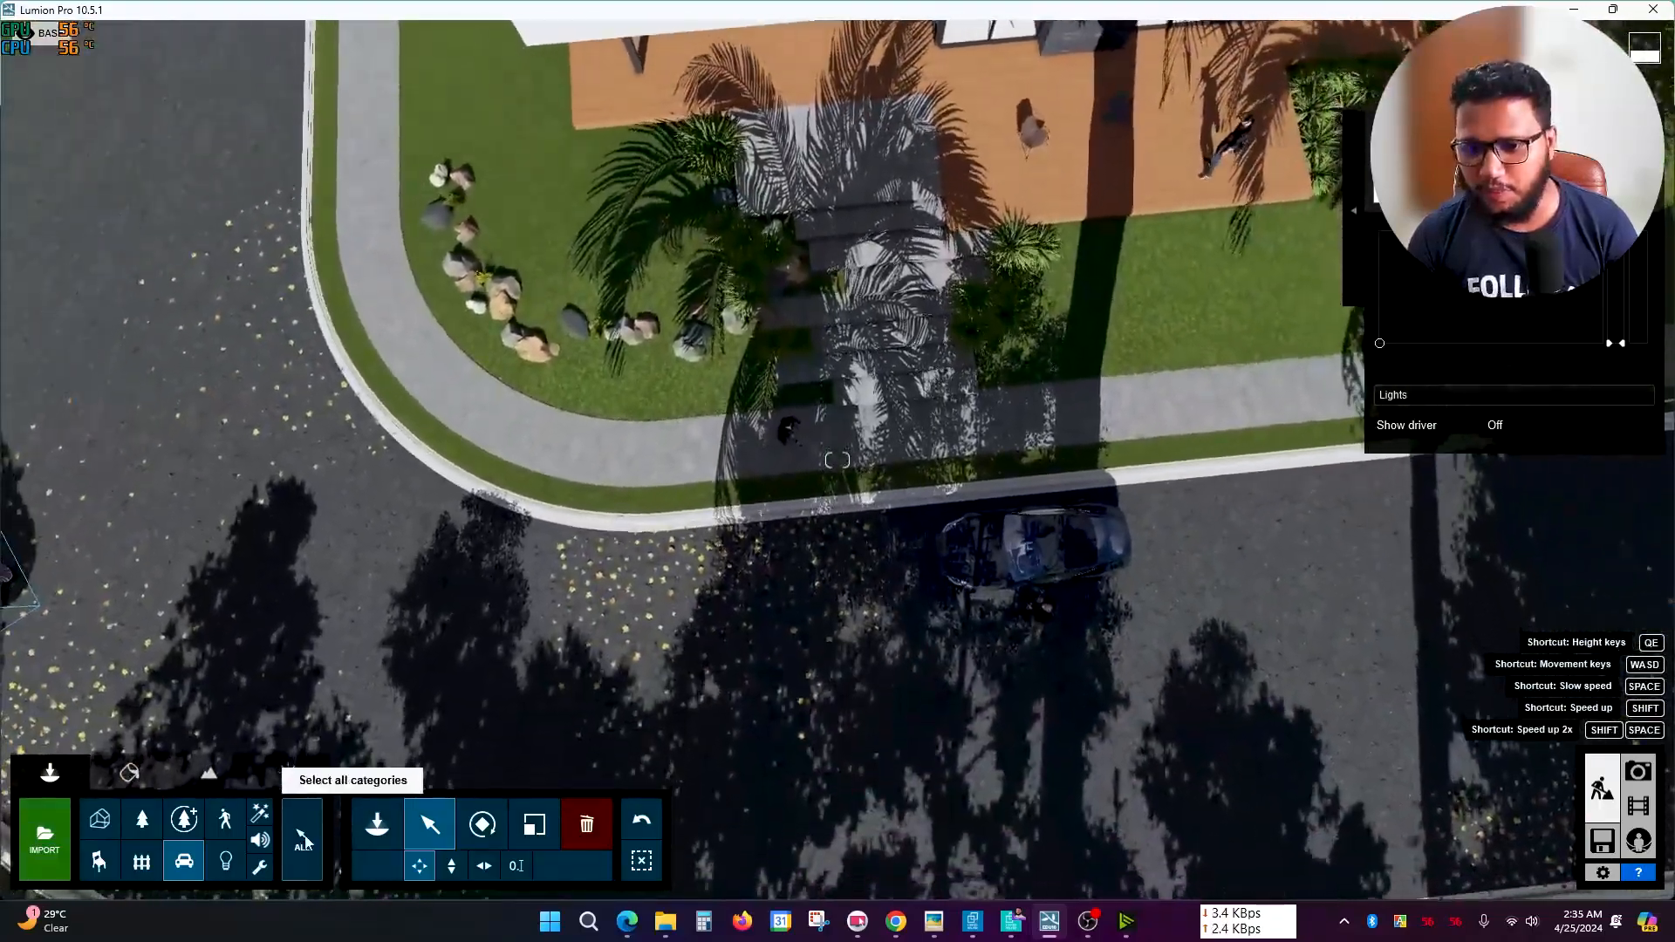
left_click(586, 824)
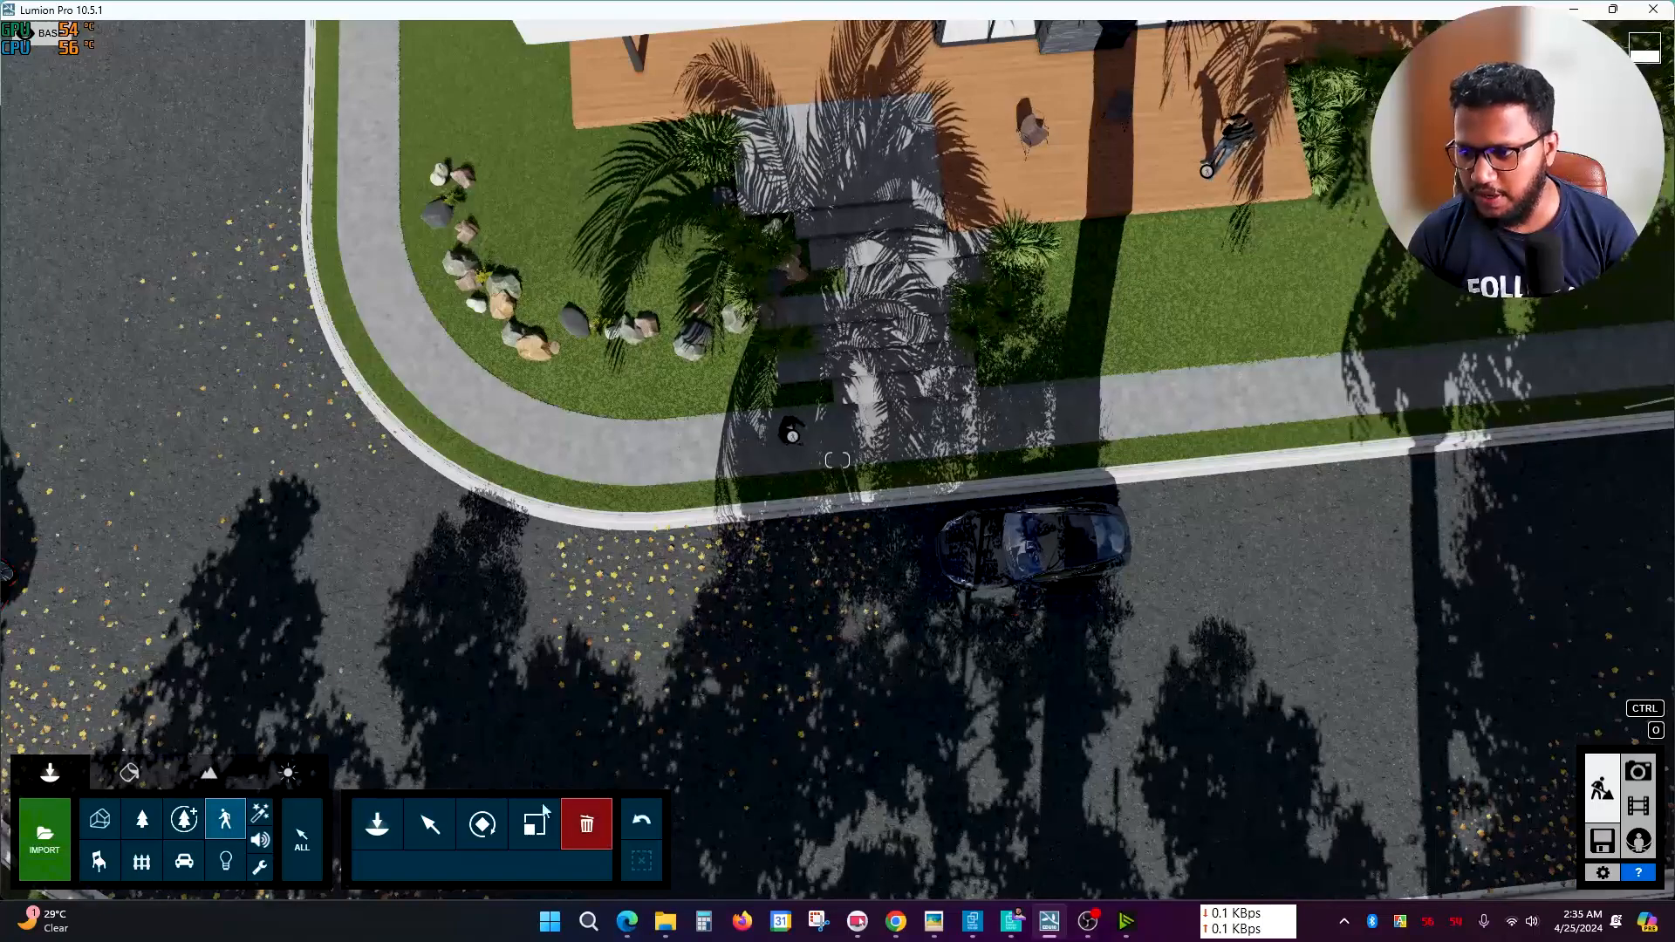
left_click(429, 824)
scroll(768, 733, "down", 3)
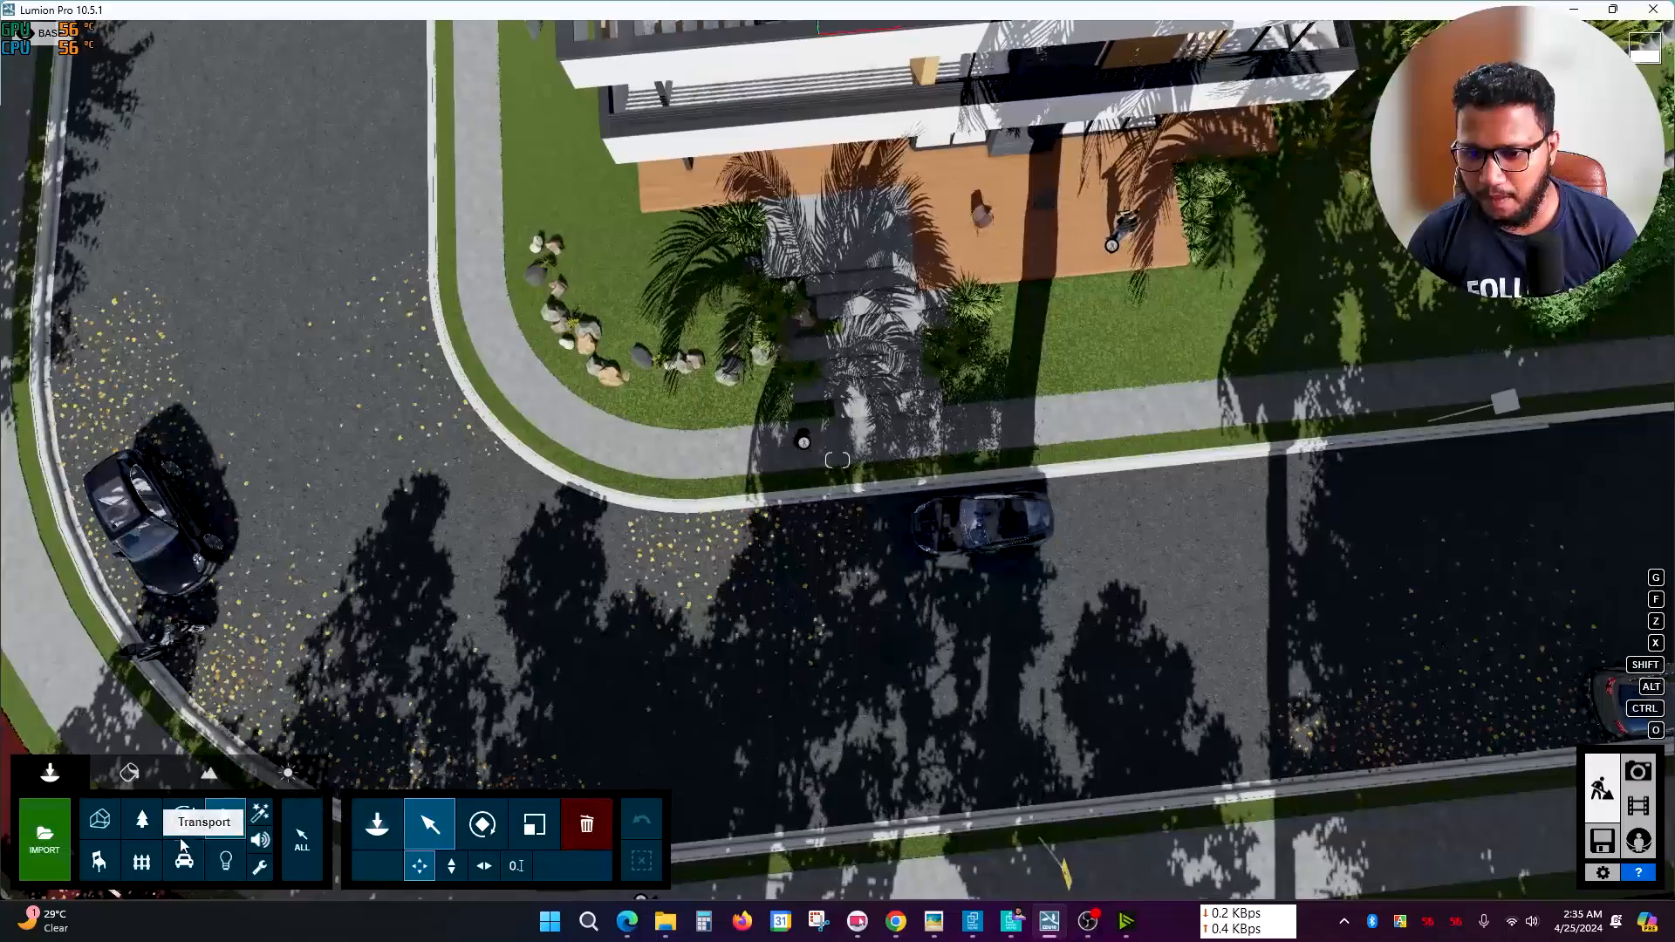
scroll(526, 755, "down", 5)
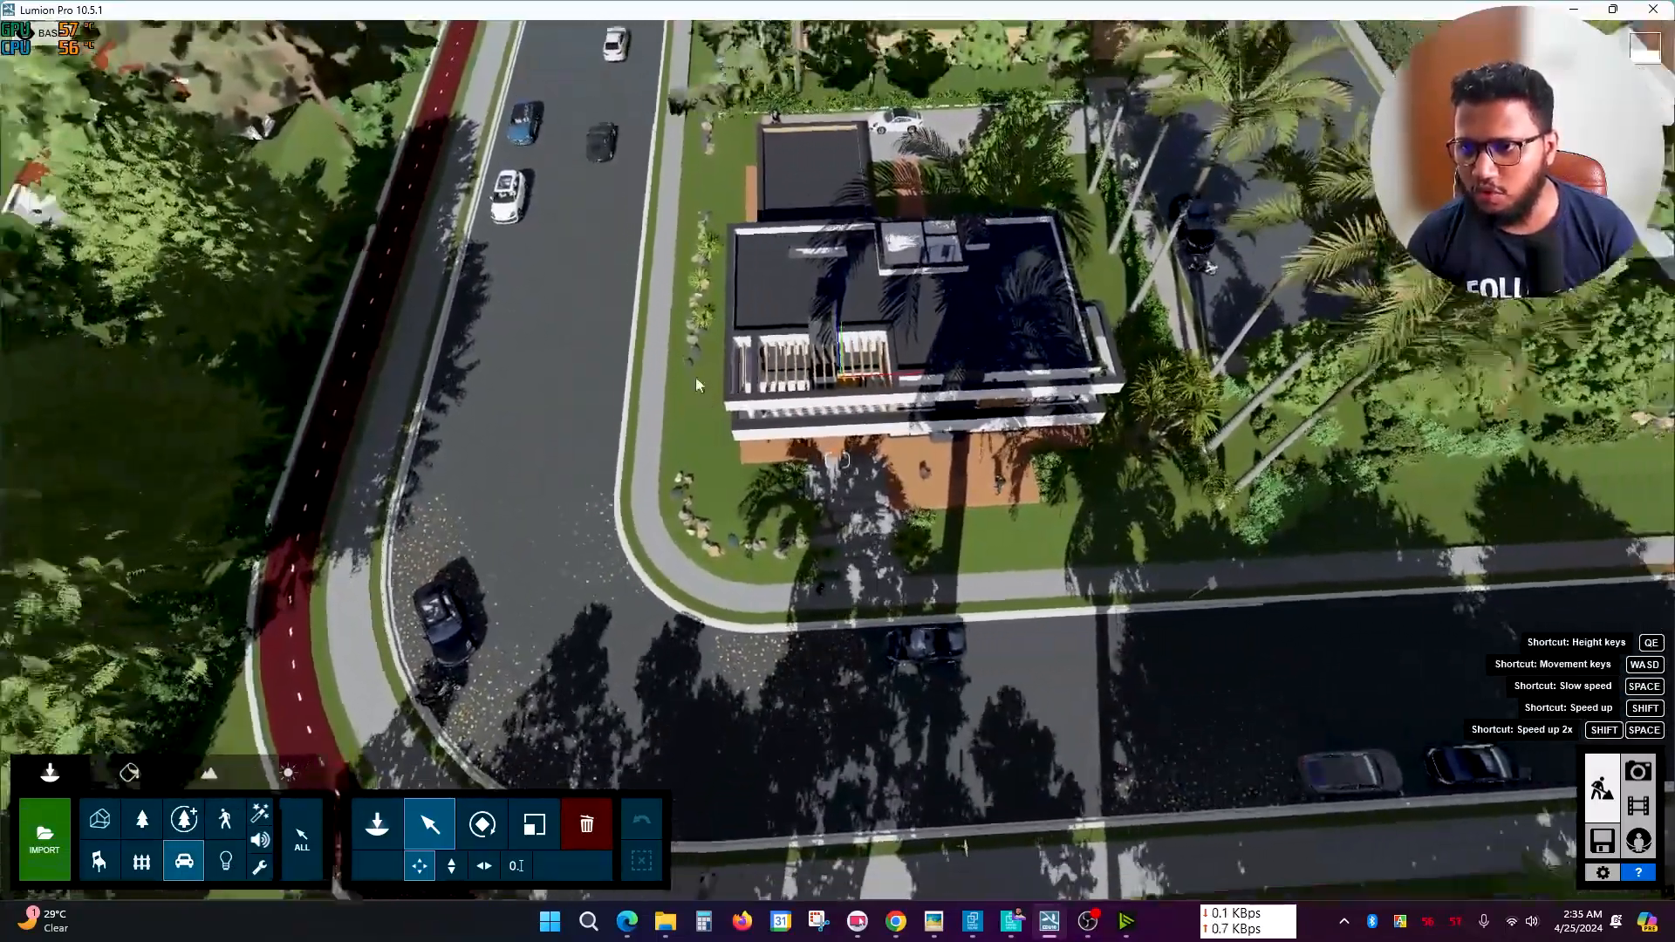
scroll(695, 377, "down", 1)
mouse_move(714, 646)
right_mouse_down()
mouse_move(714, 568)
mouse_move(713, 677)
right_mouse_up()
scroll(953, 666, "up", 2)
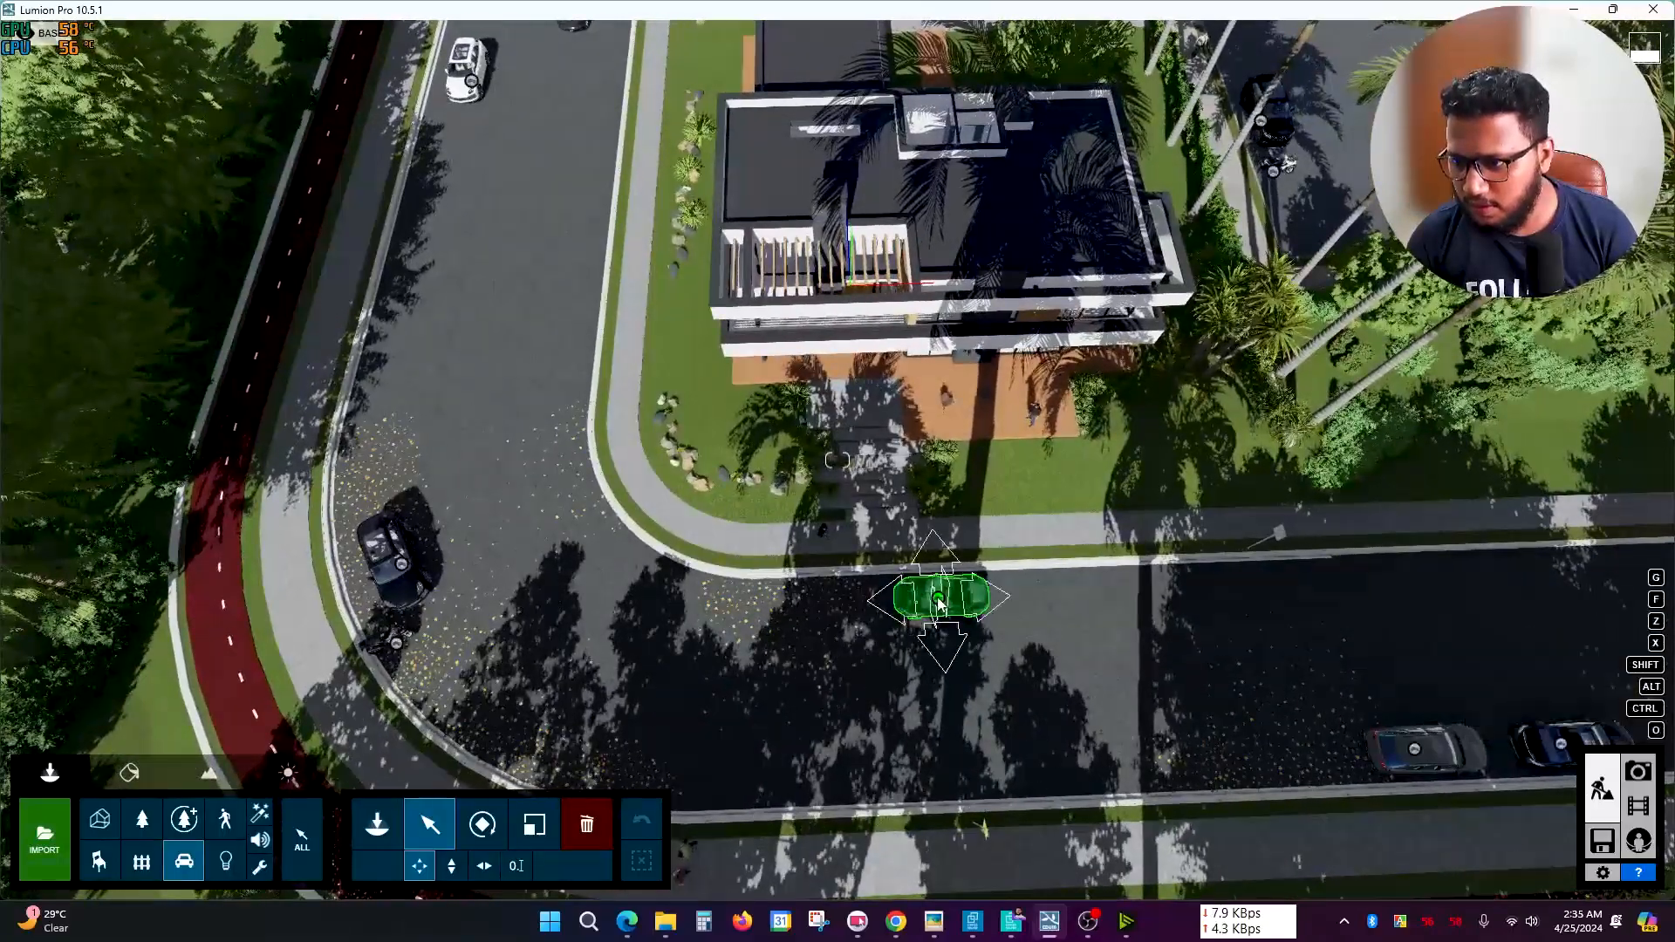
left_click(938, 602)
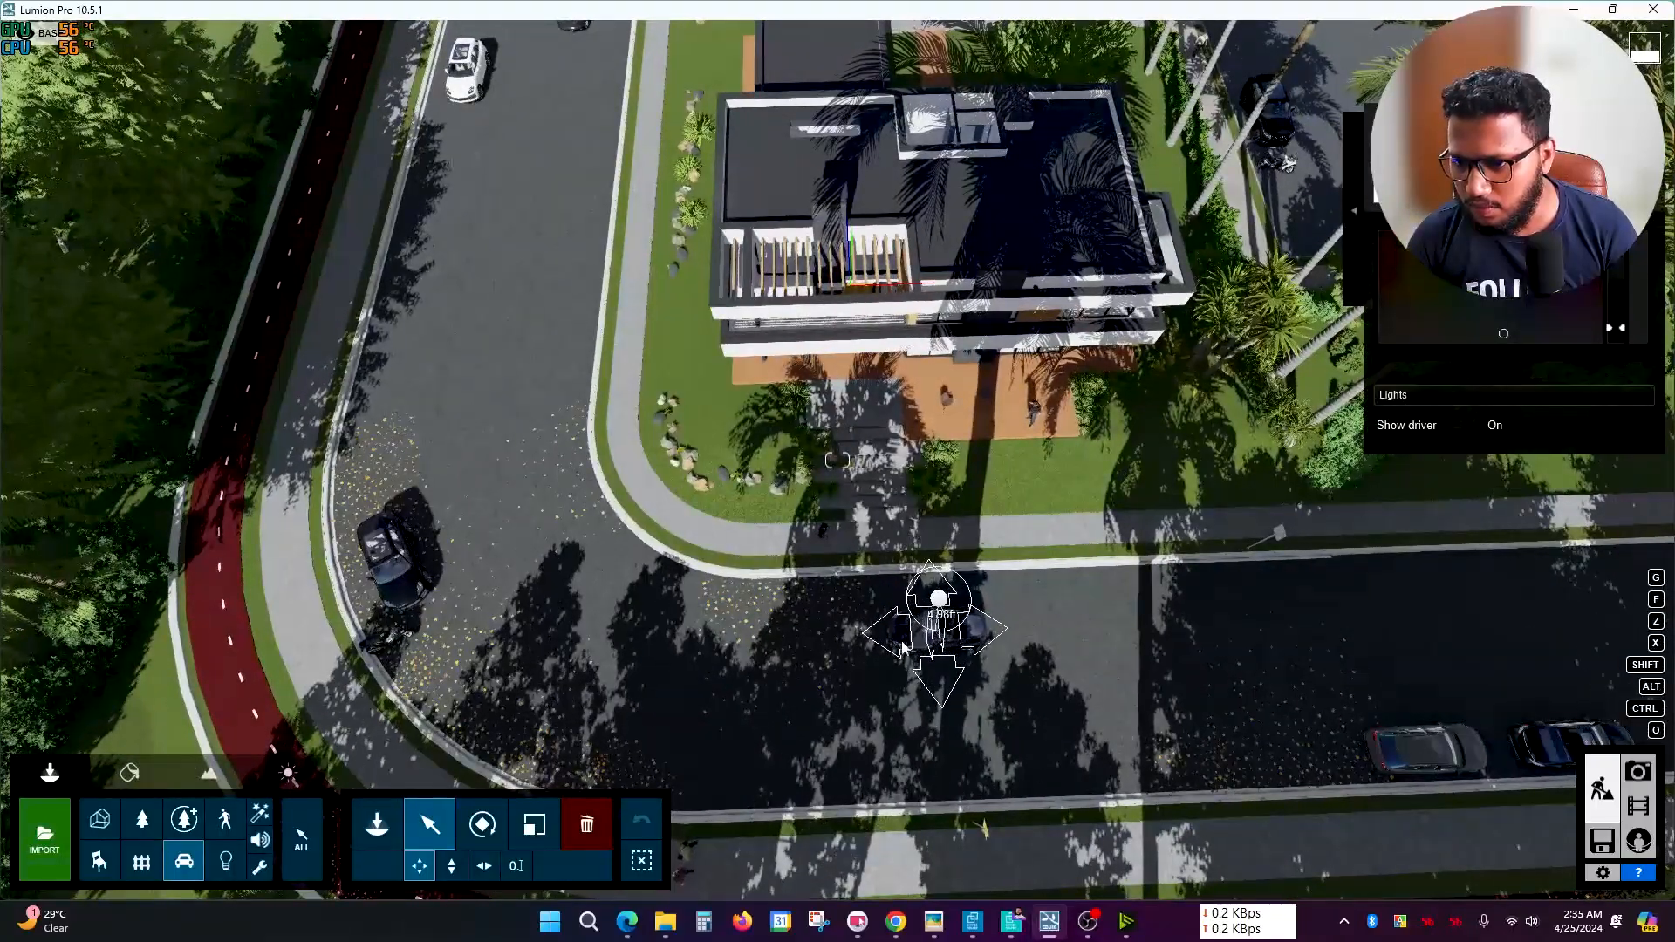
- Move the black and grey cars further along the front road off the kerb and space them further apart
scroll(914, 644, "down", 2)
right_click_drag(908, 641, 742, 611)
scroll(605, 589, "up", 1)
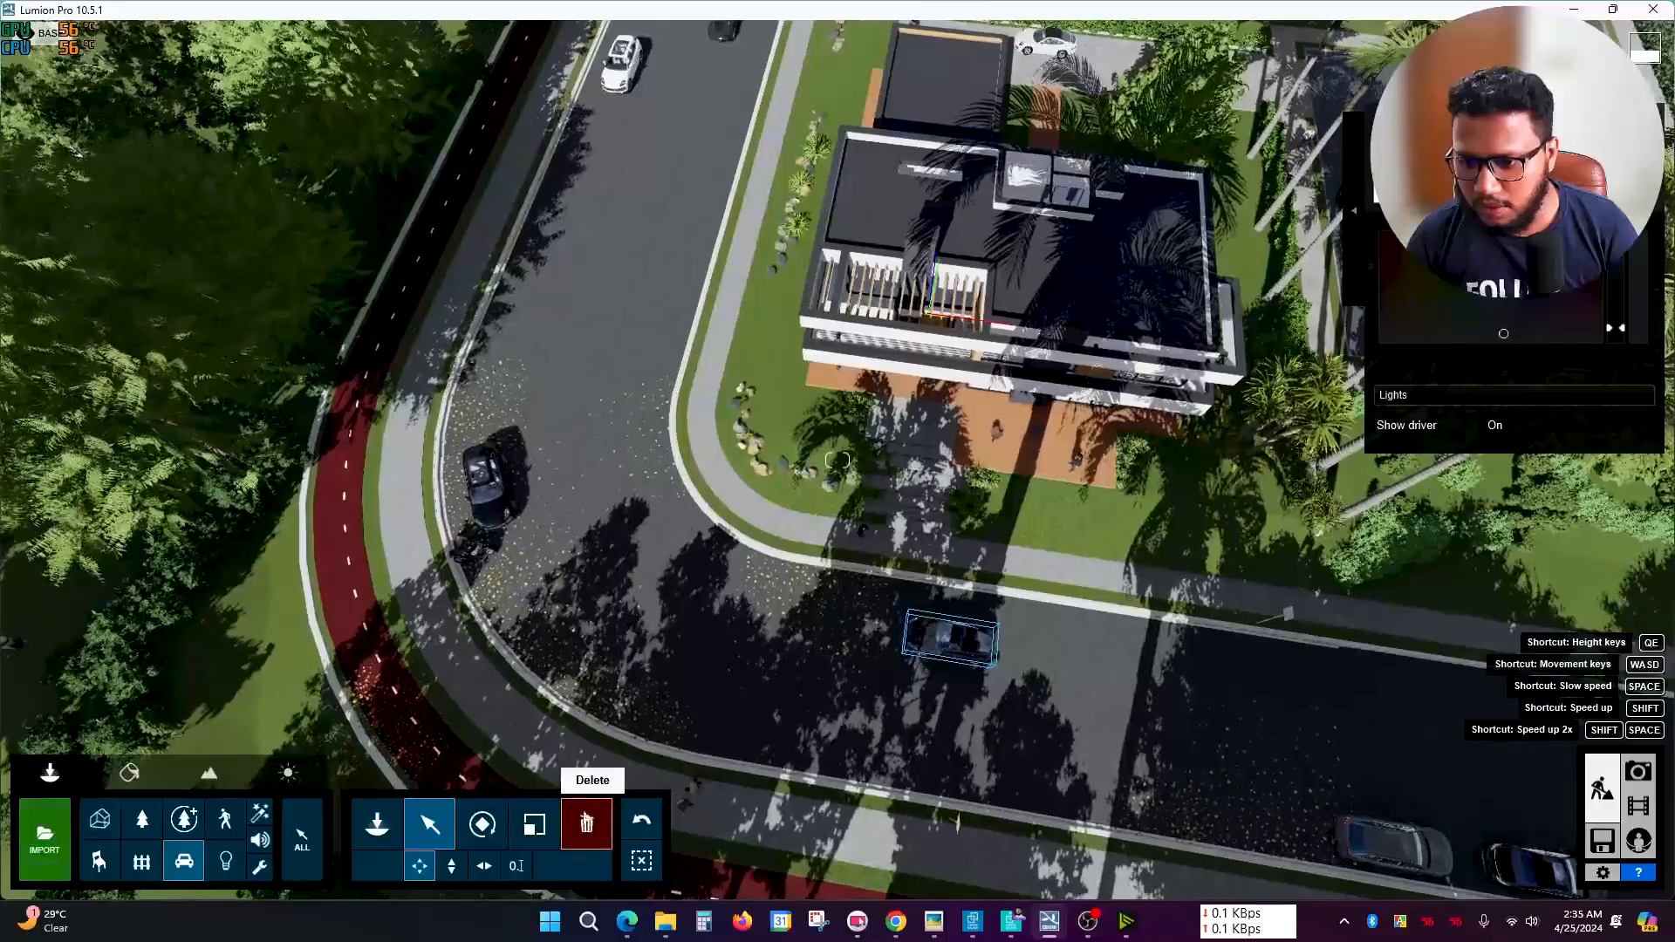
left_click(586, 824)
right_click_drag(627, 672, 730, 720)
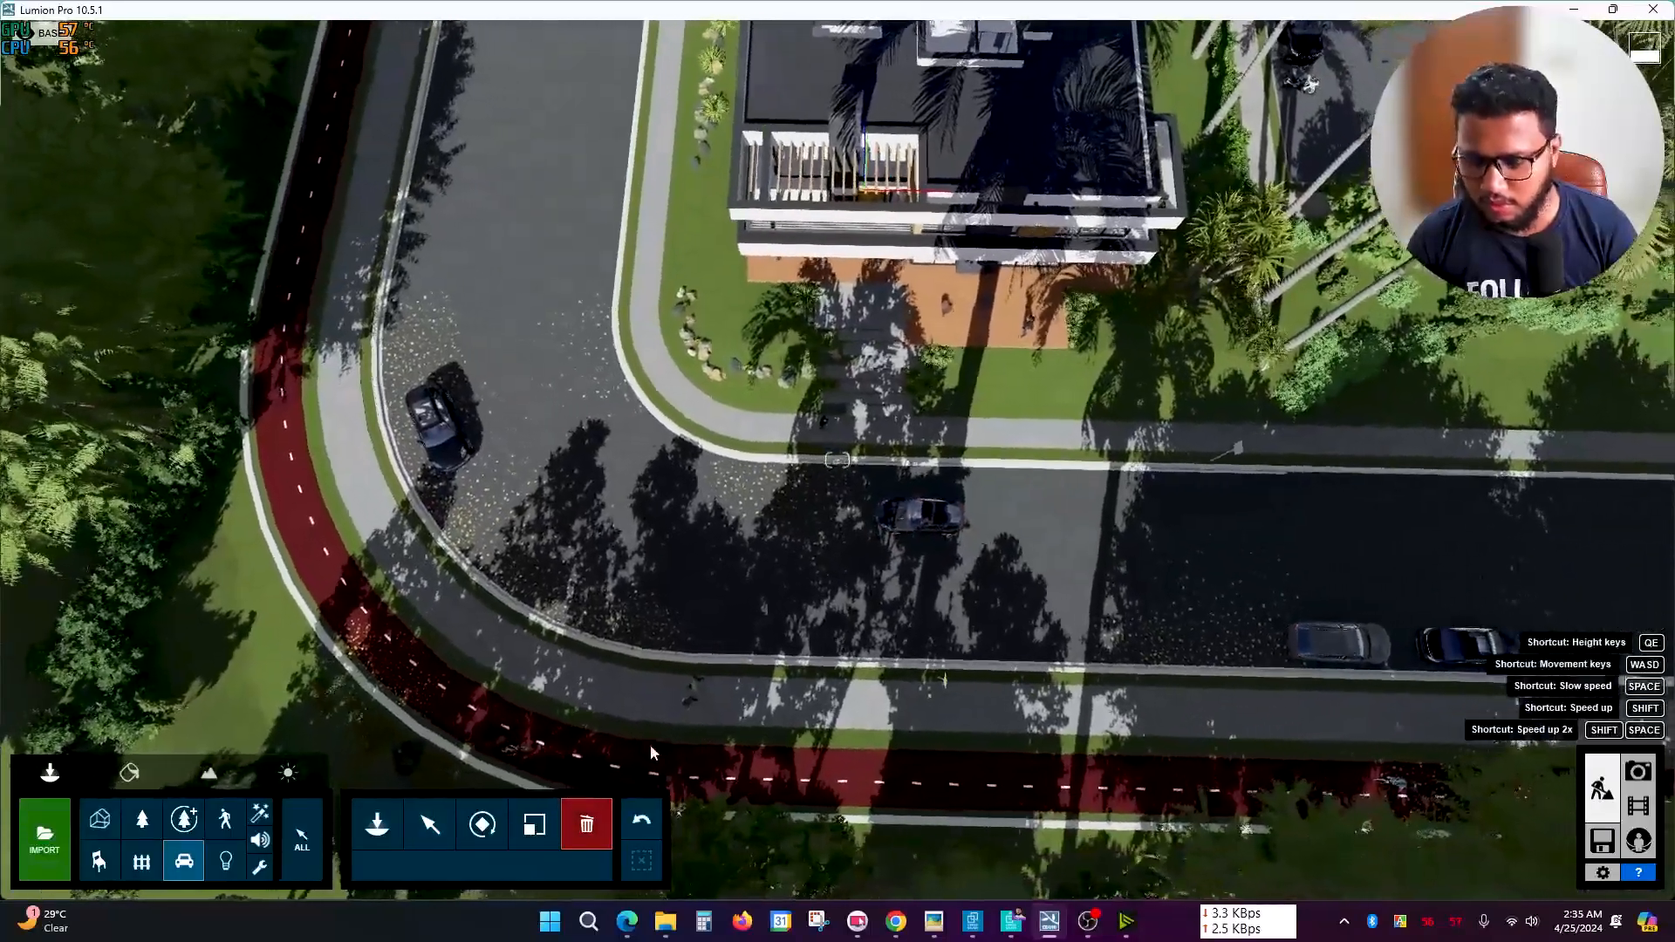
key("d")
left_click(430, 824)
key("d")
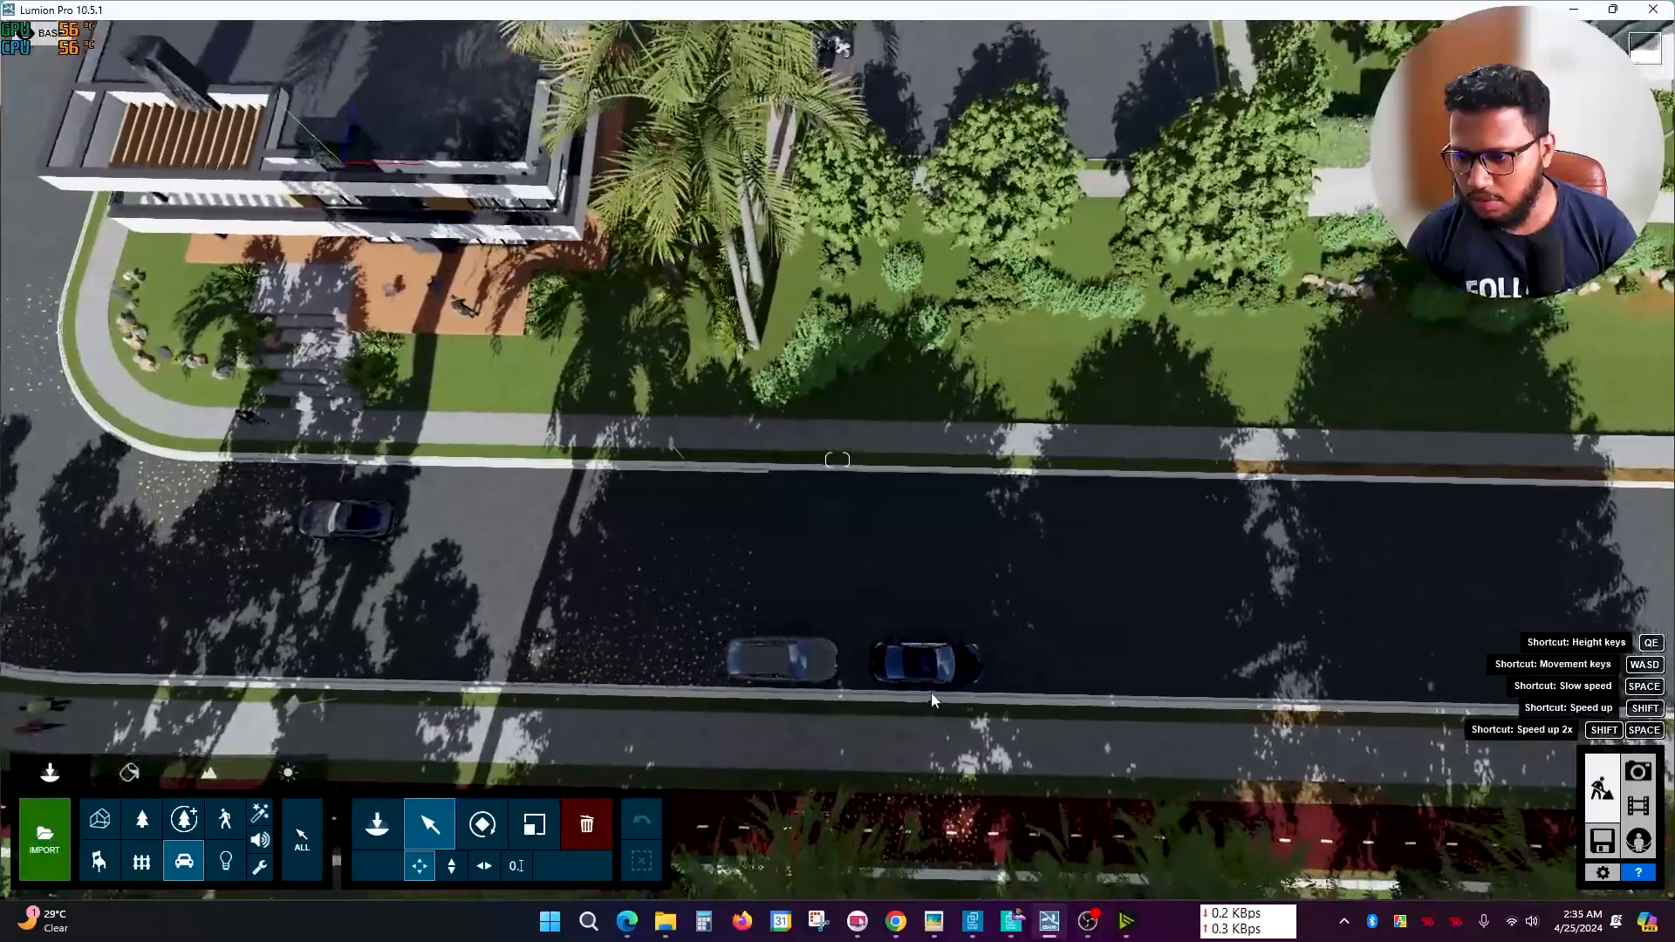
left_click(924, 665)
left_click_drag(925, 665, 995, 648)
left_click_drag(780, 661, 734, 632)
- Move the white car, the motorcycle and the dark green car at the far road bend away from the kerbs
key("d")
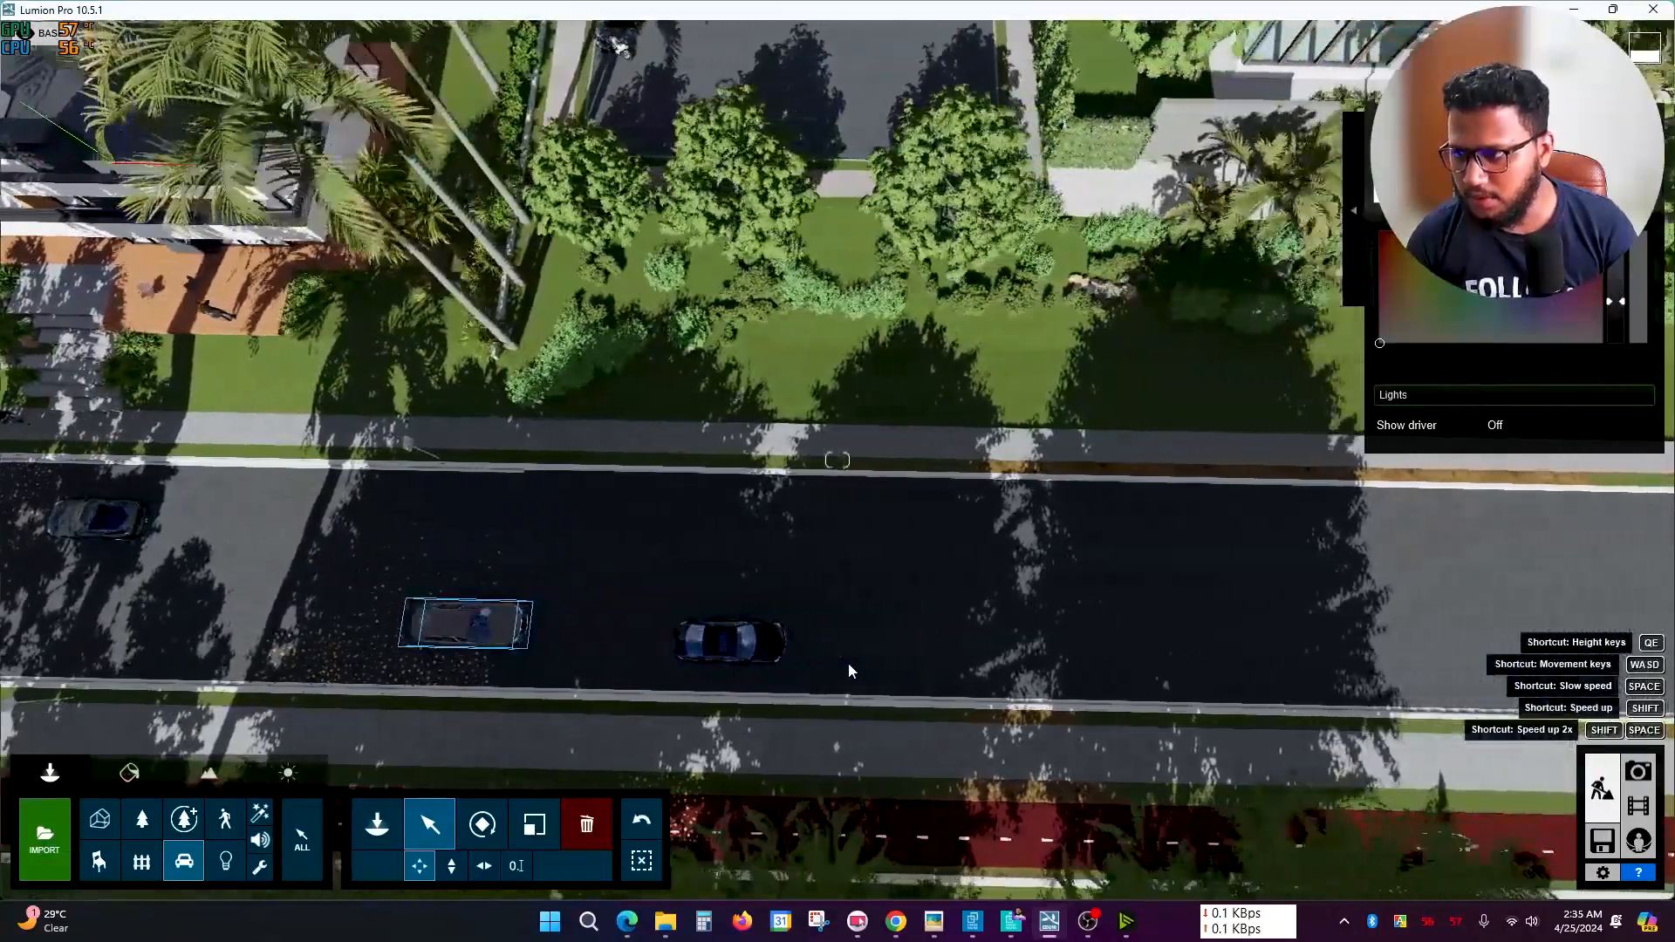
key("d")
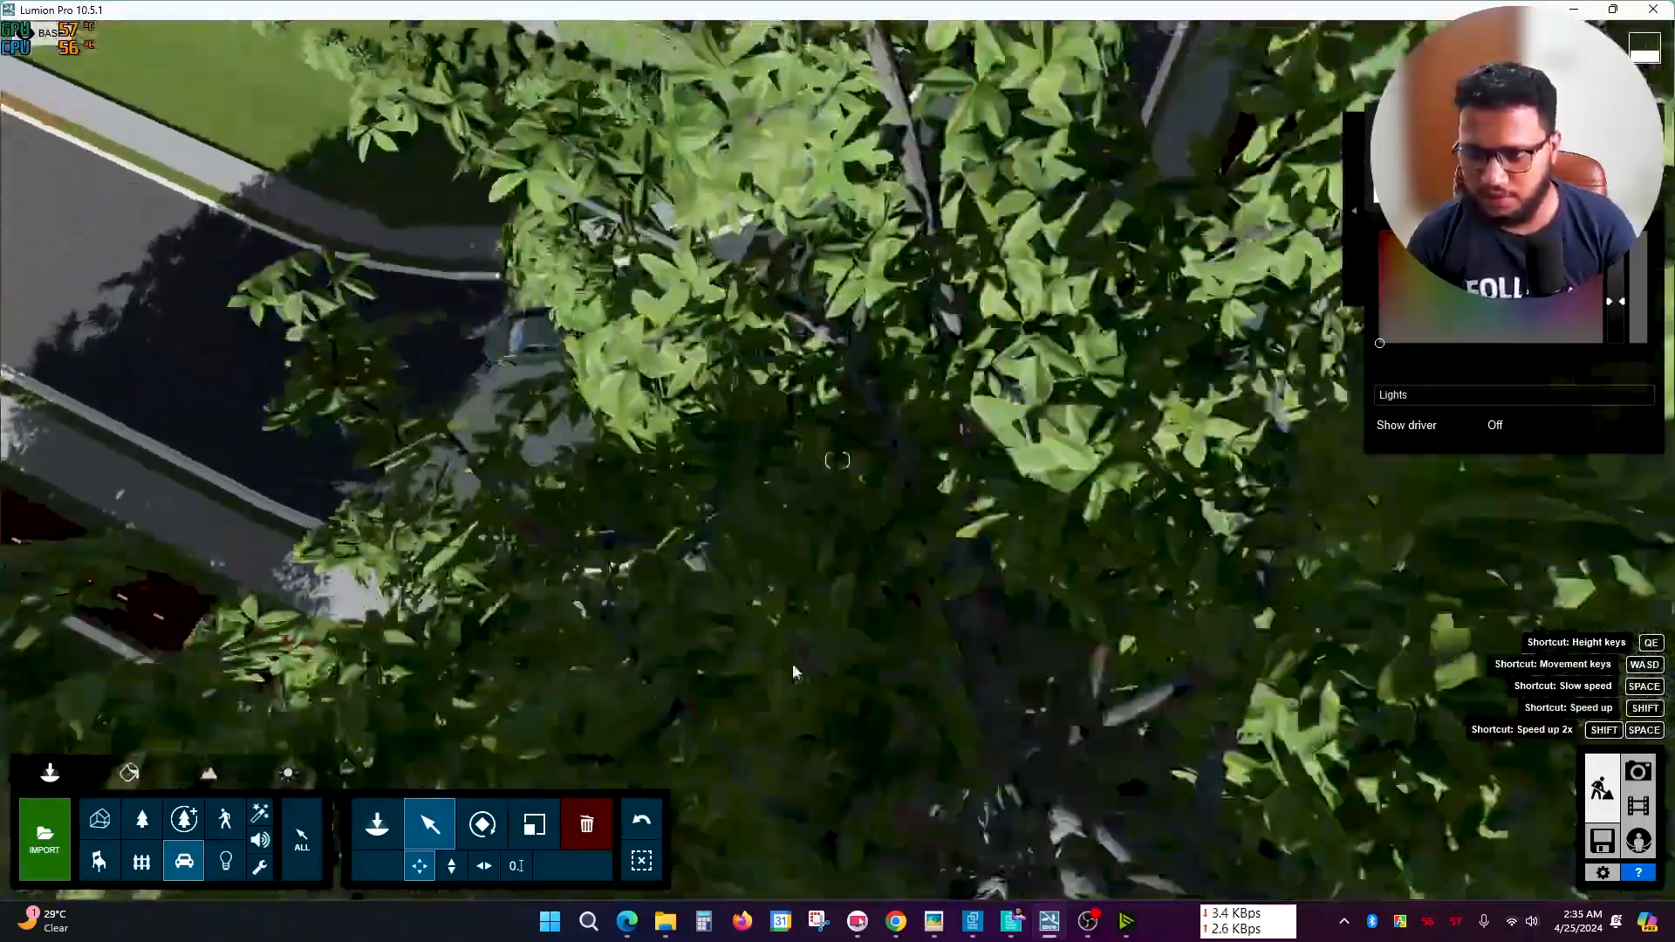
scroll(715, 685, "up", 3)
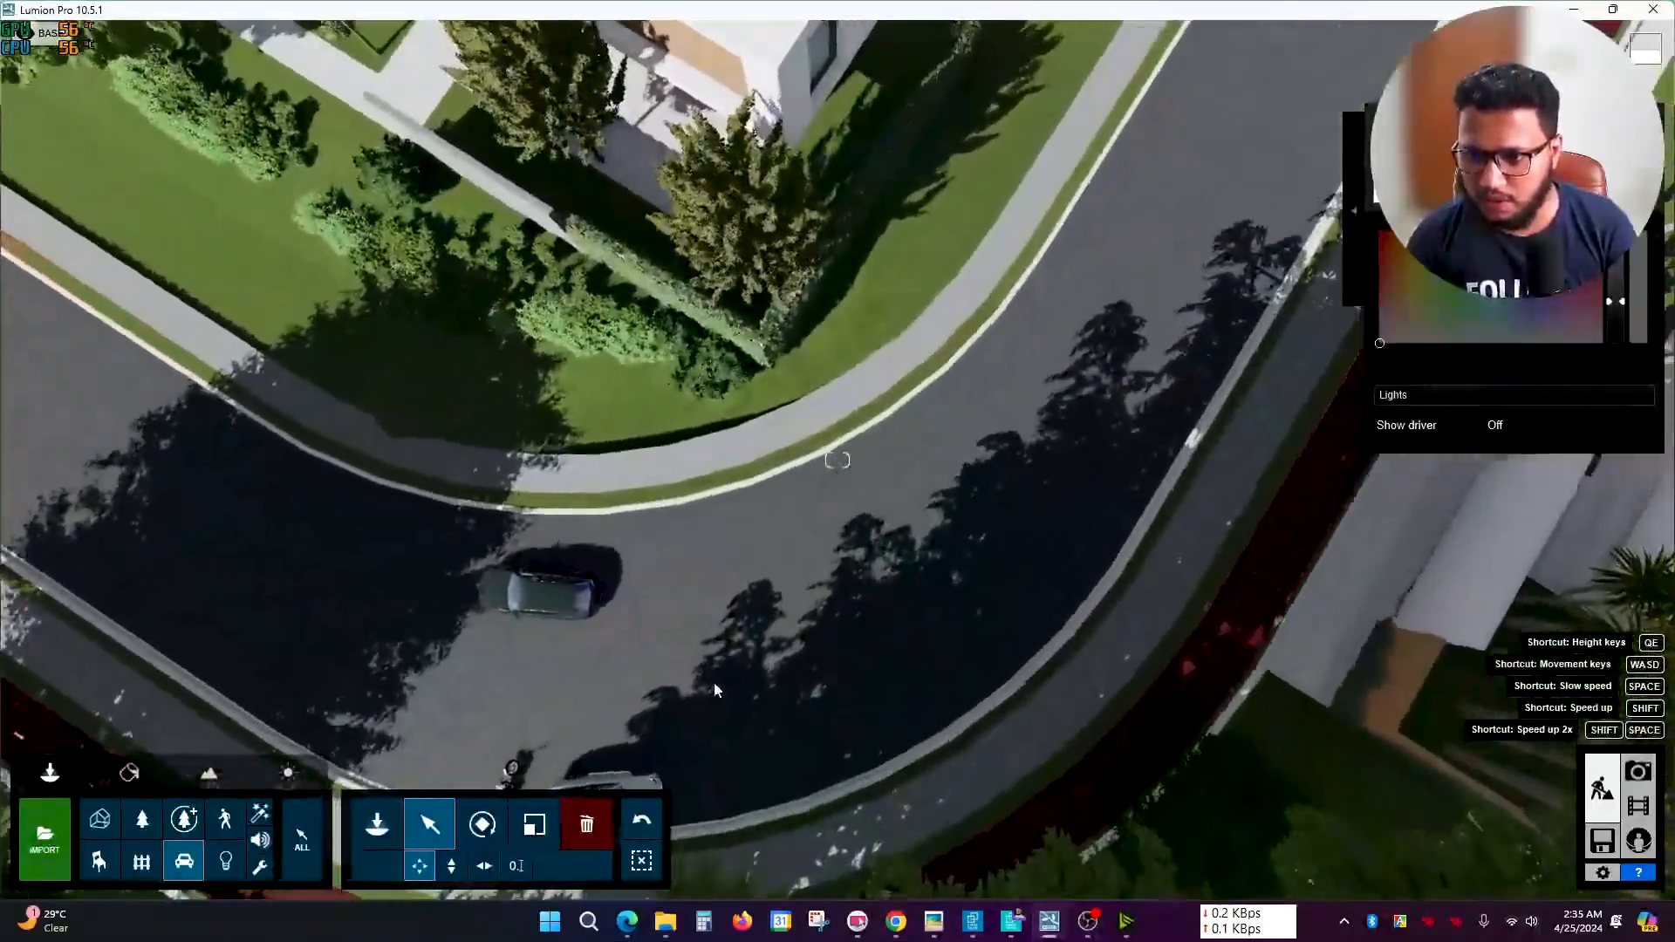
right_click_drag(622, 673, 597, 681)
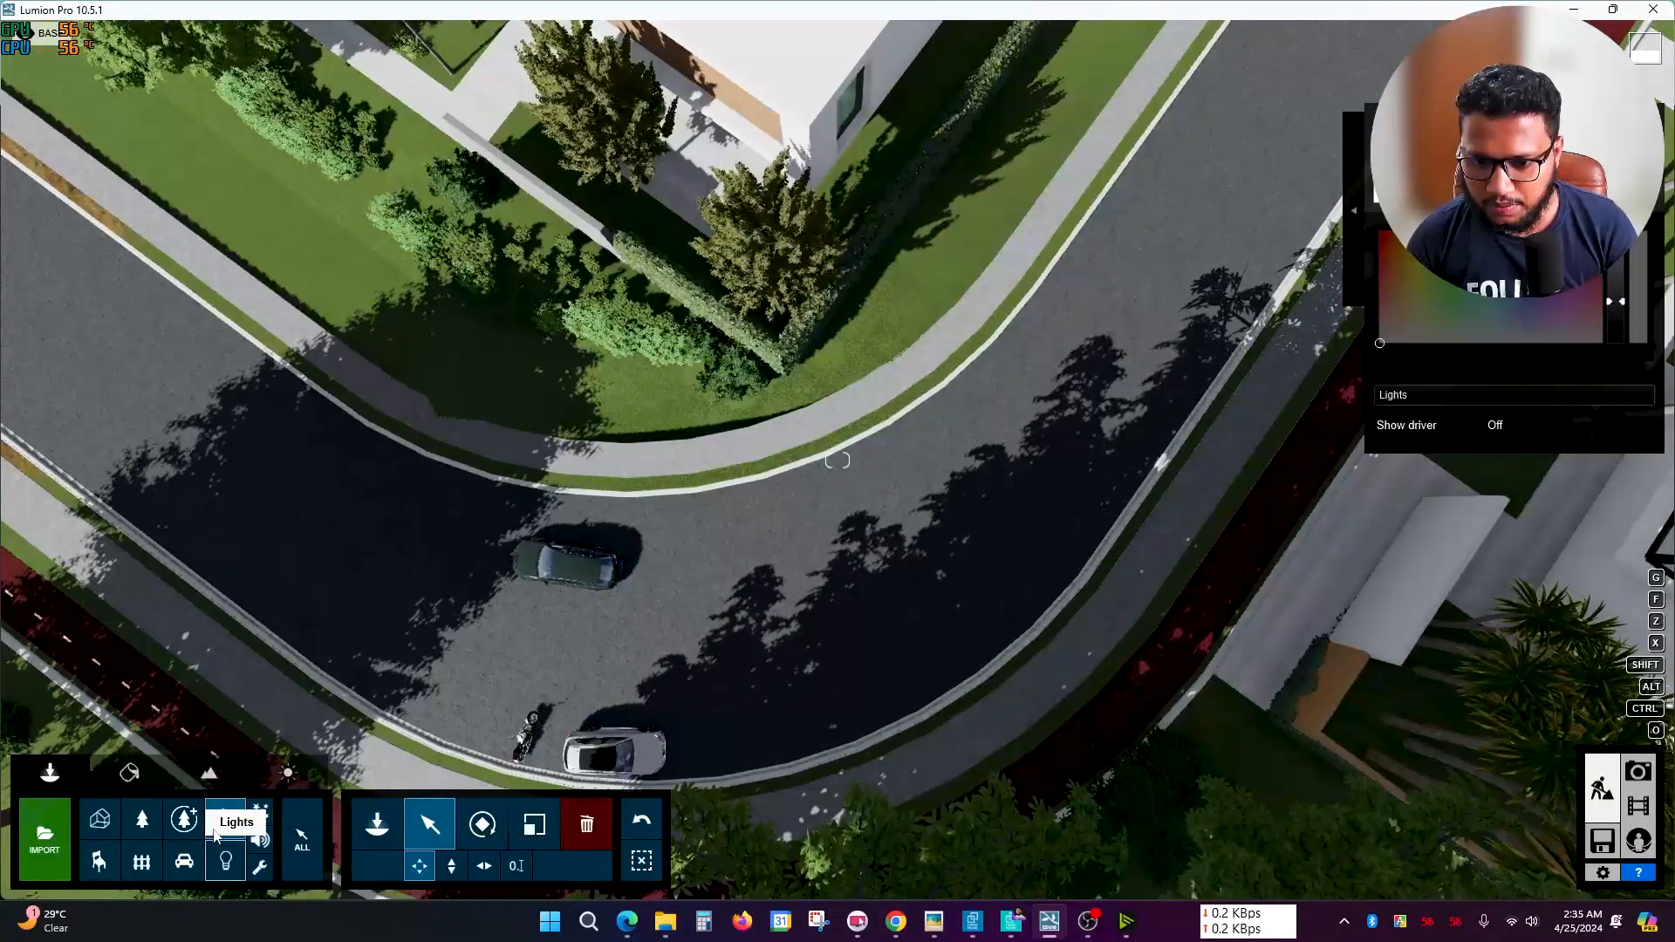
right_click_drag(667, 698, 641, 711)
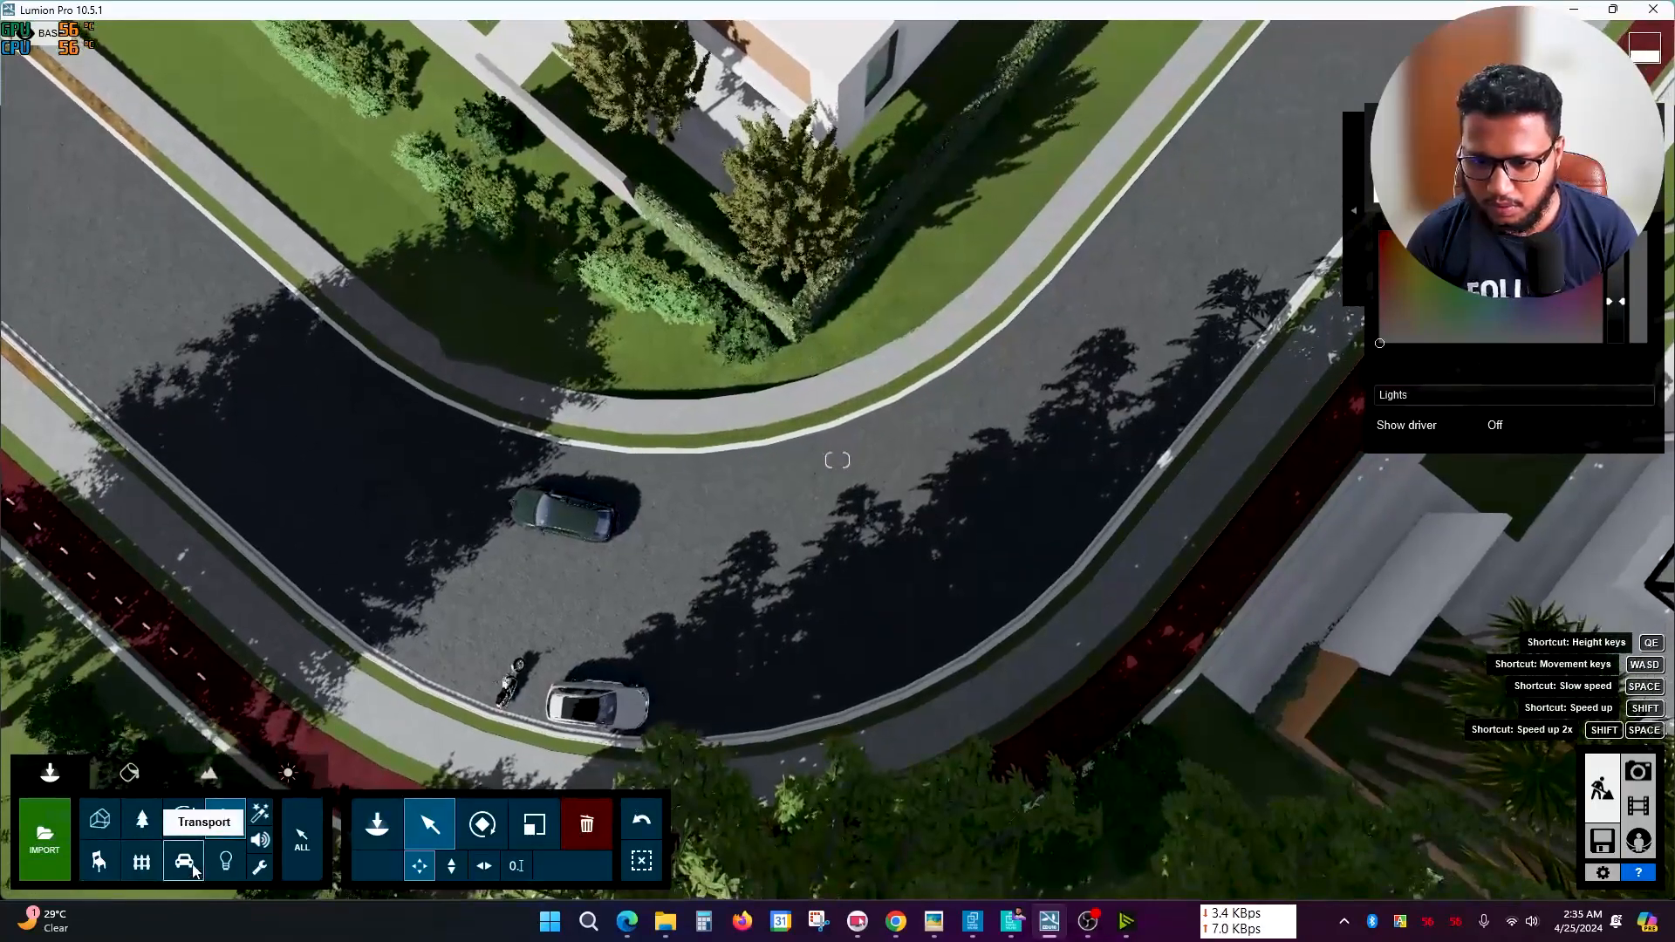
left_click(606, 705)
left_click_drag(612, 690, 617, 672)
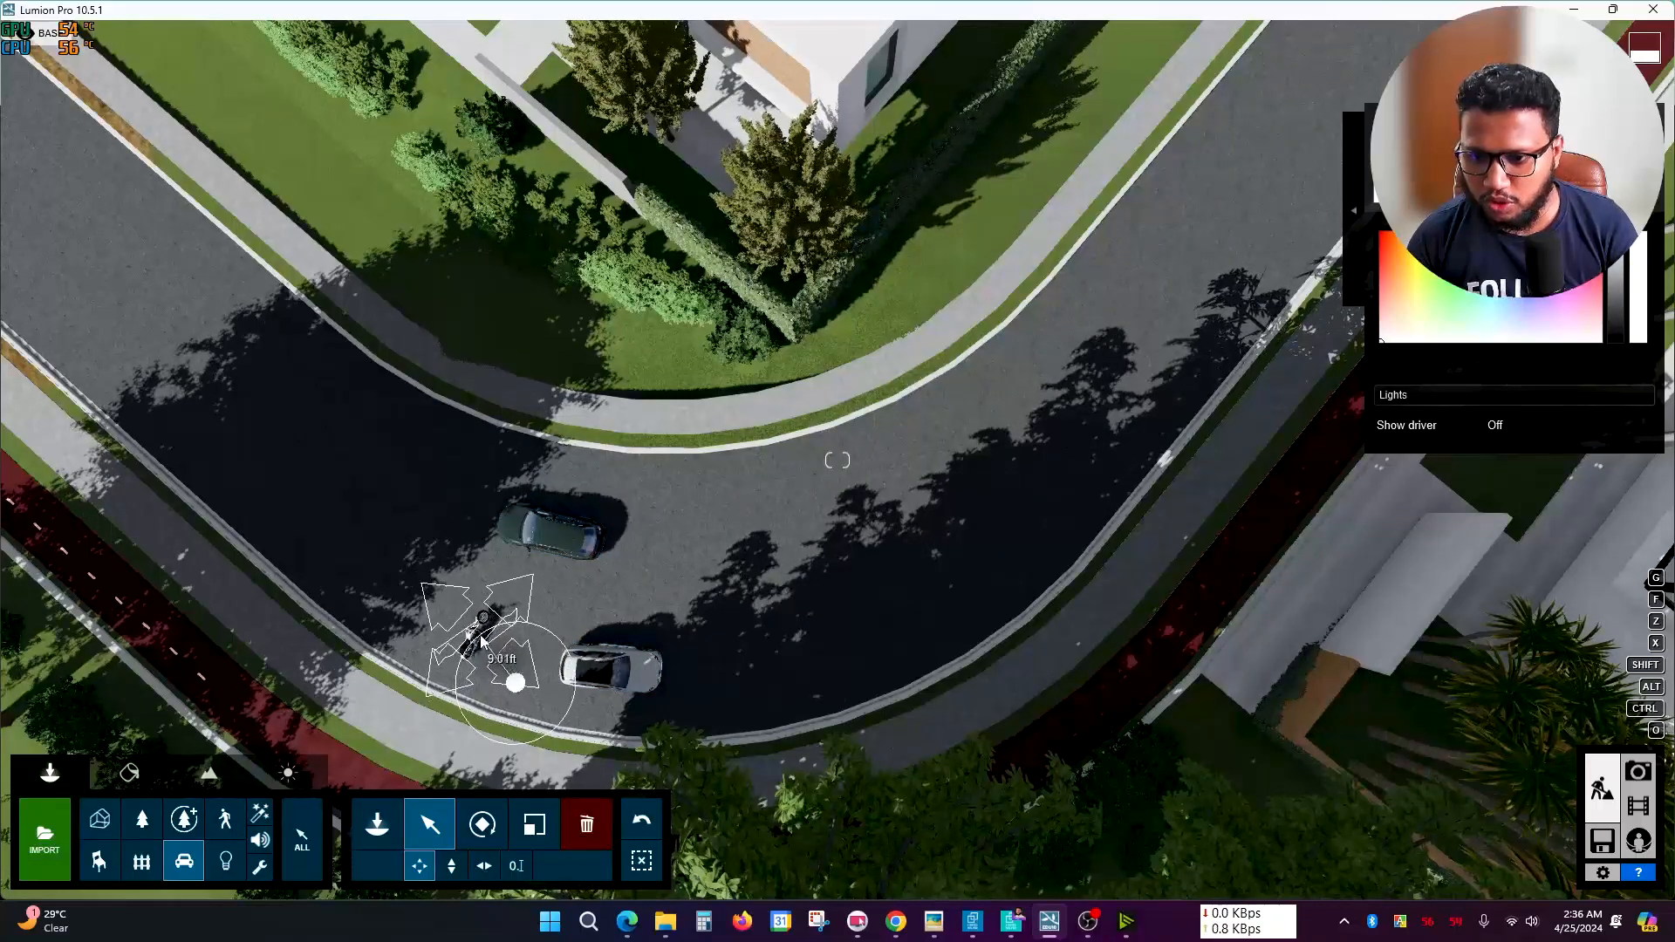
- Shift the dark car on the front road near the house slightly away from the inner kerb
key("s")
right_click_drag(976, 652, 665, 358)
key("w")
key("w")
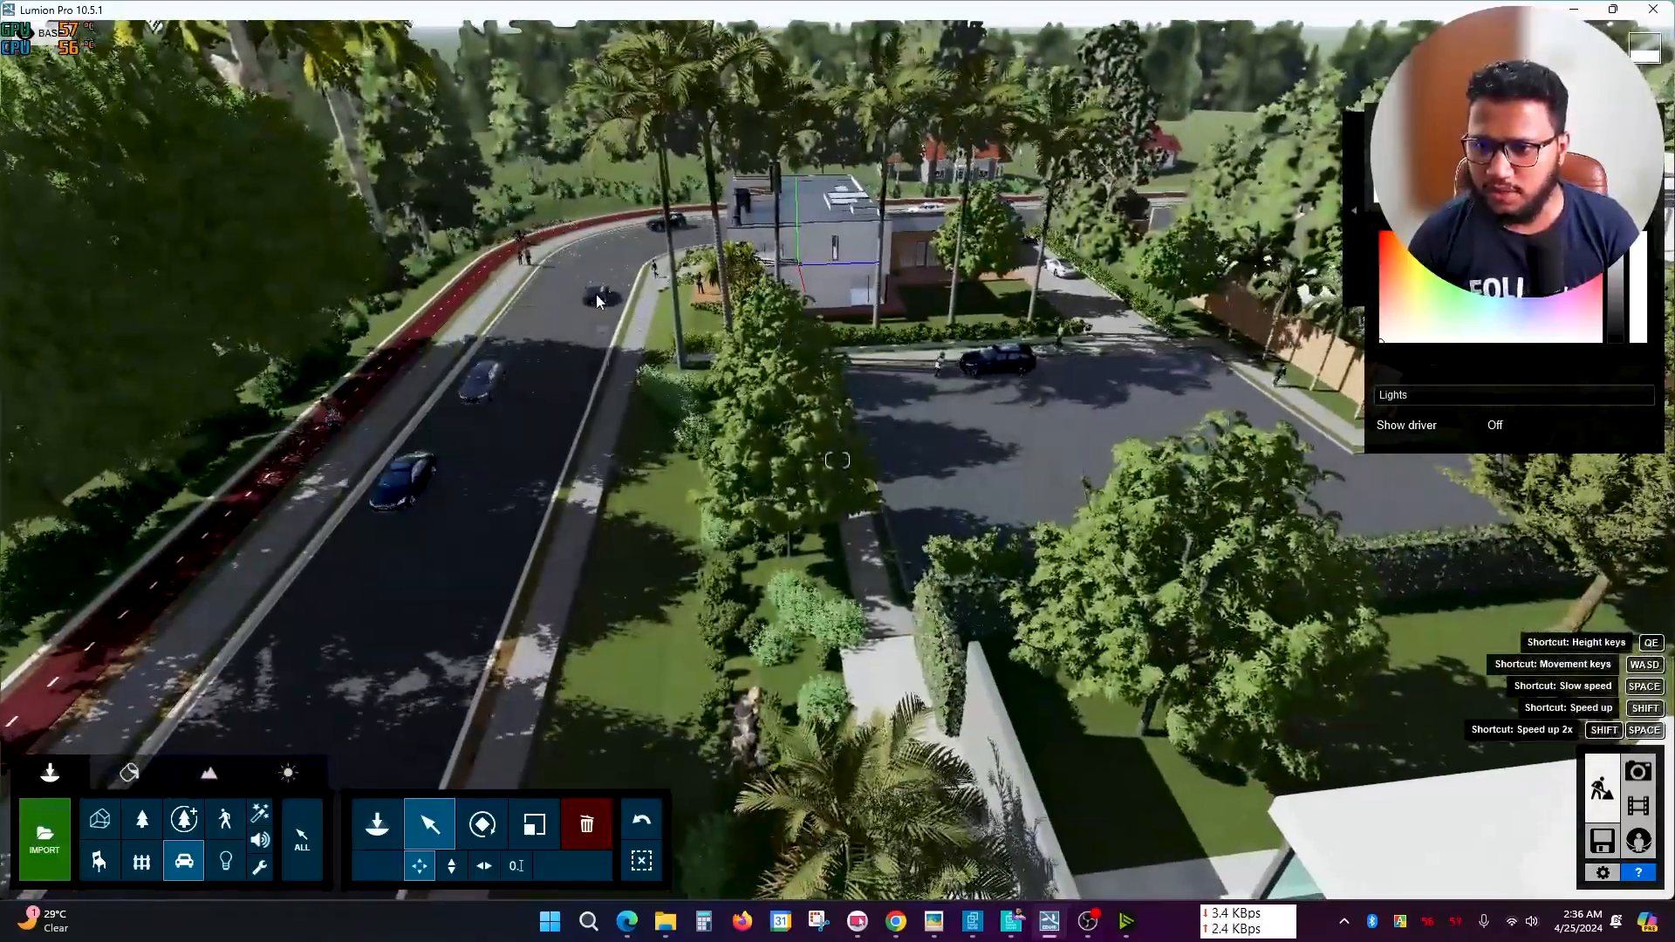
left_click(600, 301)
left_click_drag(600, 301, 593, 303)
- Move the dark car at the road corner beside the house further inward from the outer kerb
key("q")
right_click_drag(670, 196, 715, 267)
key("w")
key("w")
right_click_drag(811, 270, 568, 309)
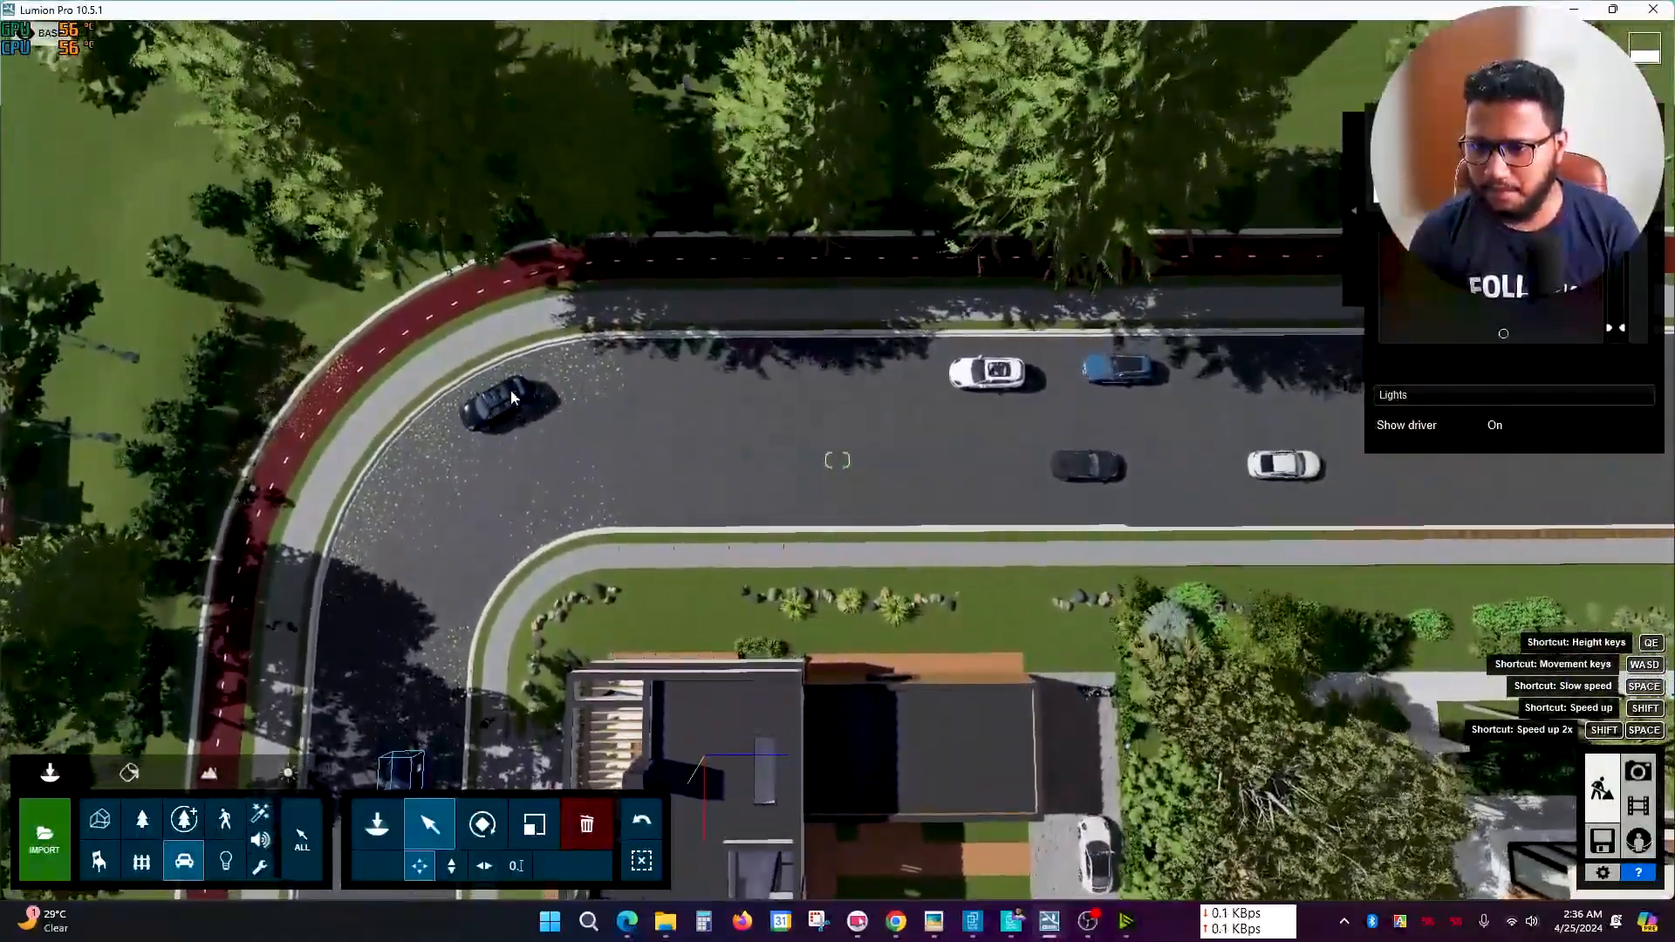
left_click_drag(504, 410, 499, 425)
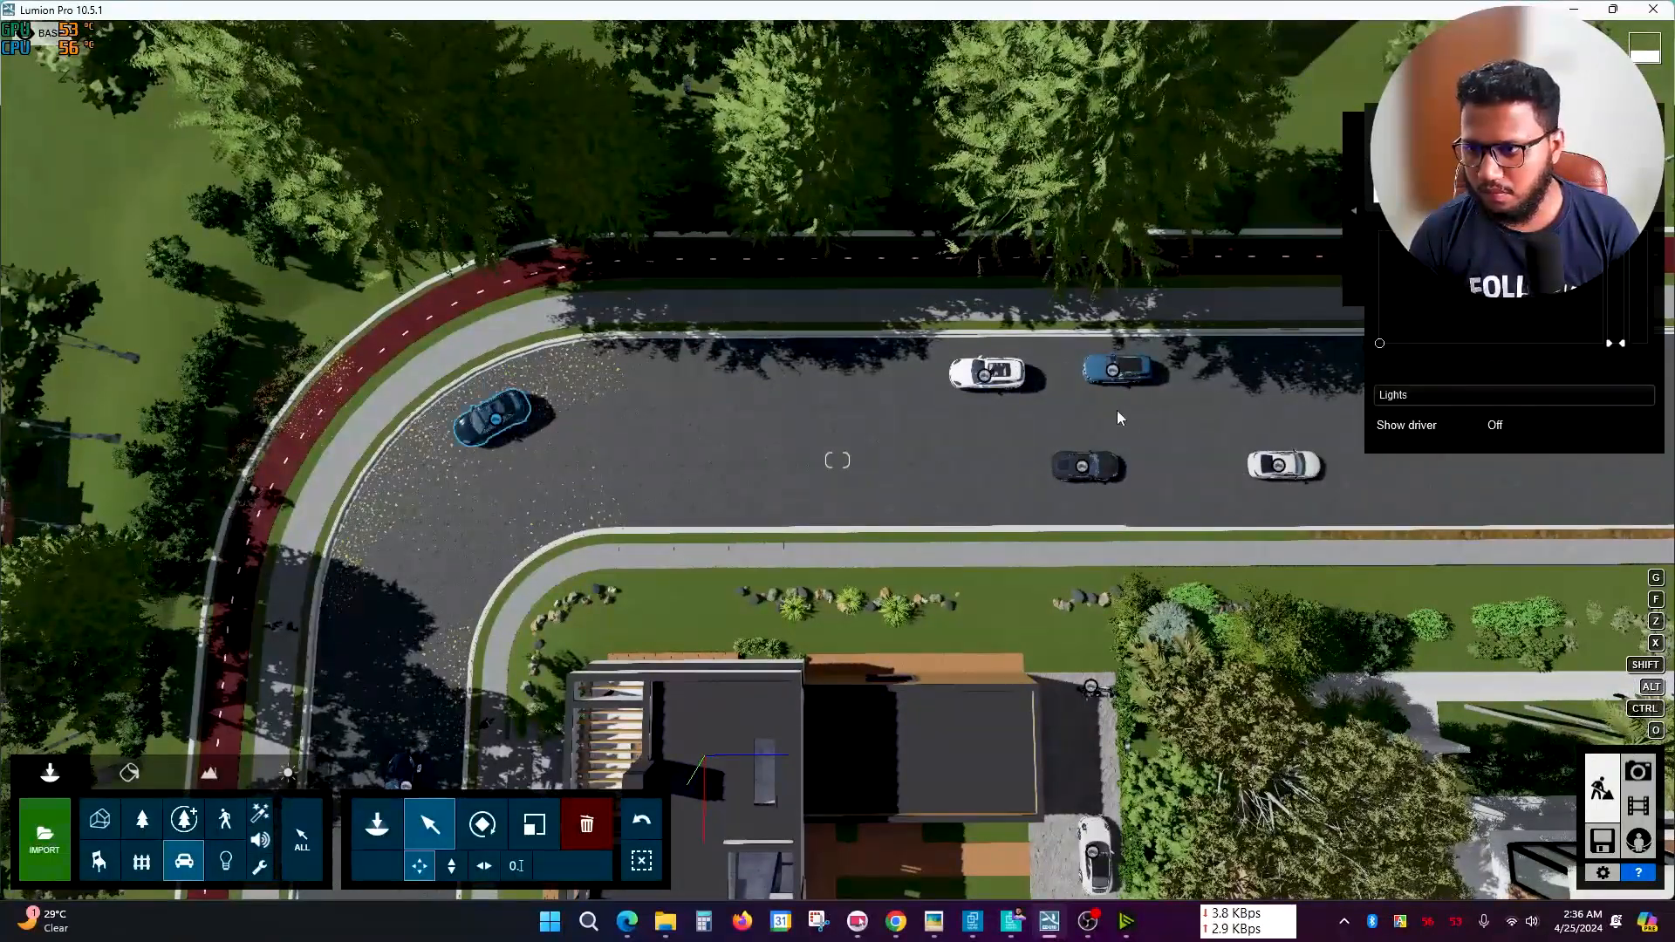
- Return to movie mode and set the car speed of the clip's Mass Move road path to 13.41 mph
right_click_drag(1003, 391, 1161, 577)
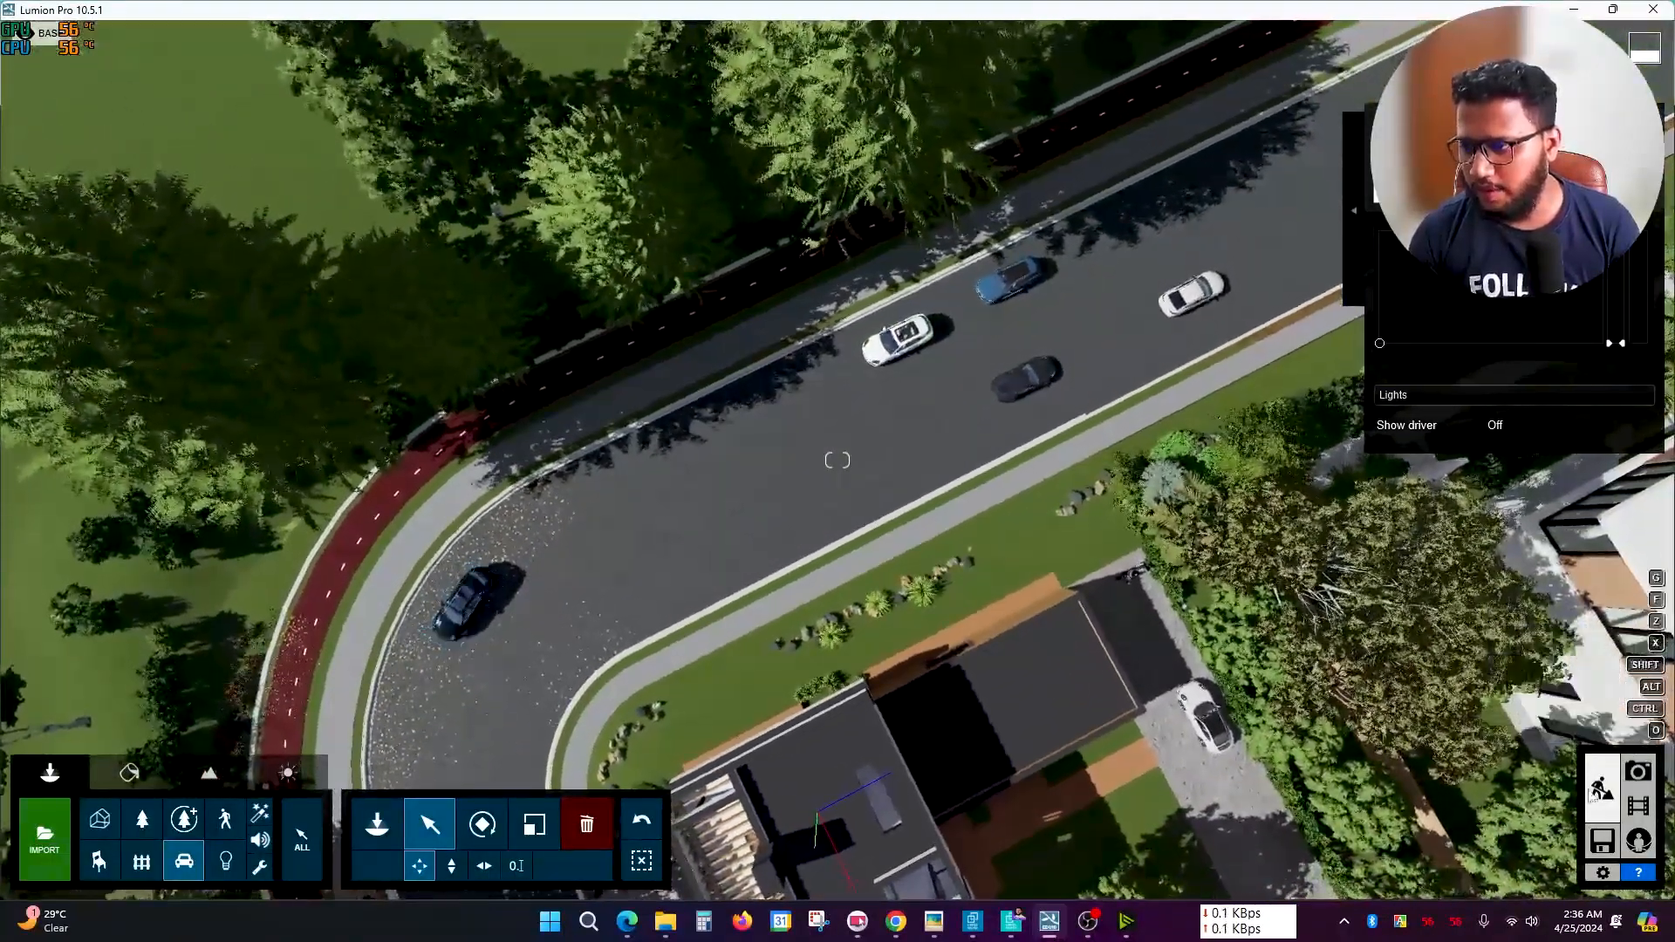
left_click(1639, 804)
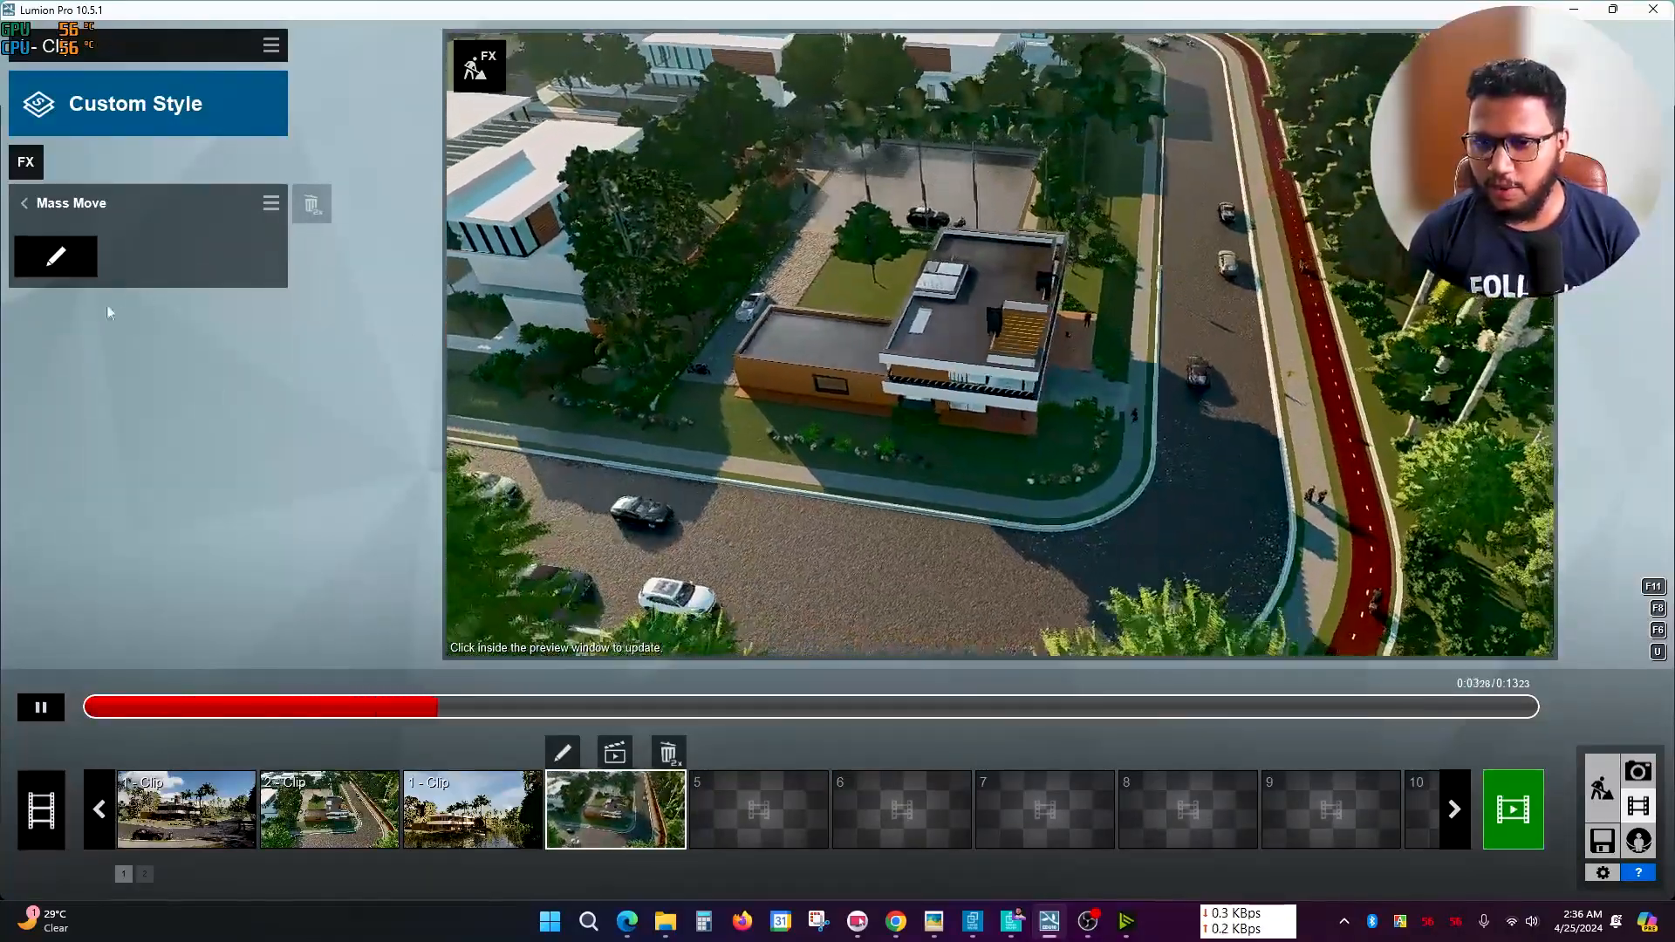
left_click(56, 256)
left_click_drag(239, 862, 251, 862)
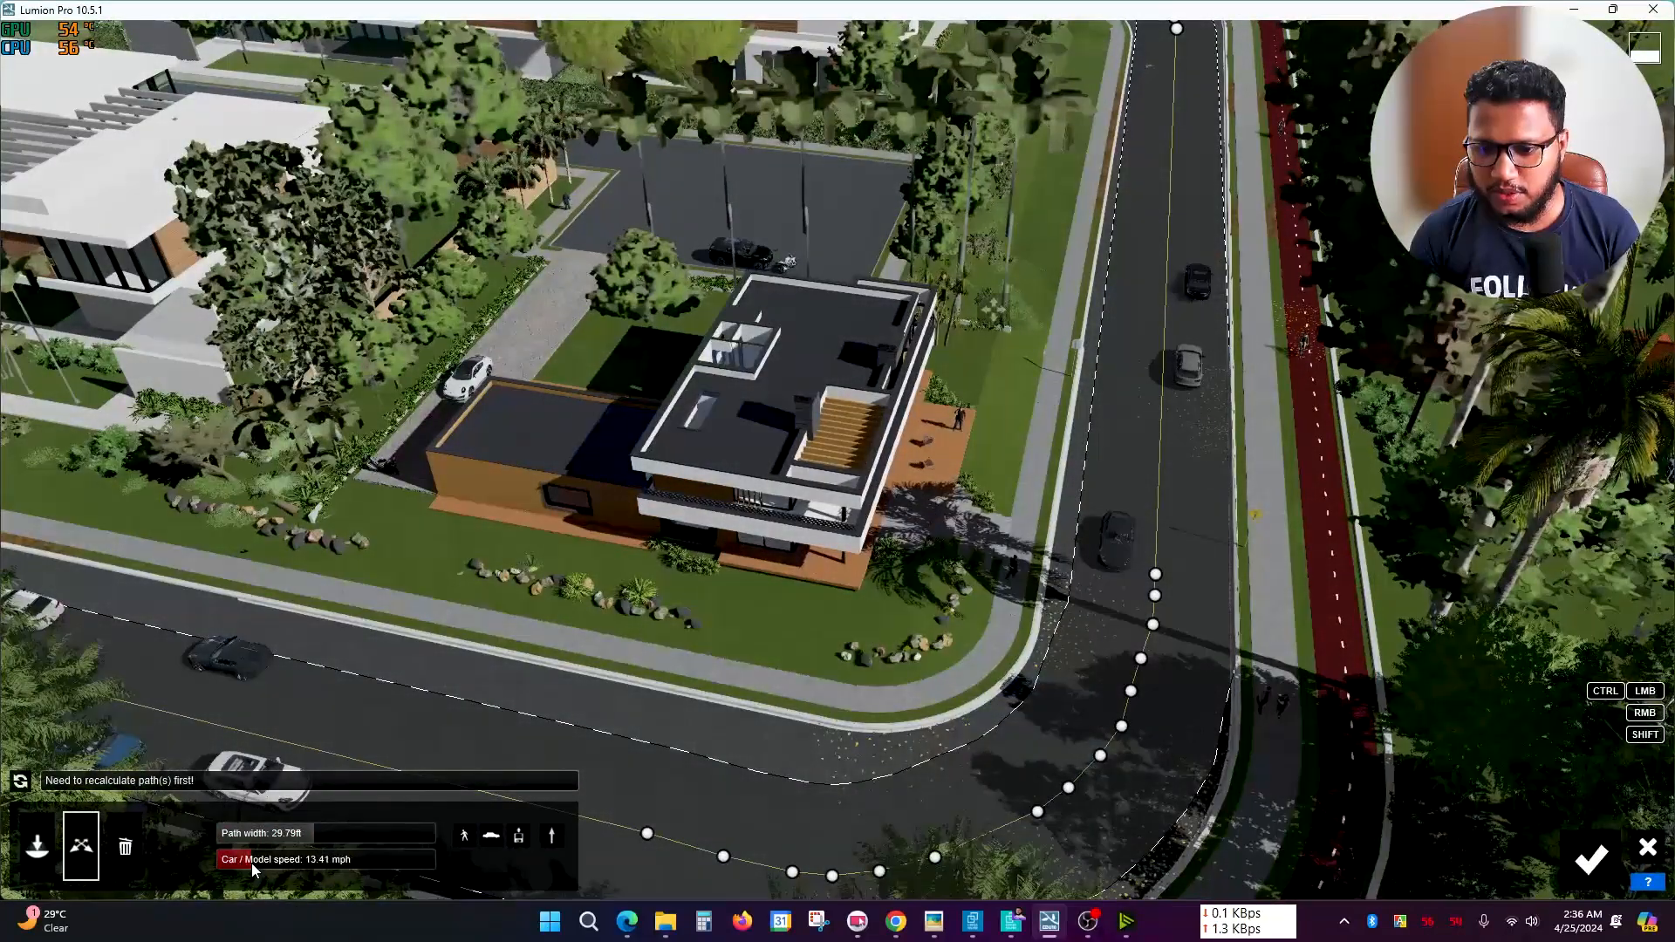
left_click(1591, 862)
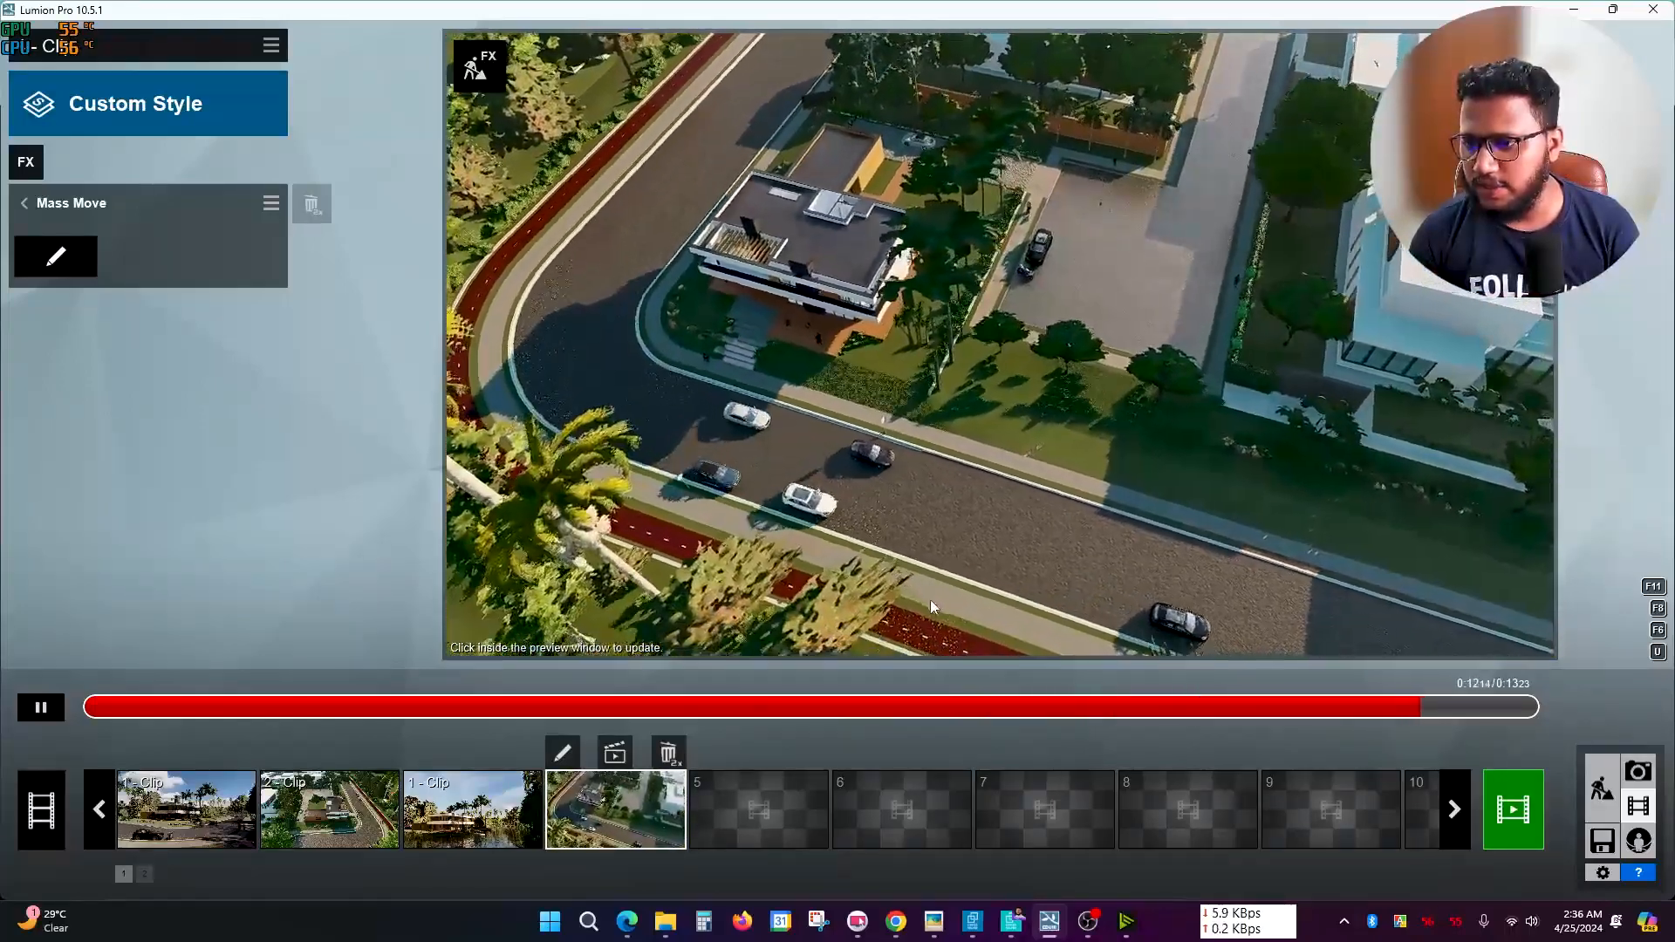
- Raise the car speed of the Mass Move road path to 22.44 mph
left_click(562, 752)
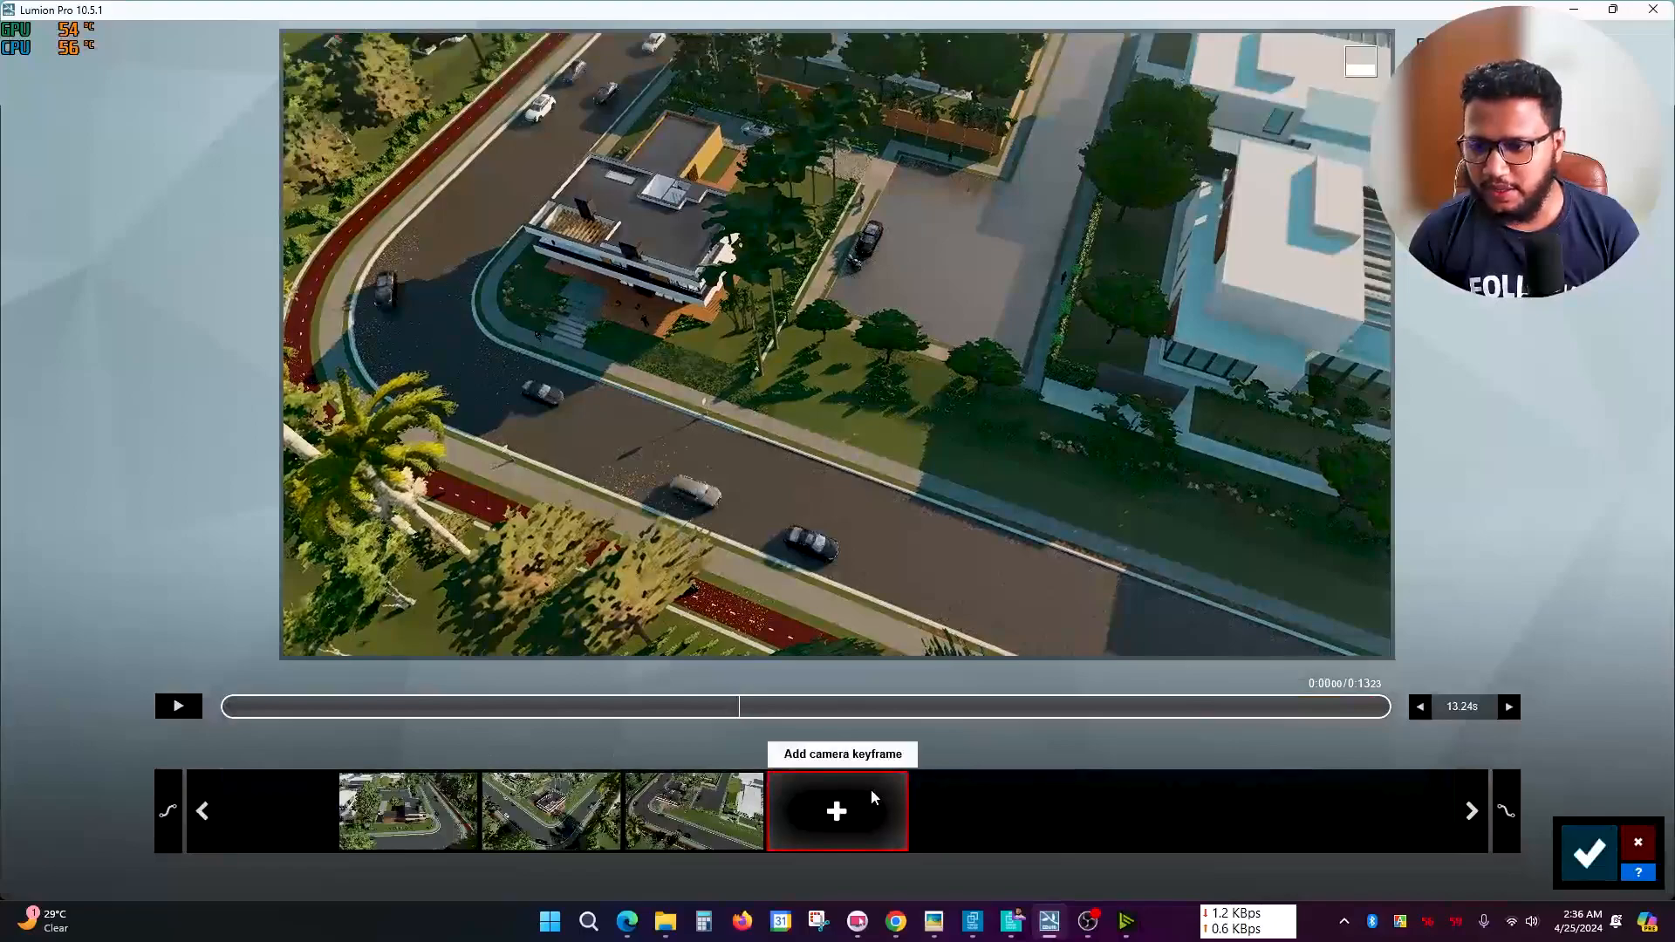
left_click(1590, 852)
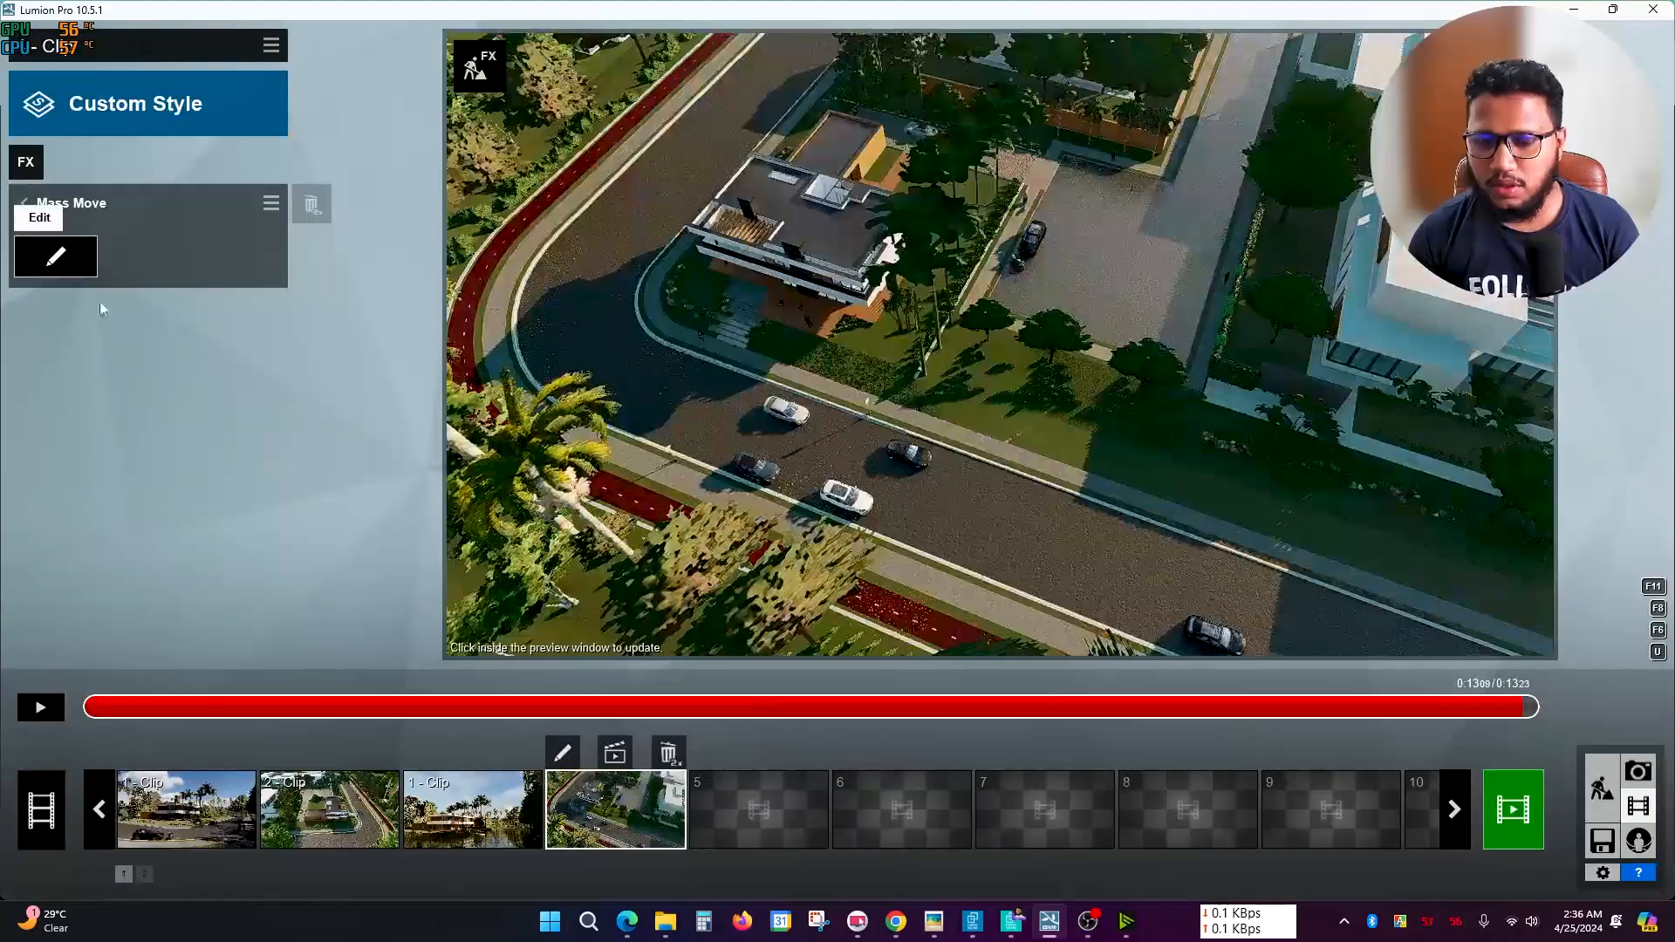
left_click(56, 255)
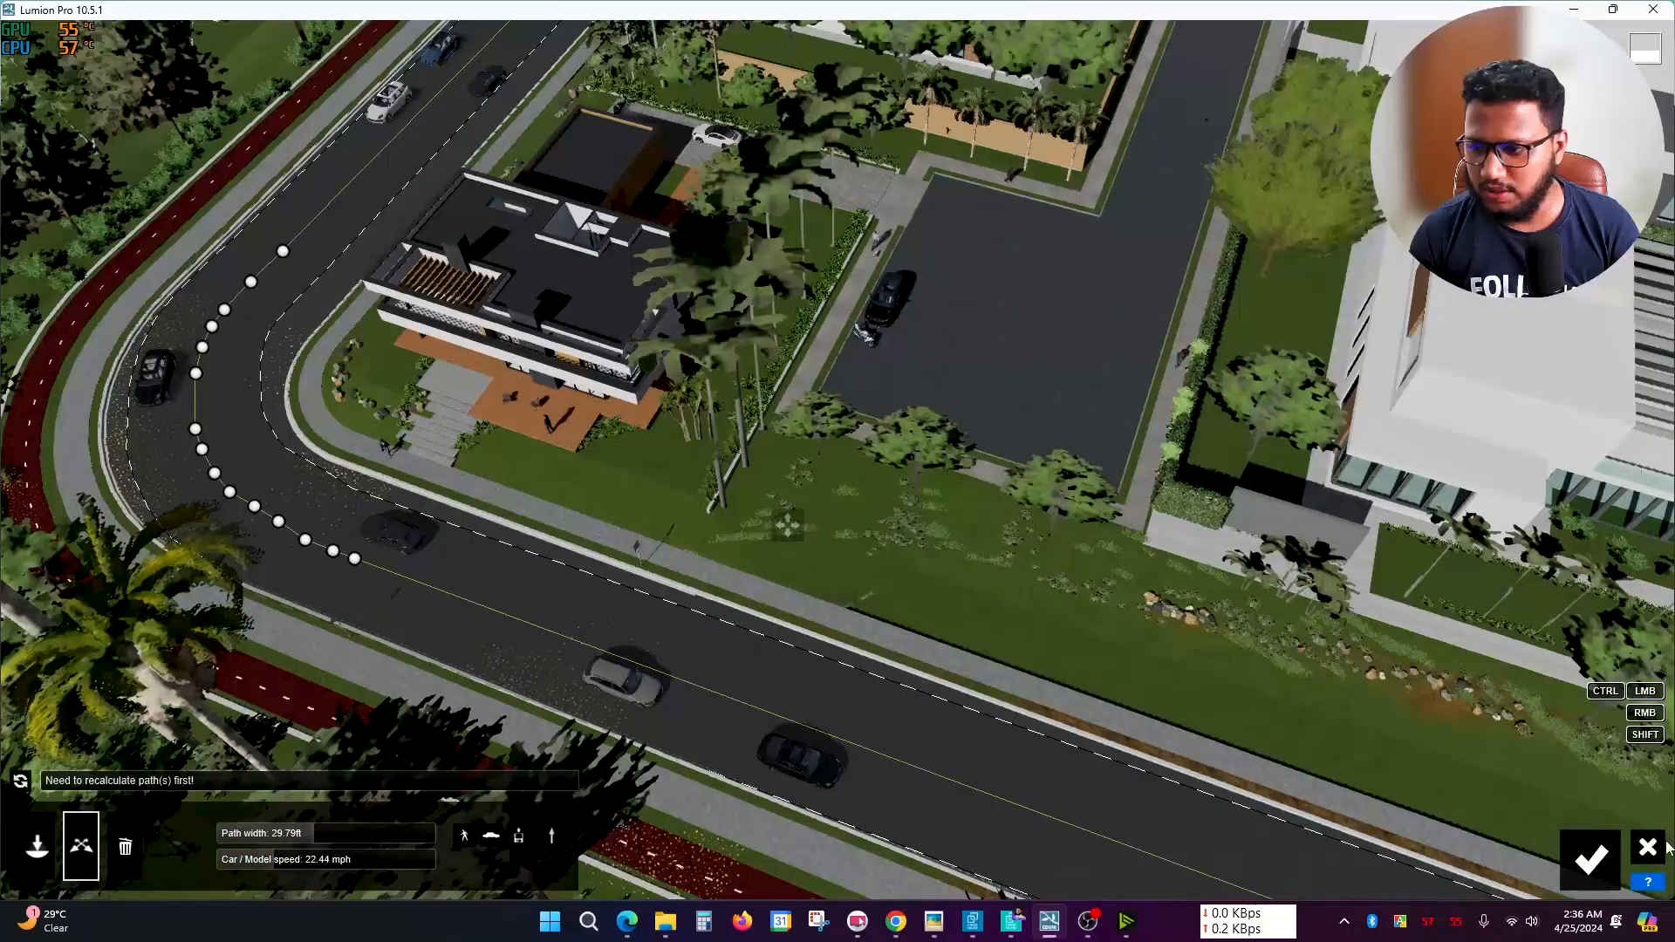
left_click(1590, 855)
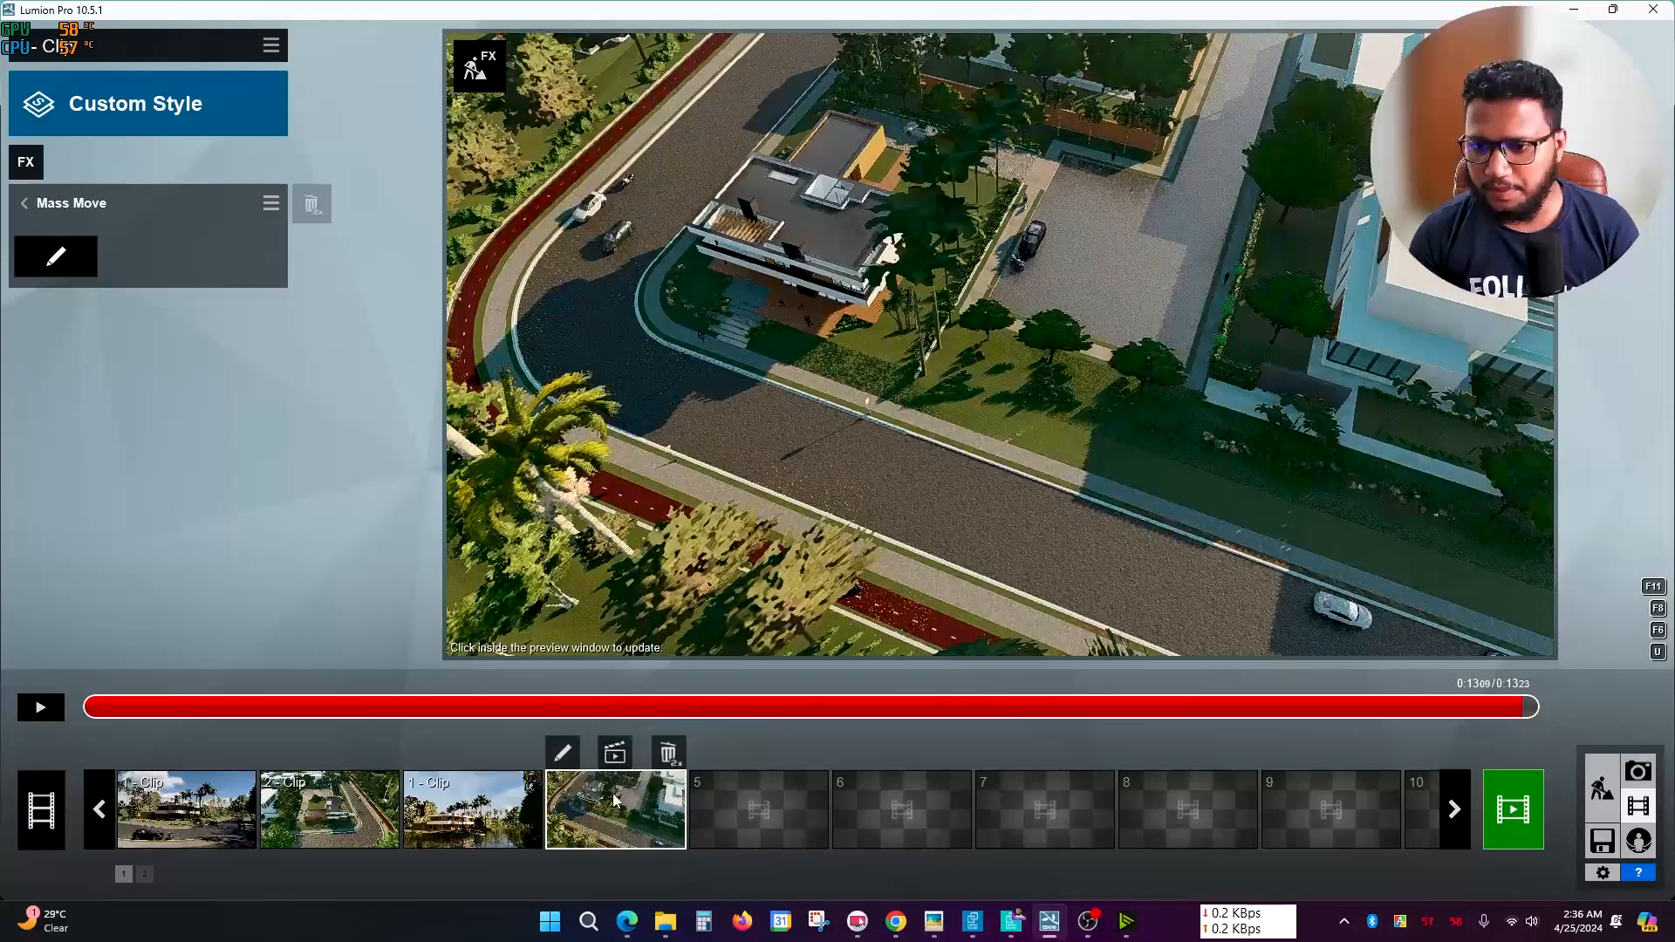
- Rewind the clip to its start and play it to check the traffic movement
left_click(123, 703)
left_click(87, 706)
left_click(41, 708)
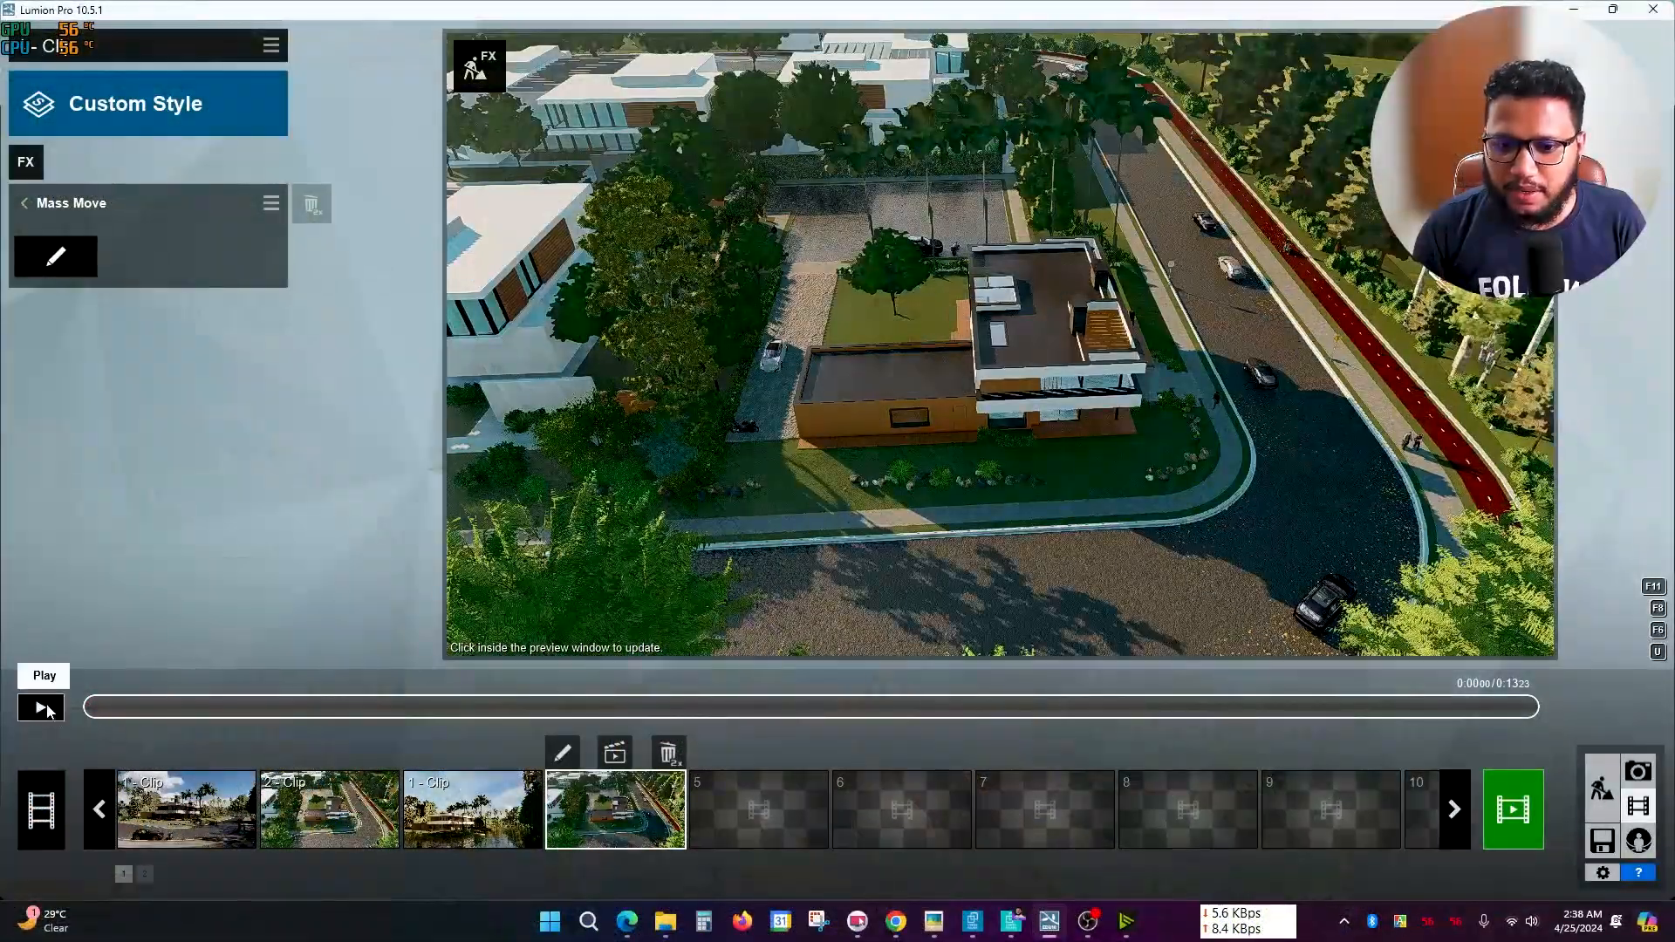
left_click(40, 707)
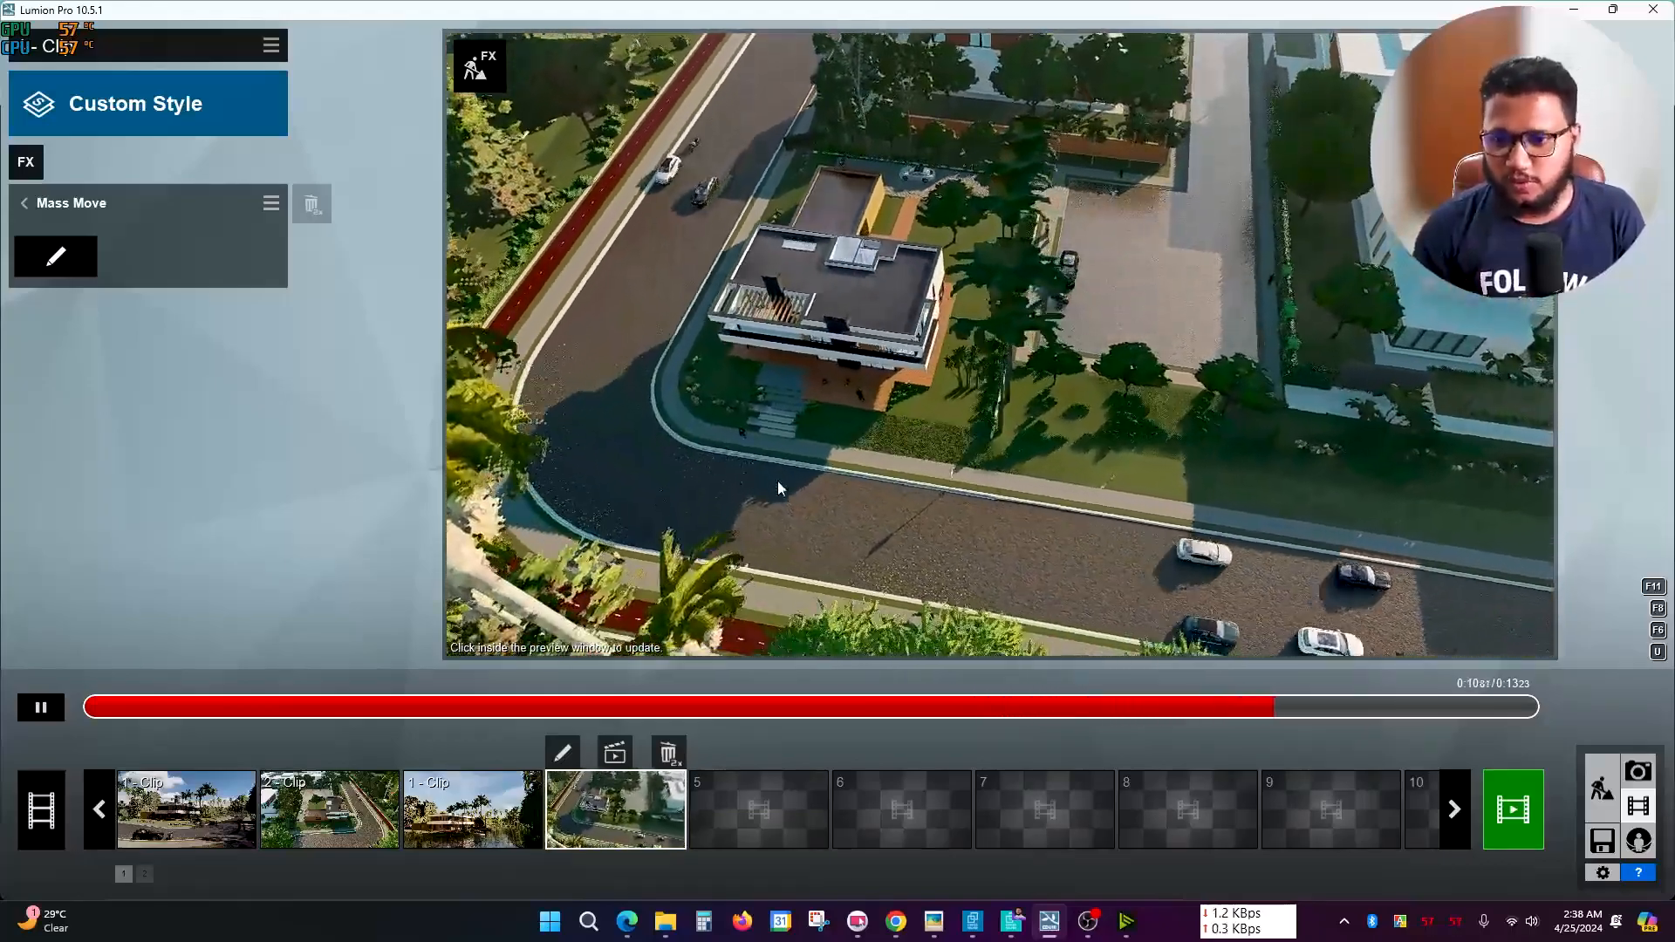
- Reopen the clip's Mass Move effect for path editing
left_click(562, 753)
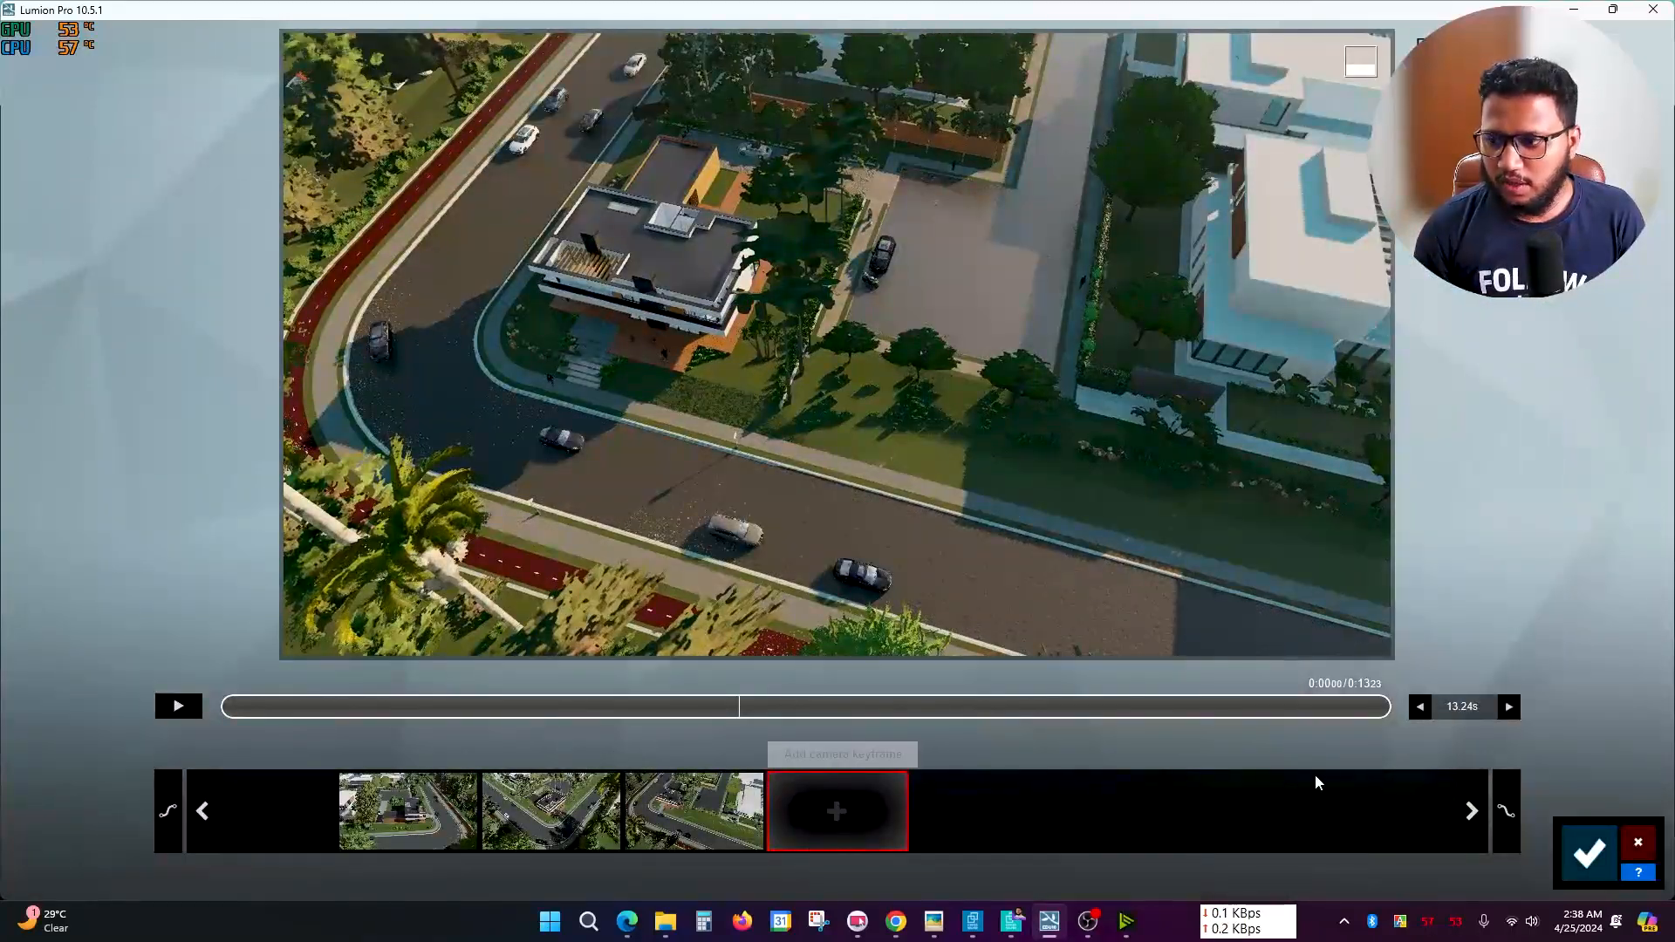
left_click(1571, 851)
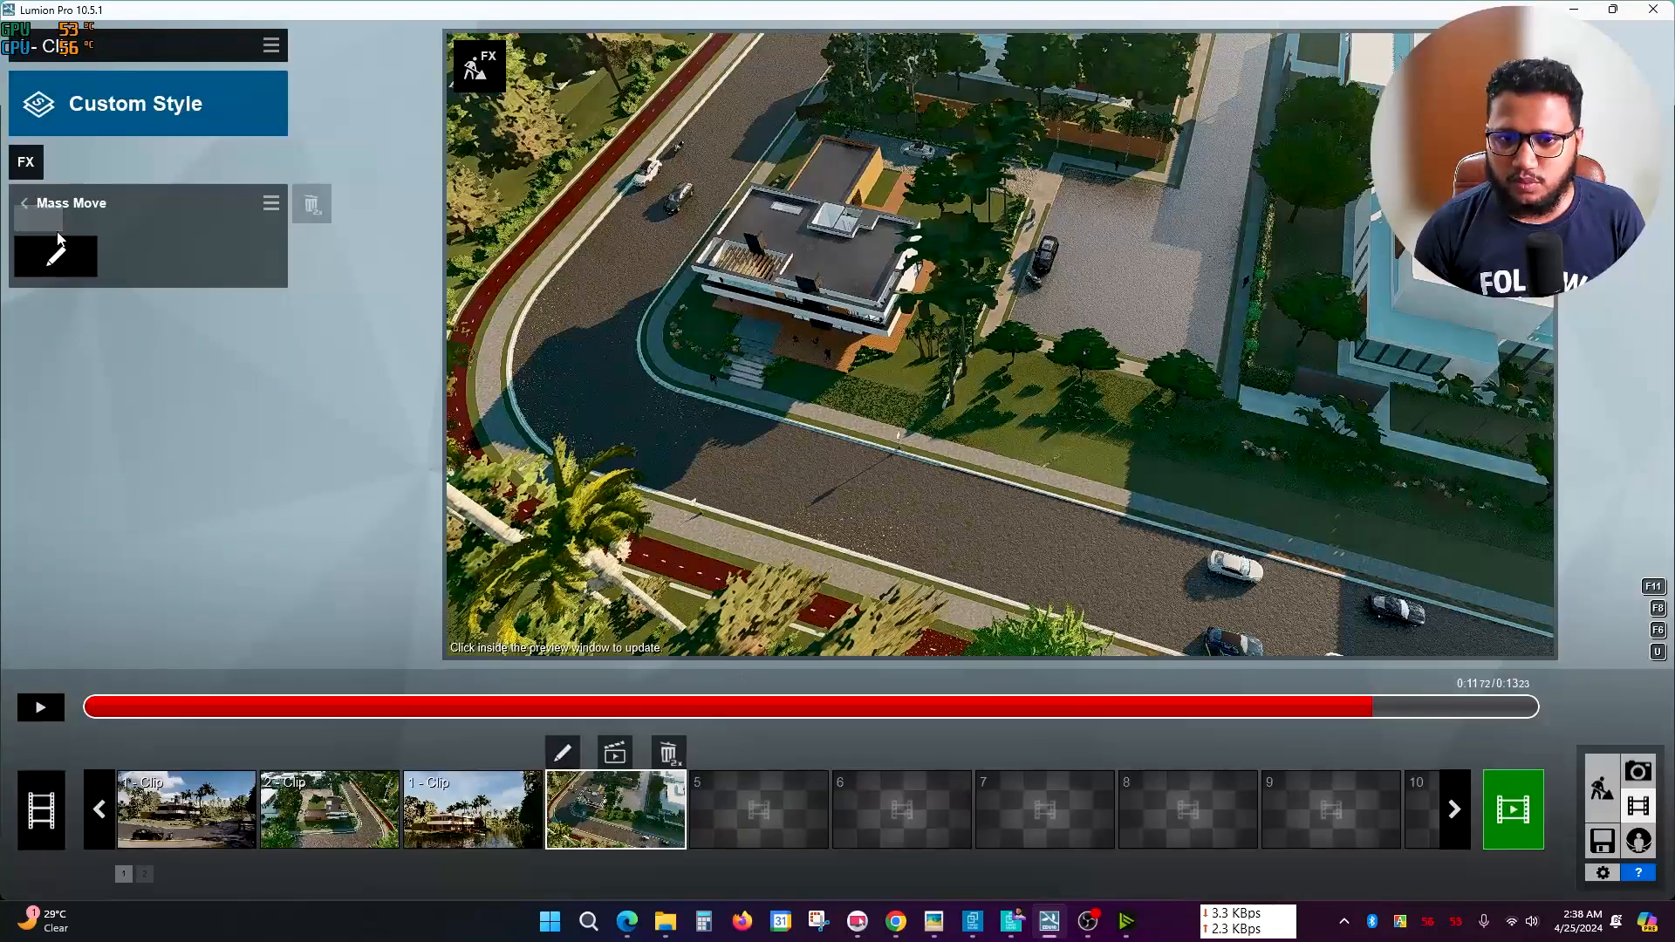
left_click(55, 254)
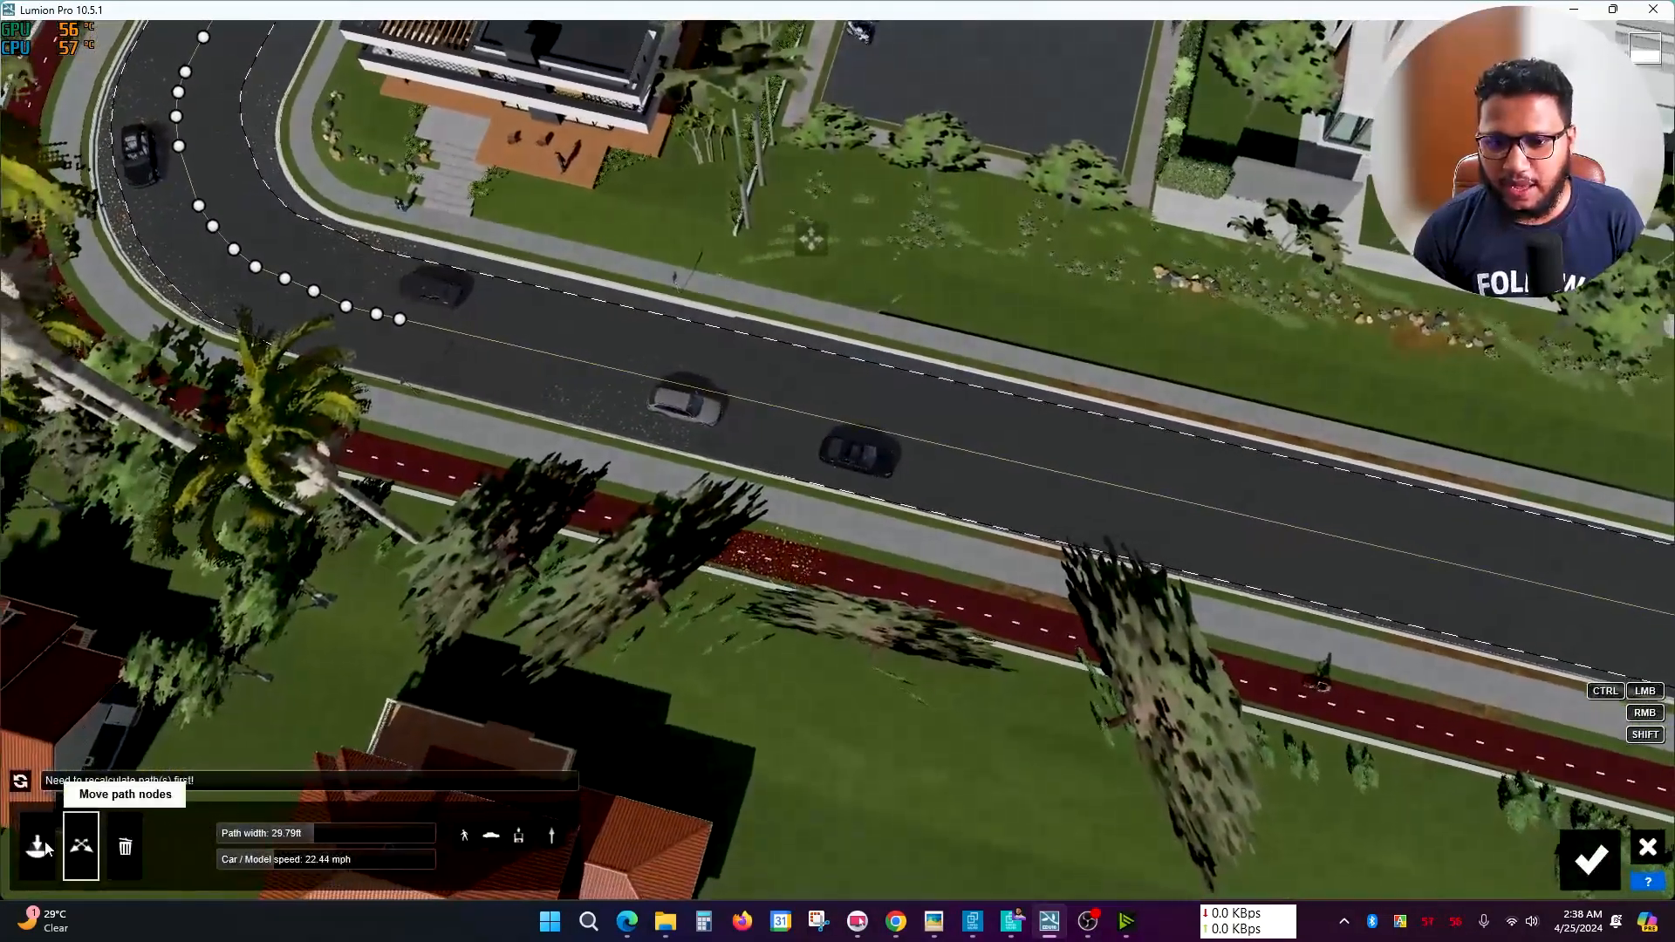
left_click(37, 846)
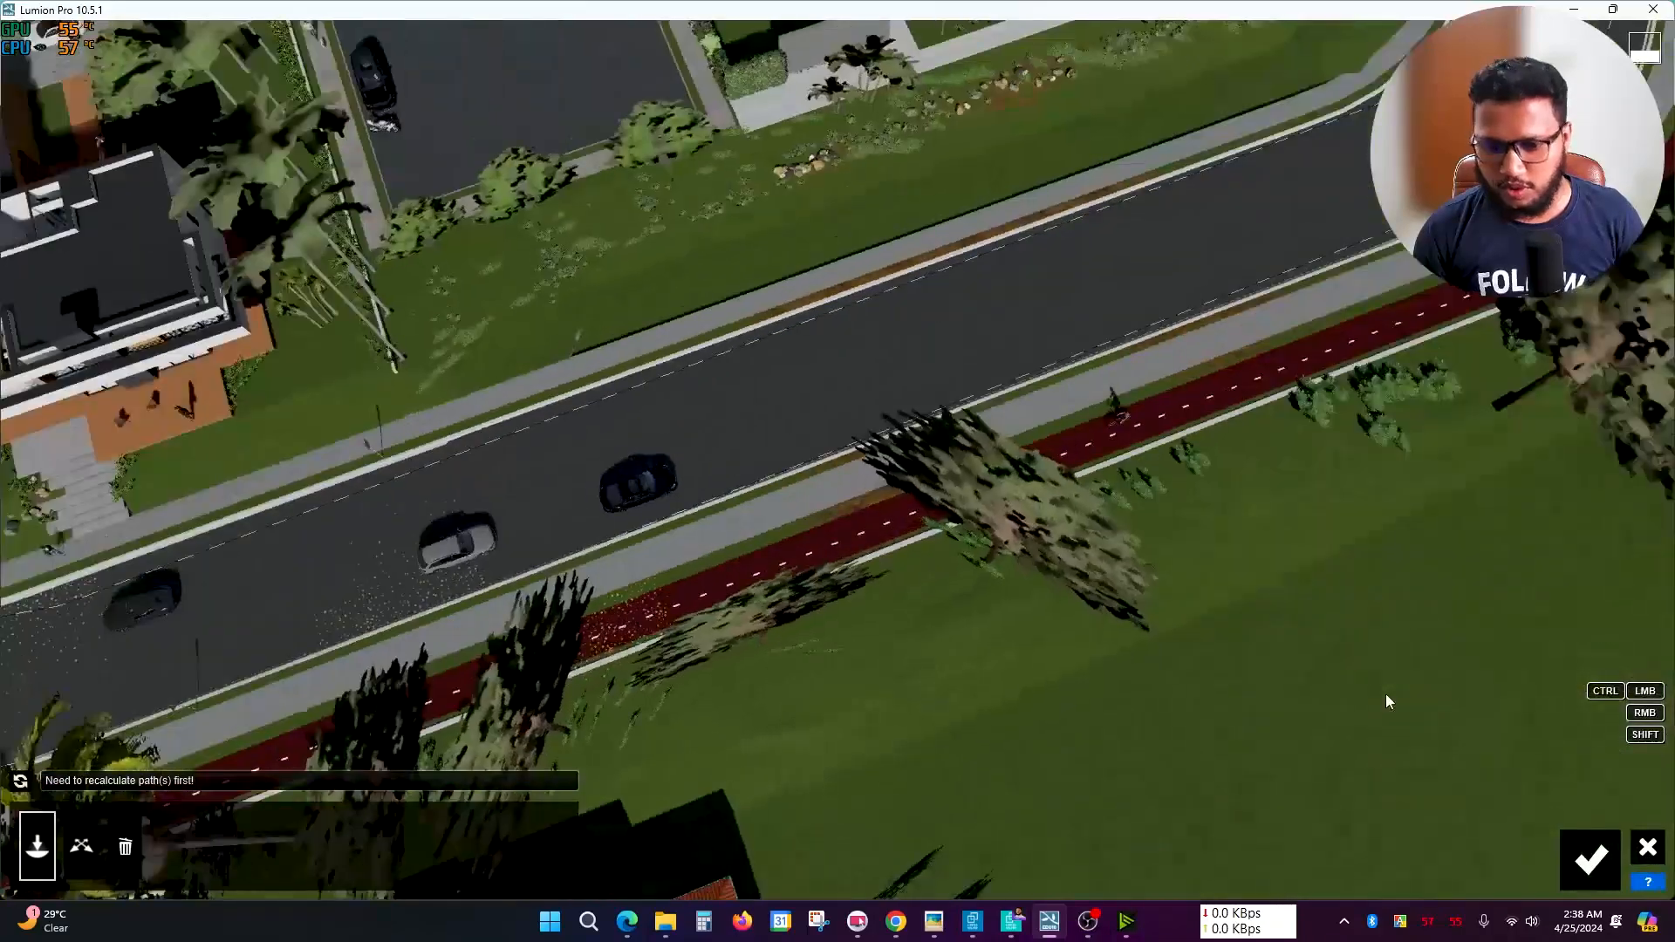
right_click_drag(1385, 693, 1154, 512)
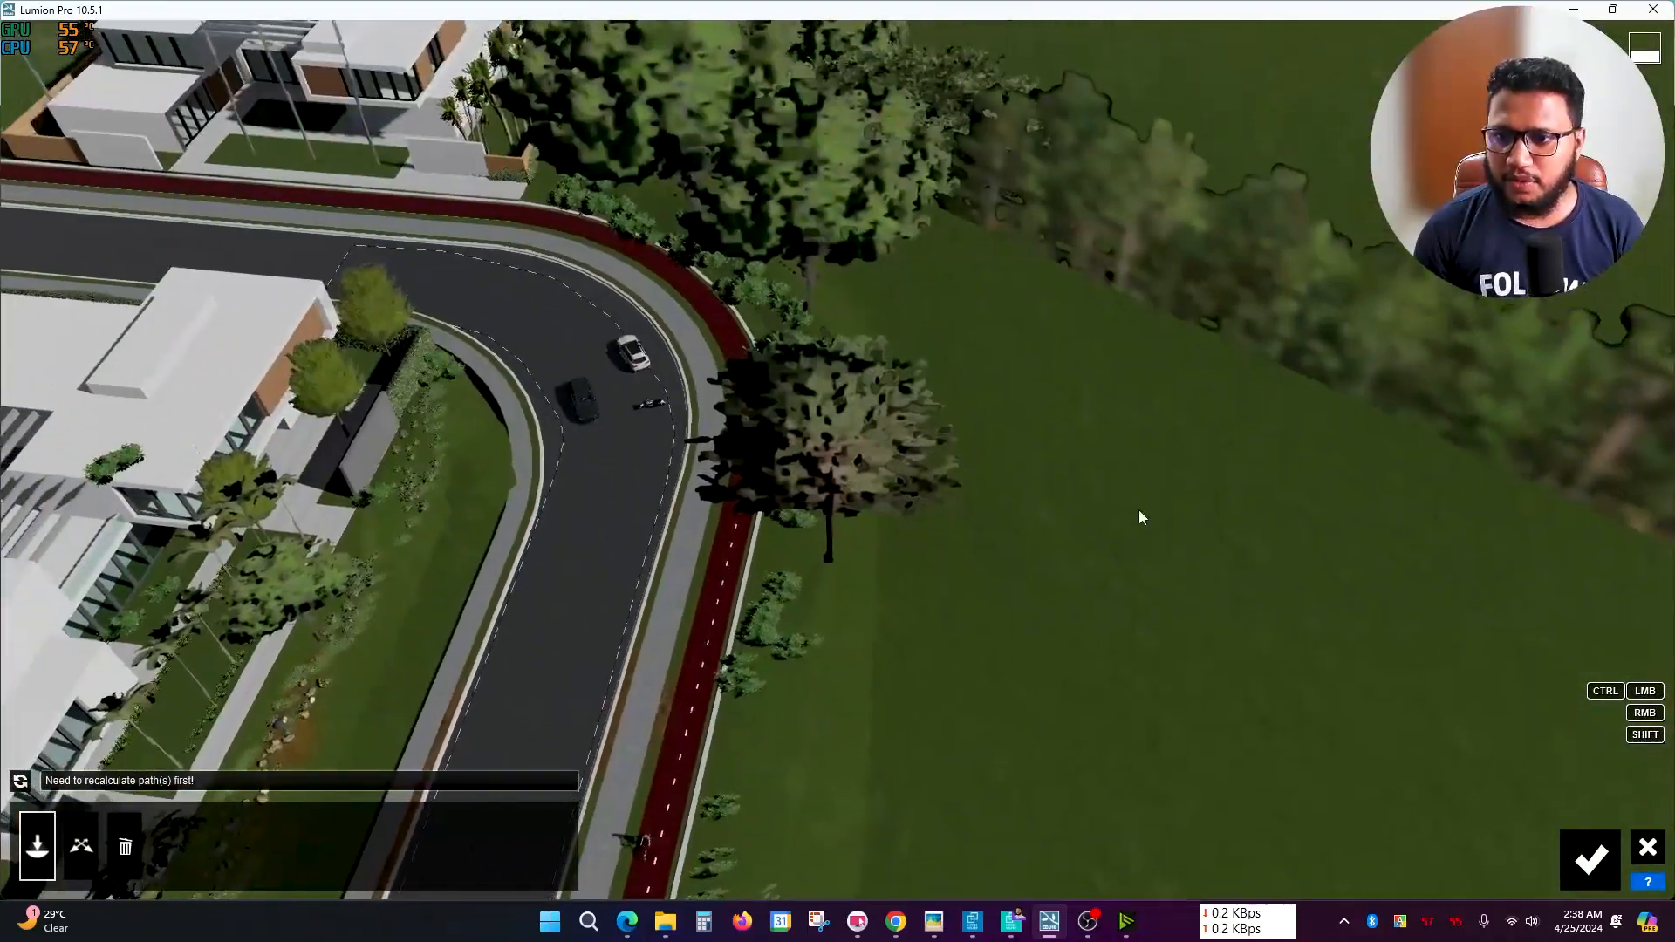
right_click_drag(804, 478, 727, 505)
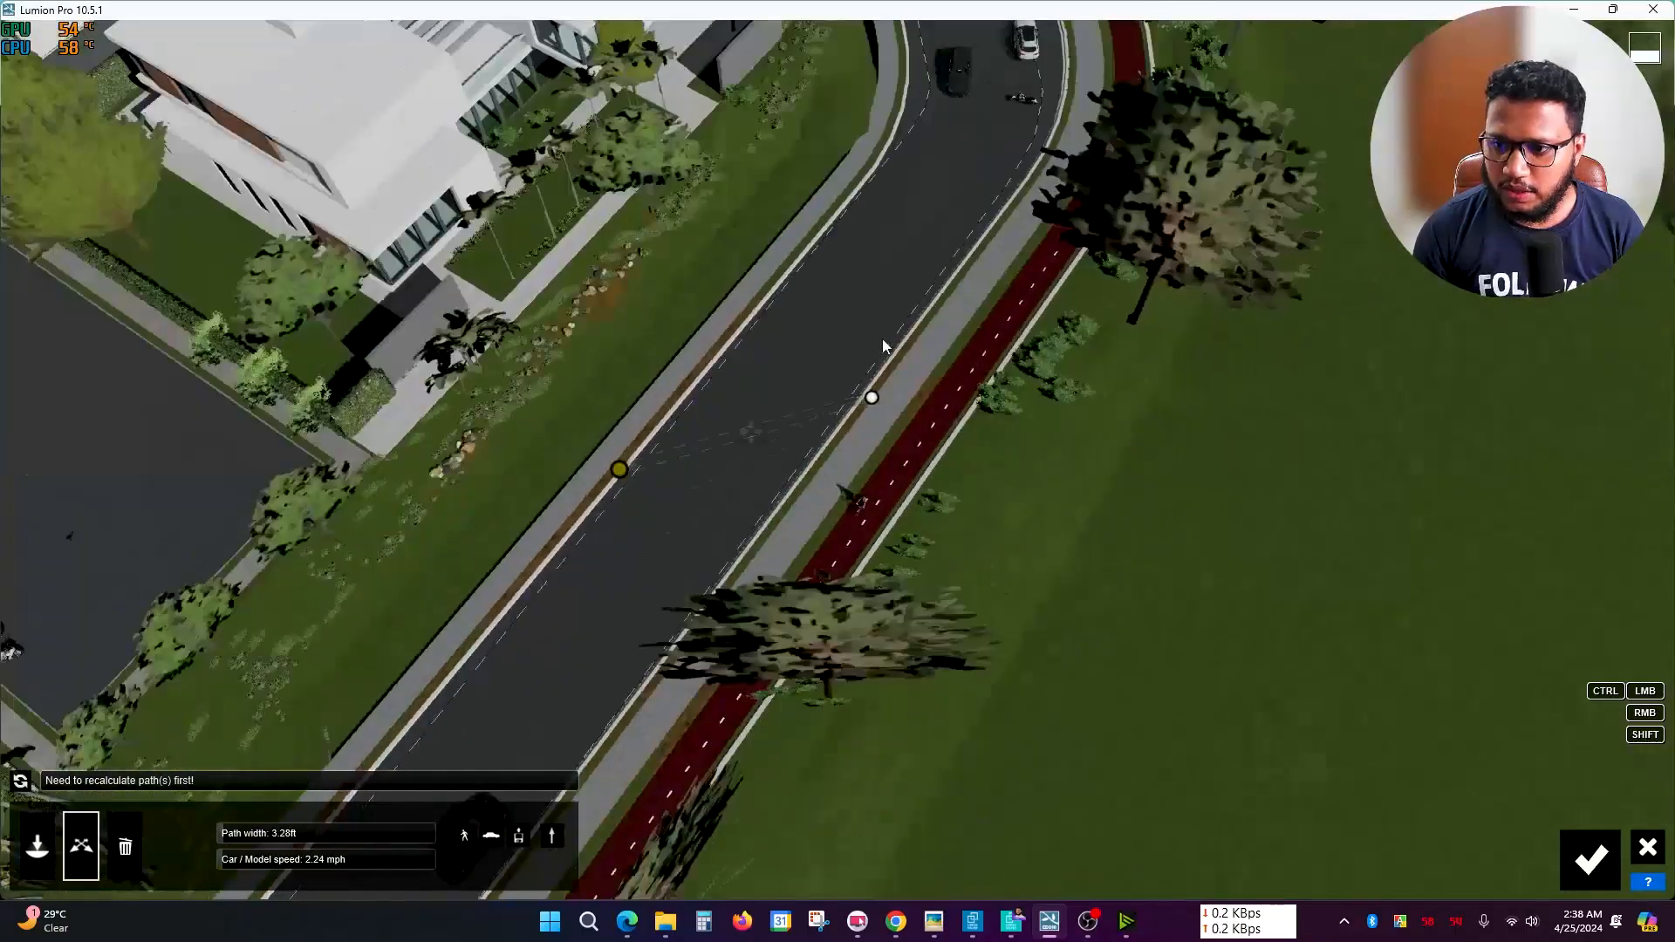
right_click_drag(882, 338, 1013, 480)
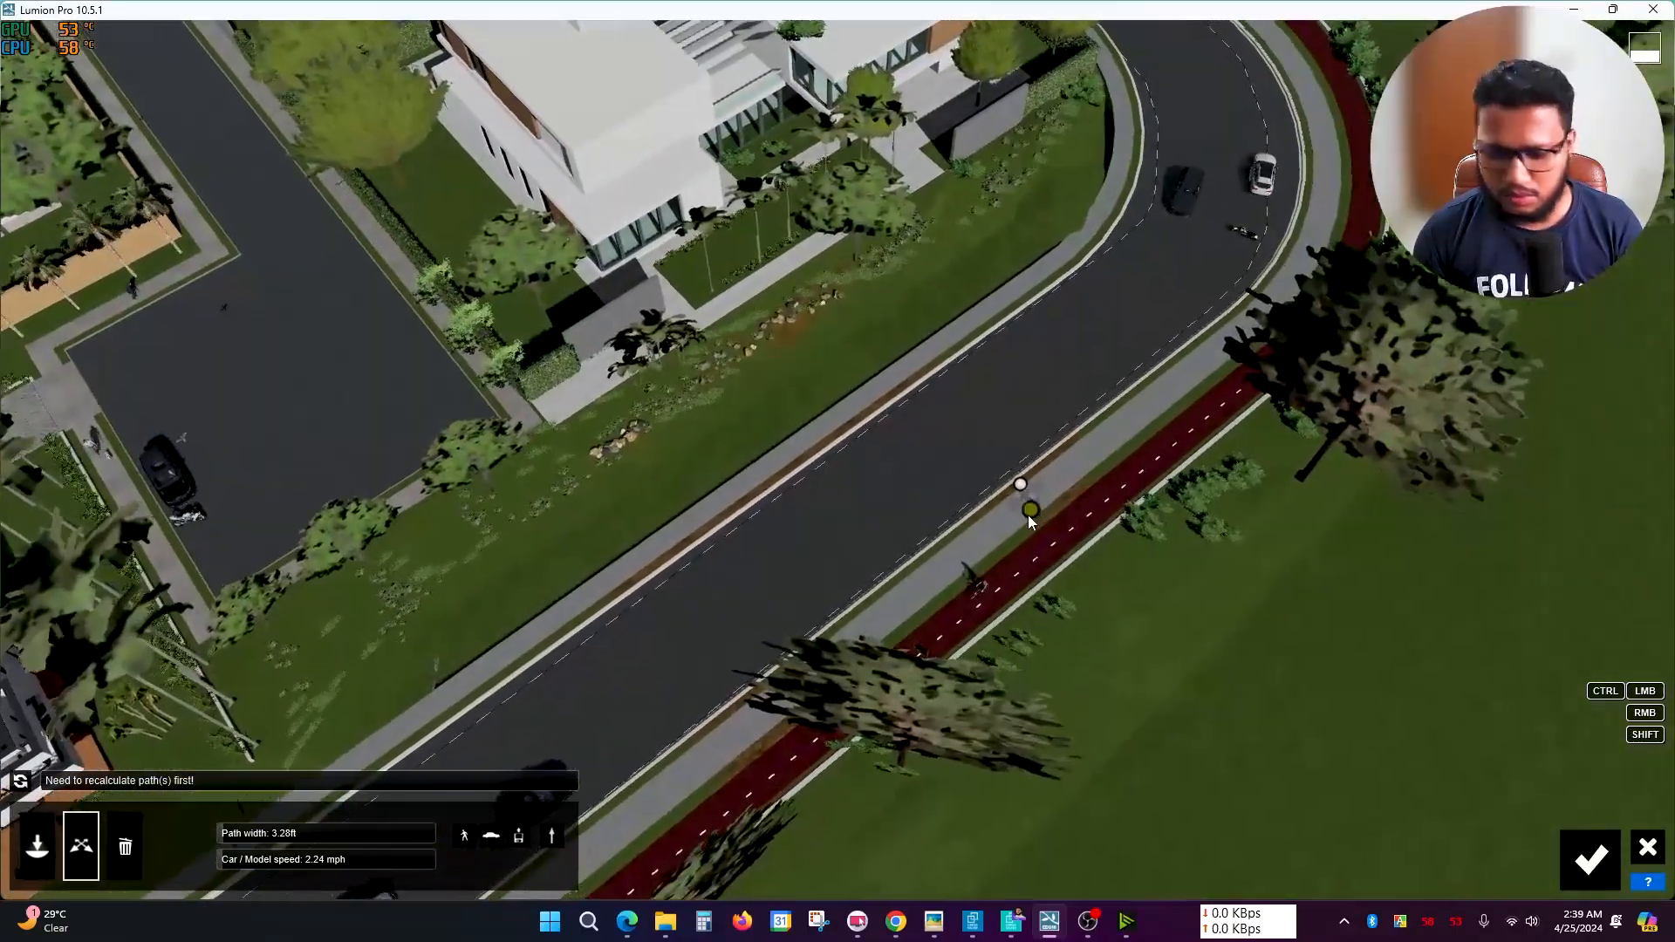
left_click(125, 847)
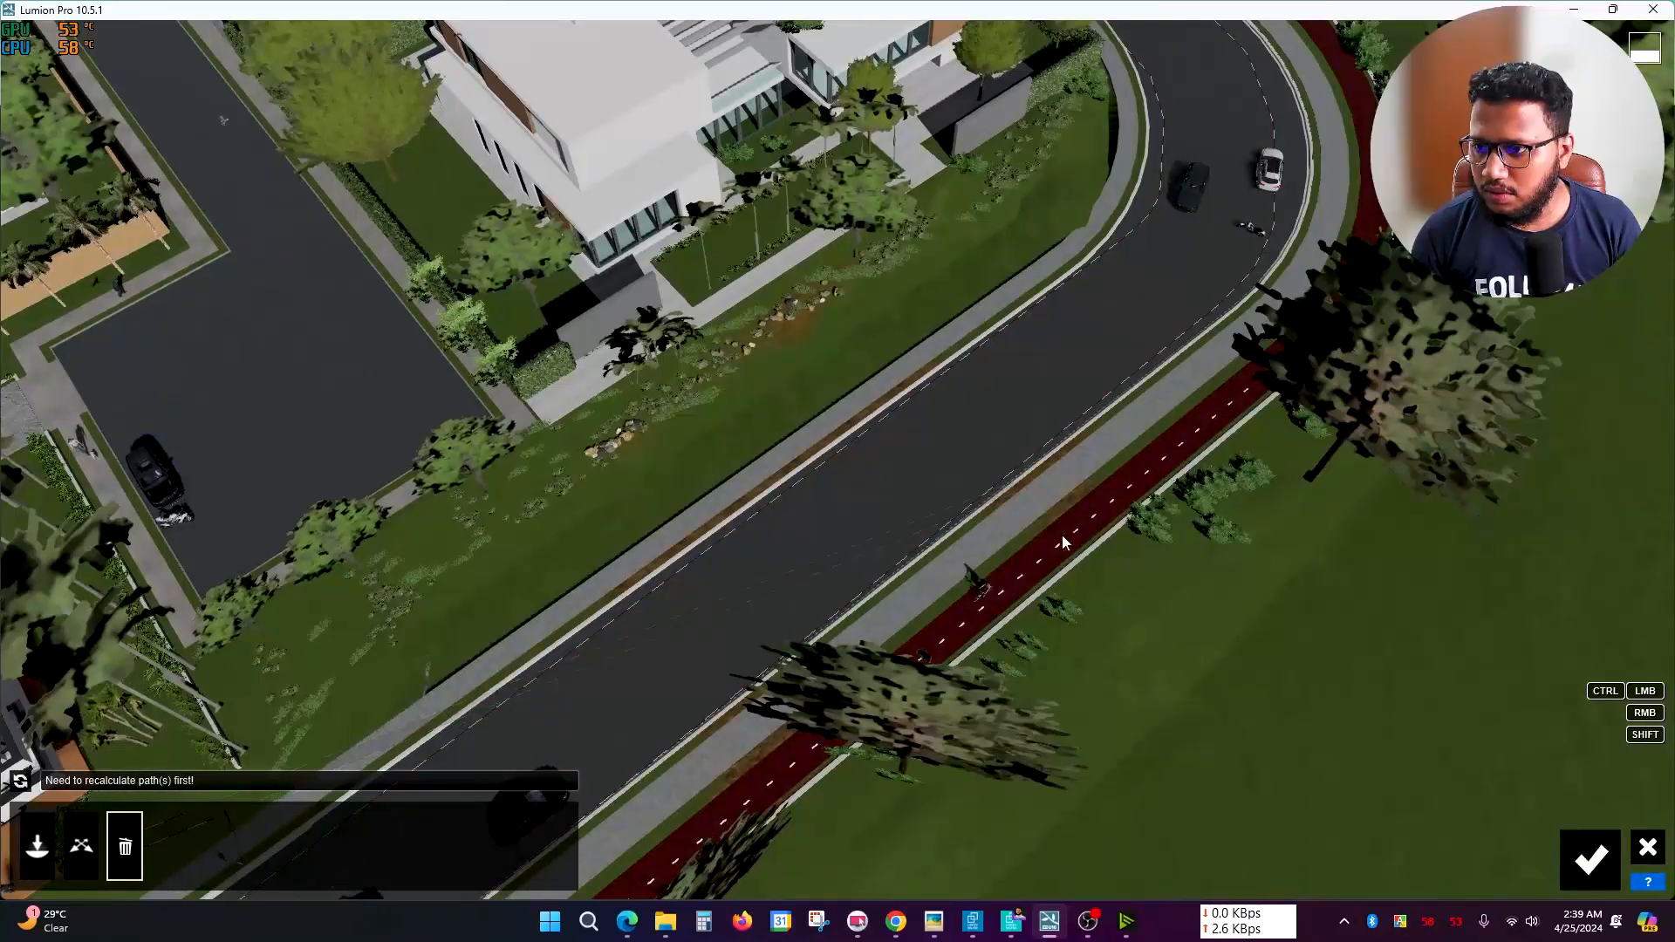
right_click_drag(1035, 546, 1197, 472)
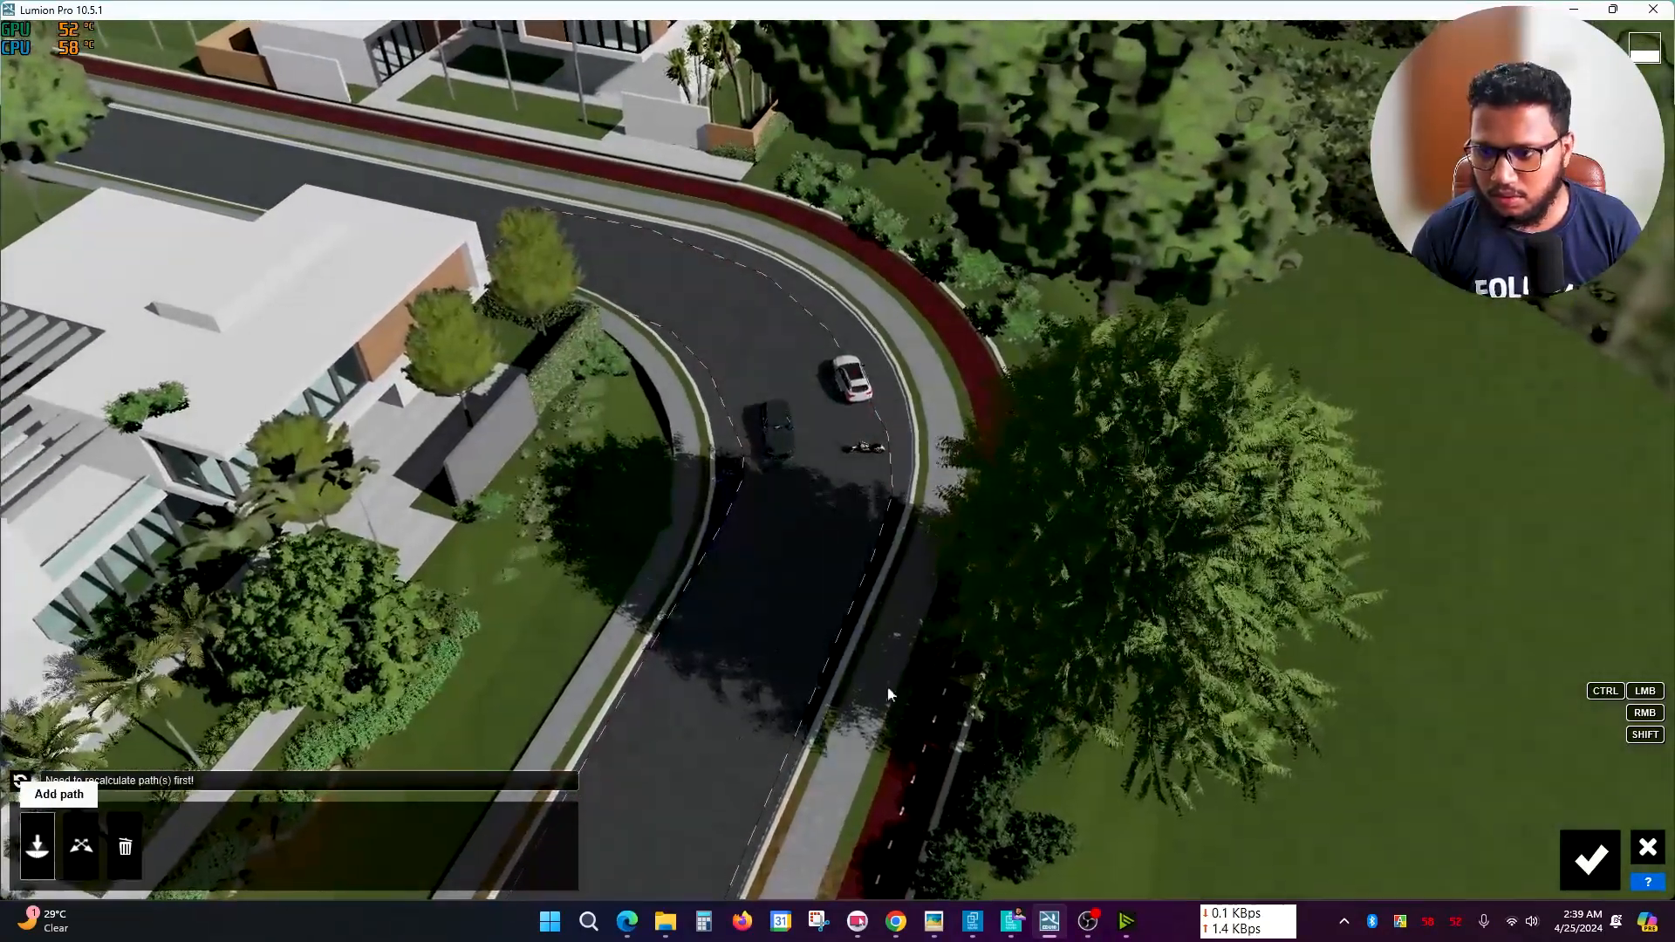
- Add a Mass Move path along the outer sidewalk from near the far road bend to the two pedestrians at the house corner
left_click(38, 846)
right_click_drag(860, 515, 966, 676)
scroll(822, 610, "up", 4)
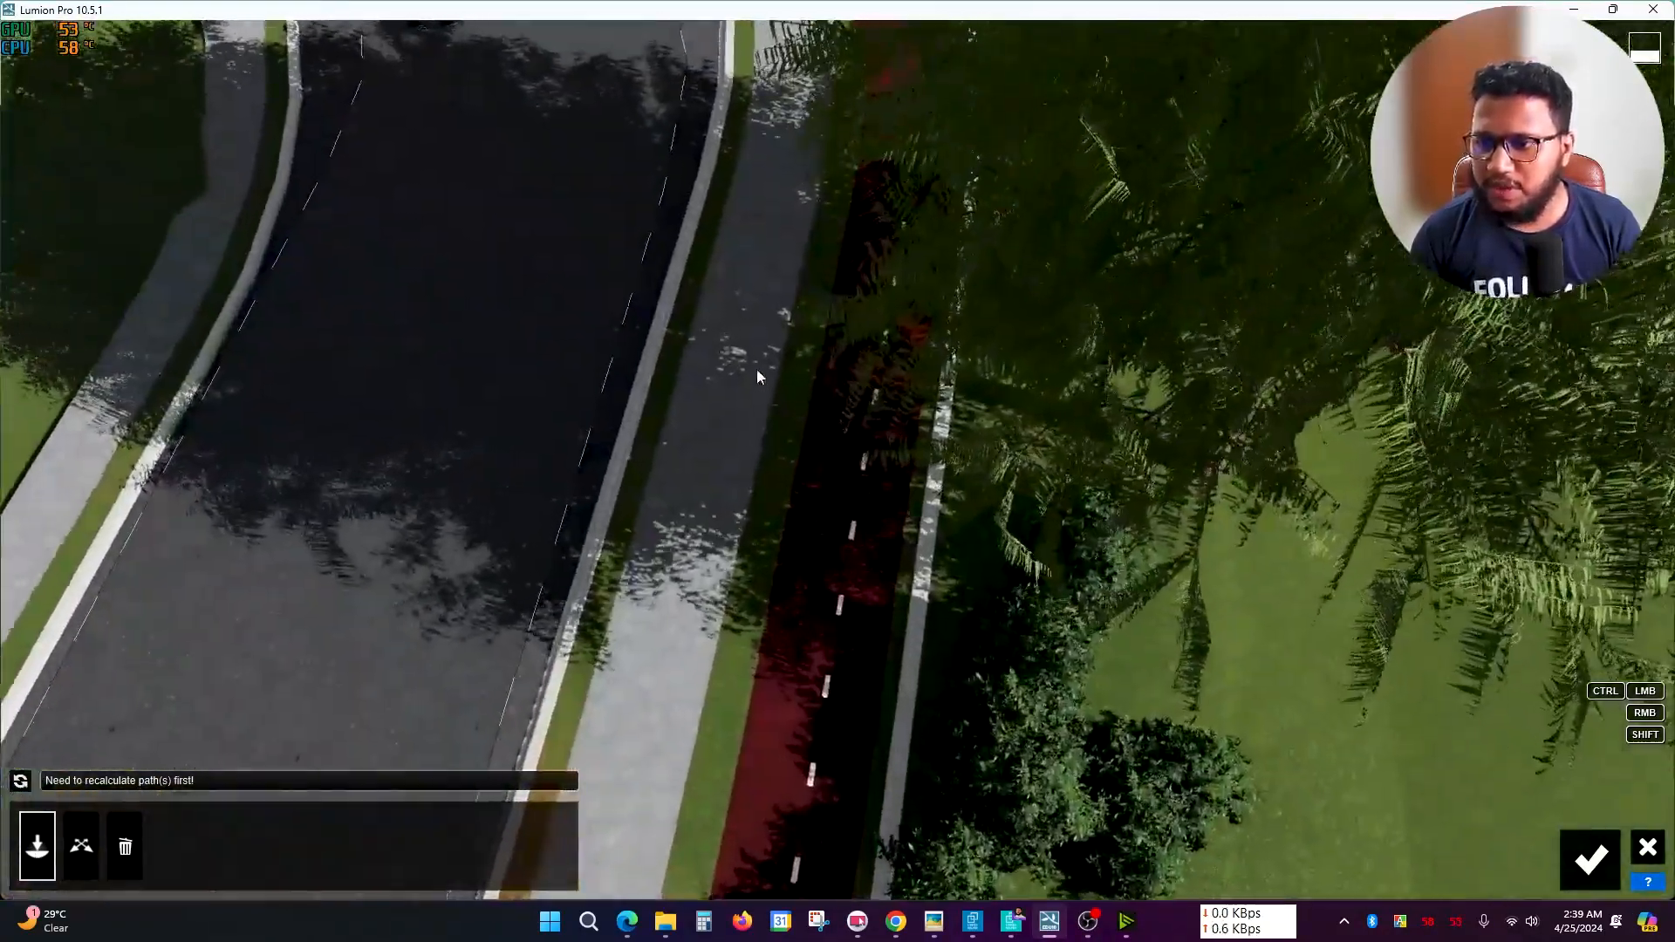
left_click(733, 340)
right_click_drag(733, 340, 891, 416)
scroll(830, 424, "down", 3)
scroll(831, 540, "up", 3)
scroll(892, 419, "up", 3)
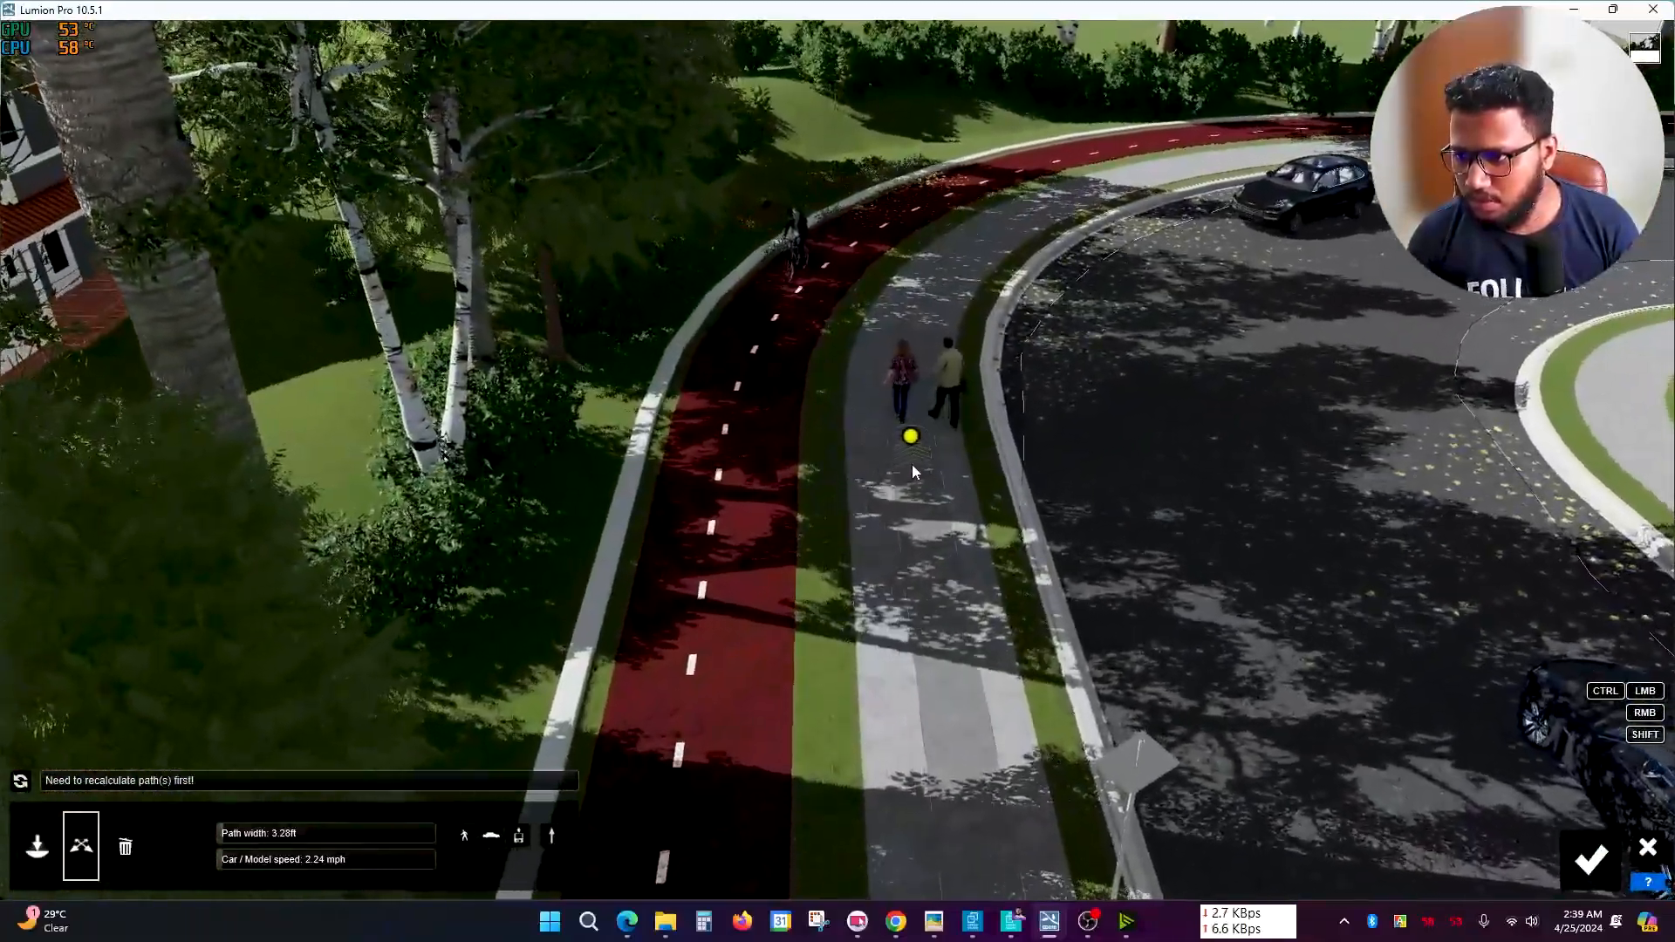
- Try to extend the sidewalk's Mass Move path past the two pedestrians at the house corner
right_click_drag(1026, 343, 1171, 453)
key("d")
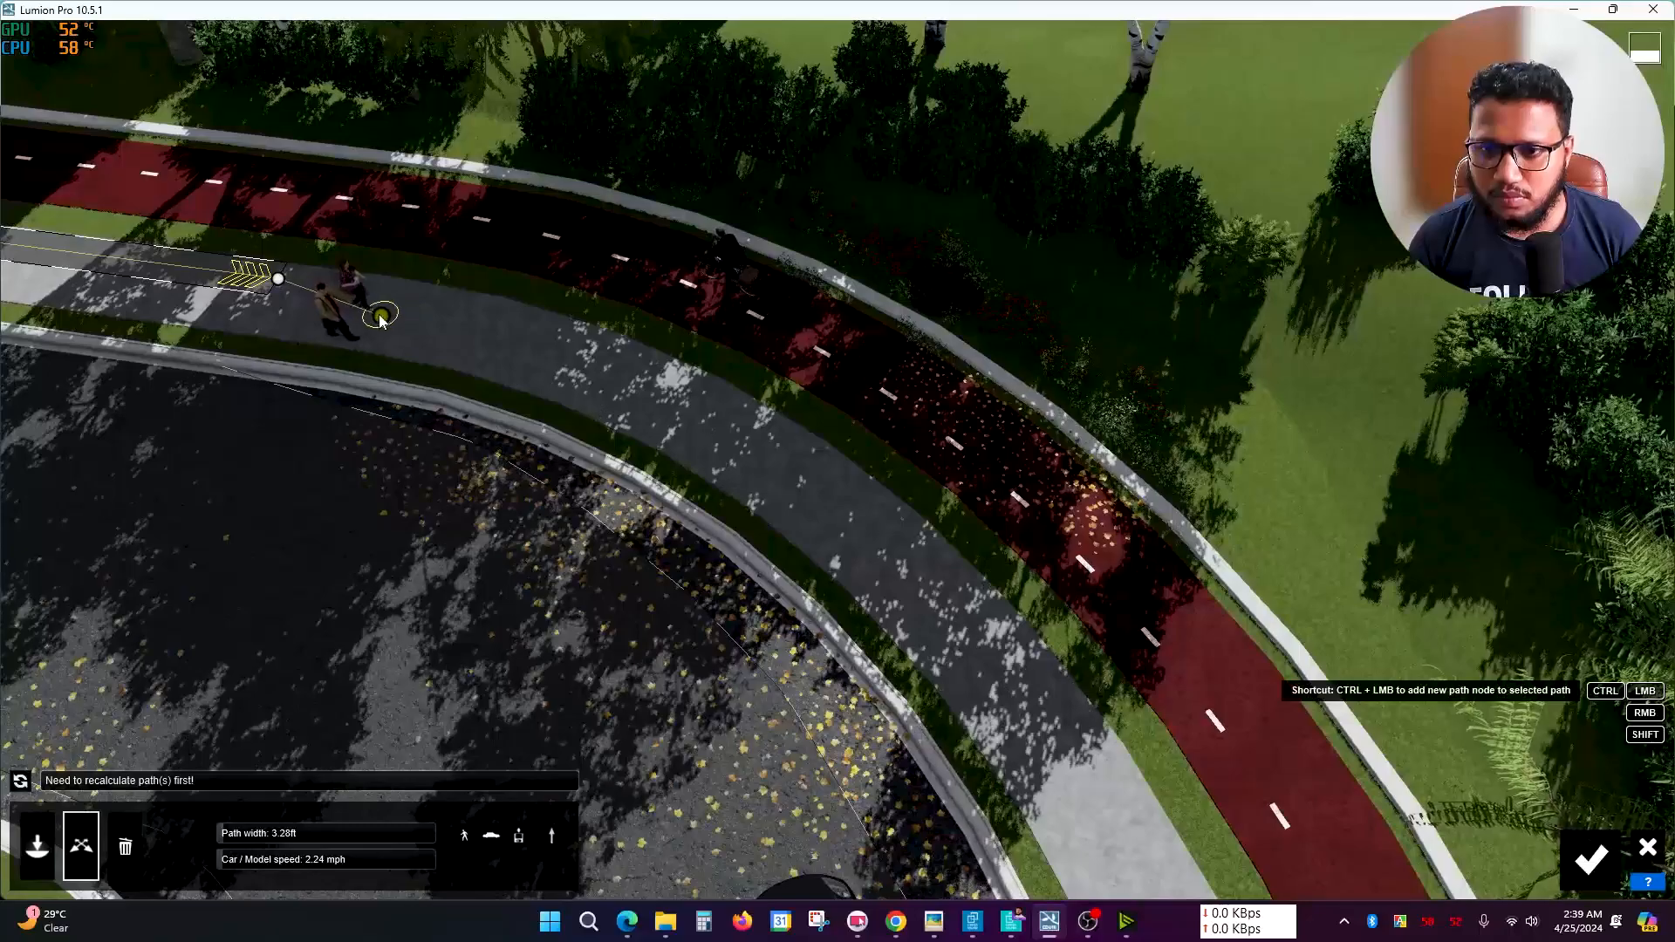
key("w")
key("shift+w")
right_click_drag(379, 340, 300, 379)
key("w")
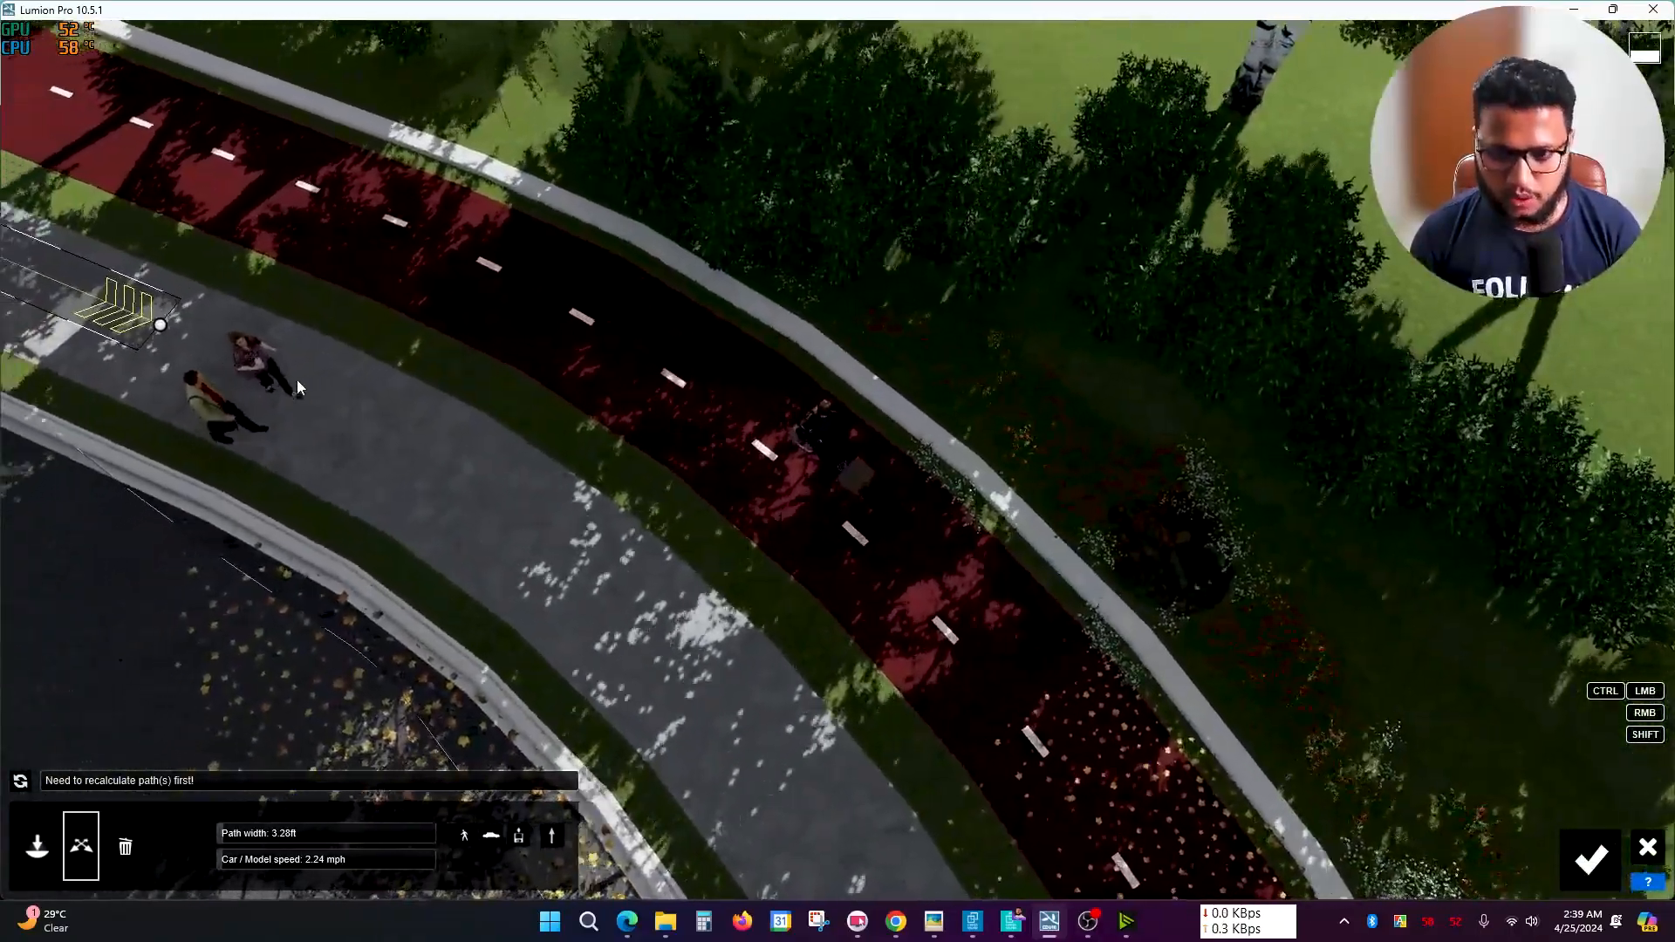
key("a")
key("w")
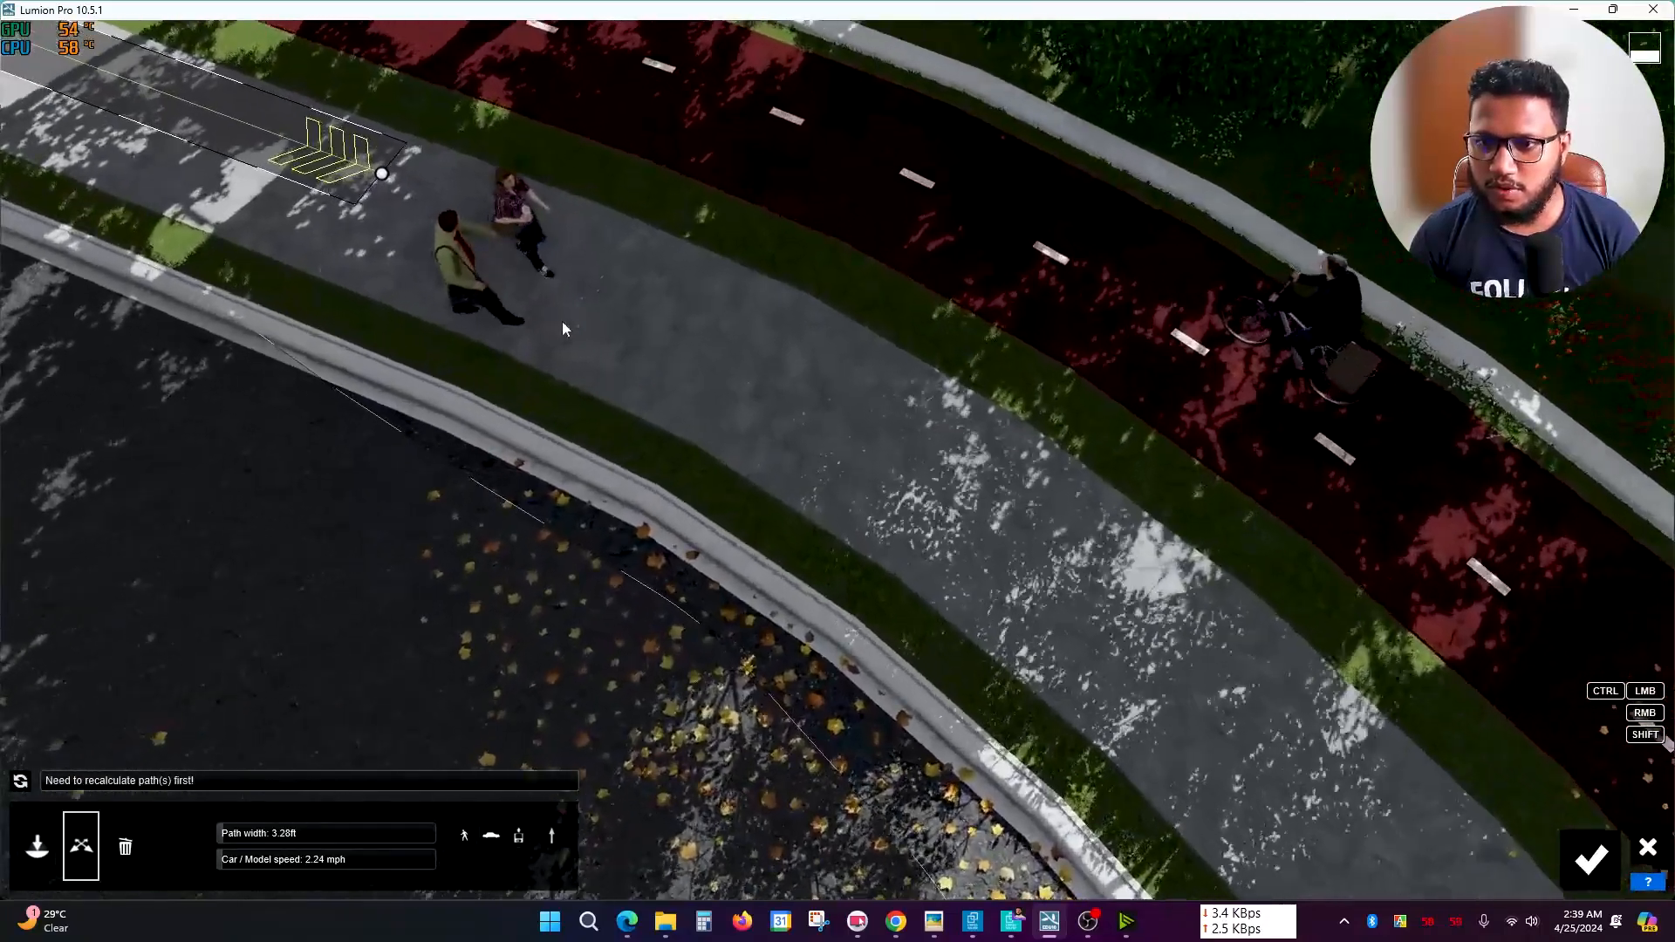
left_click(464, 234, "ctrl")
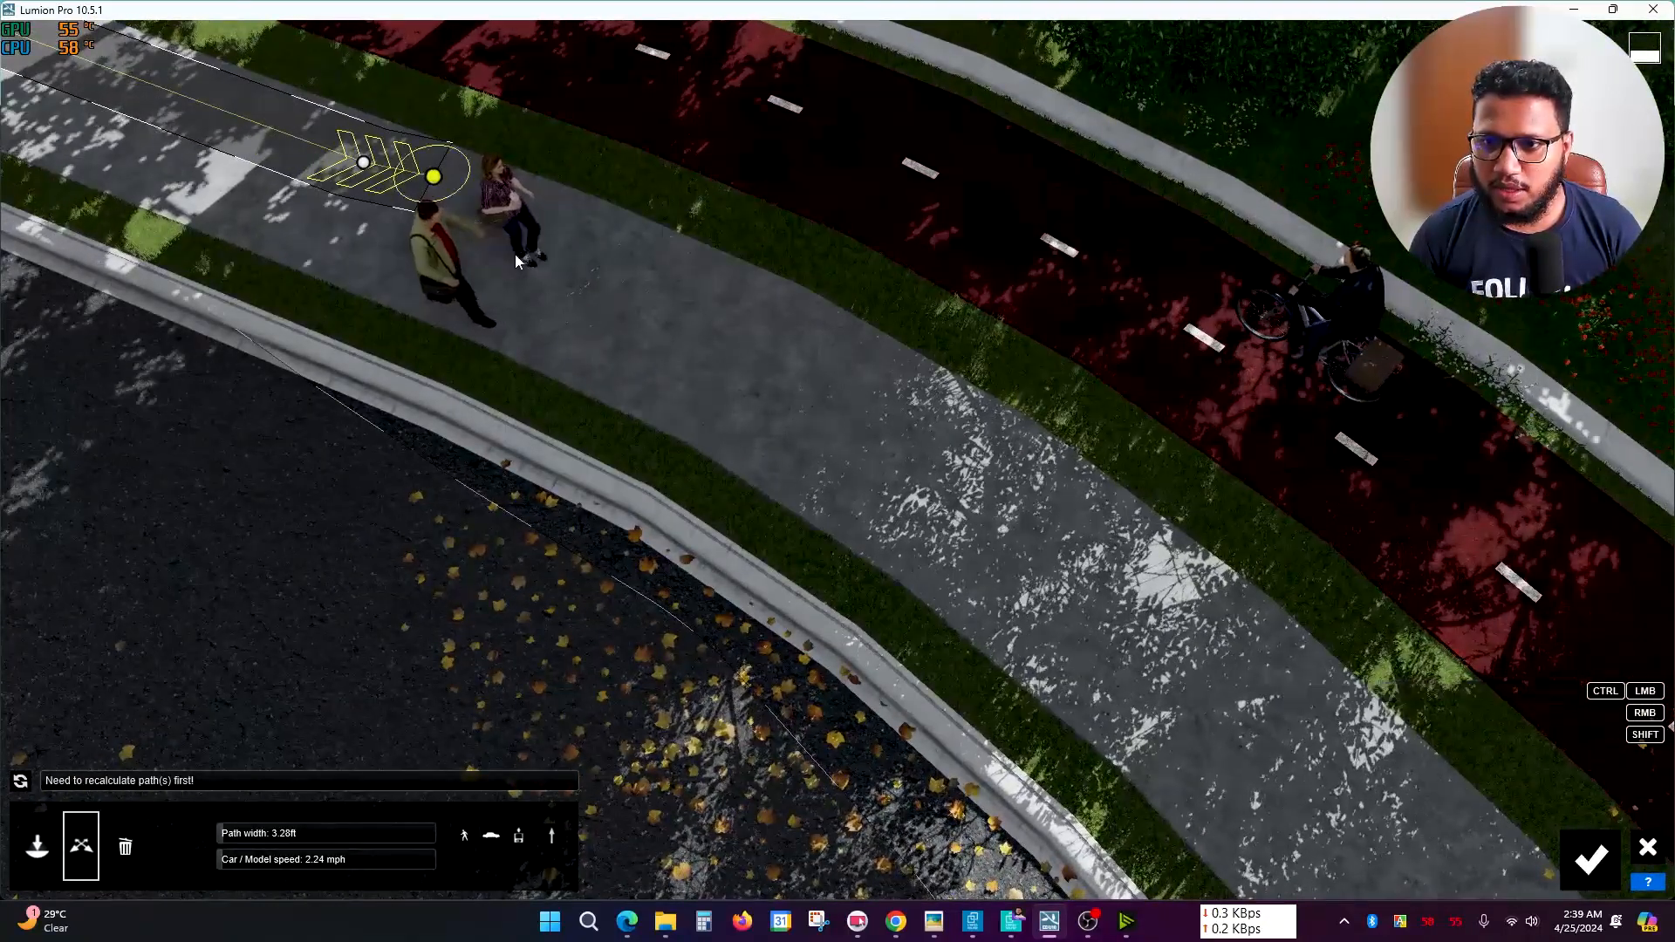
key("w")
left_click(507, 304, "ctrl")
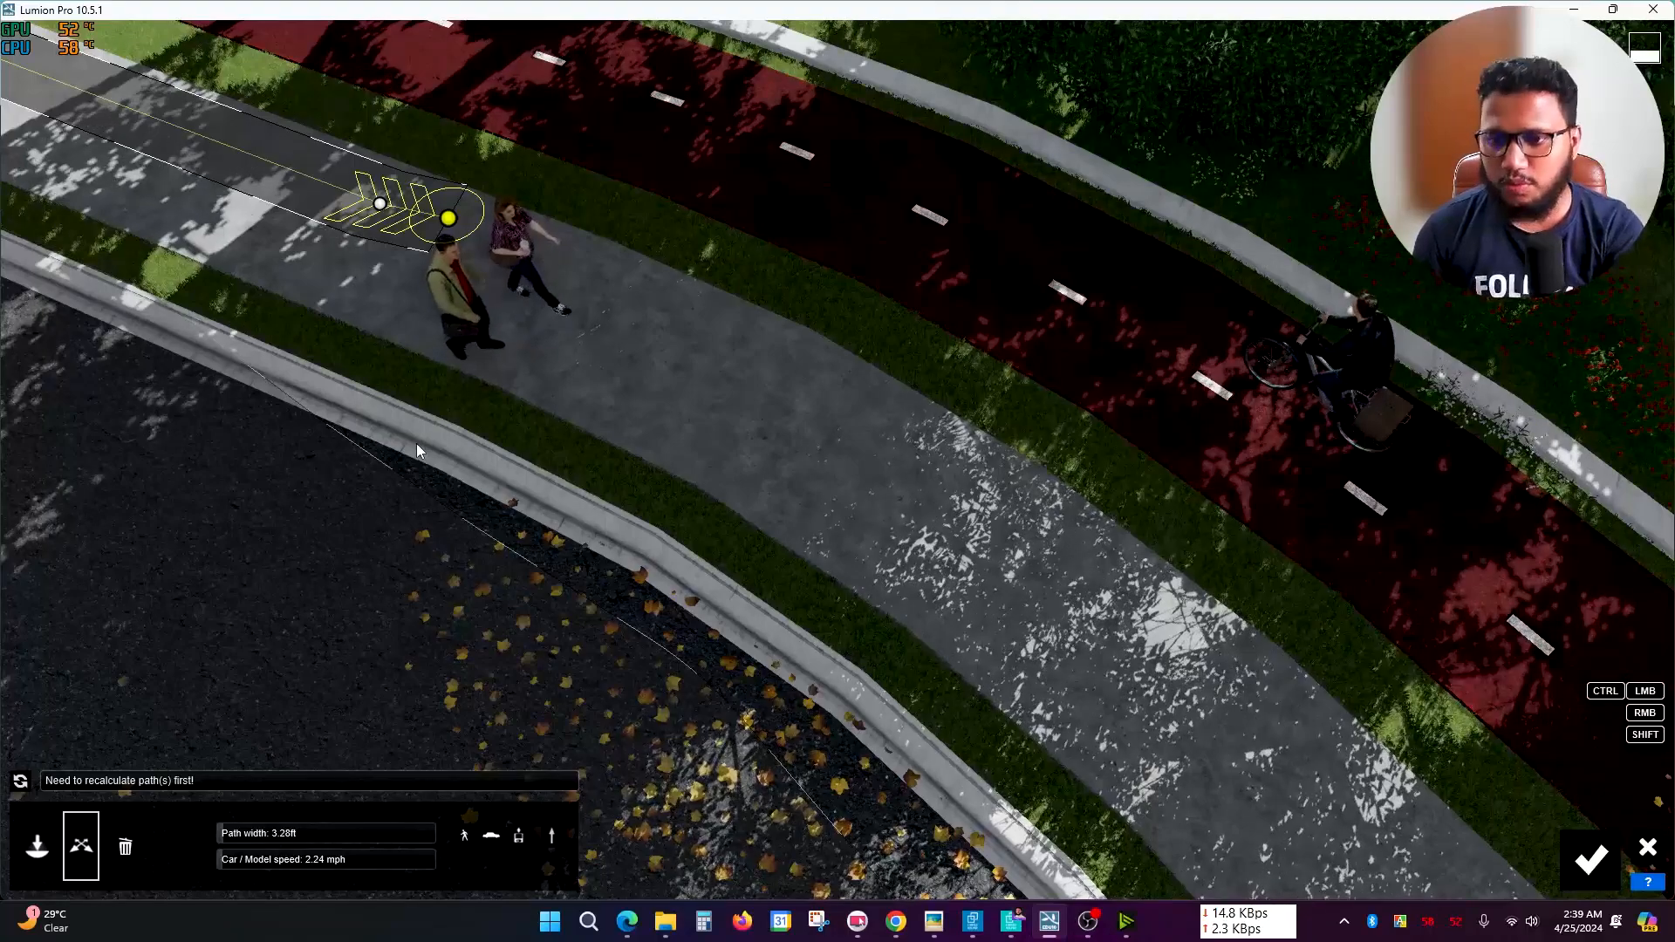
- Try to replace the sidewalk path with a new one from the far road bend to the two pedestrians, and discard the path edits
left_click(125, 845)
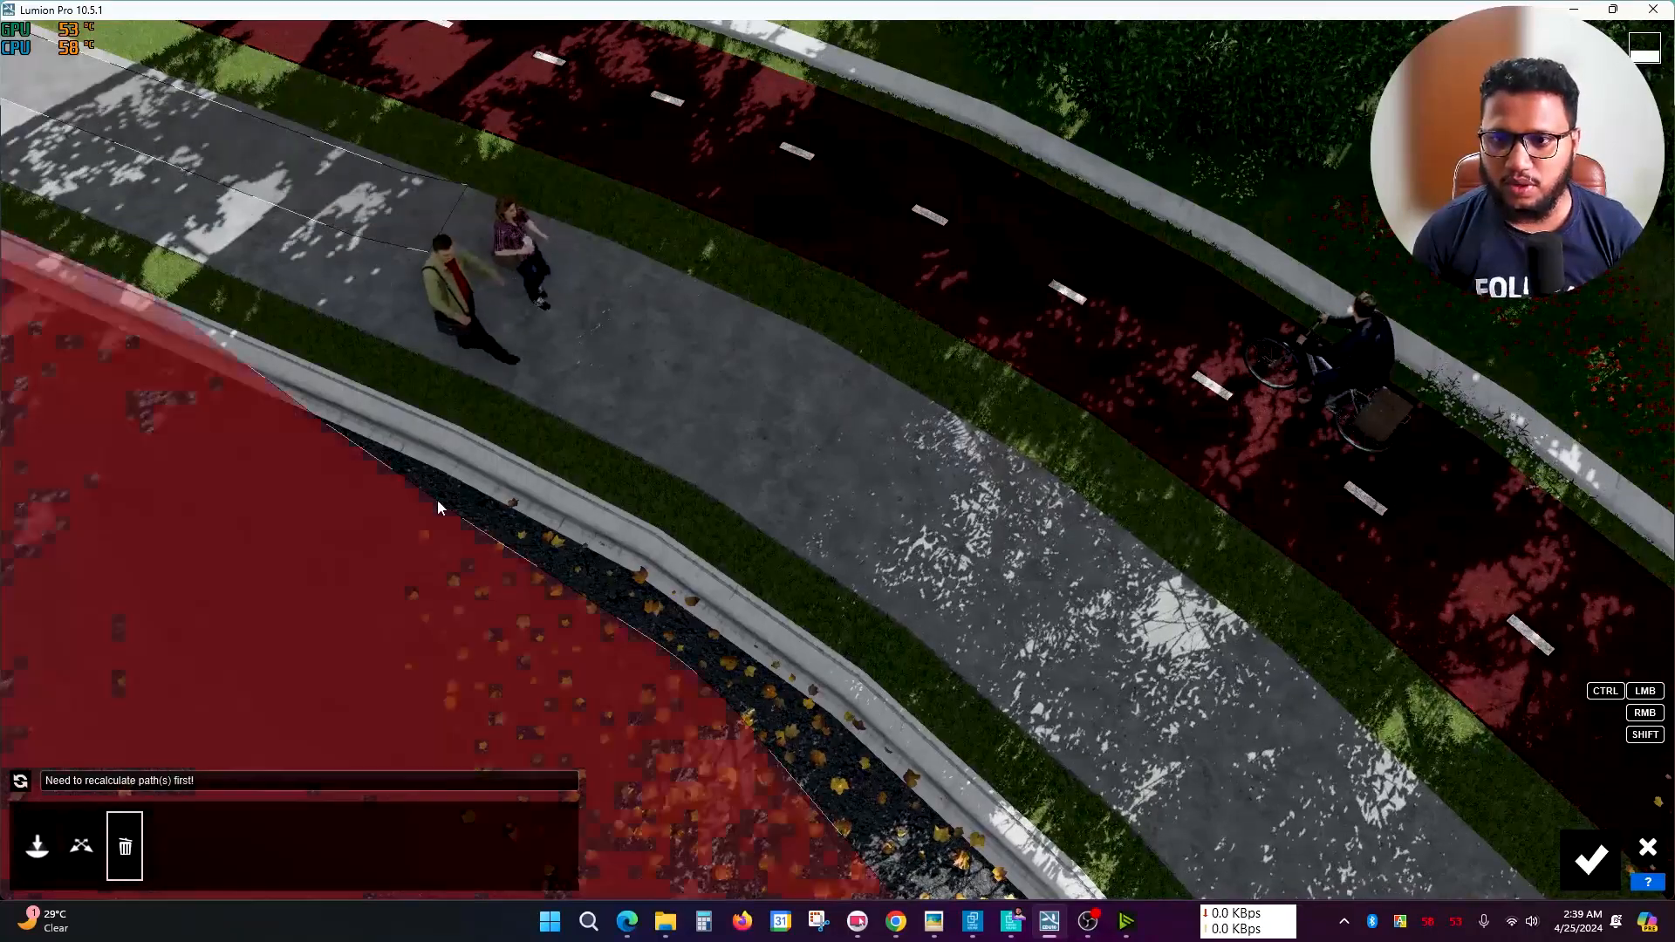
scroll(441, 463, "down", 3)
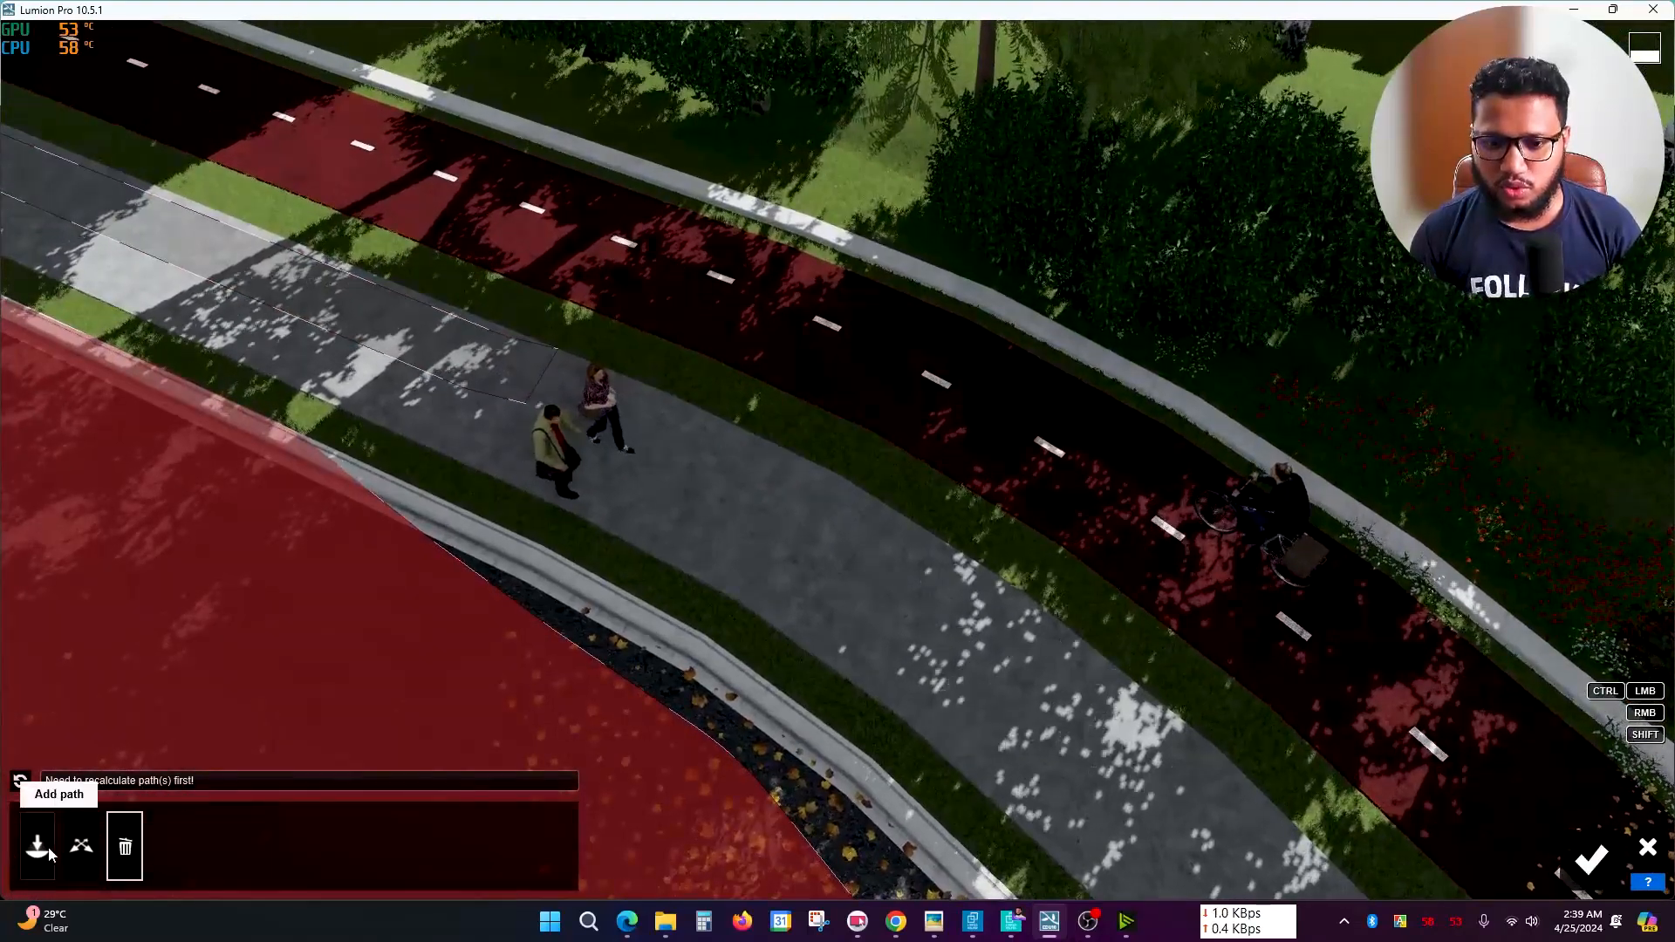
left_click(37, 846)
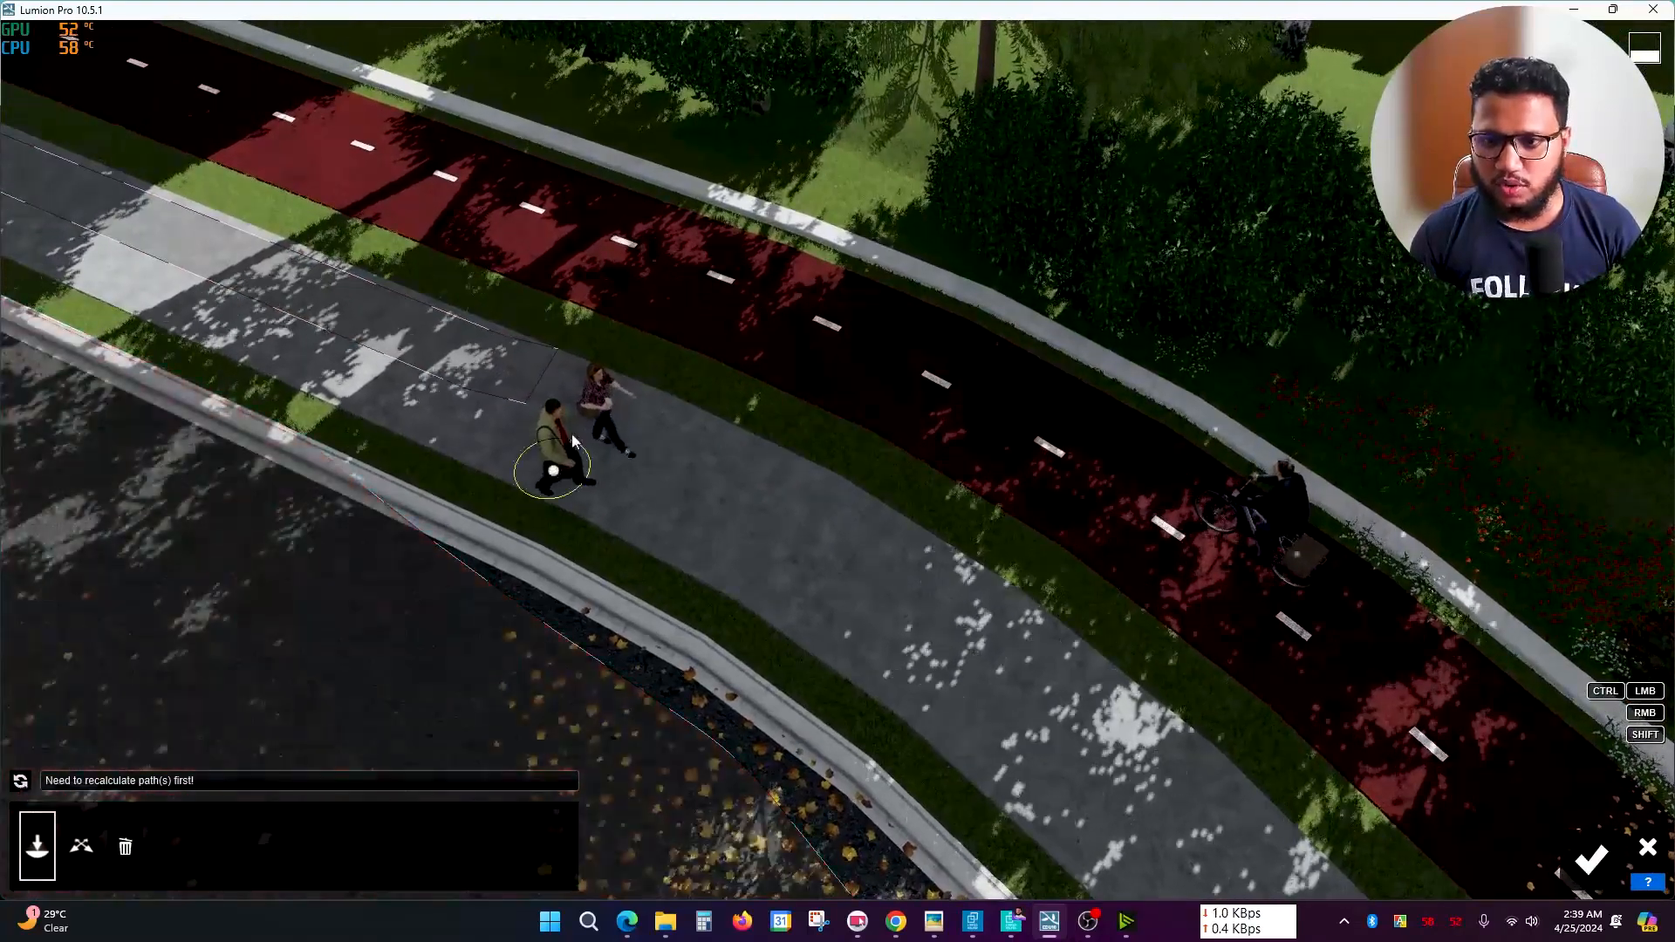
left_click(501, 396)
scroll(548, 546, "down", 3)
right_click_drag(803, 698, 568, 502)
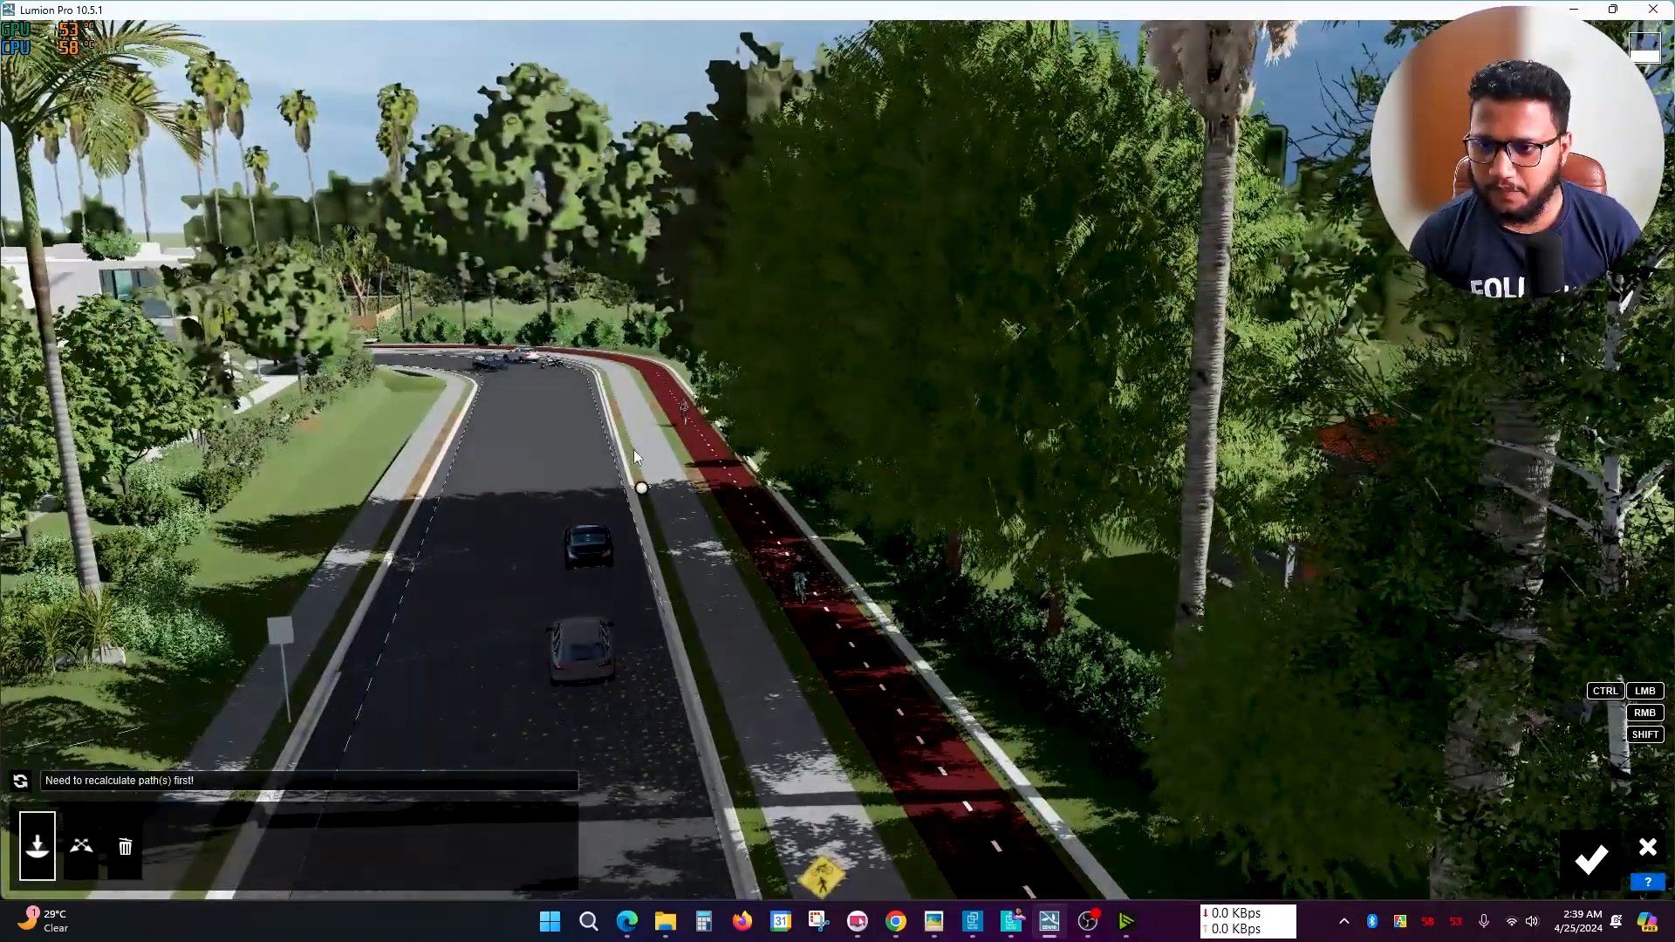
left_click(632, 403)
right_click_drag(637, 417, 979, 628)
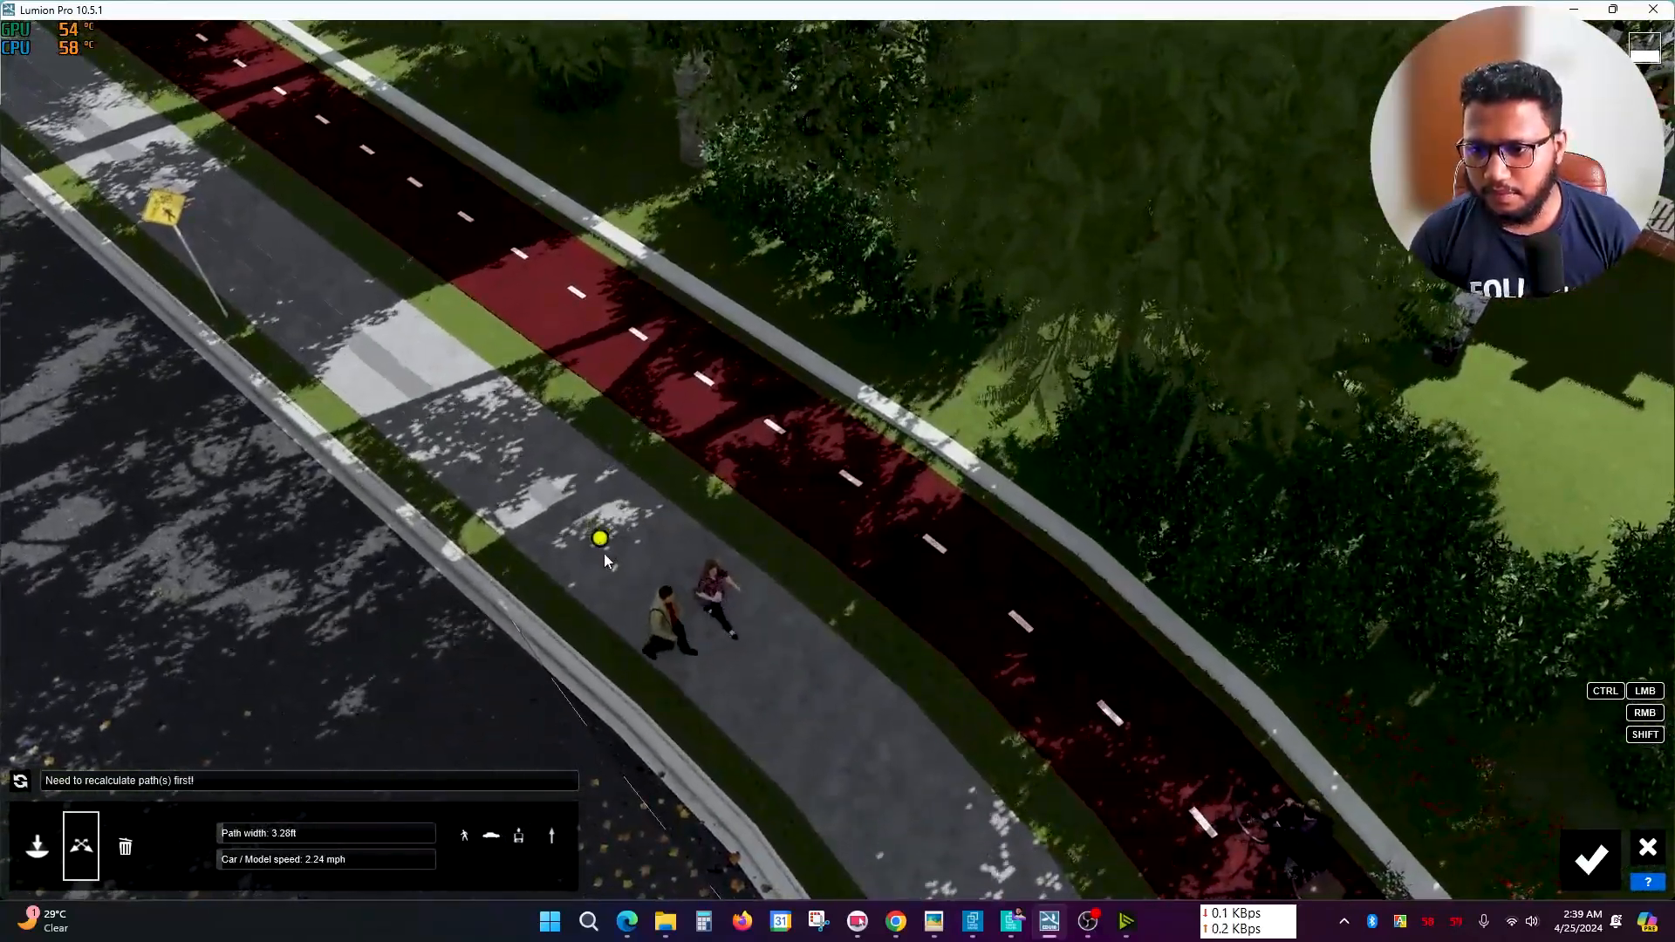
left_click(609, 551)
left_click(587, 538)
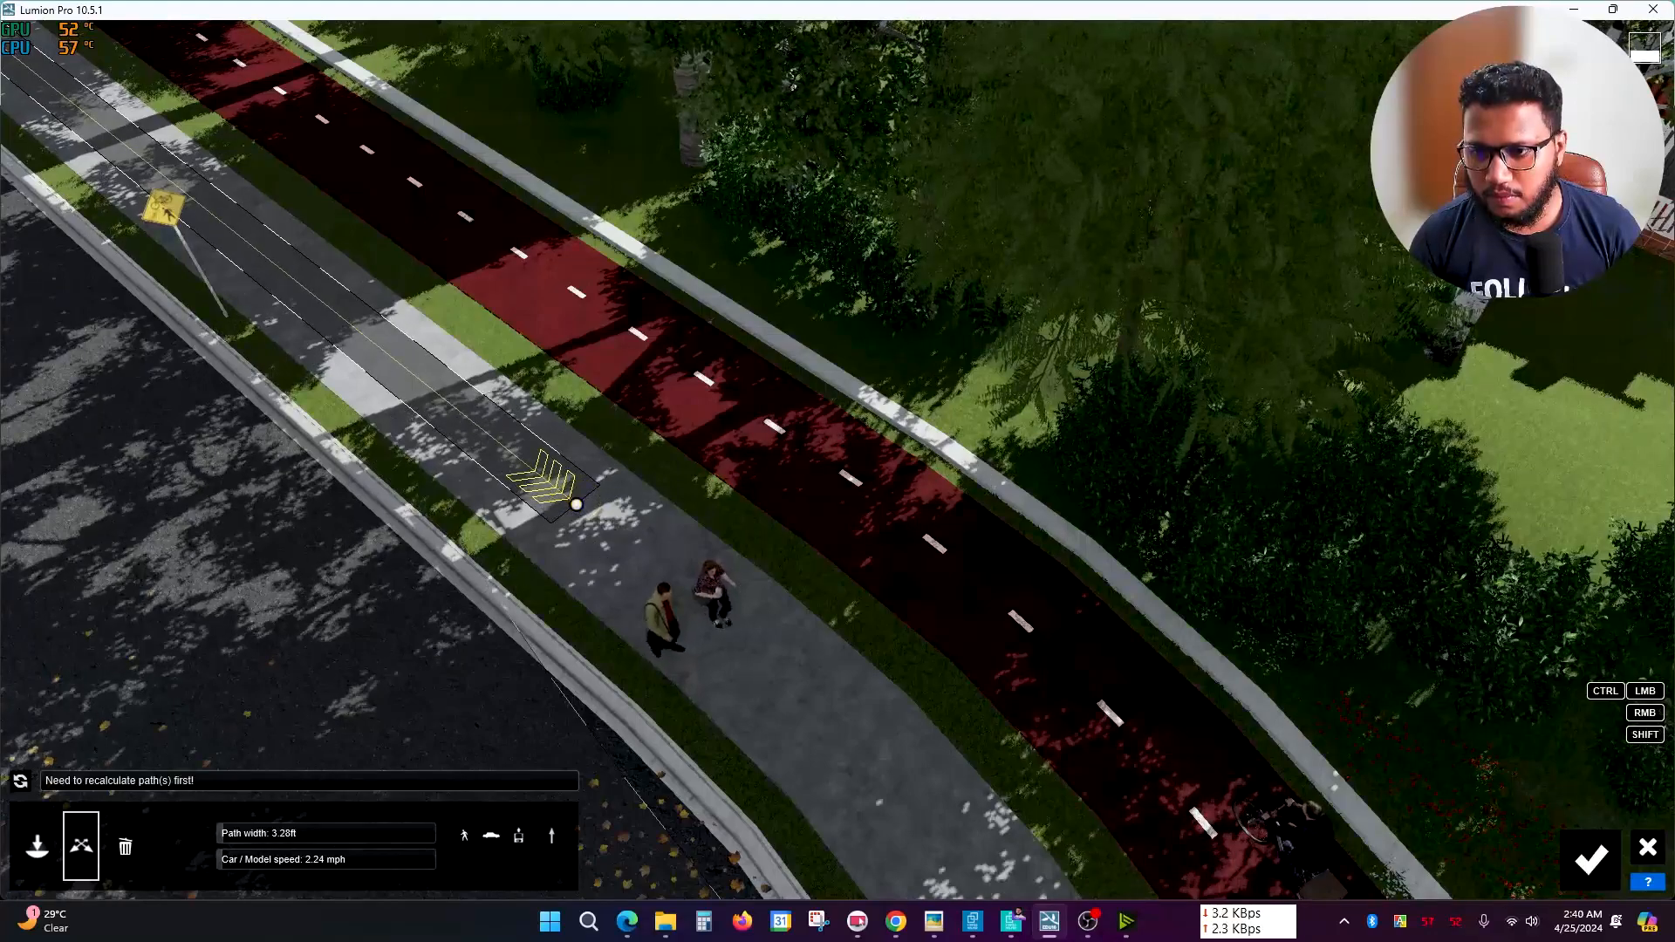
right_click_drag(545, 488, 584, 526)
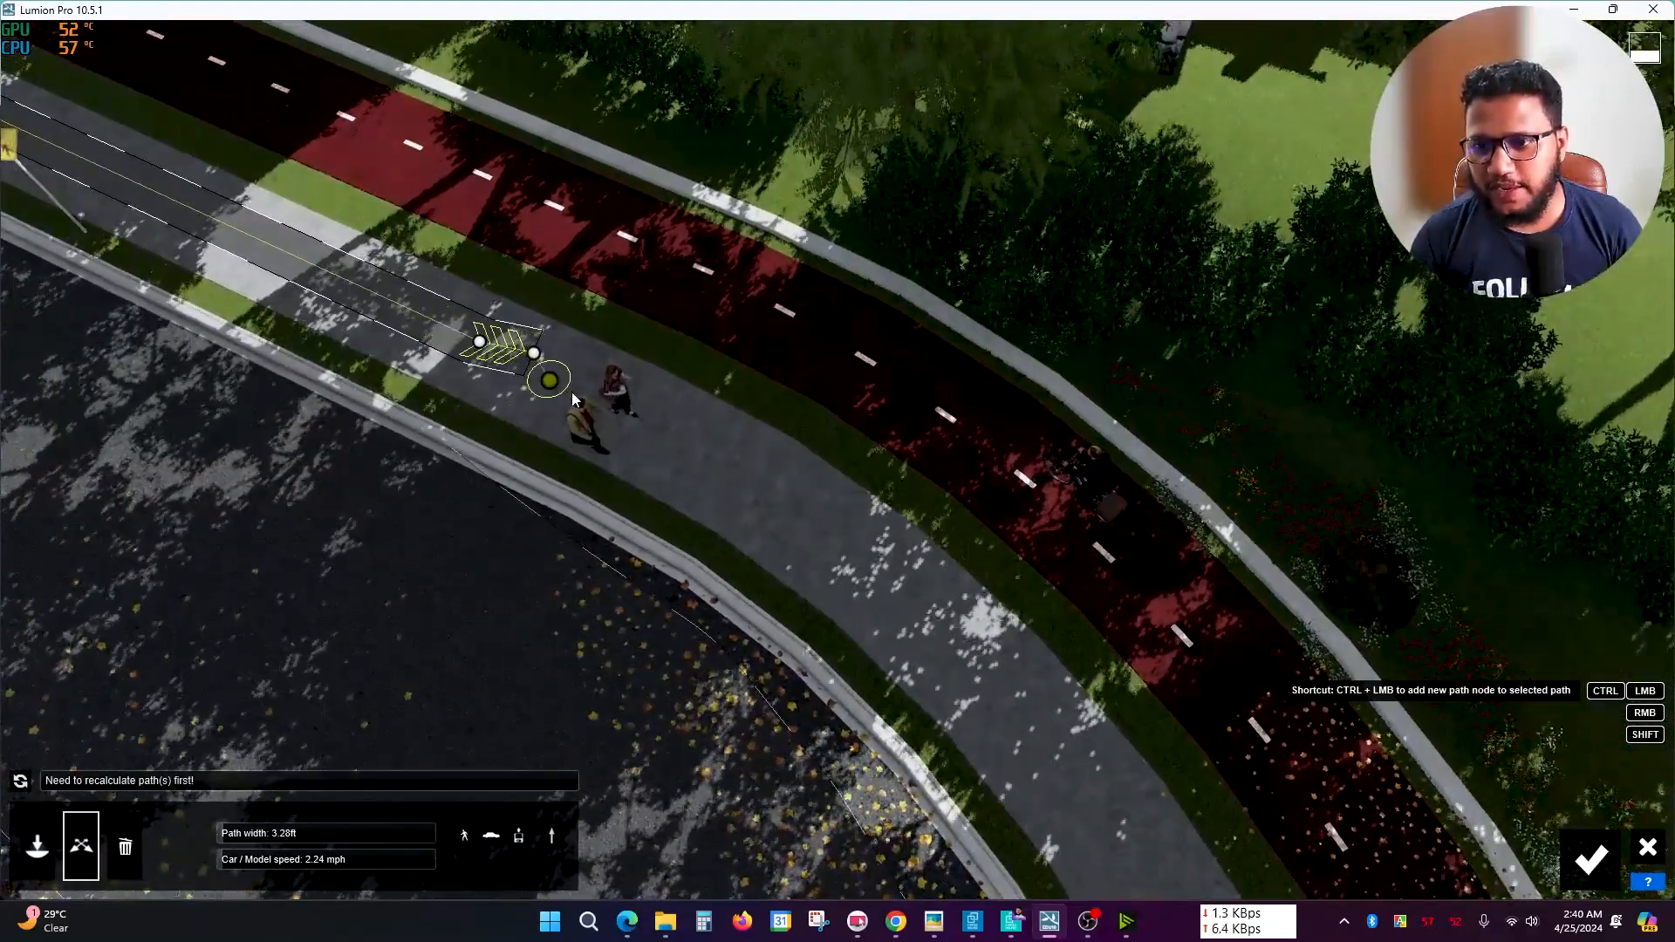
key("w")
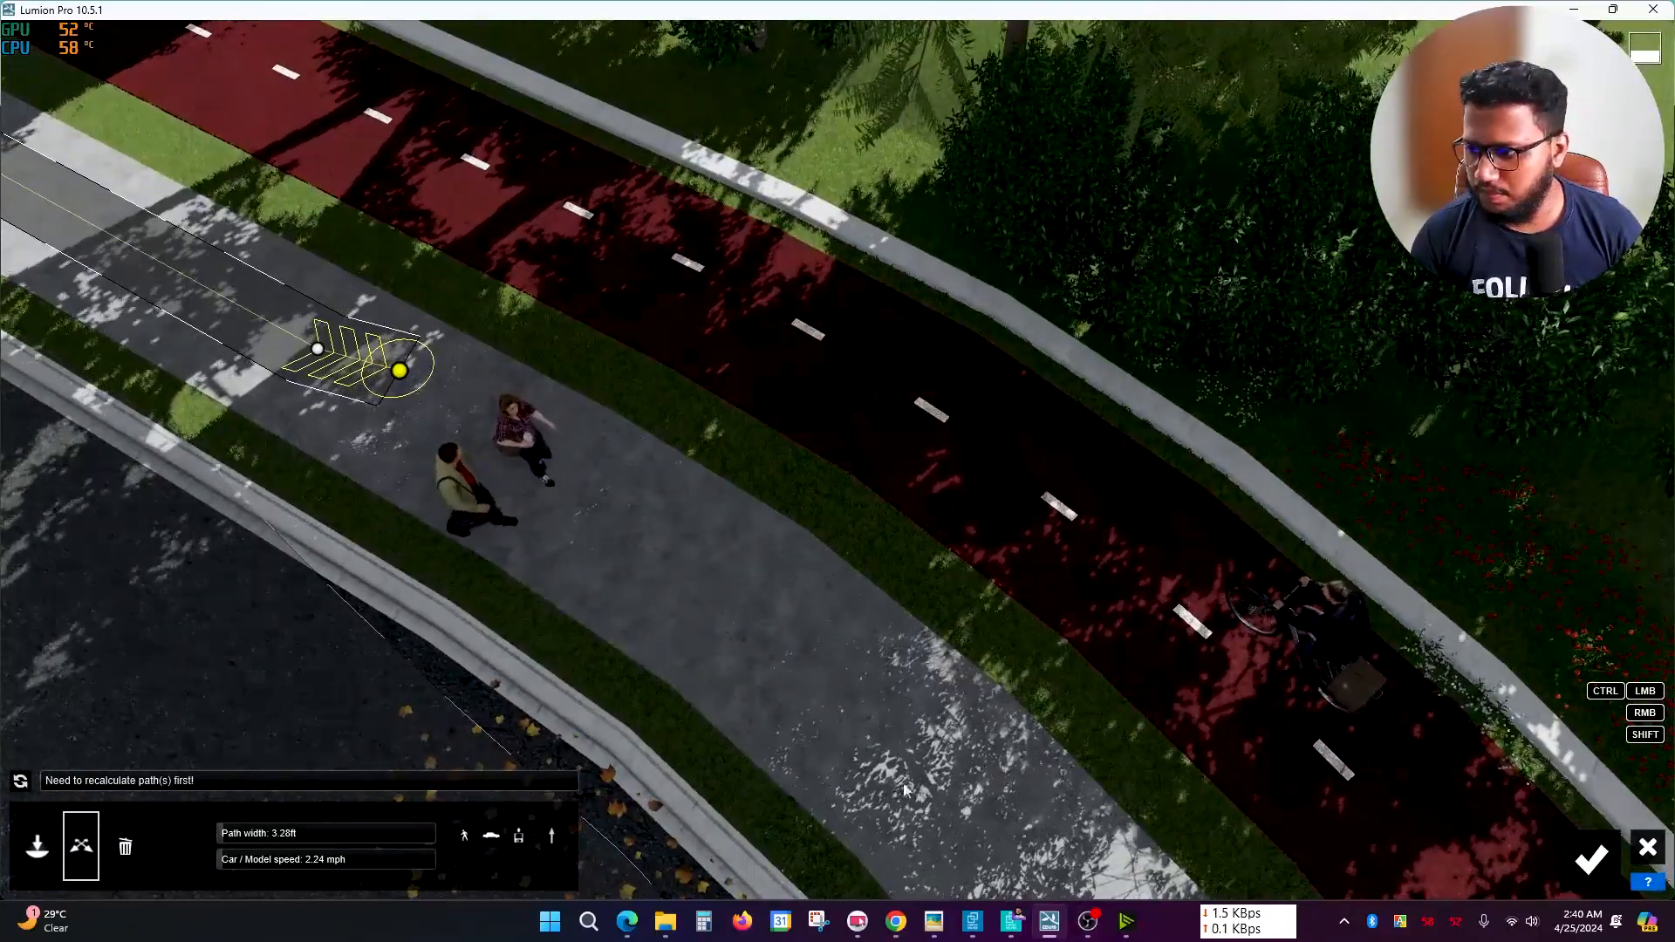
left_click(1648, 851)
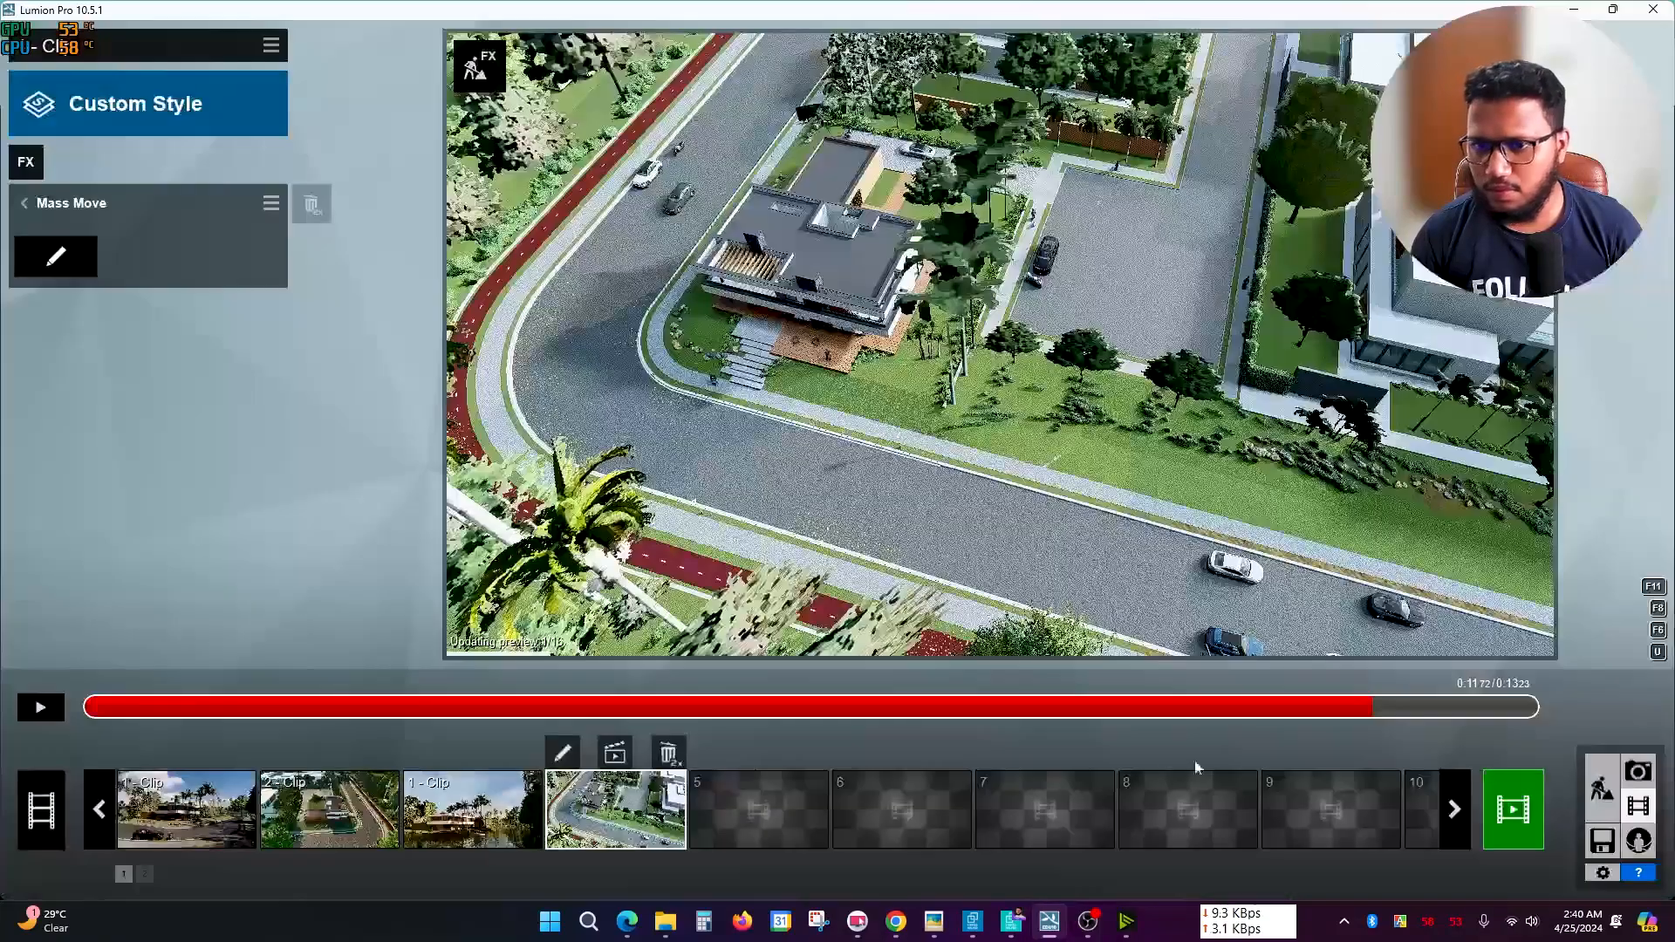
- Reopen Mass Move path editing and add a path along the outer sidewalk from the far road bend to just behind the two pedestrians
left_click(51, 267)
right_click_drag(385, 729, 698, 443)
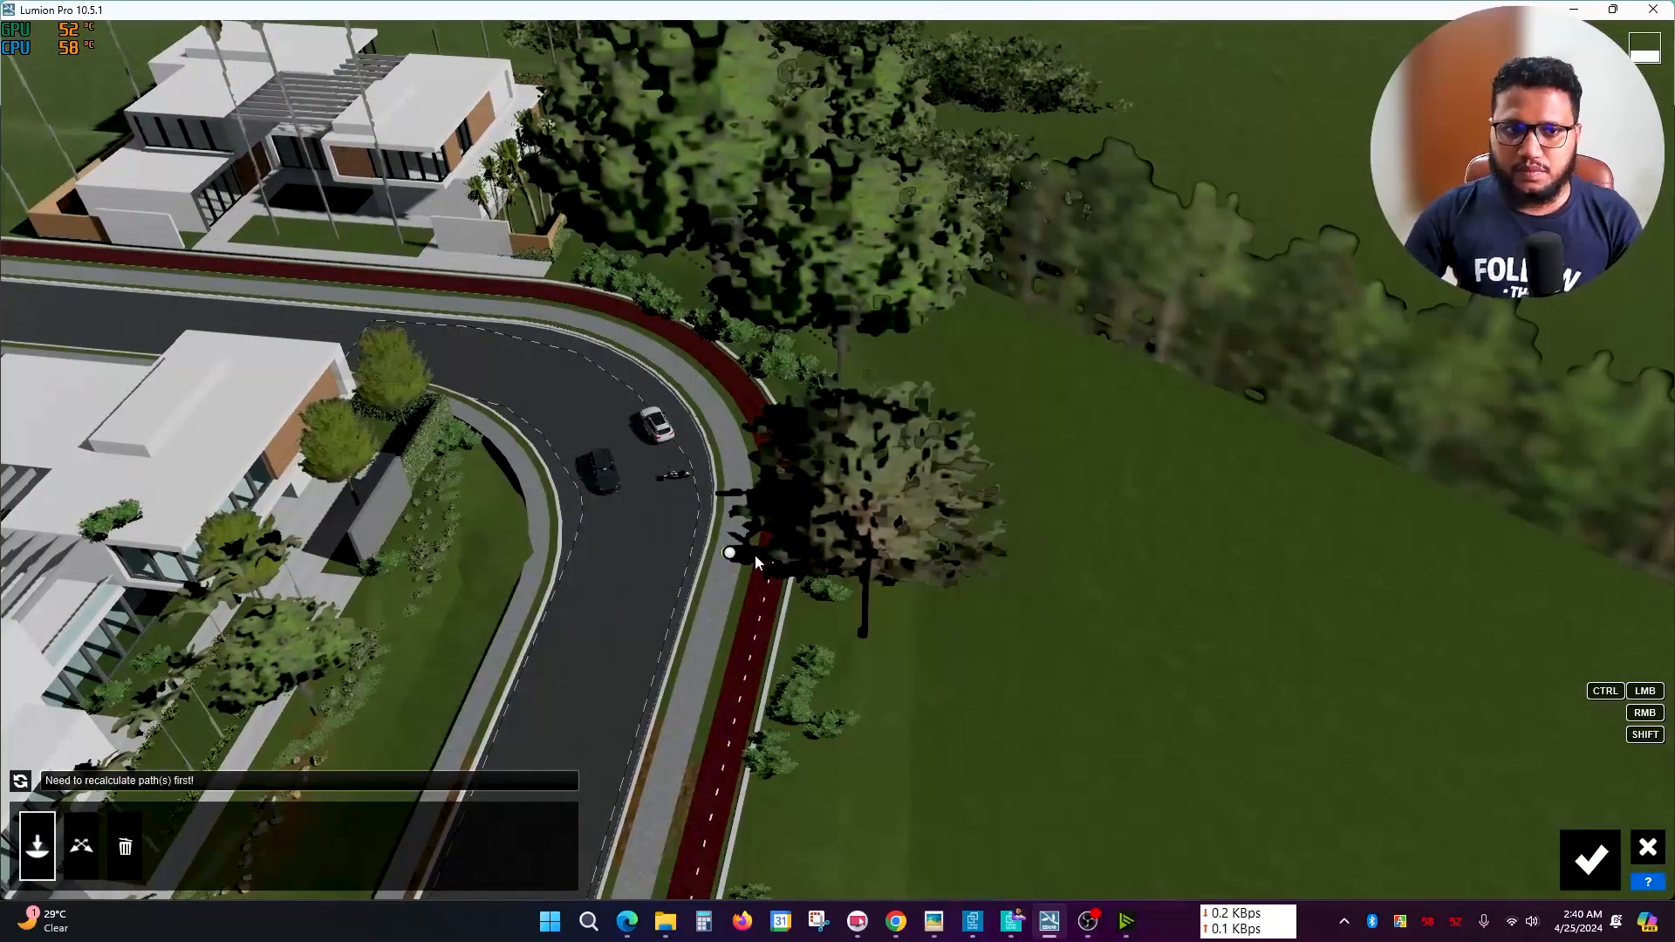
mouse_move(714, 567)
right_mouse_down()
mouse_move(690, 585)
mouse_move(711, 559)
right_mouse_up()
key("shift+w")
key("shift+a")
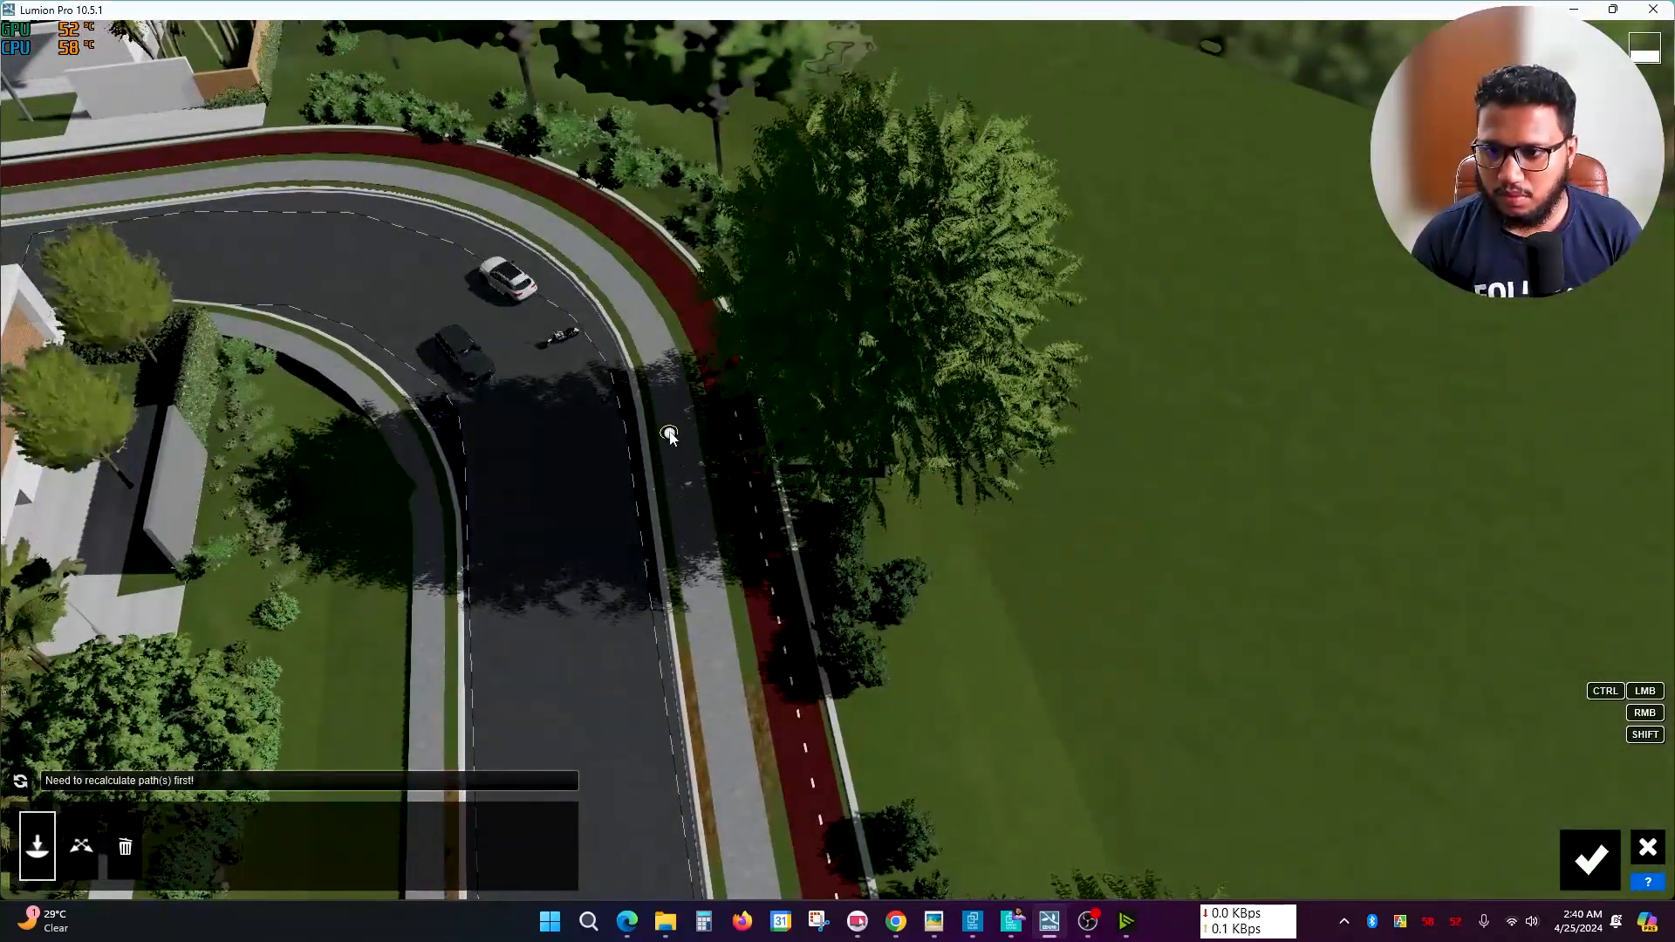
right_click_drag(673, 427, 554, 529)
key("w")
key("w")
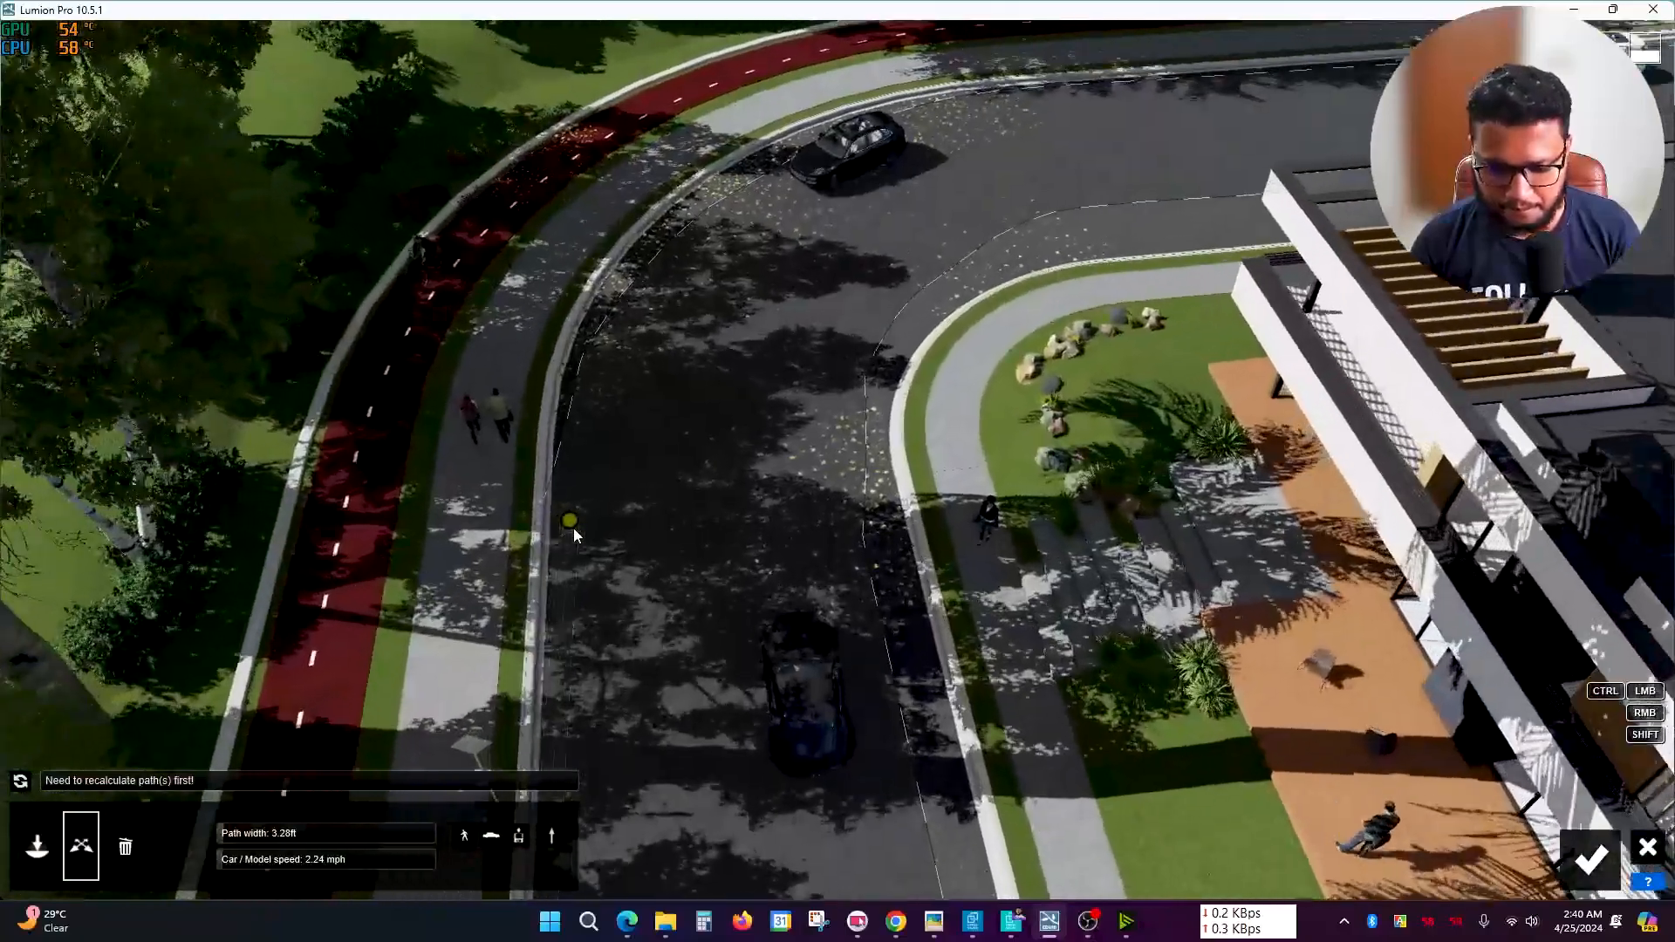
key("a")
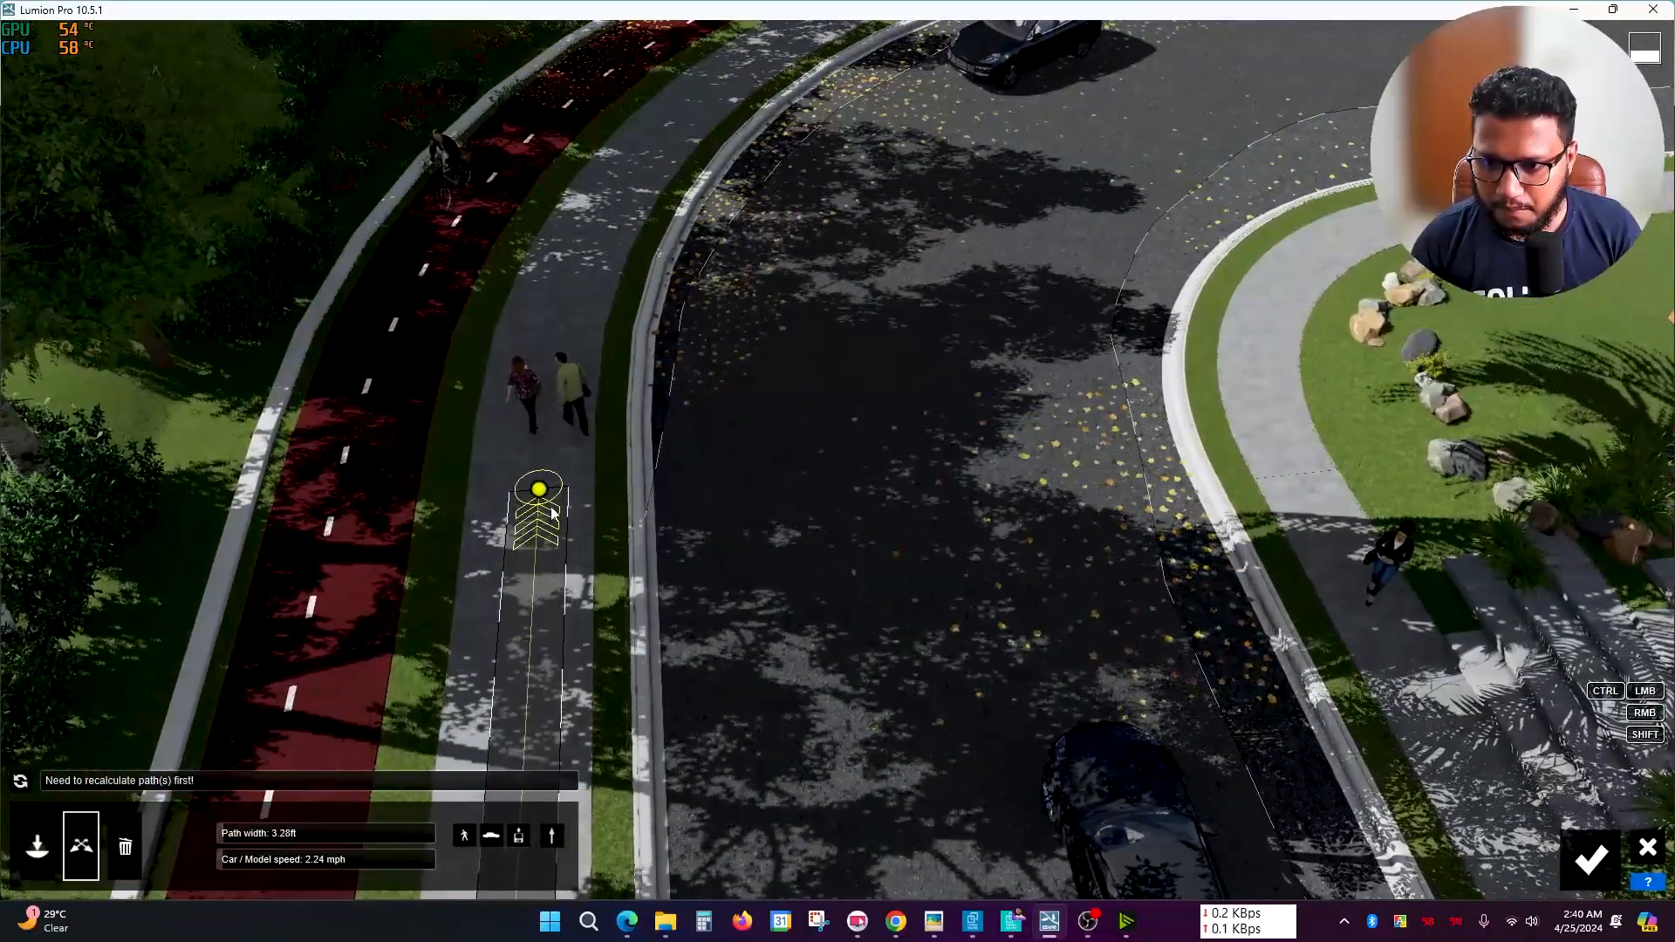
key("w")
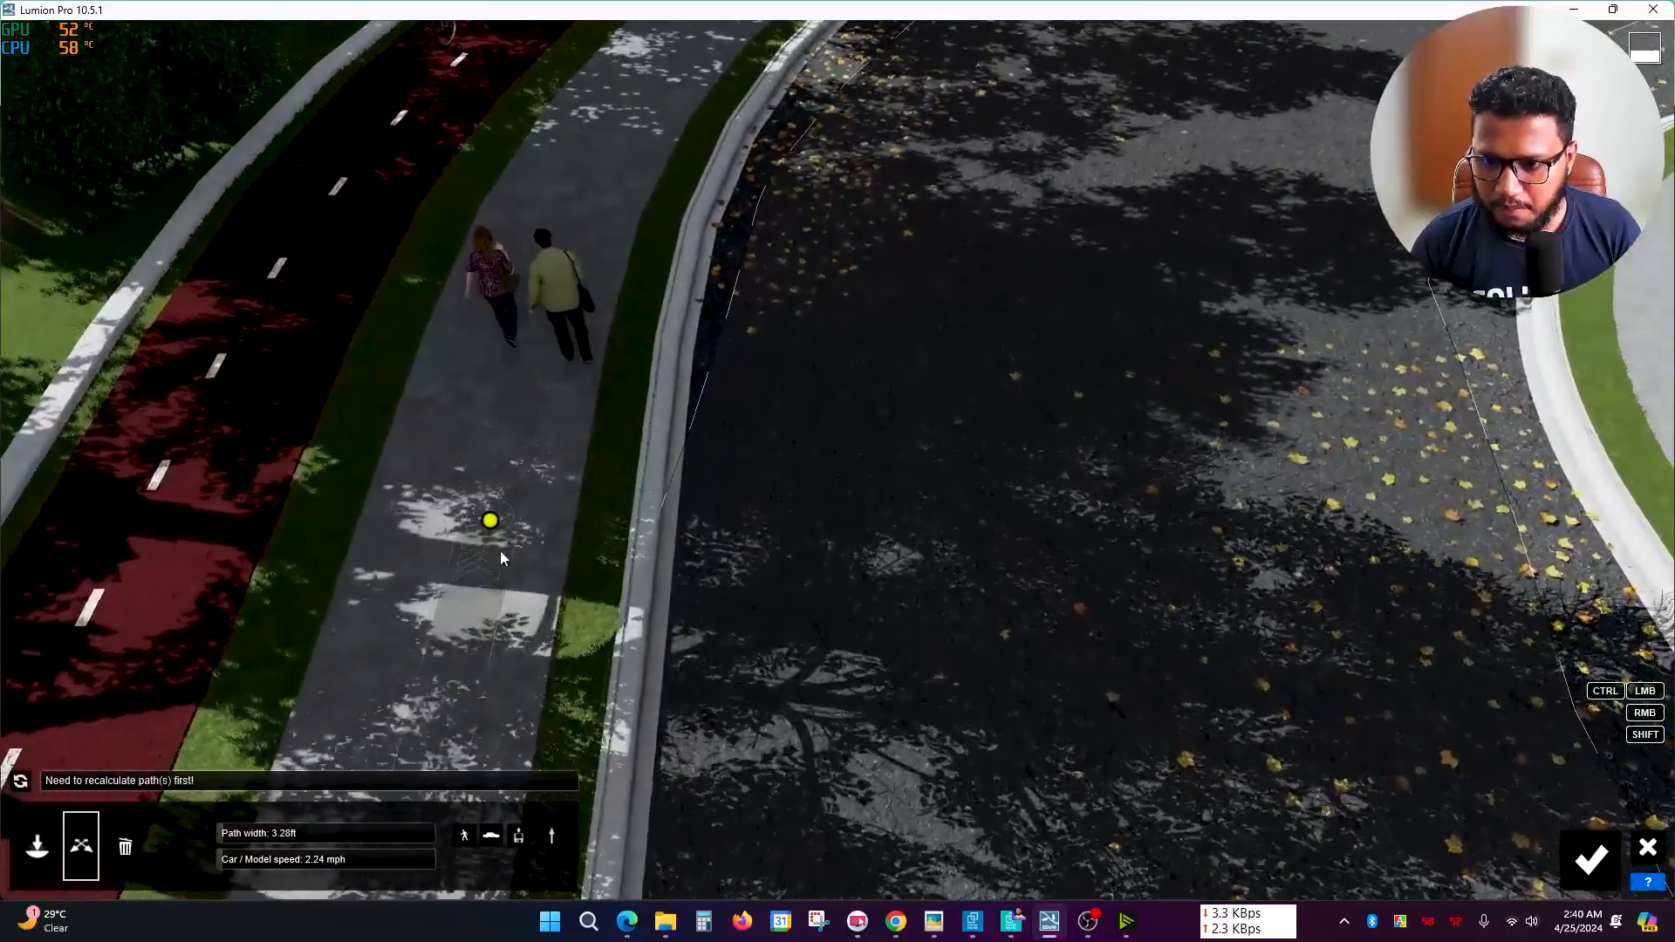
left_click_drag(476, 563, 486, 563)
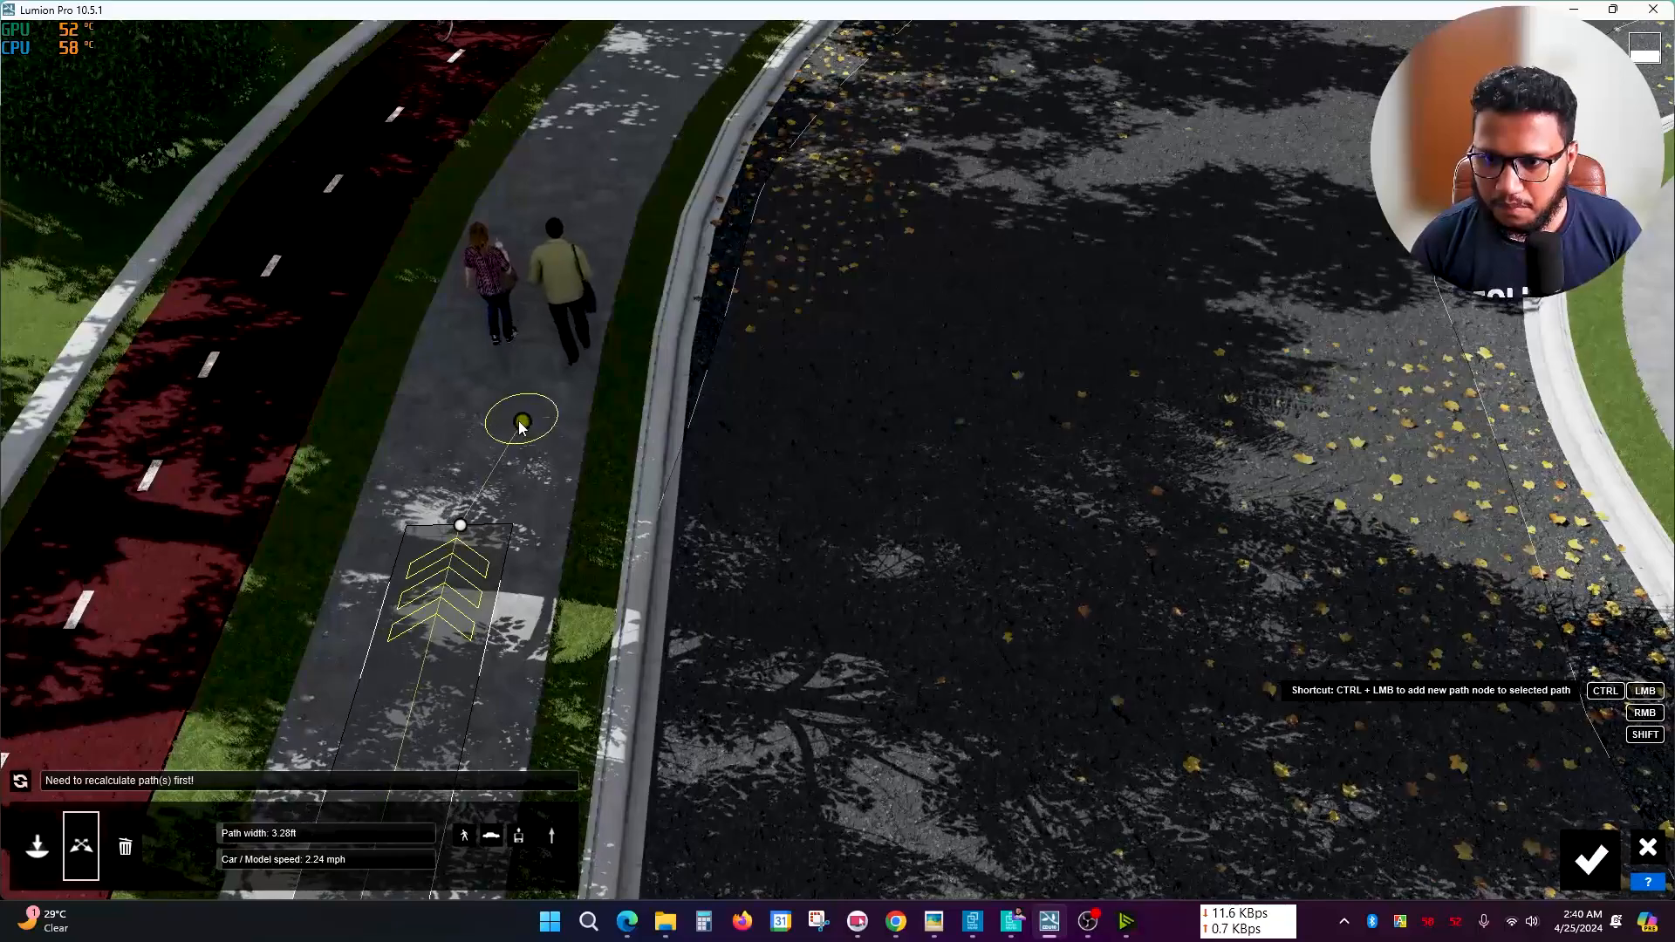
- Extend the sidewalk path with nodes through the two pedestrians and around the bend onto the next straight stretch of sidewalk
left_click(519, 424, "ctrl")
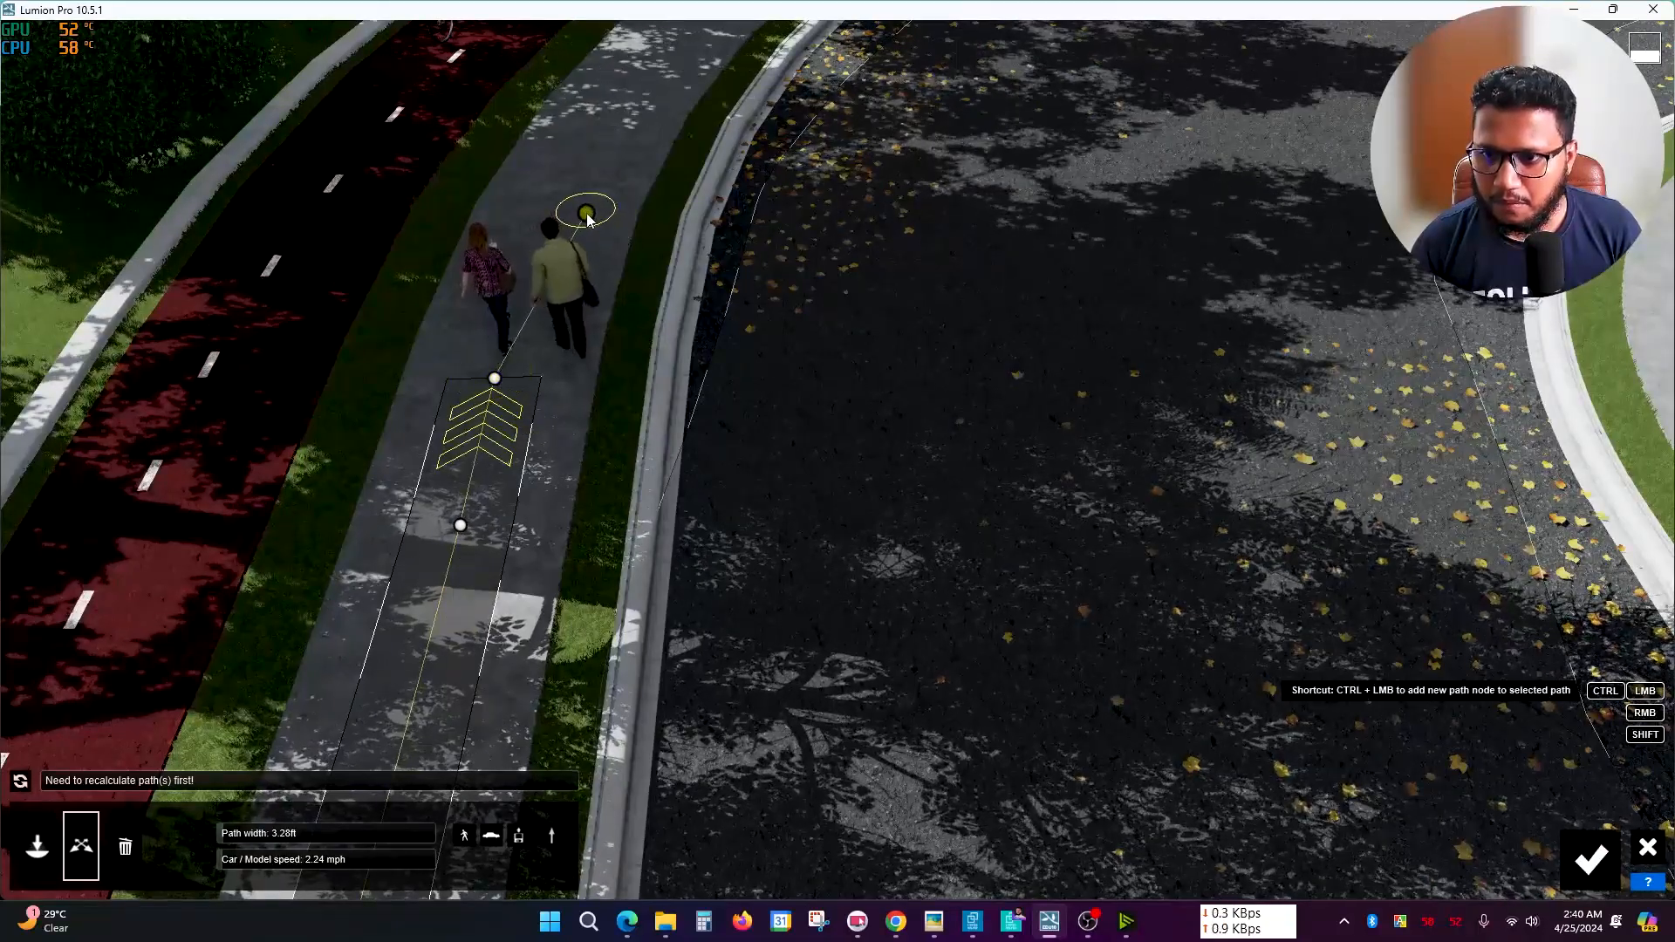
key("w")
right_click_drag(609, 218, 646, 408)
key("s")
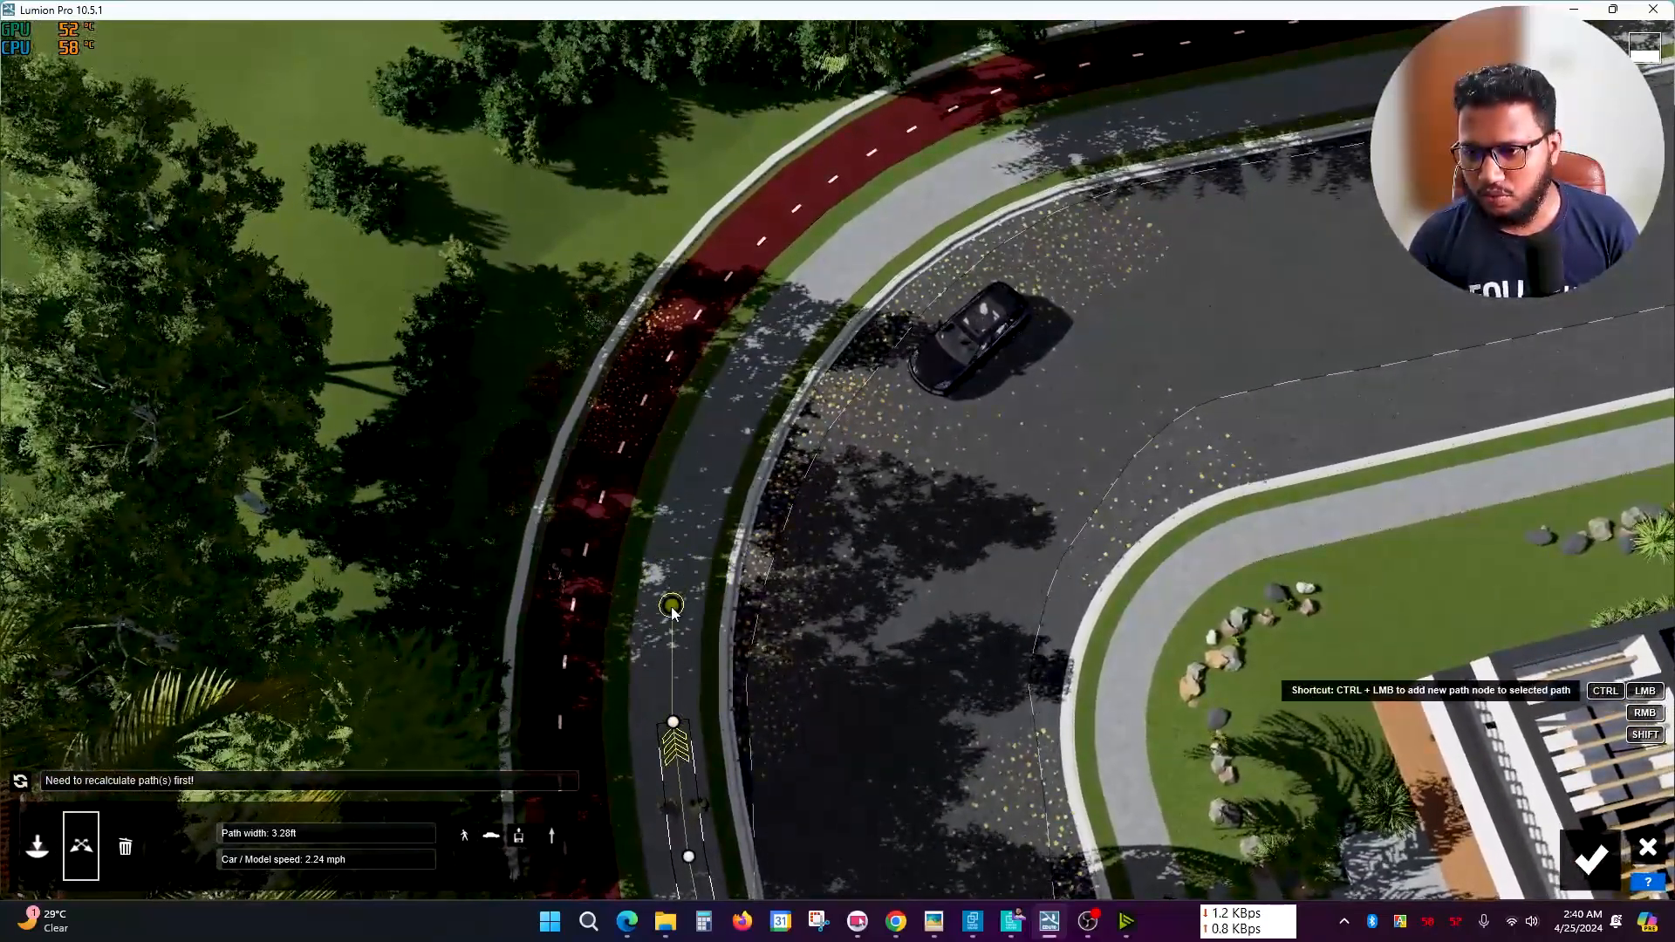
left_click(671, 605, "ctrl")
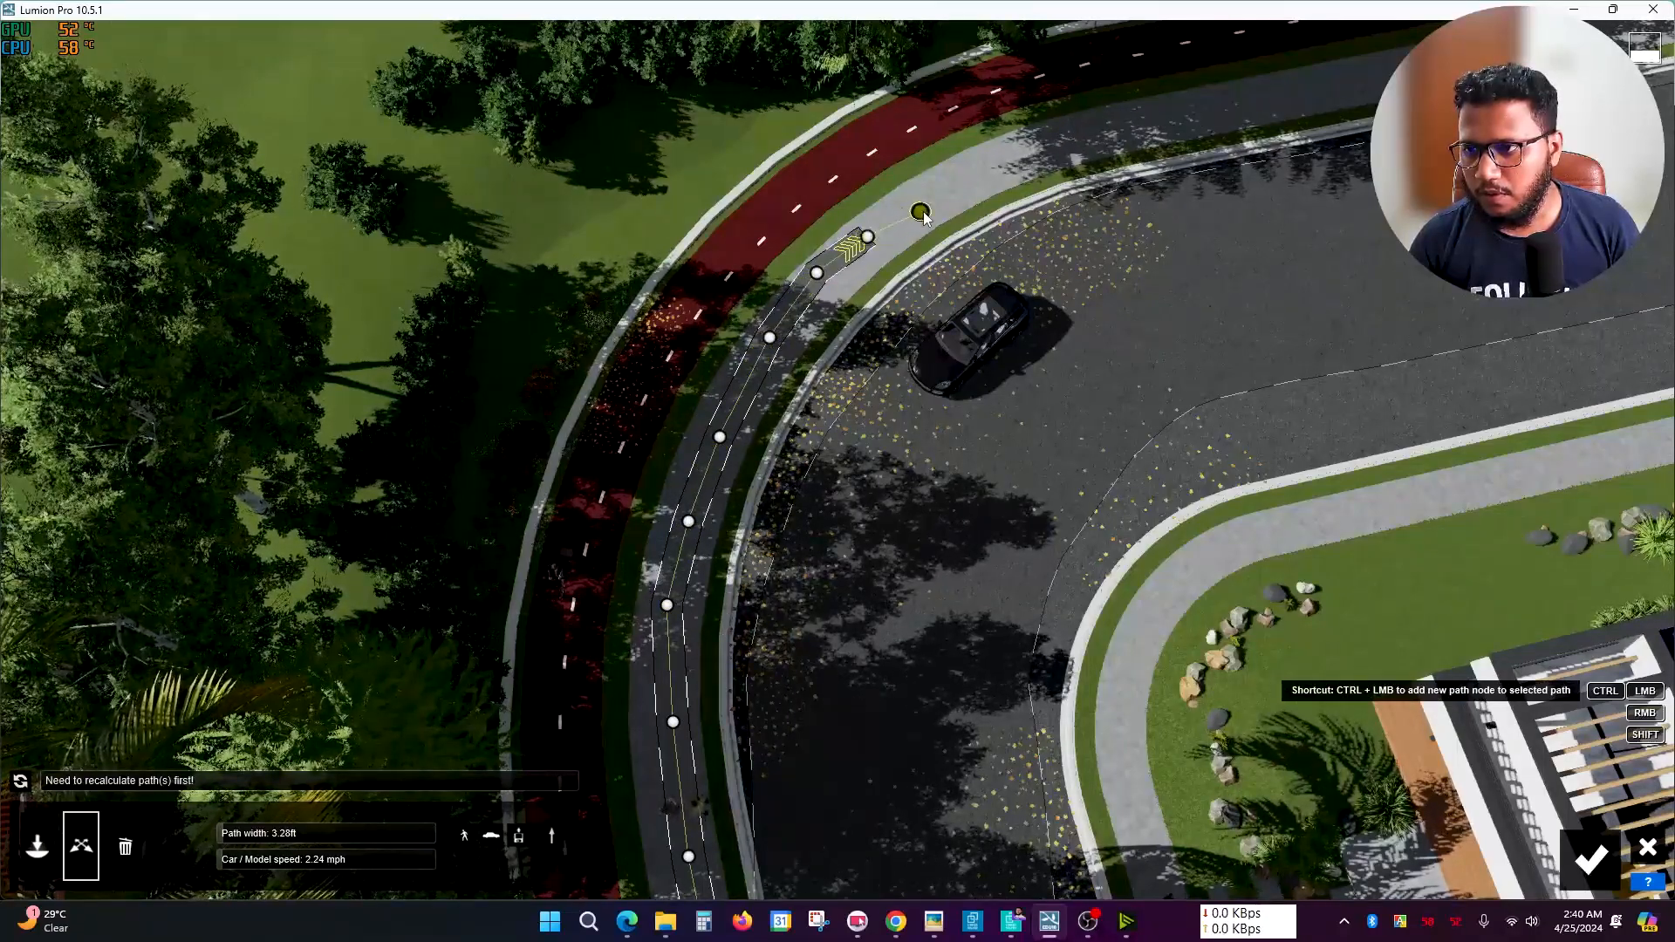
right_click_drag(907, 234, 724, 476)
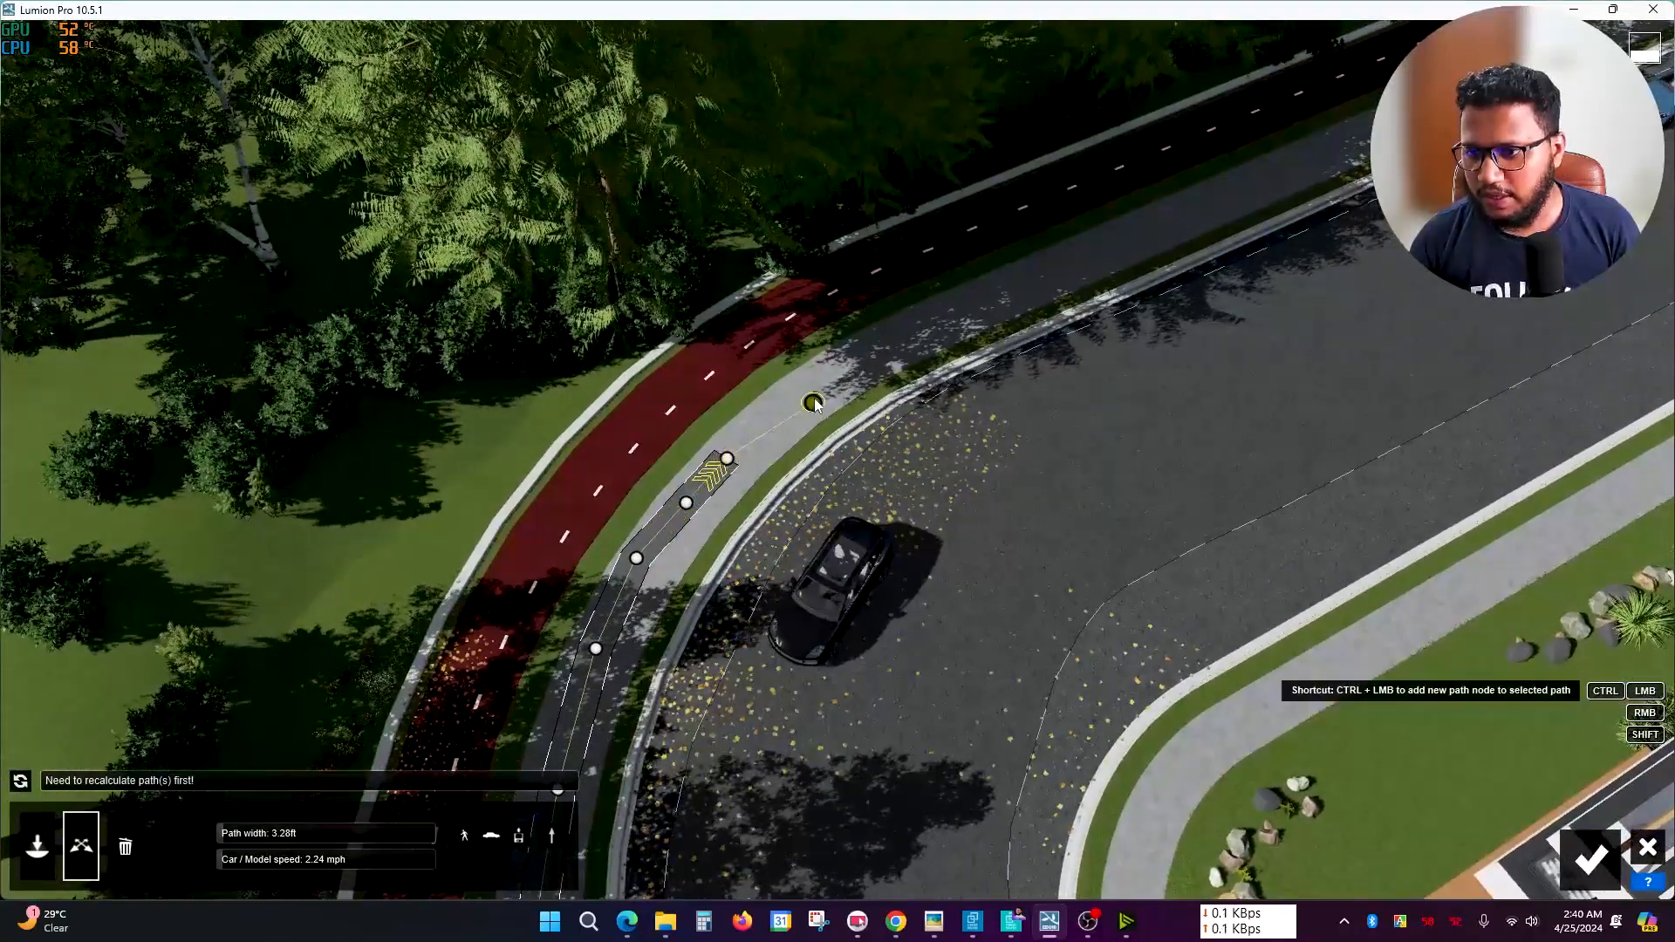
right_click_drag(895, 367, 1089, 145)
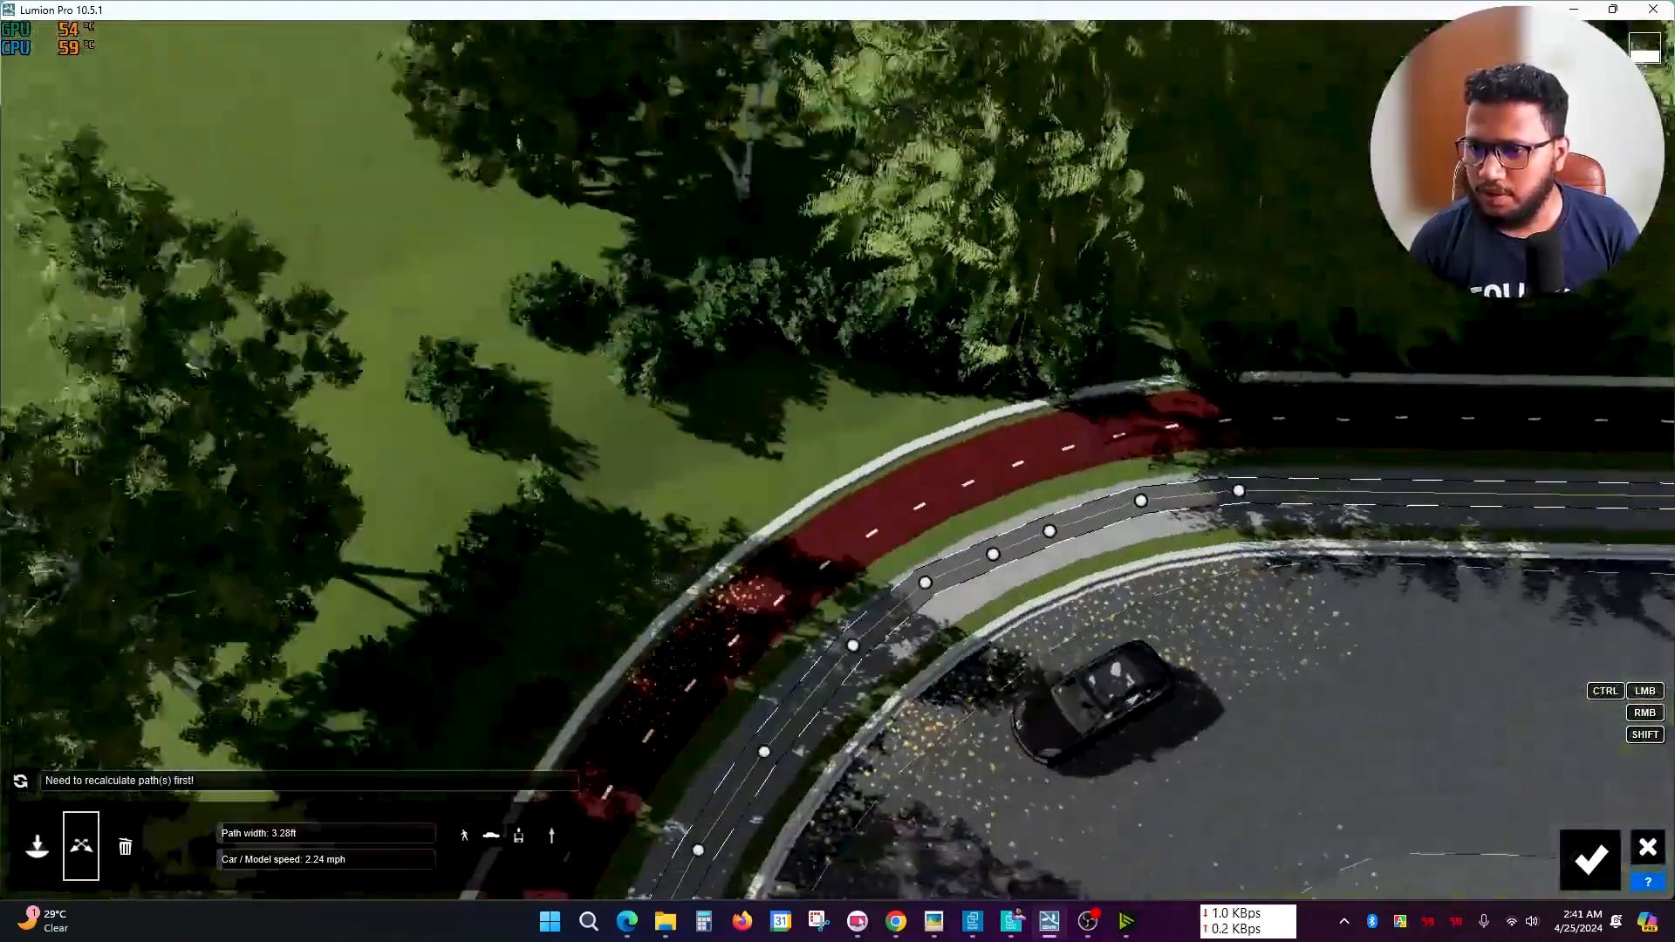
- Shift the path nodes along the bend beside the black car toward the centre of the sidewalk
right_click_drag(1344, 349, 939, 290)
key("w")
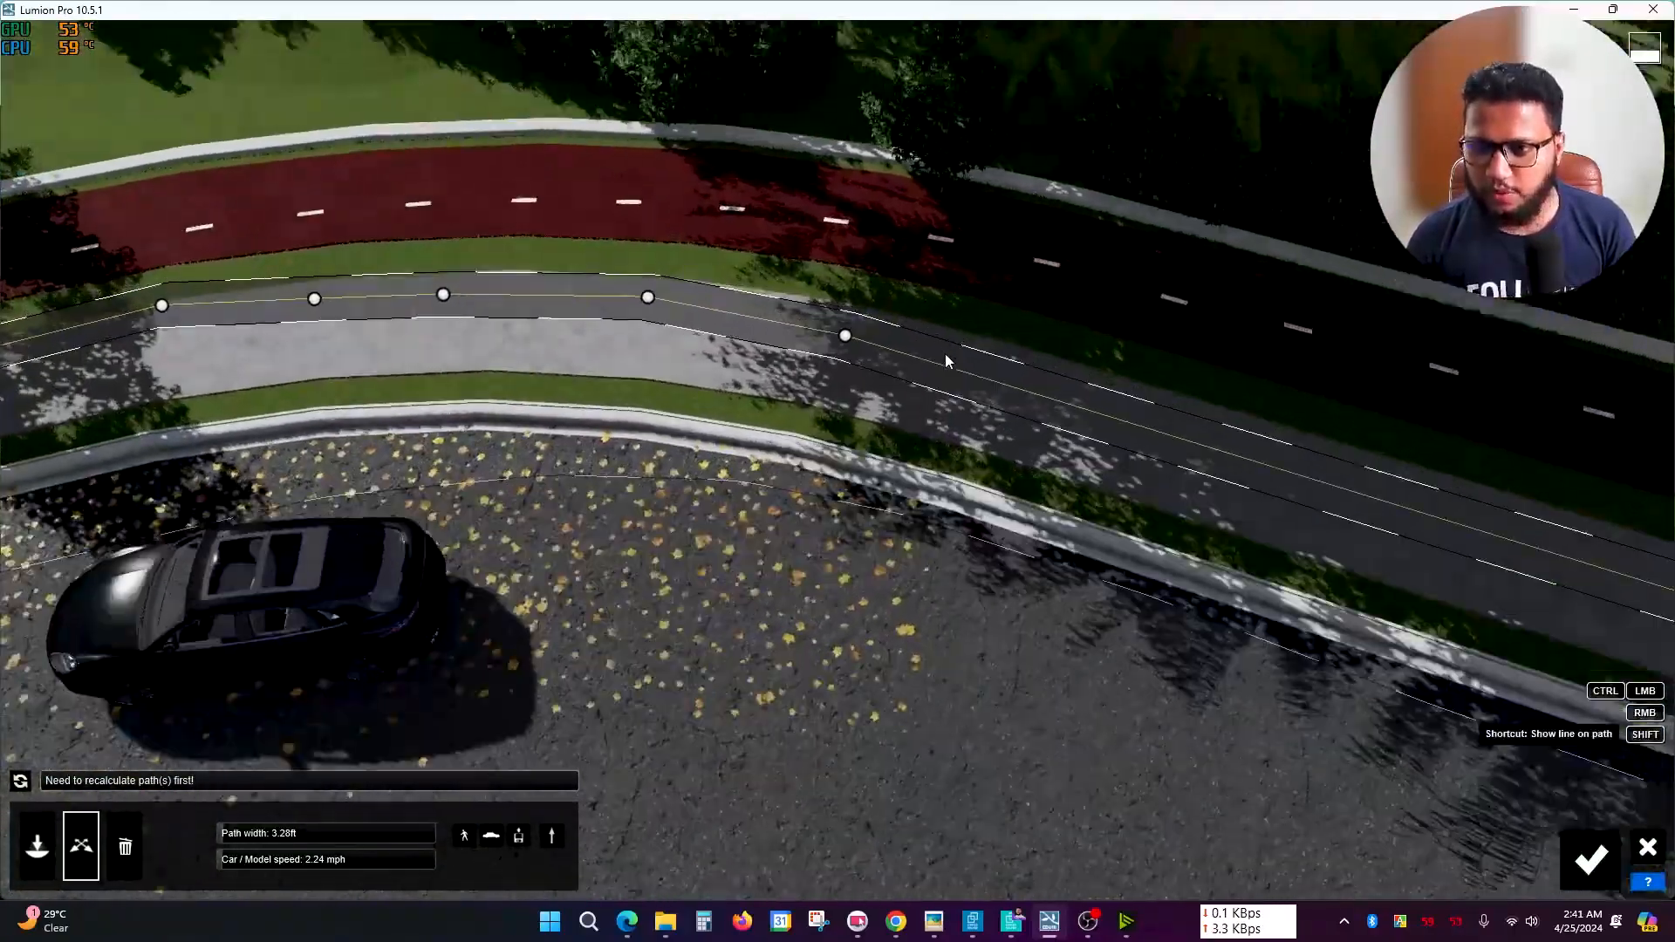
right_click_drag(933, 375, 915, 421)
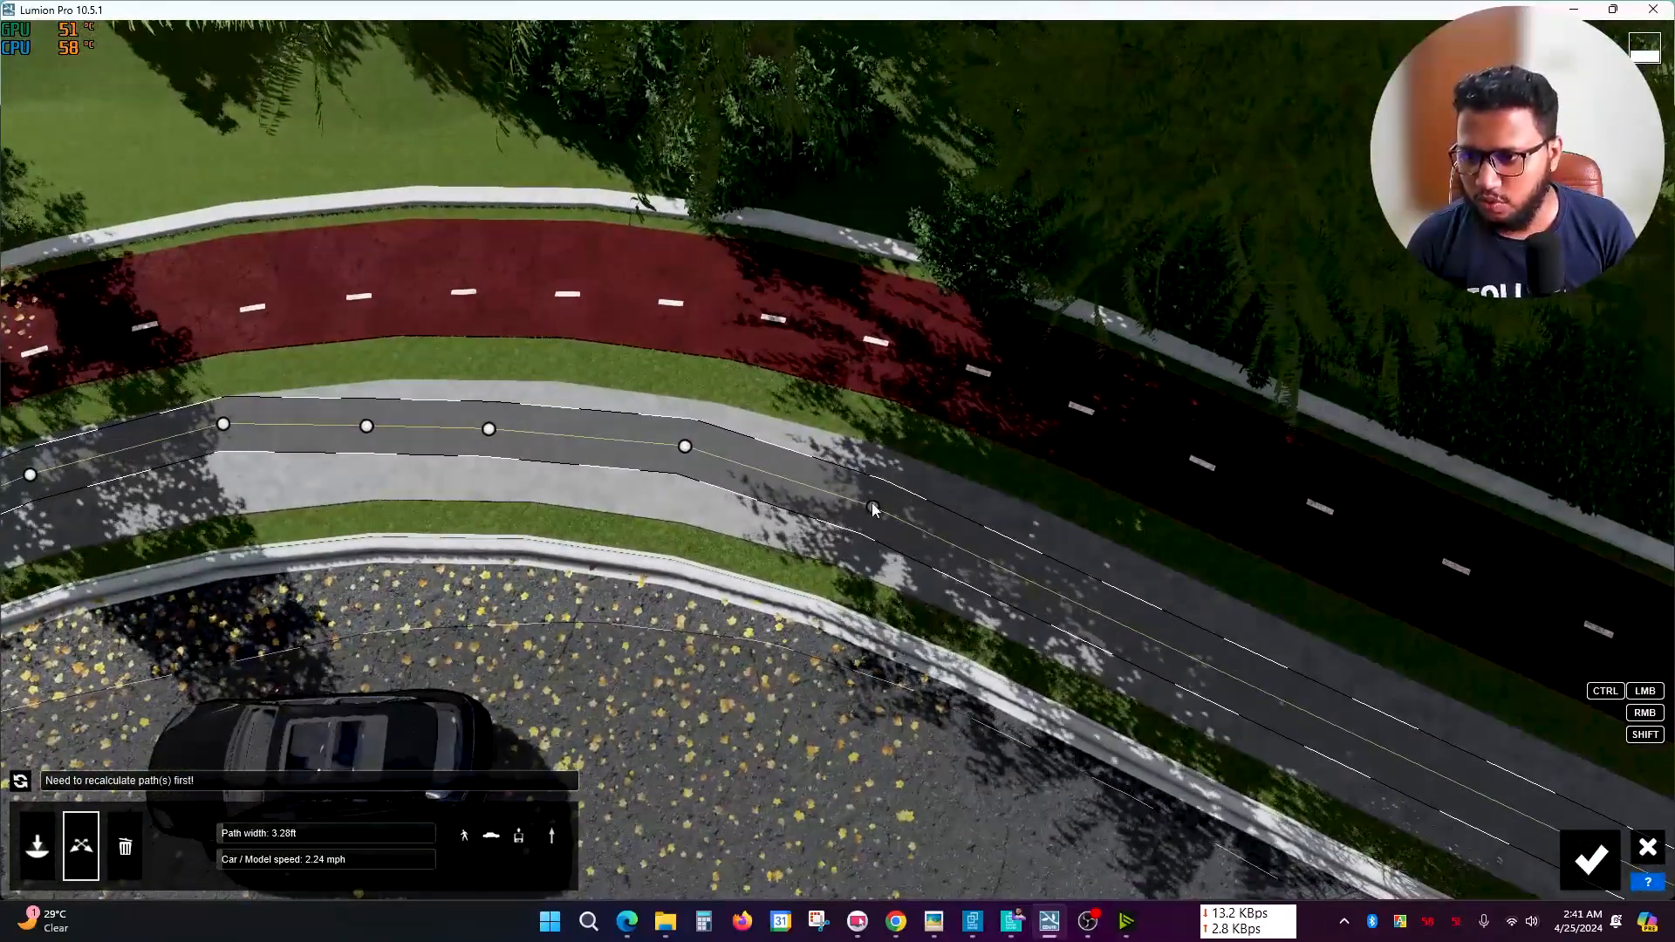
left_click_drag(873, 506, 867, 512)
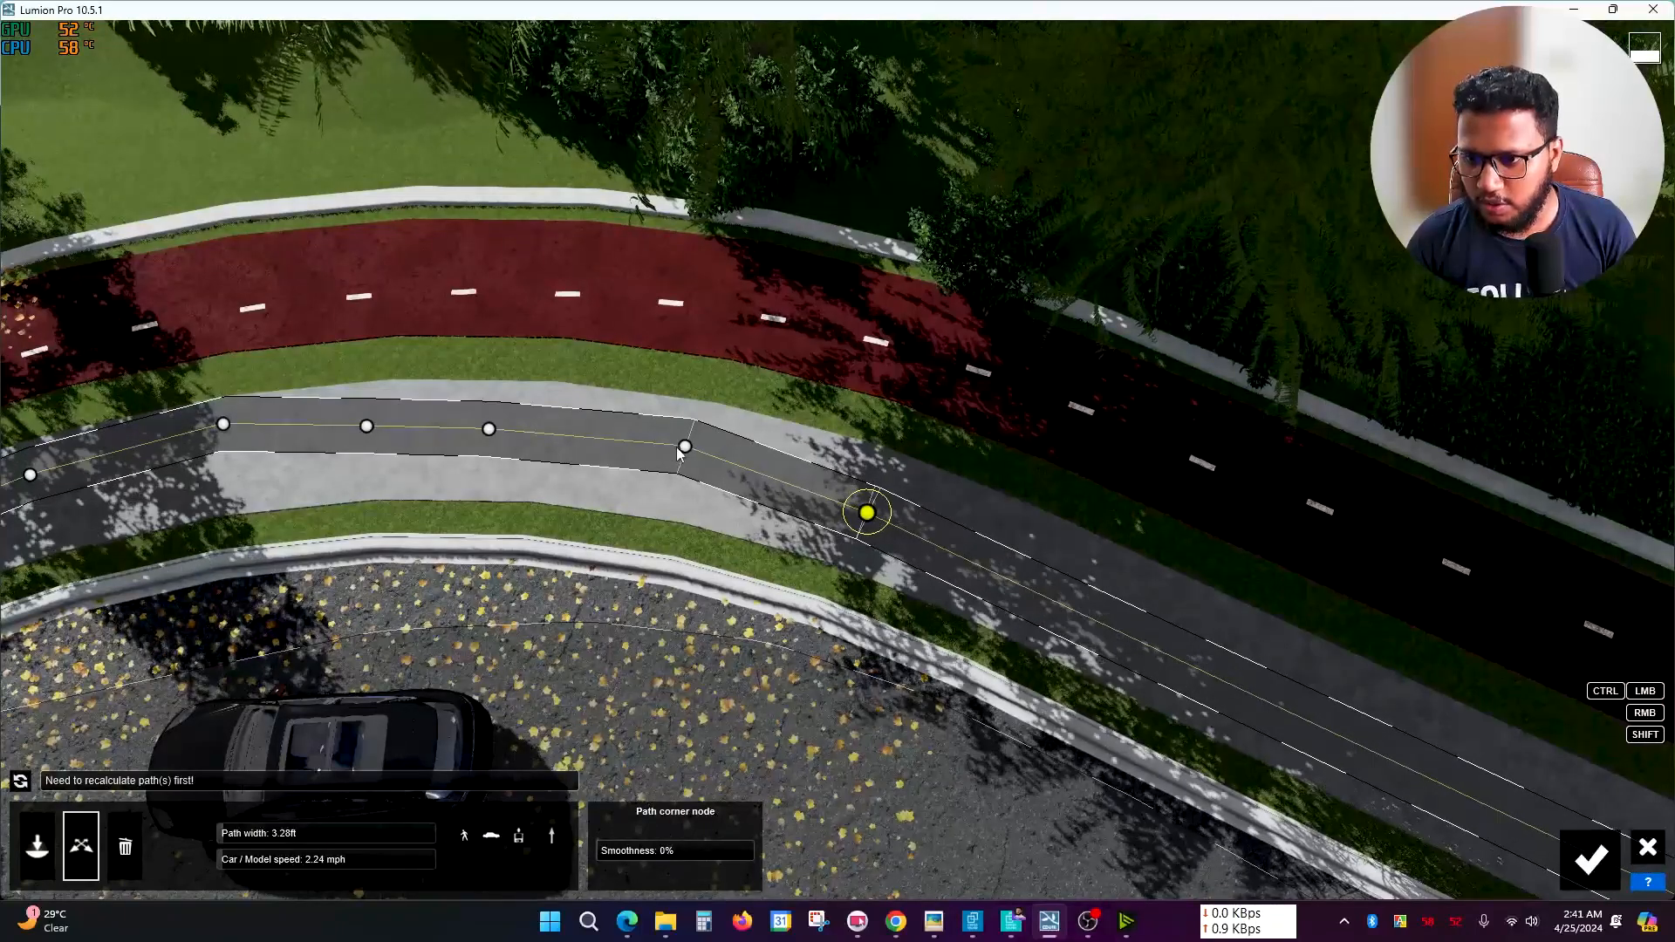
left_click_drag(684, 448, 679, 459)
key("a")
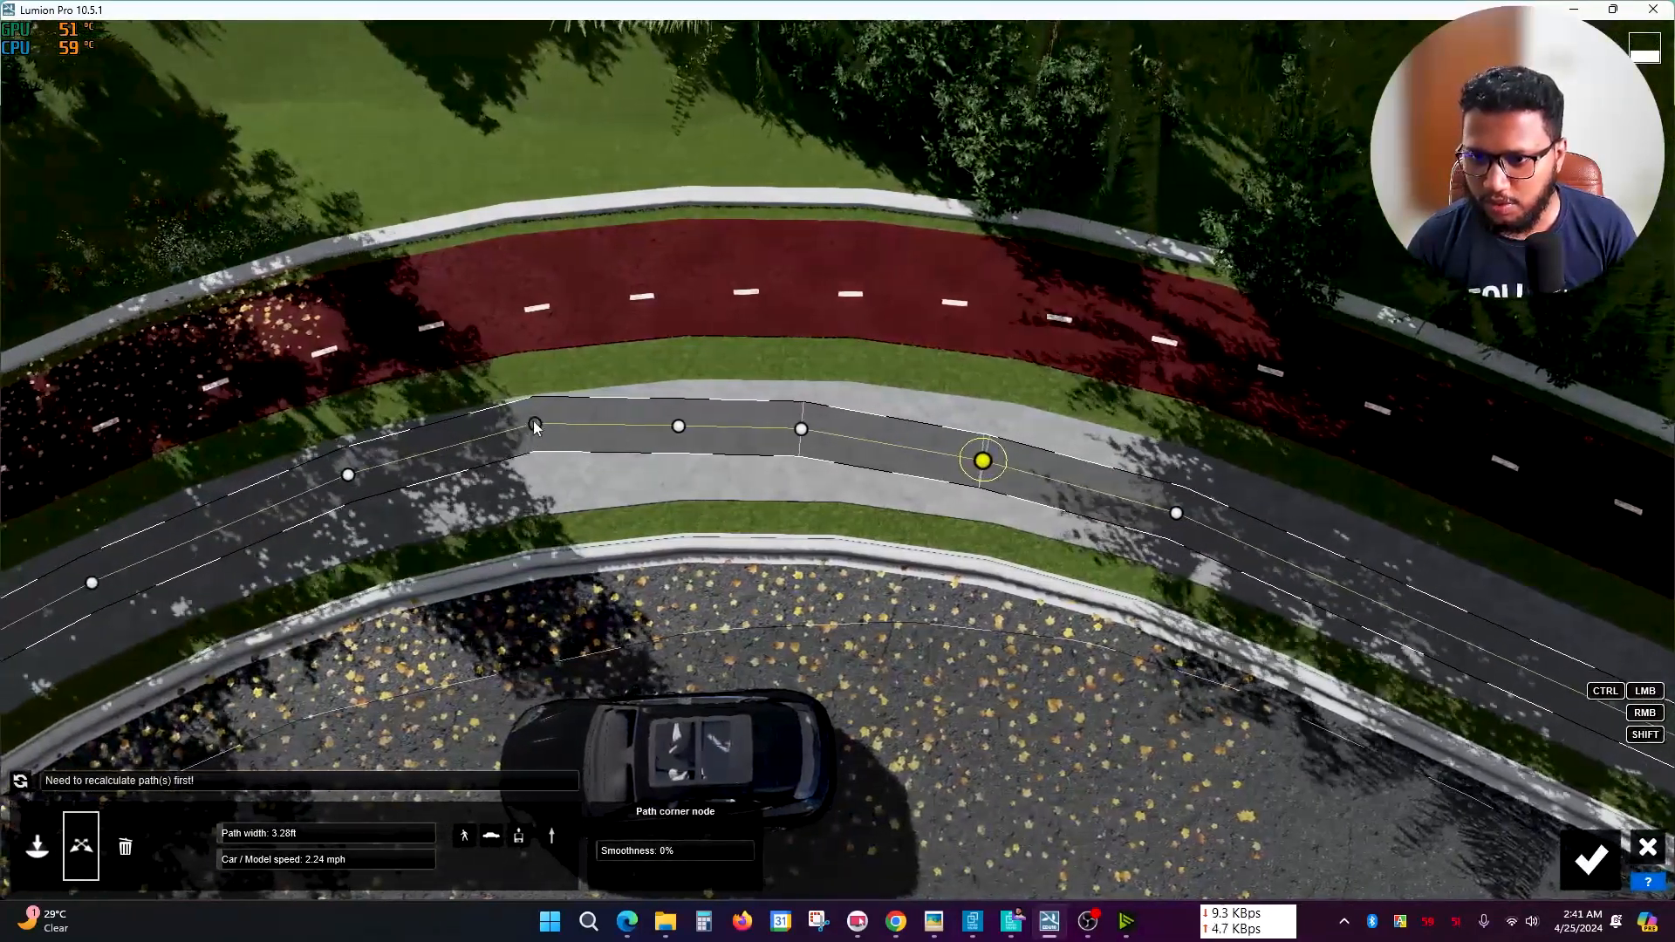
left_click_drag(536, 425, 541, 440)
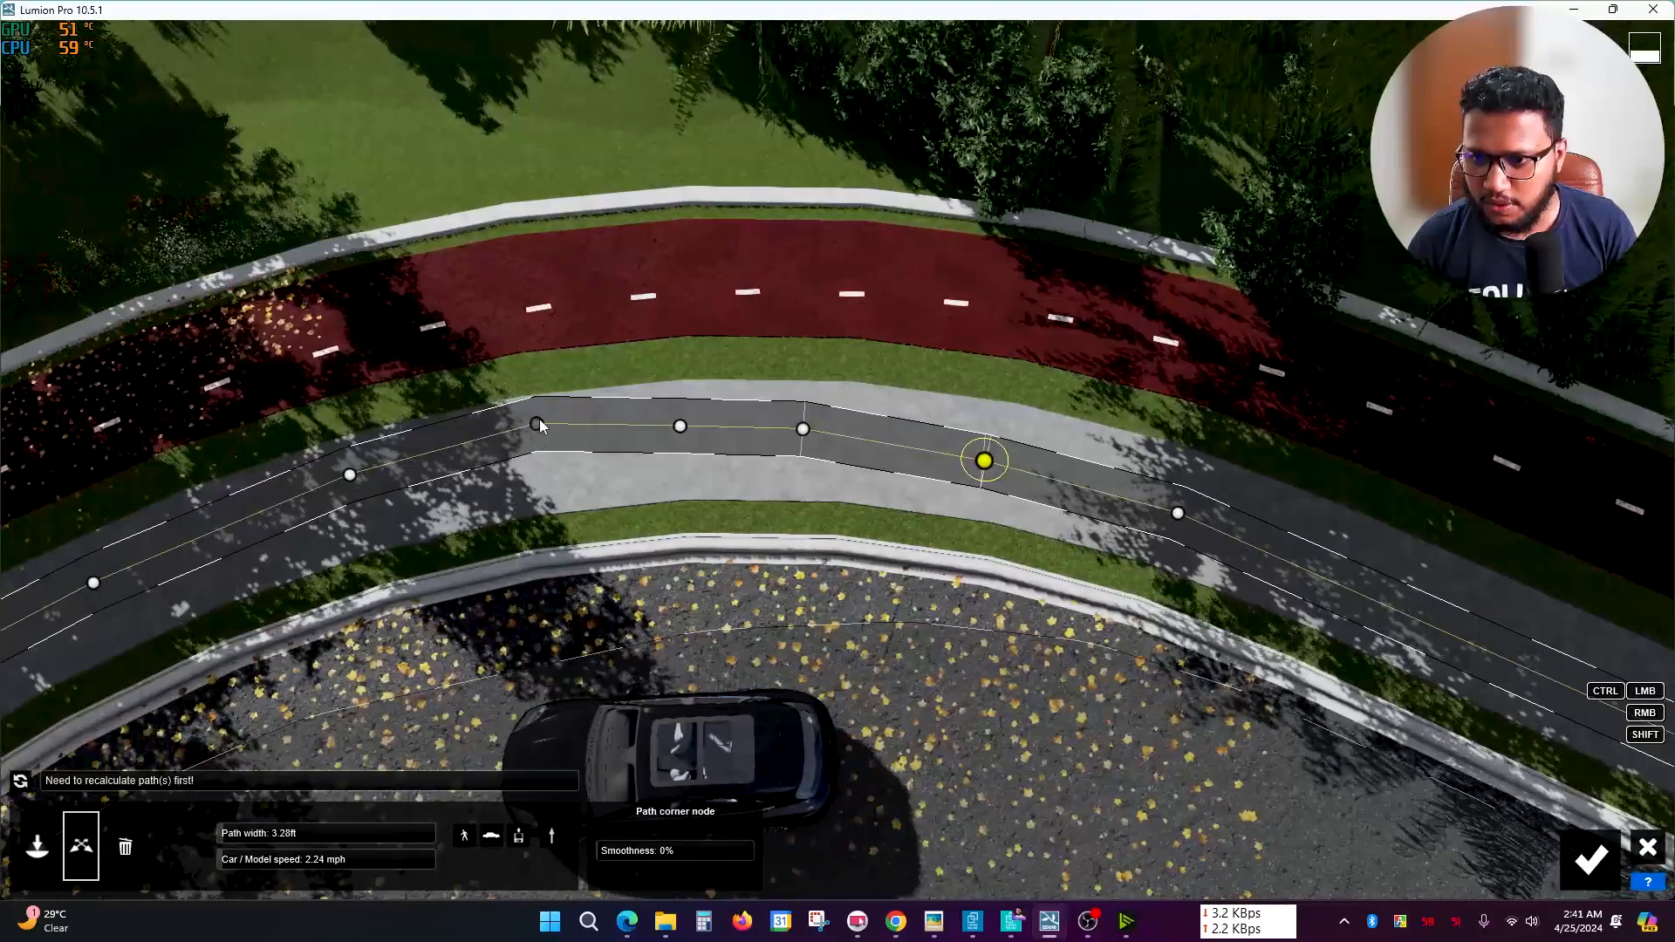
left_click_drag(680, 428, 674, 435)
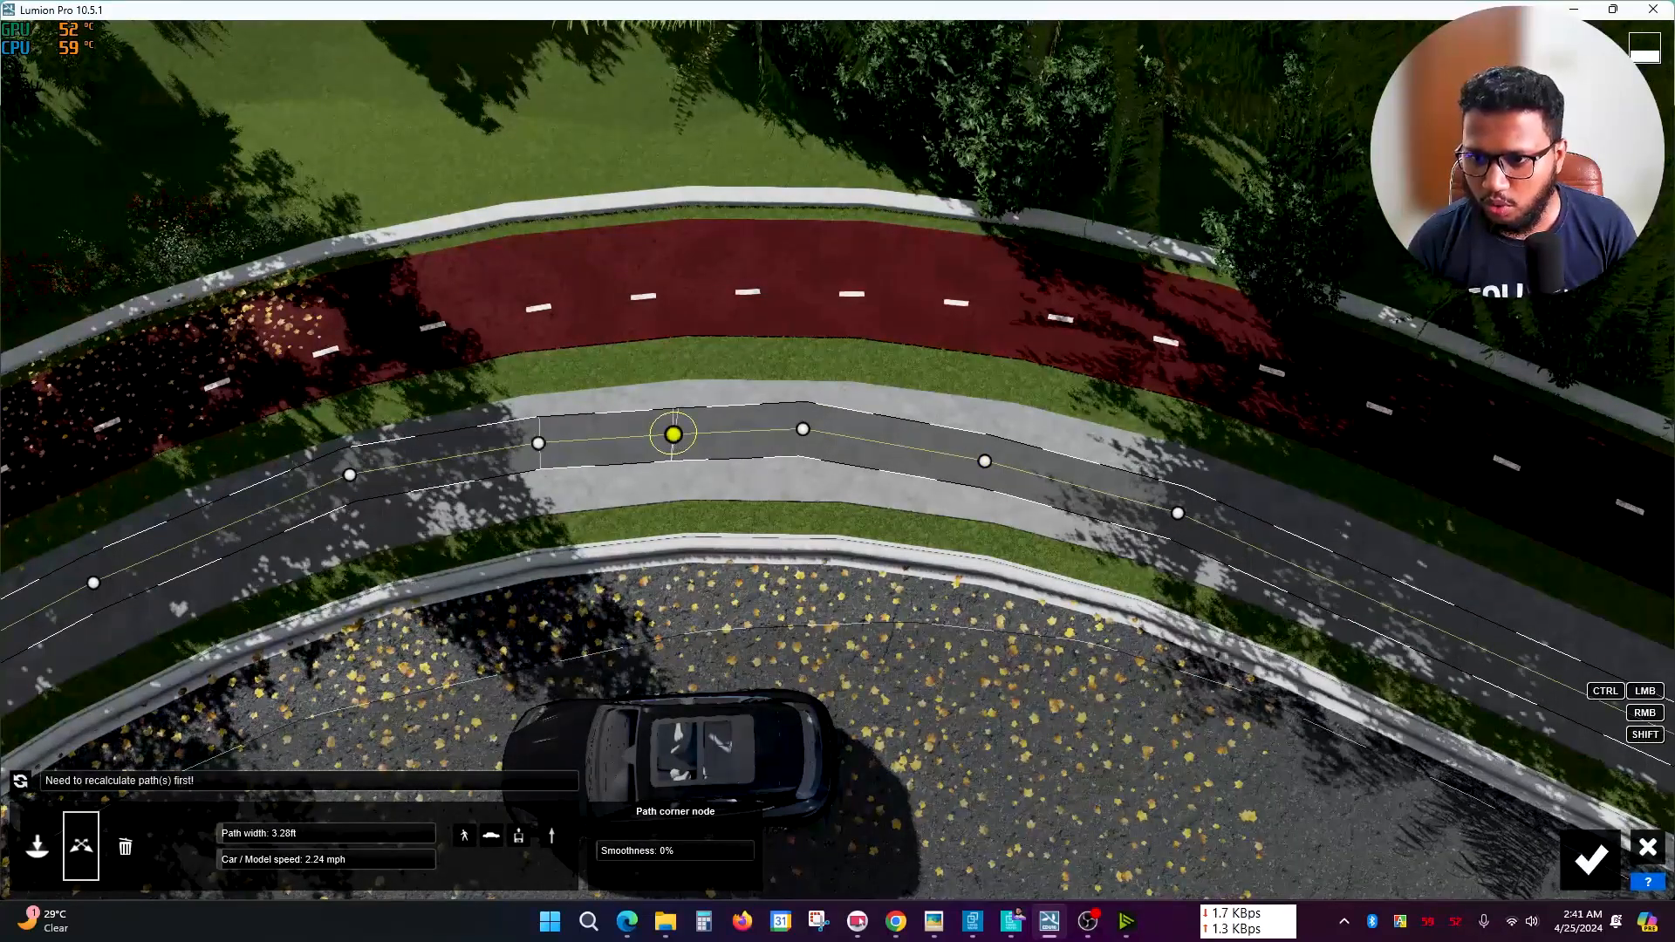
- Align the remaining bend nodes between the black car and the two pedestrians with the middle of the sidewalk
key("a")
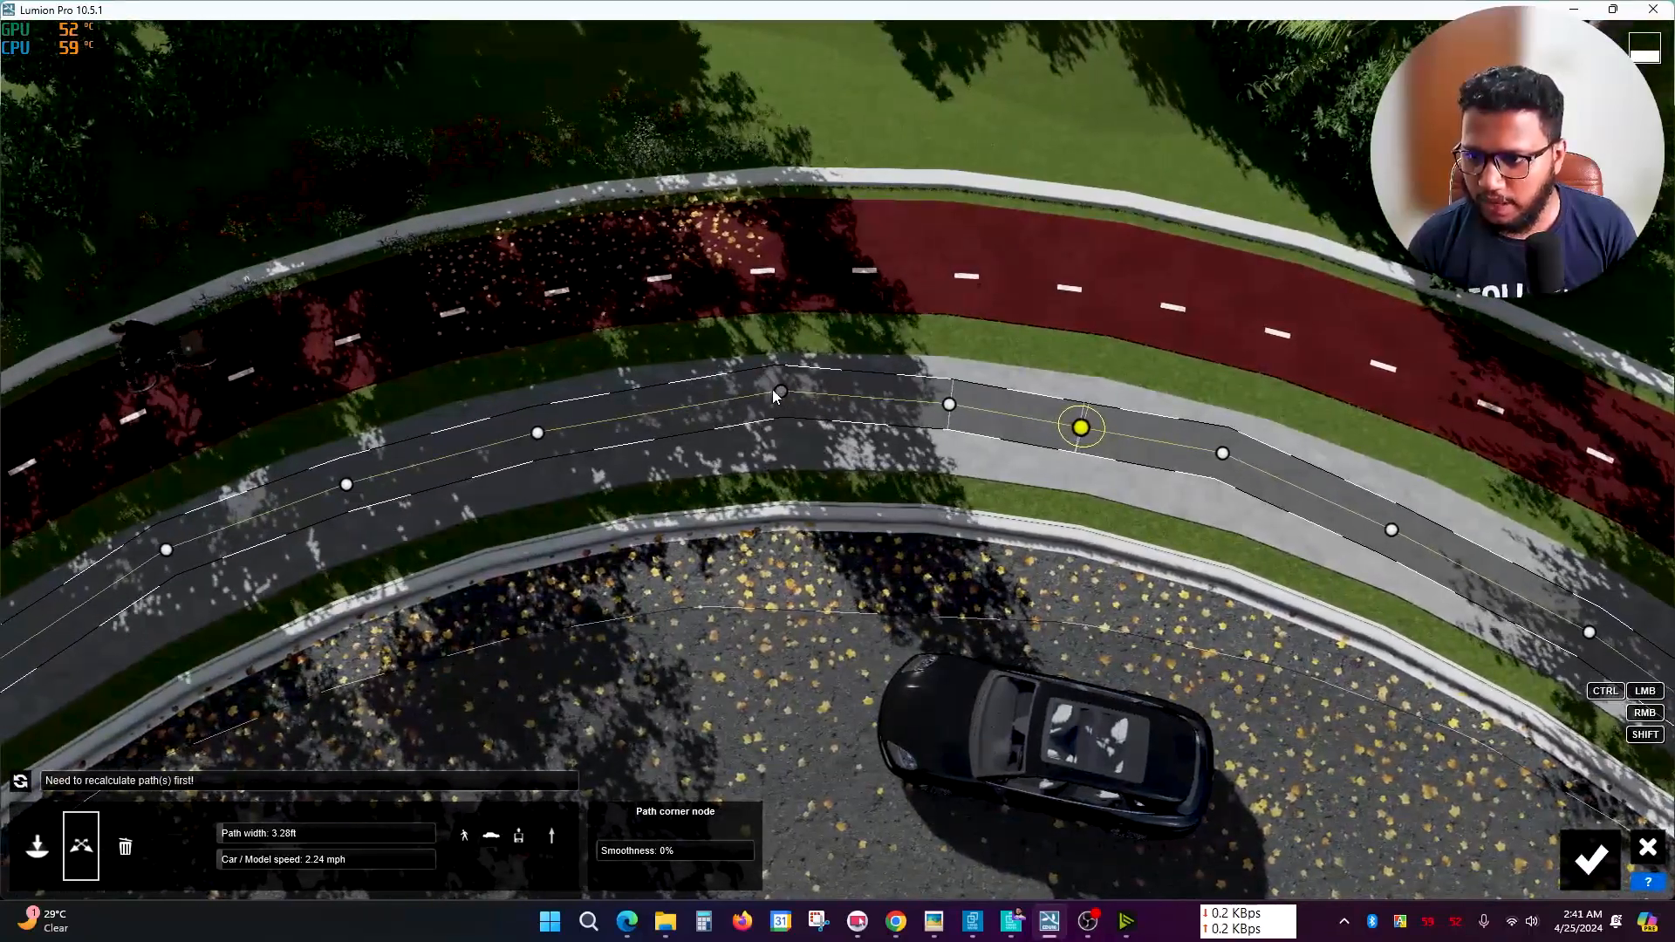
left_click_drag(778, 394, 749, 401)
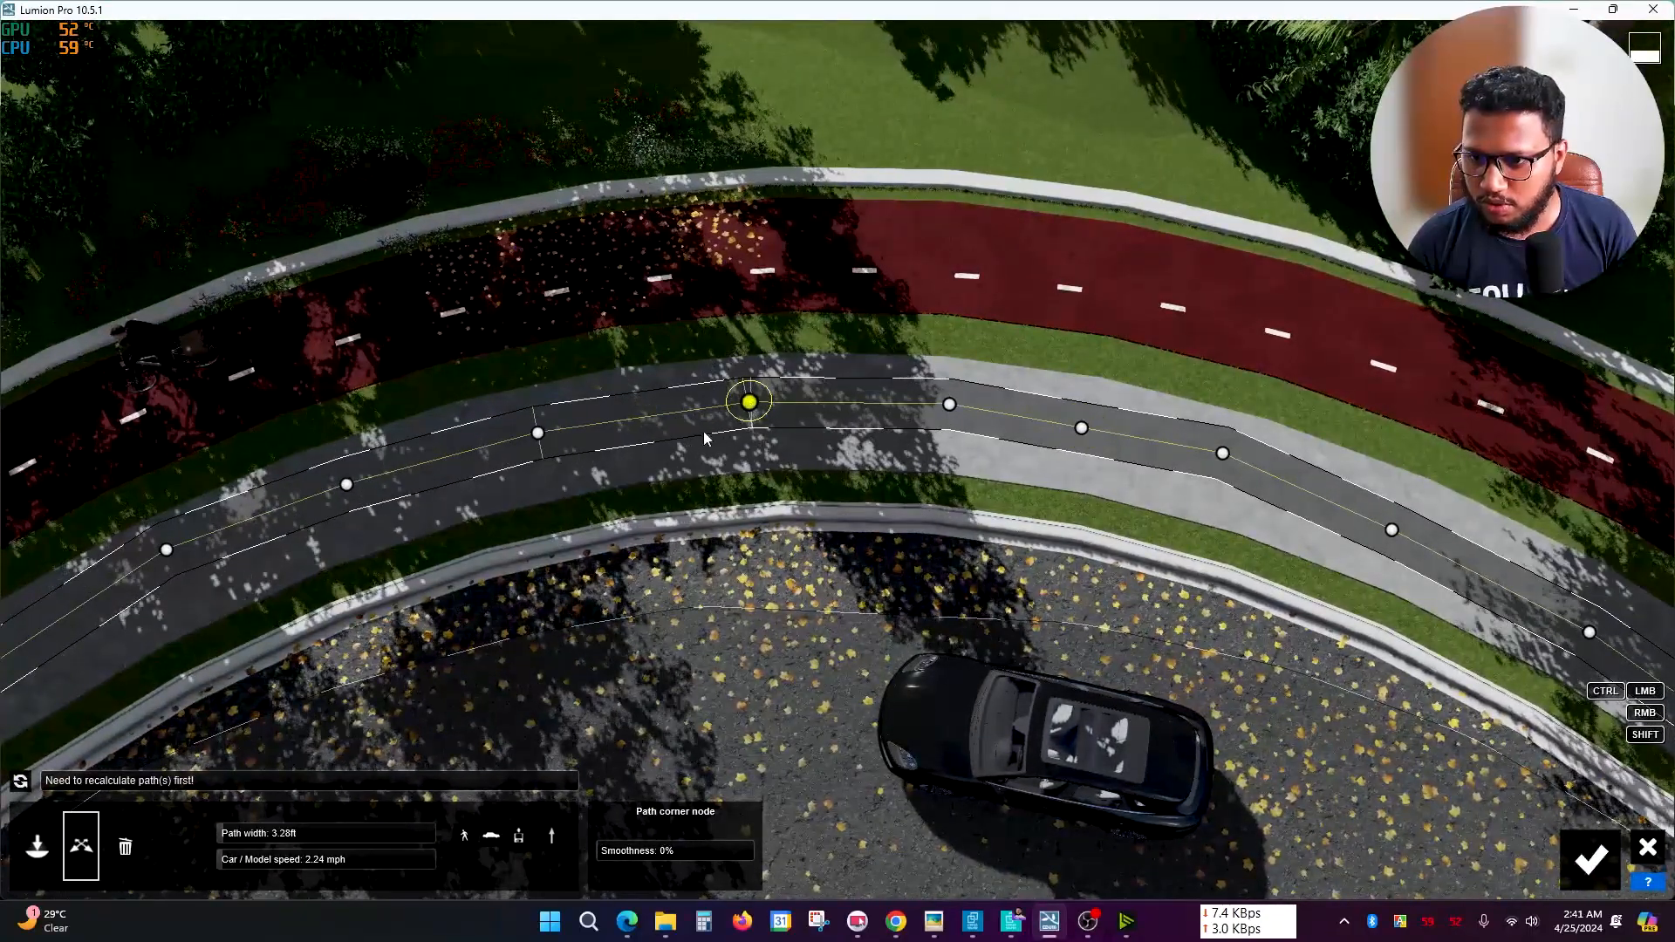
key("a")
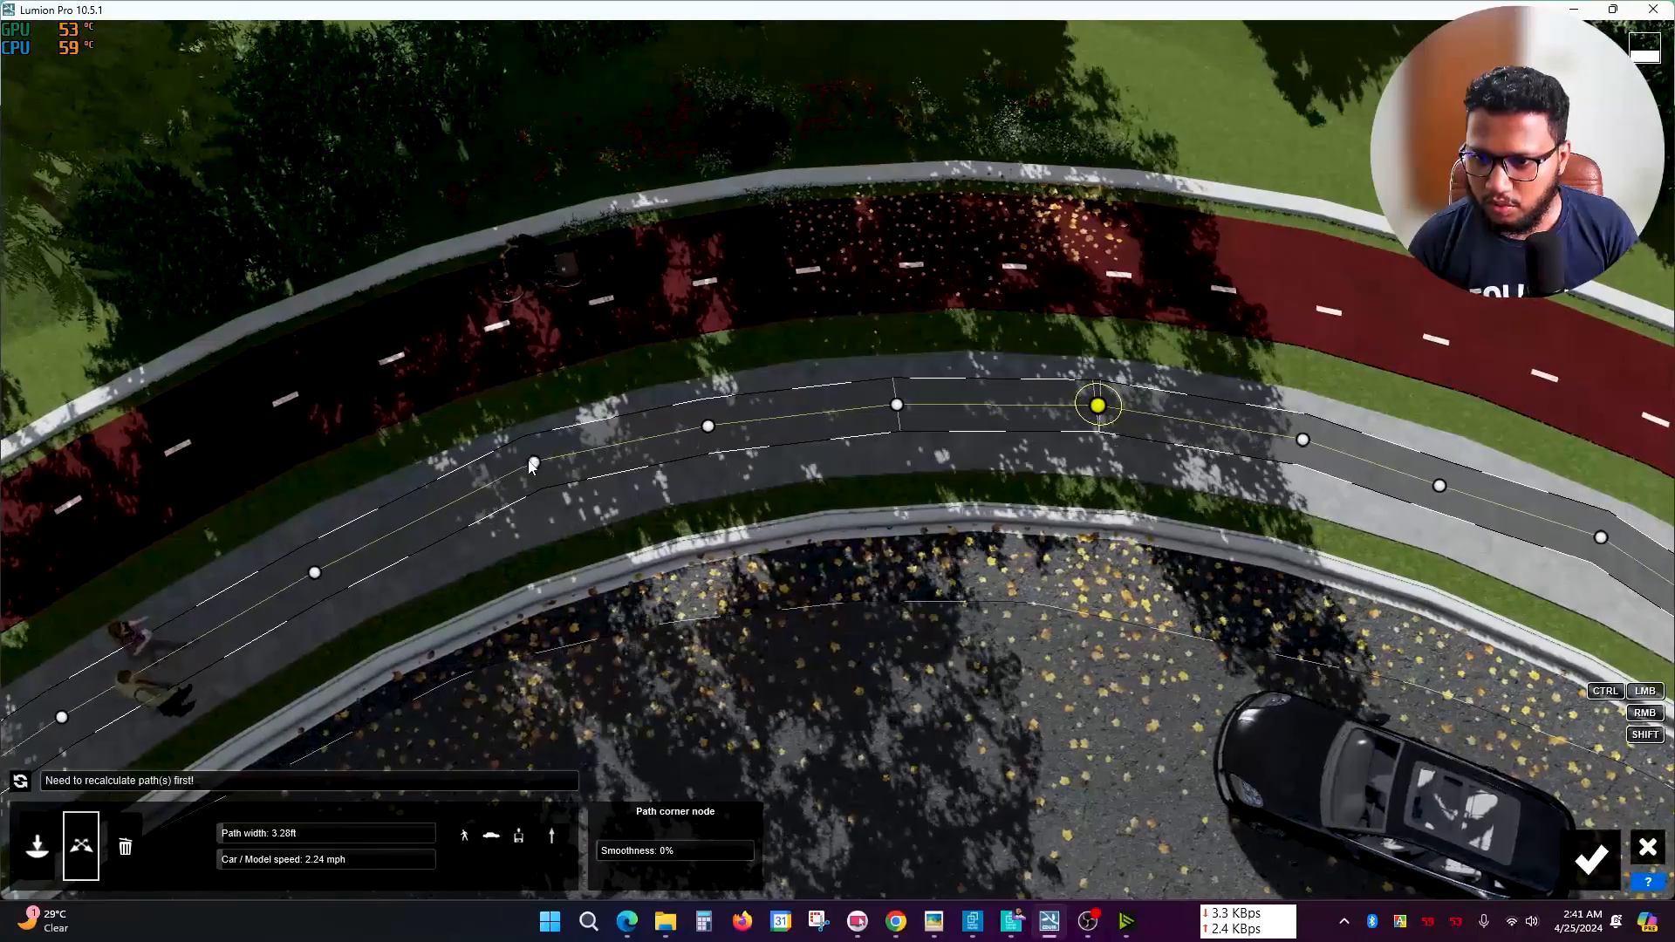
left_click_drag(536, 464, 540, 472)
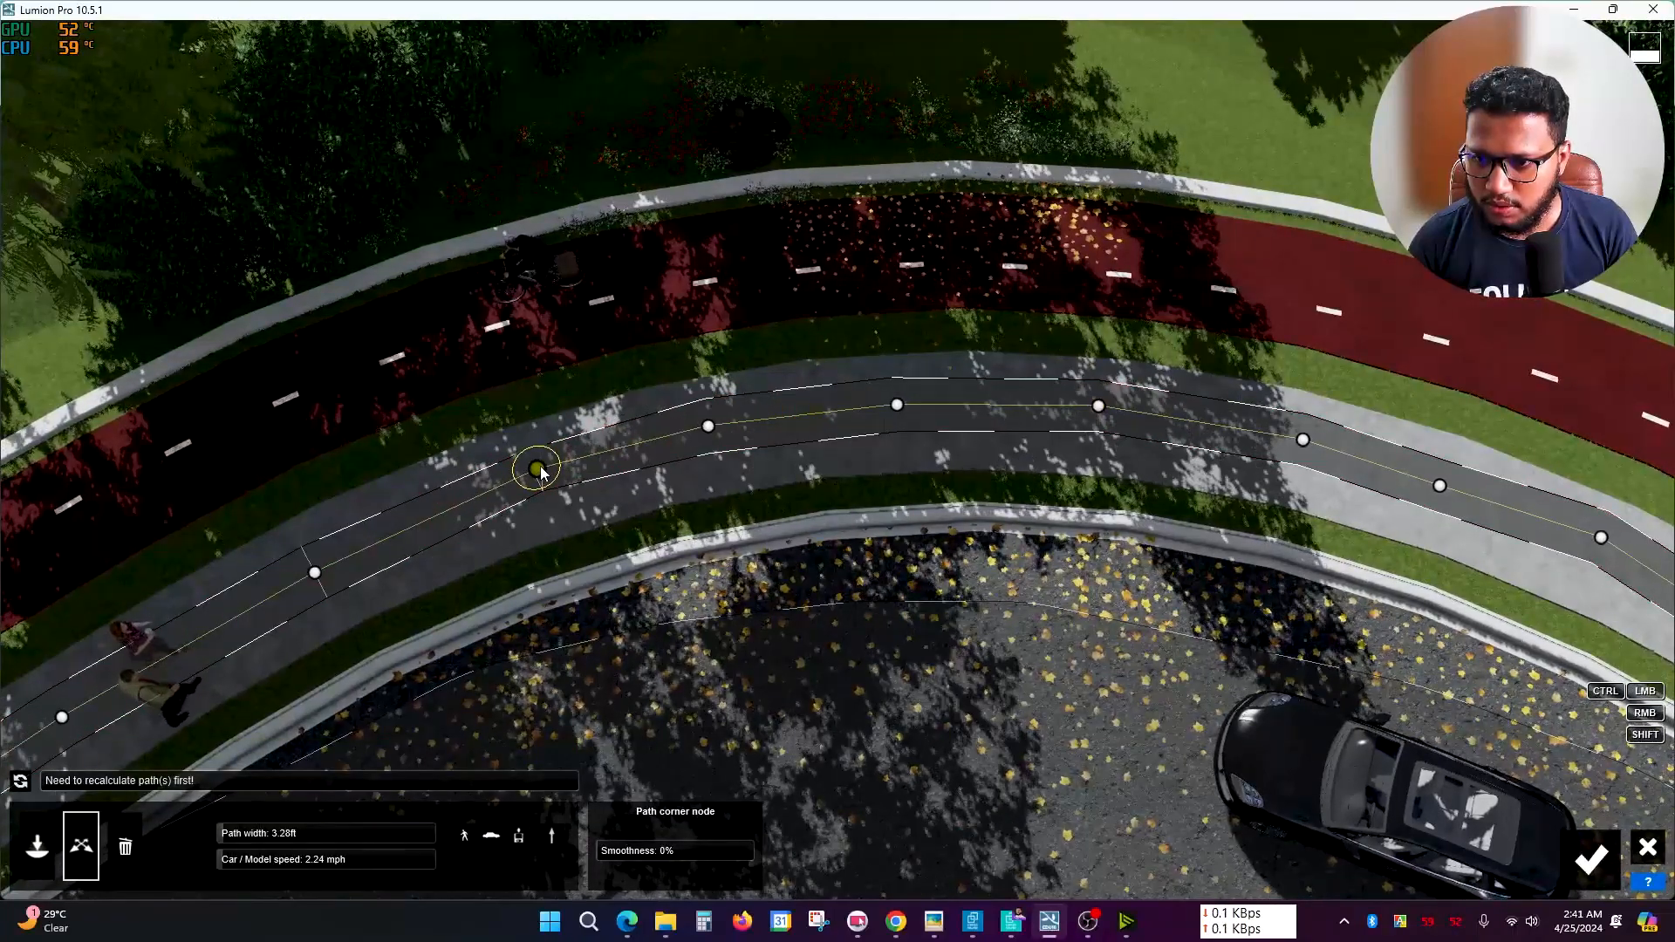
- Widen the sidewalk path to 6.76 ft and save the Mass Move path edits
key("a")
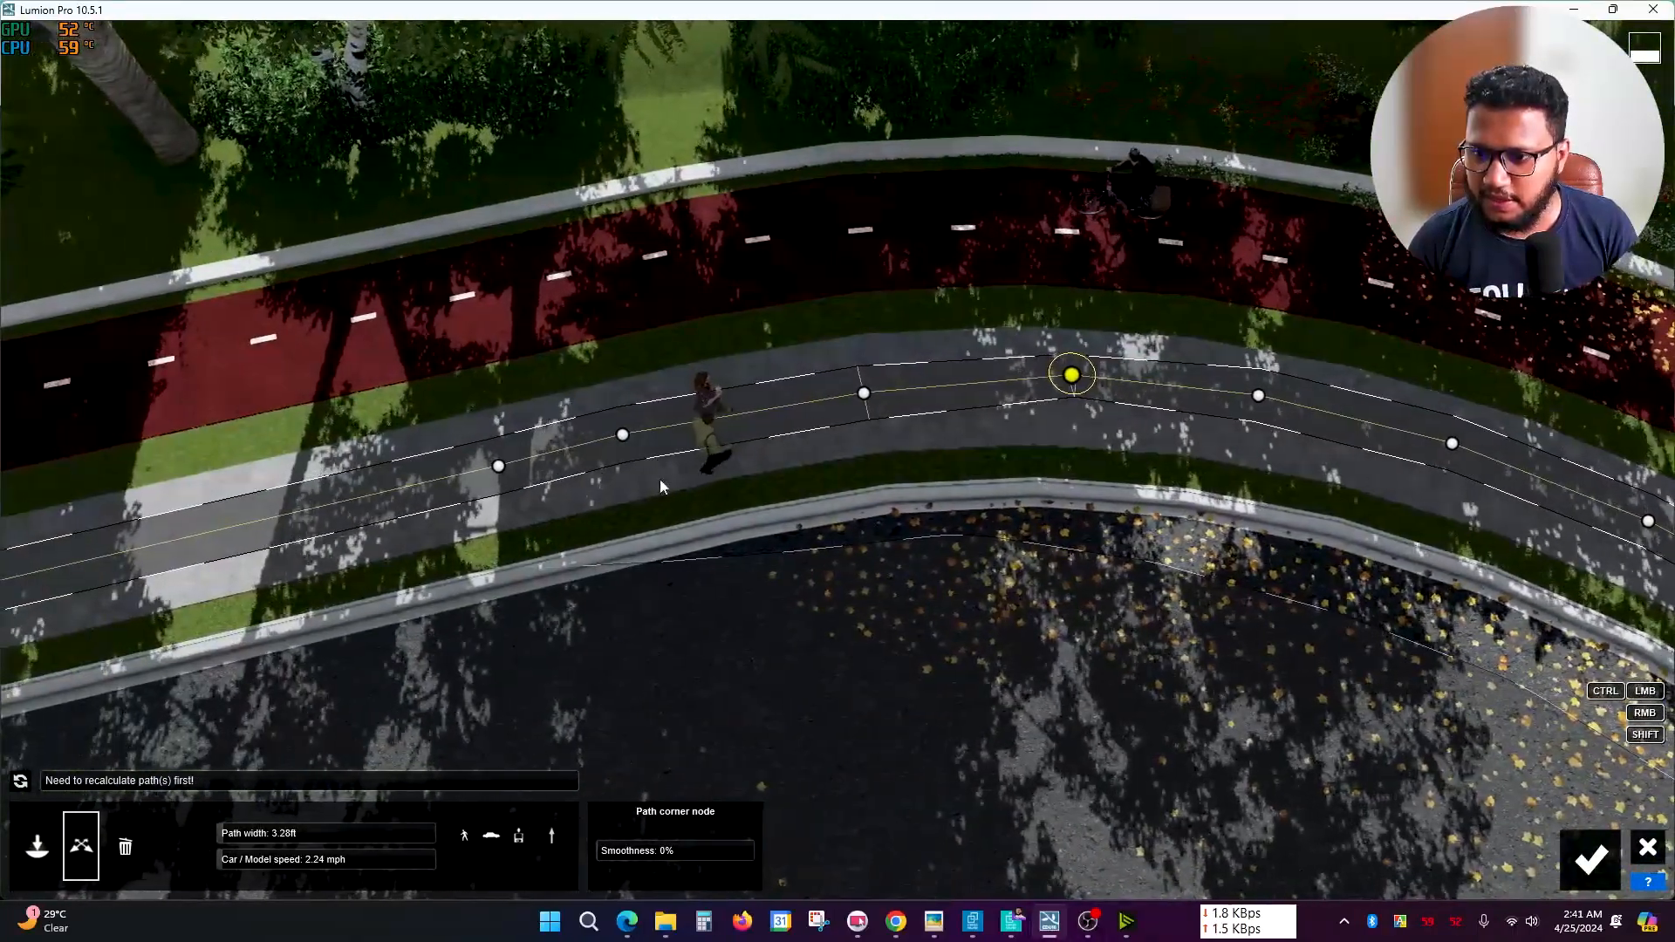
left_click(236, 835)
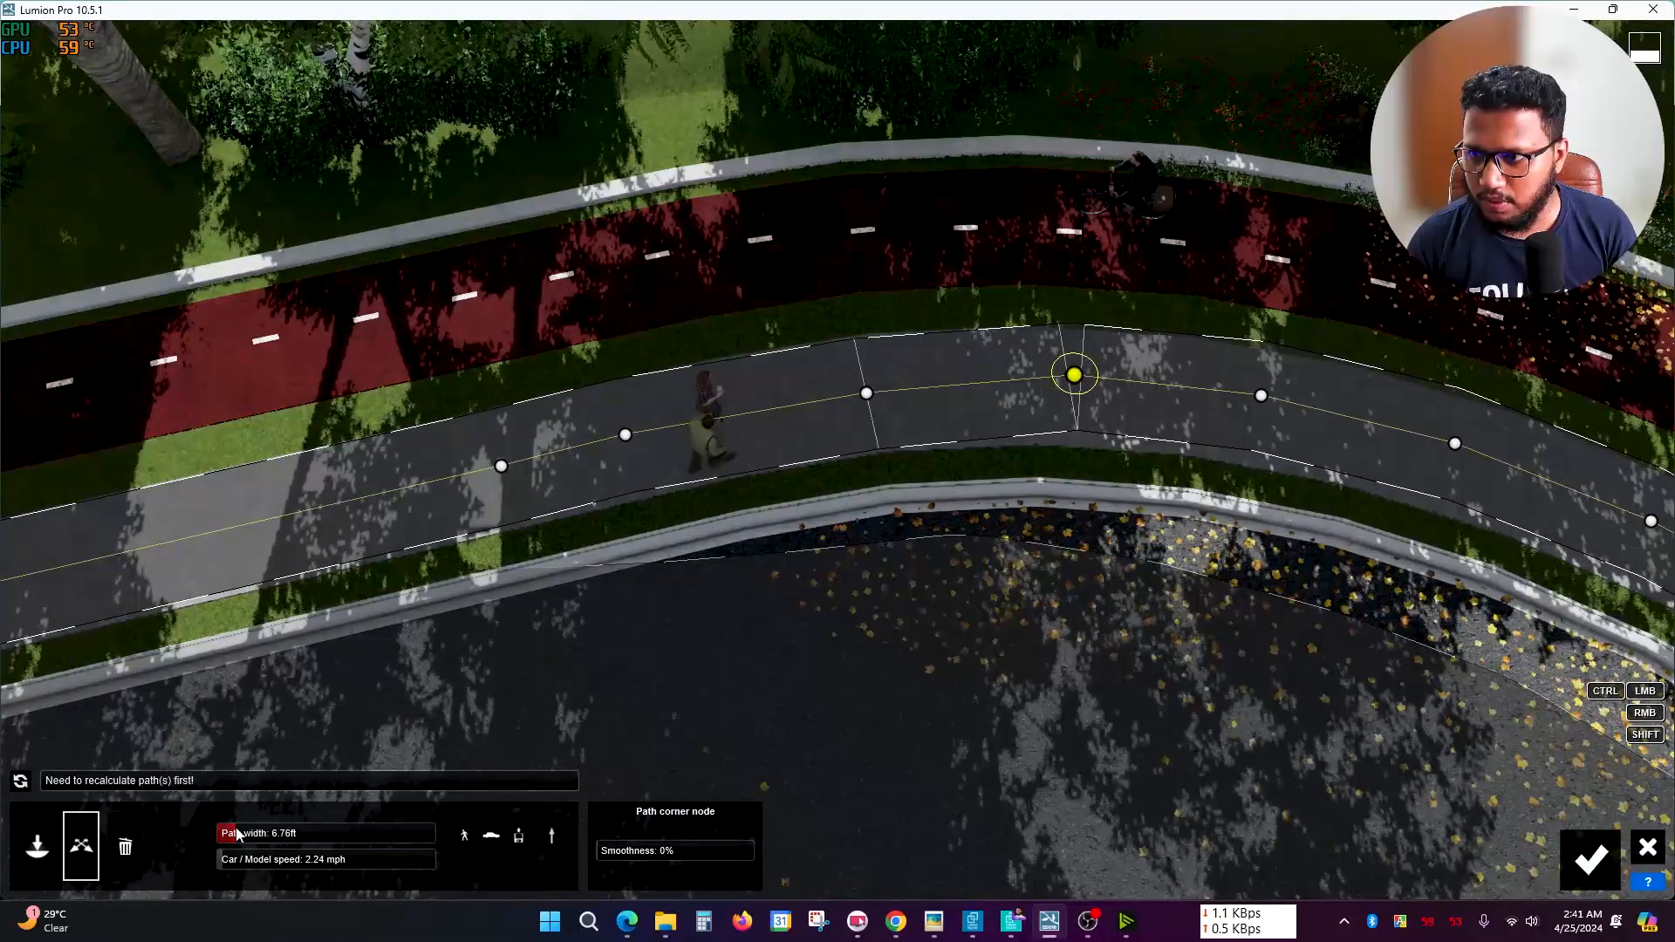
right_click_drag(471, 715, 630, 606)
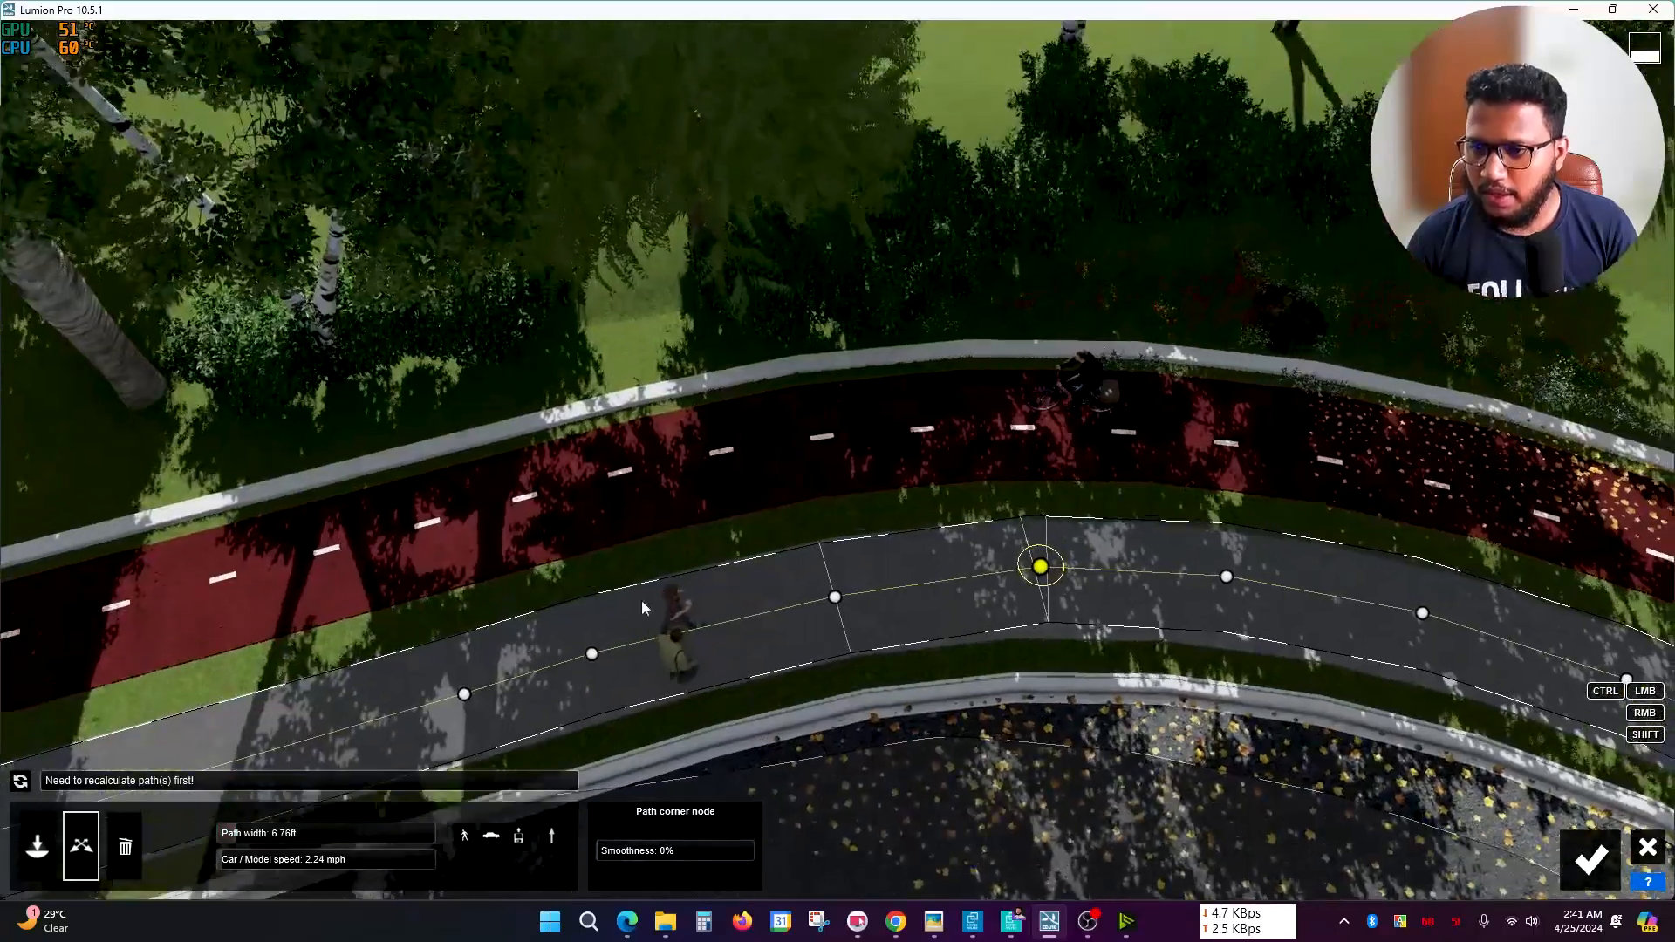
right_click_drag(975, 621, 905, 431)
key("w")
right_click_drag(714, 525, 890, 637)
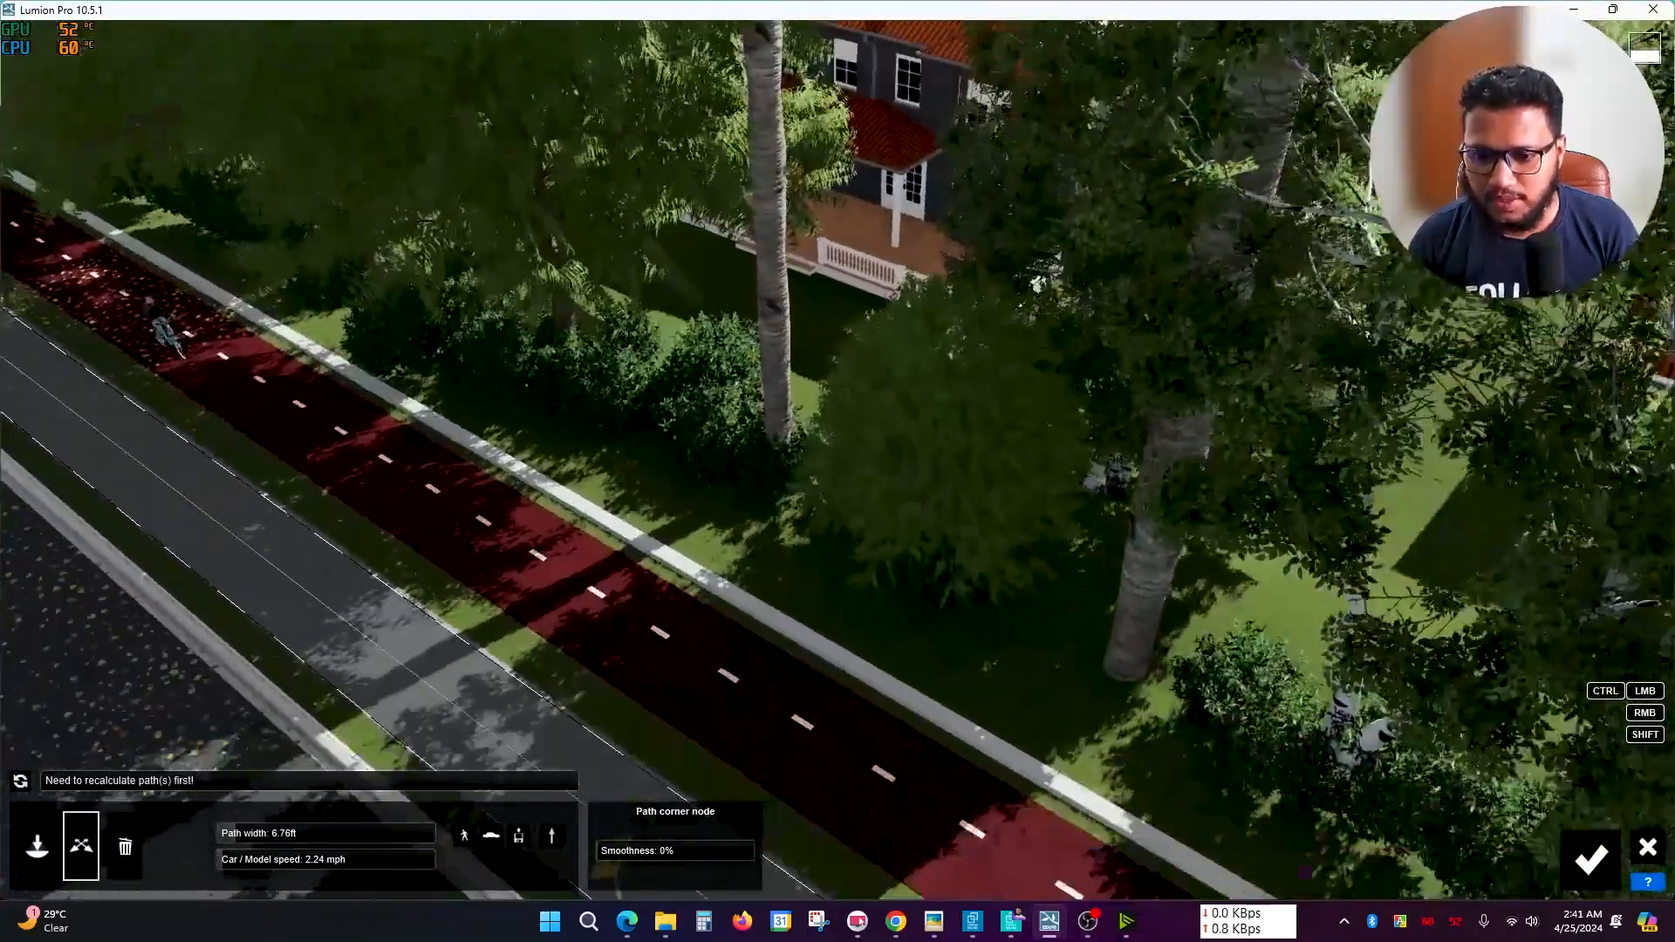
left_click(1590, 860)
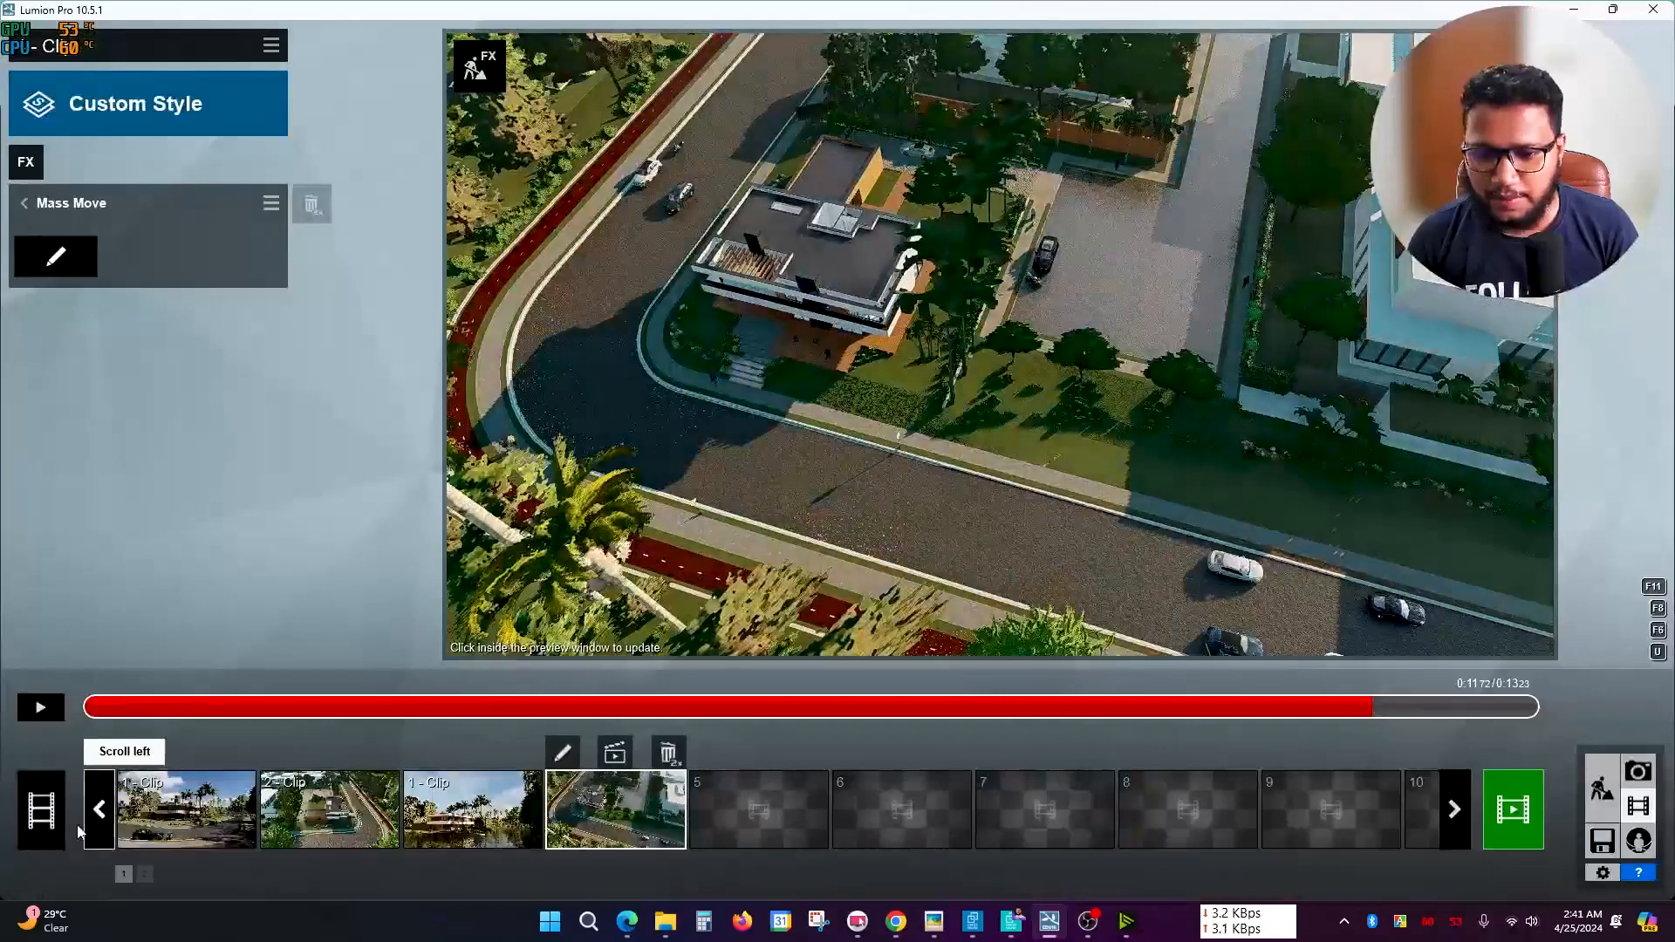
left_click(1500, 824)
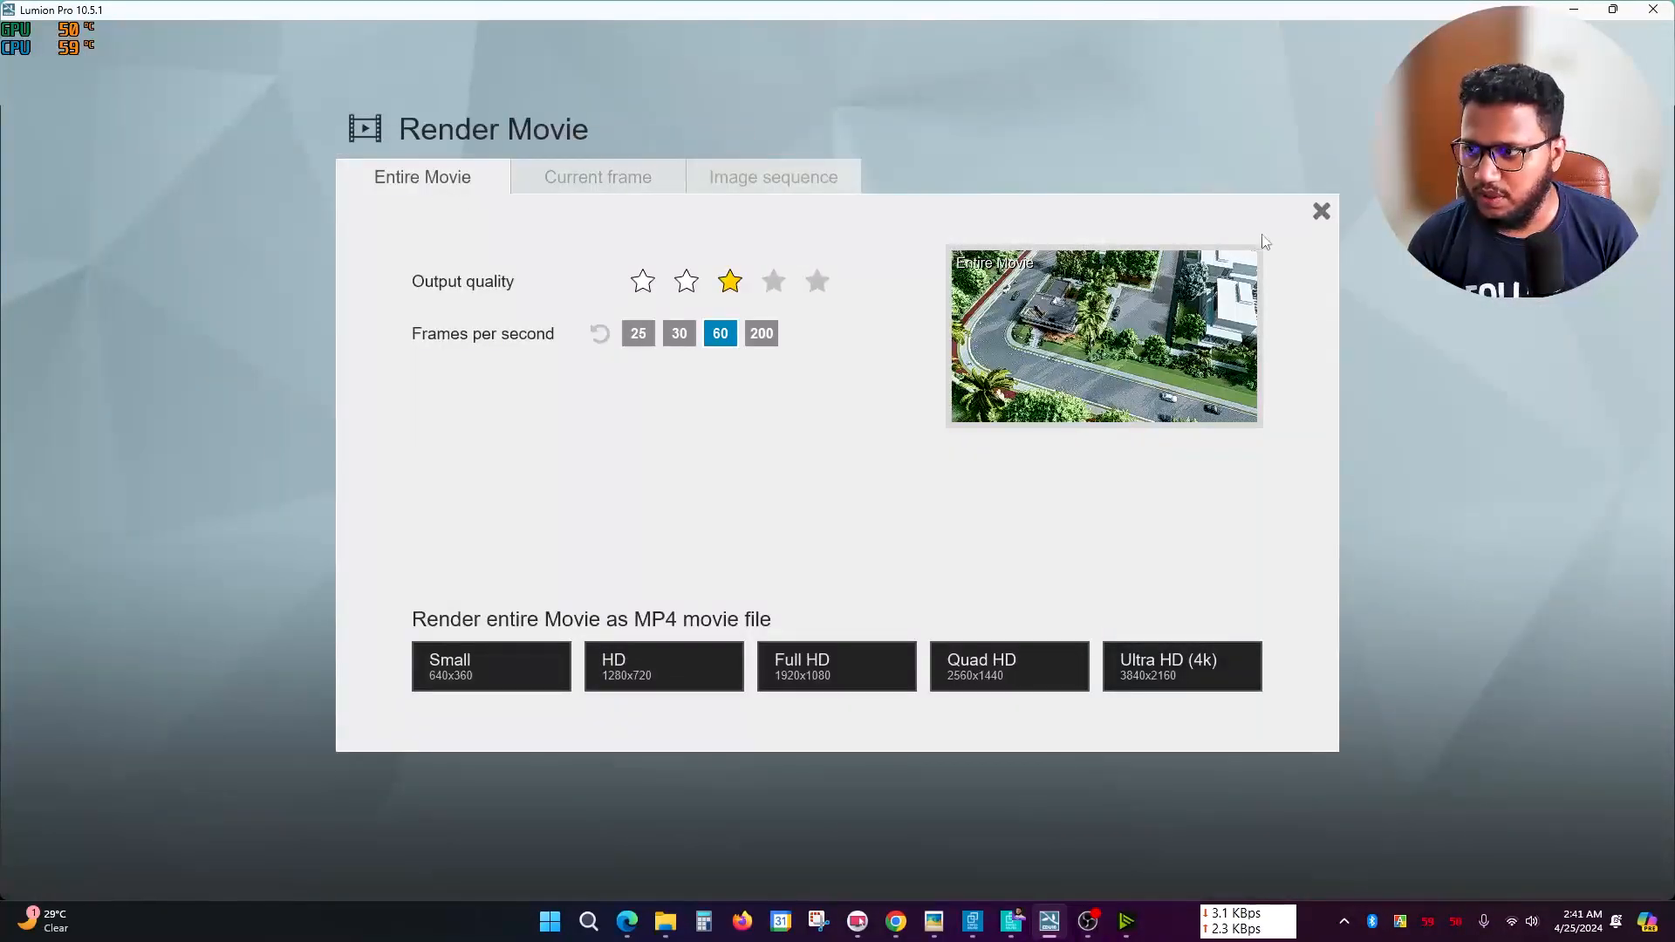
left_click(1319, 213)
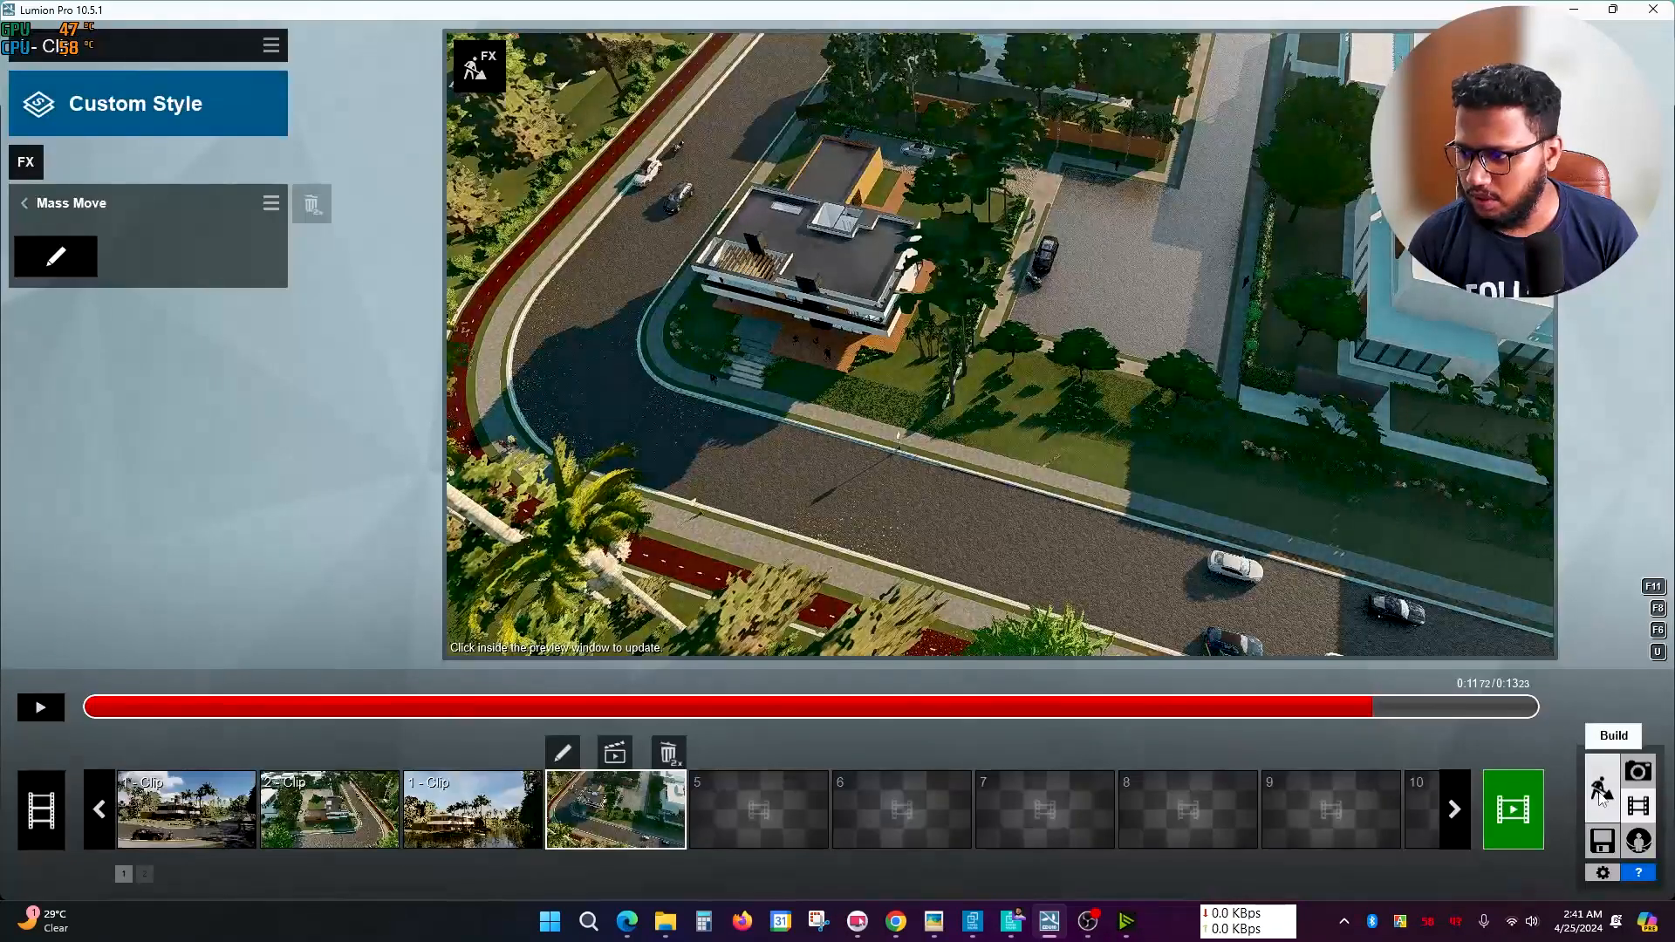
- In Build mode, place a walking man on the outer sidewalk at the bend near the black car, rotated along the path
right_click_drag(1137, 527, 785, 532)
key("w")
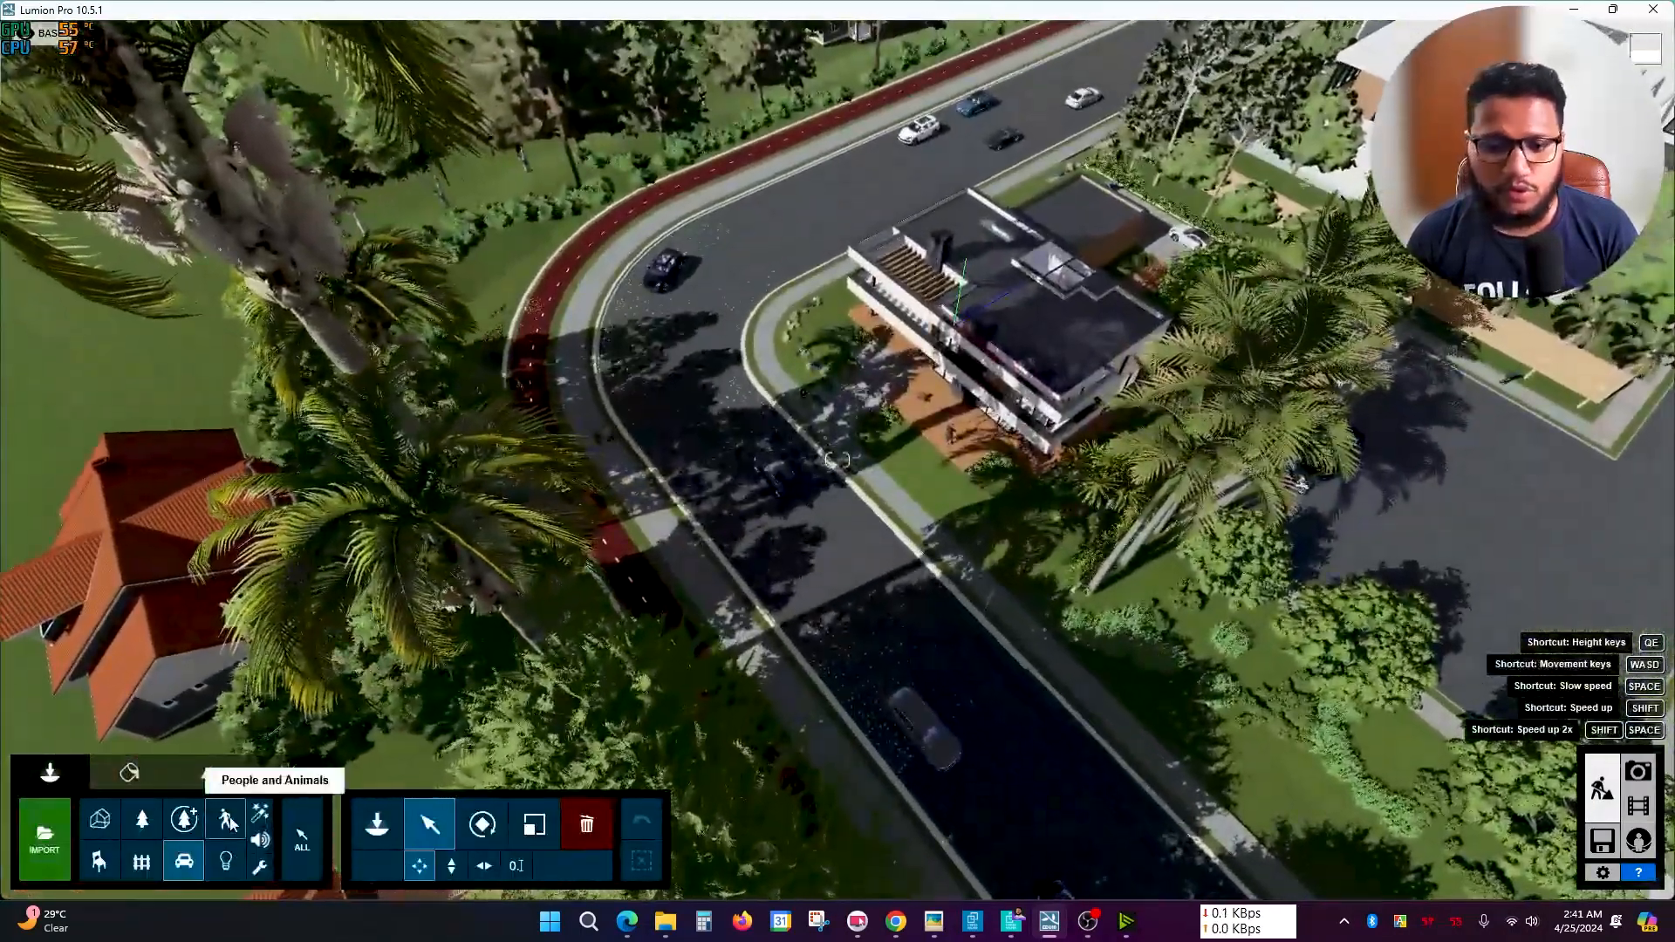
left_click(228, 822)
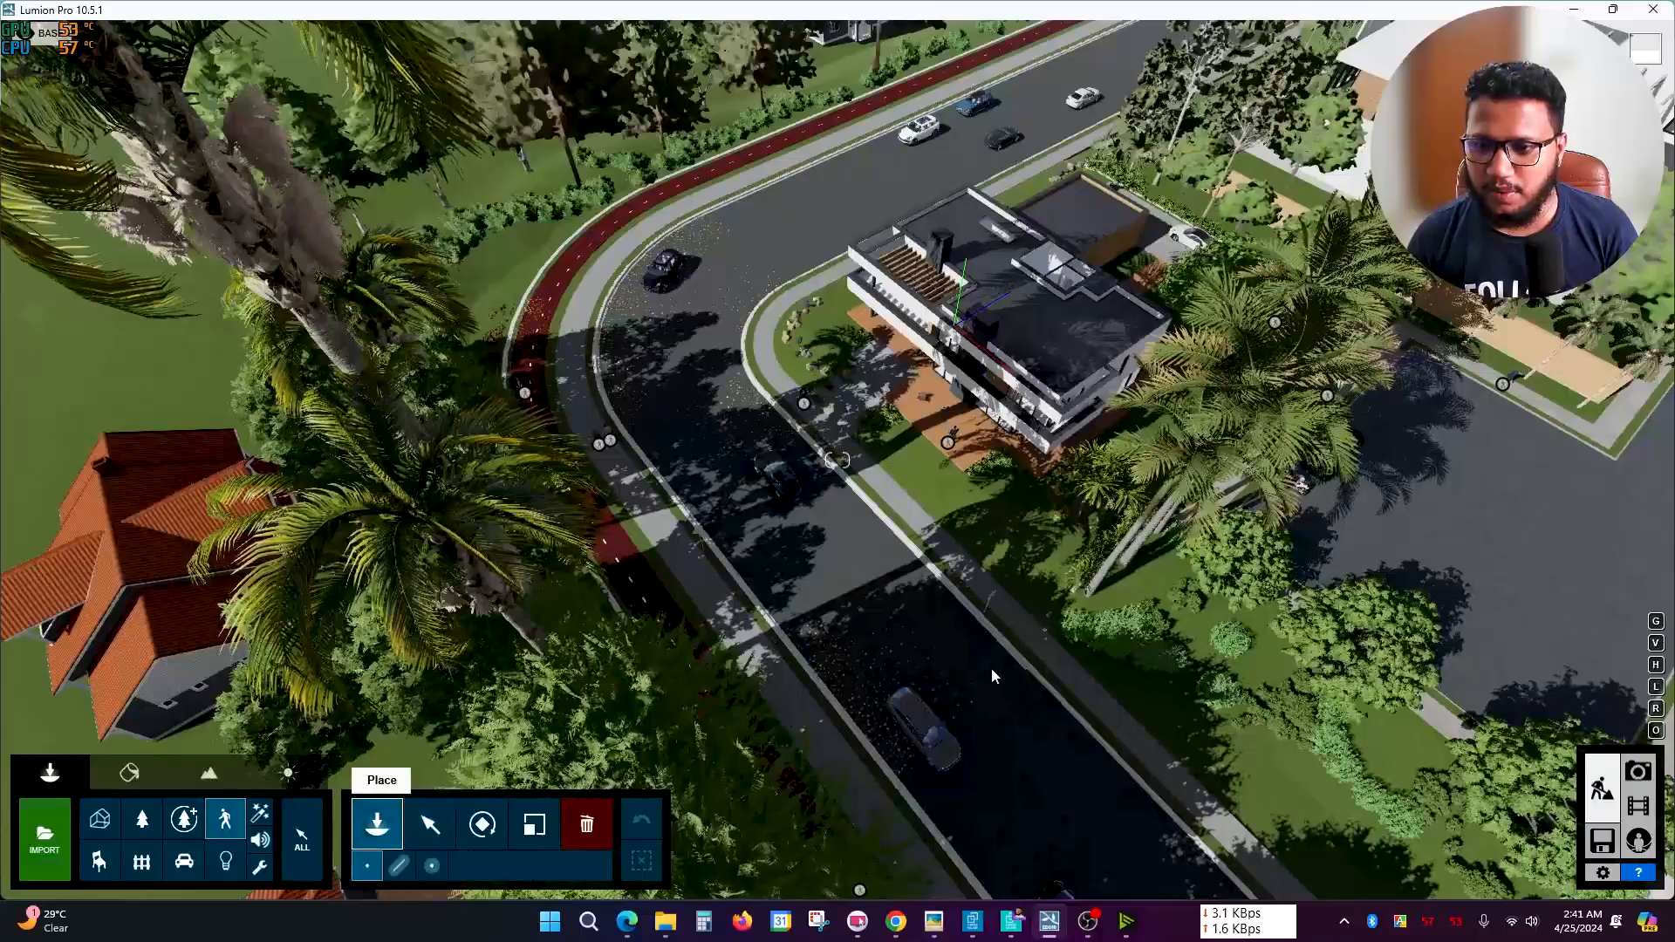
right_click_drag(995, 679, 793, 645)
key("w")
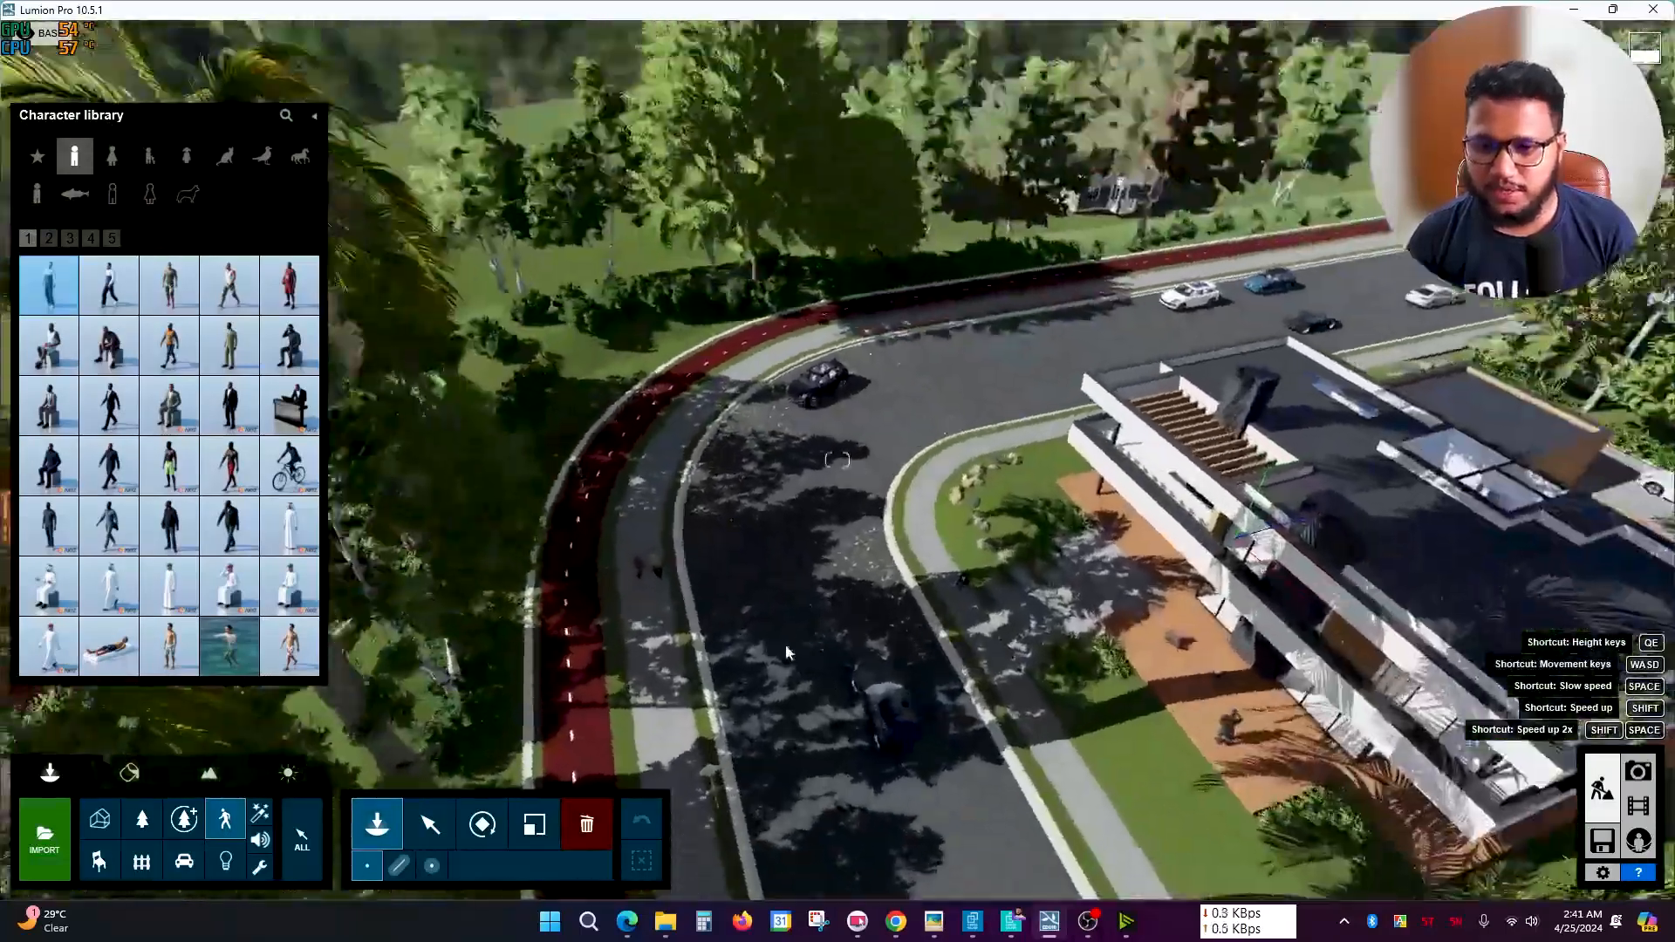
key("w")
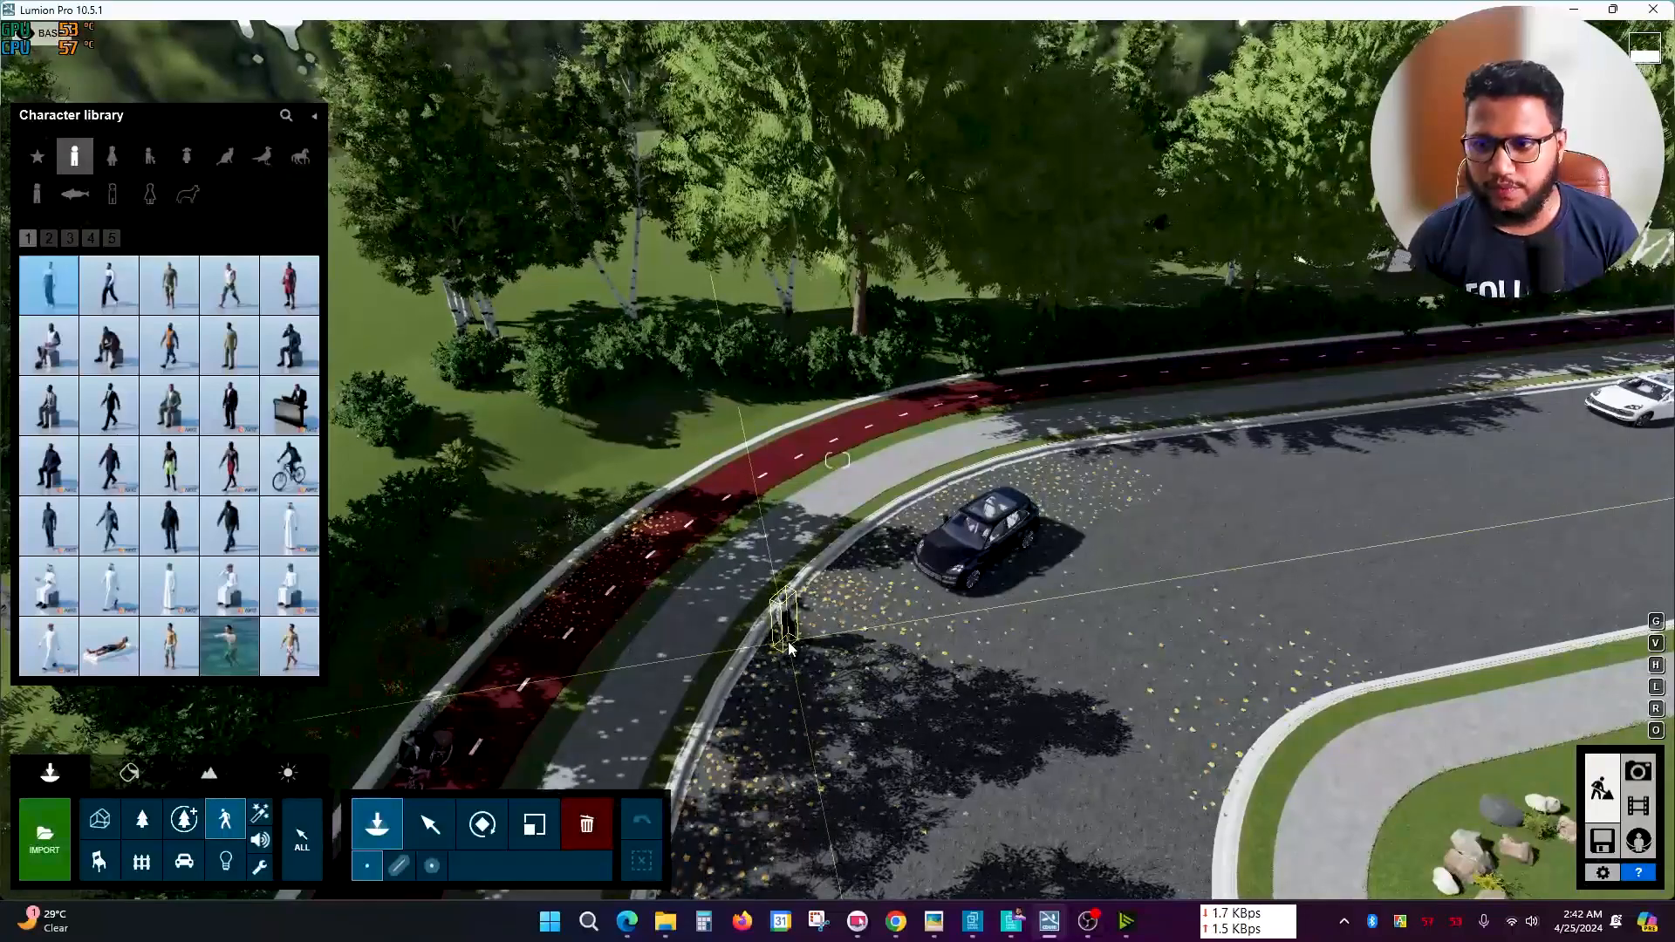
right_click_drag(790, 650, 768, 680)
key("a")
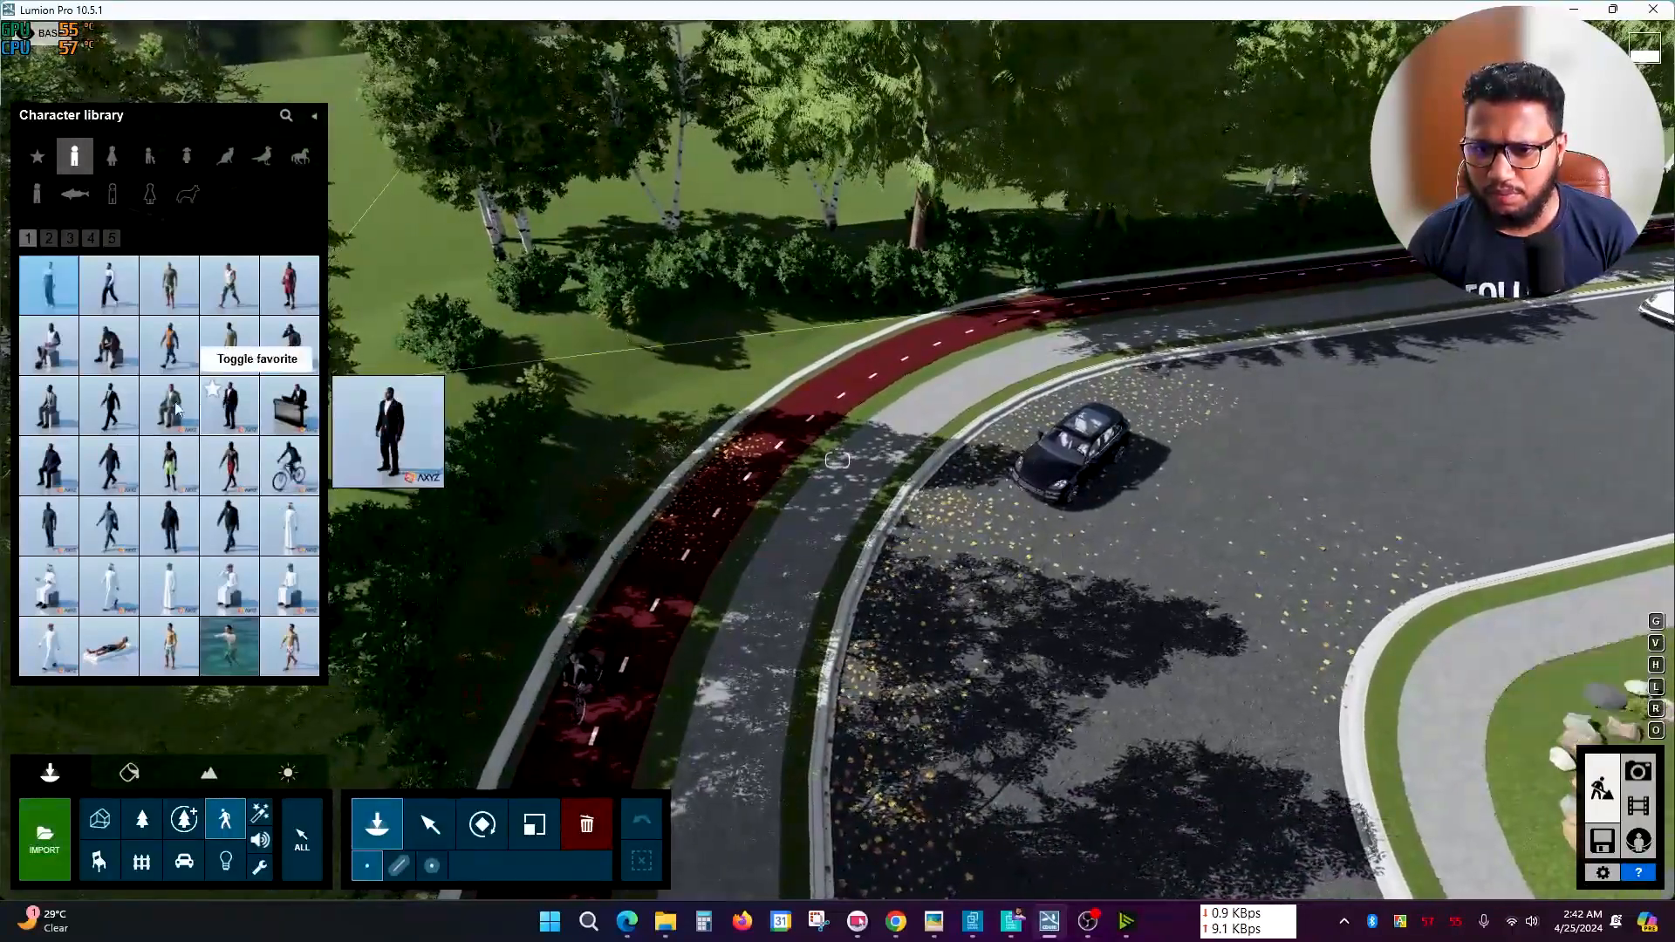
key("w")
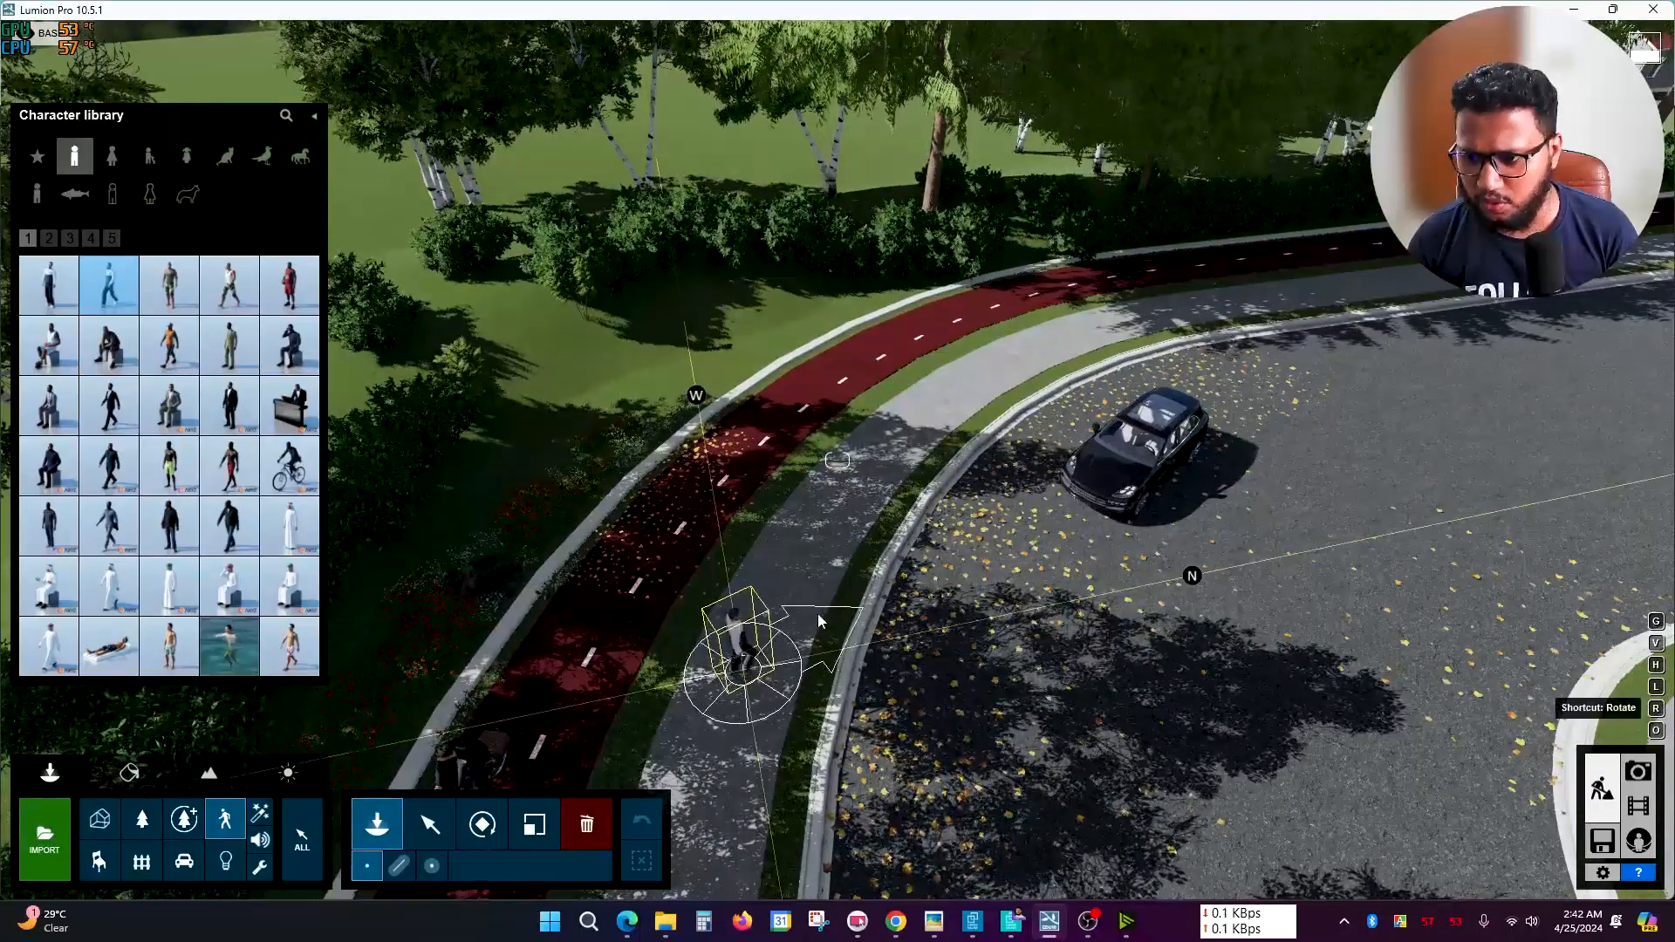
left_click(818, 534)
- Place a dark-suited walking man on the straight sidewalk beside the white car, turned to follow the sidewalk
key("w")
right_click_drag(767, 602, 700, 536)
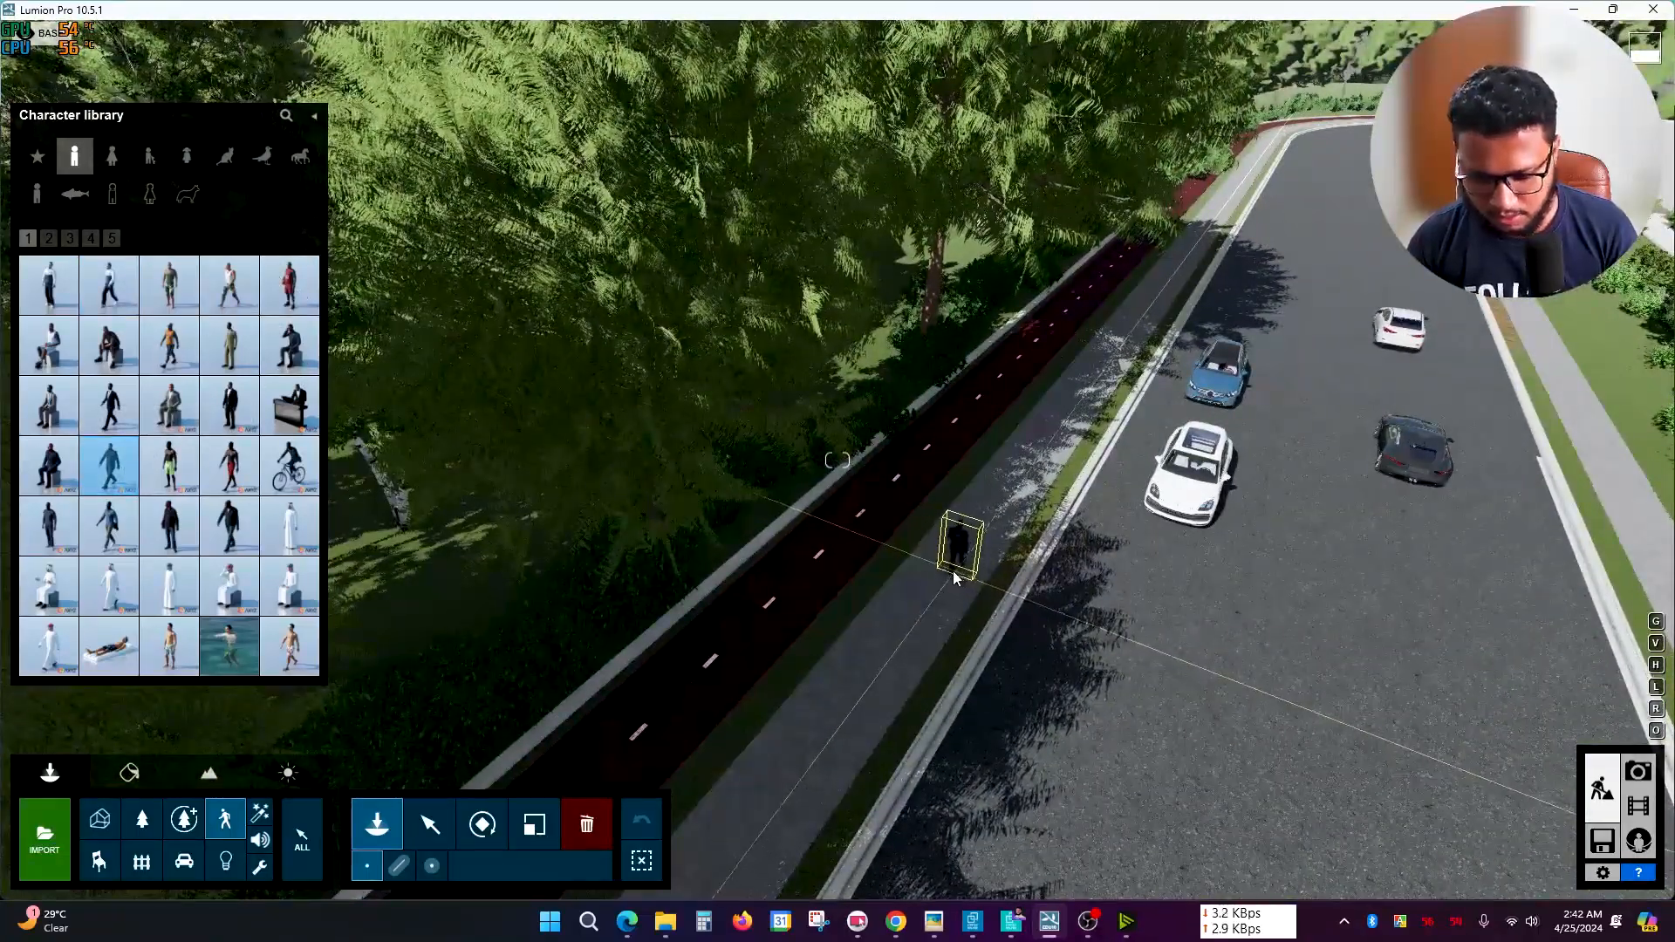
key("w")
right_click_drag(967, 577, 963, 585)
key("r")
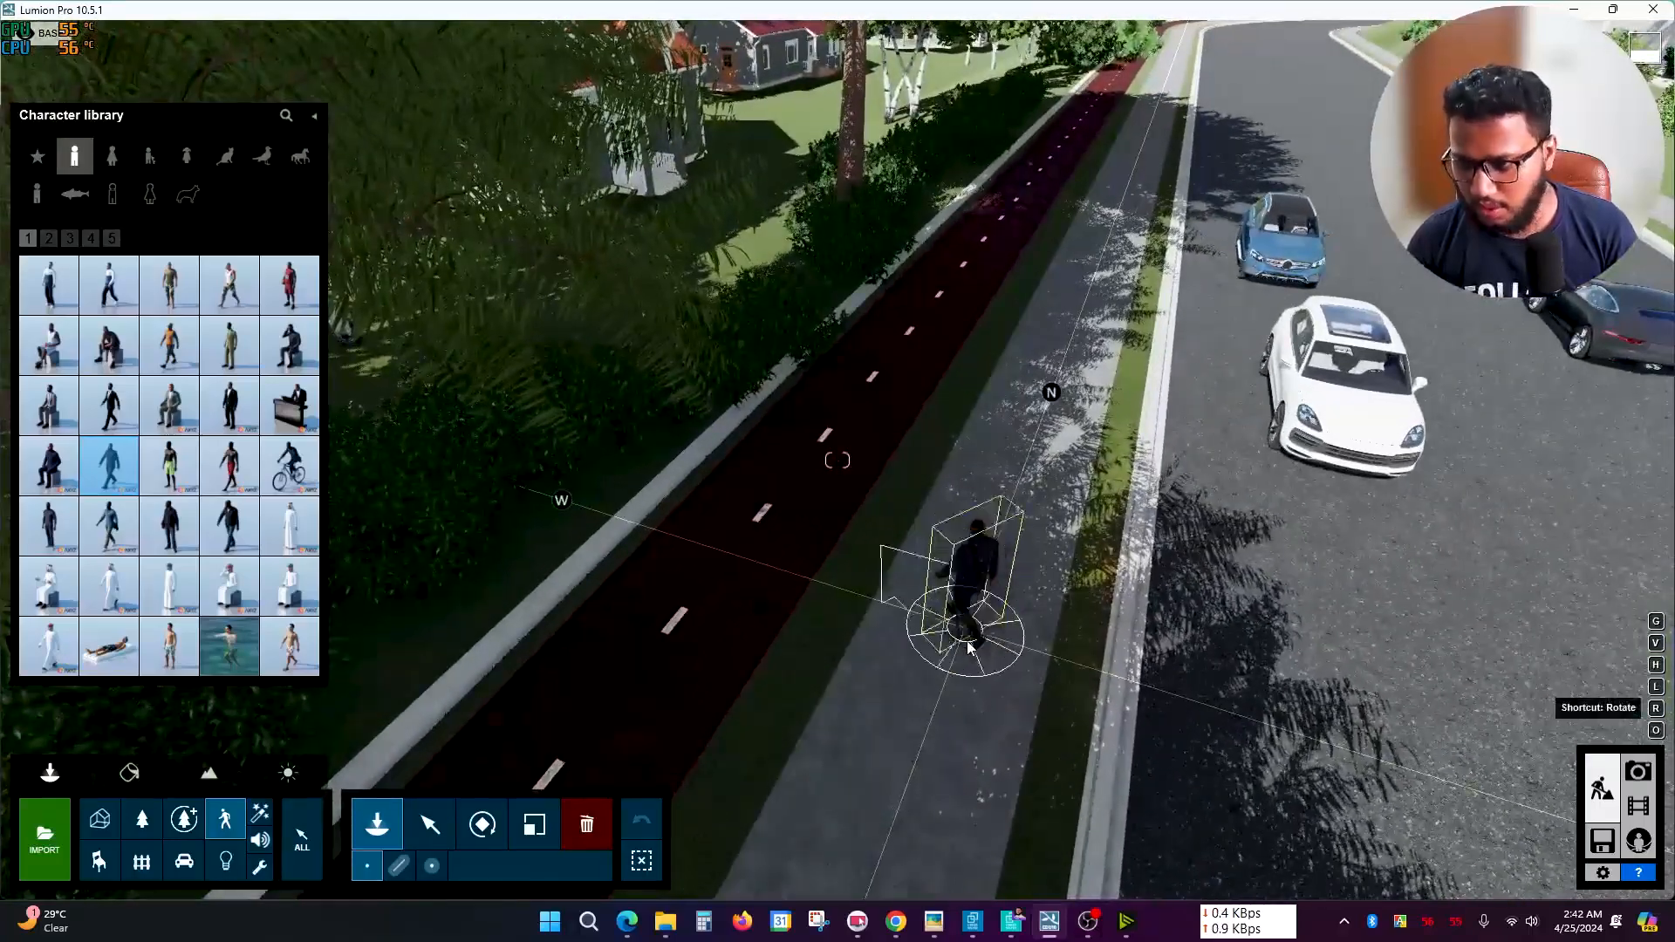
left_click(934, 704)
- Place Man Arab 0001 Walk on the sidewalk beside the blue car, rotated to walk along it
key("s")
right_click_drag(881, 758, 986, 653)
key("w")
key("q")
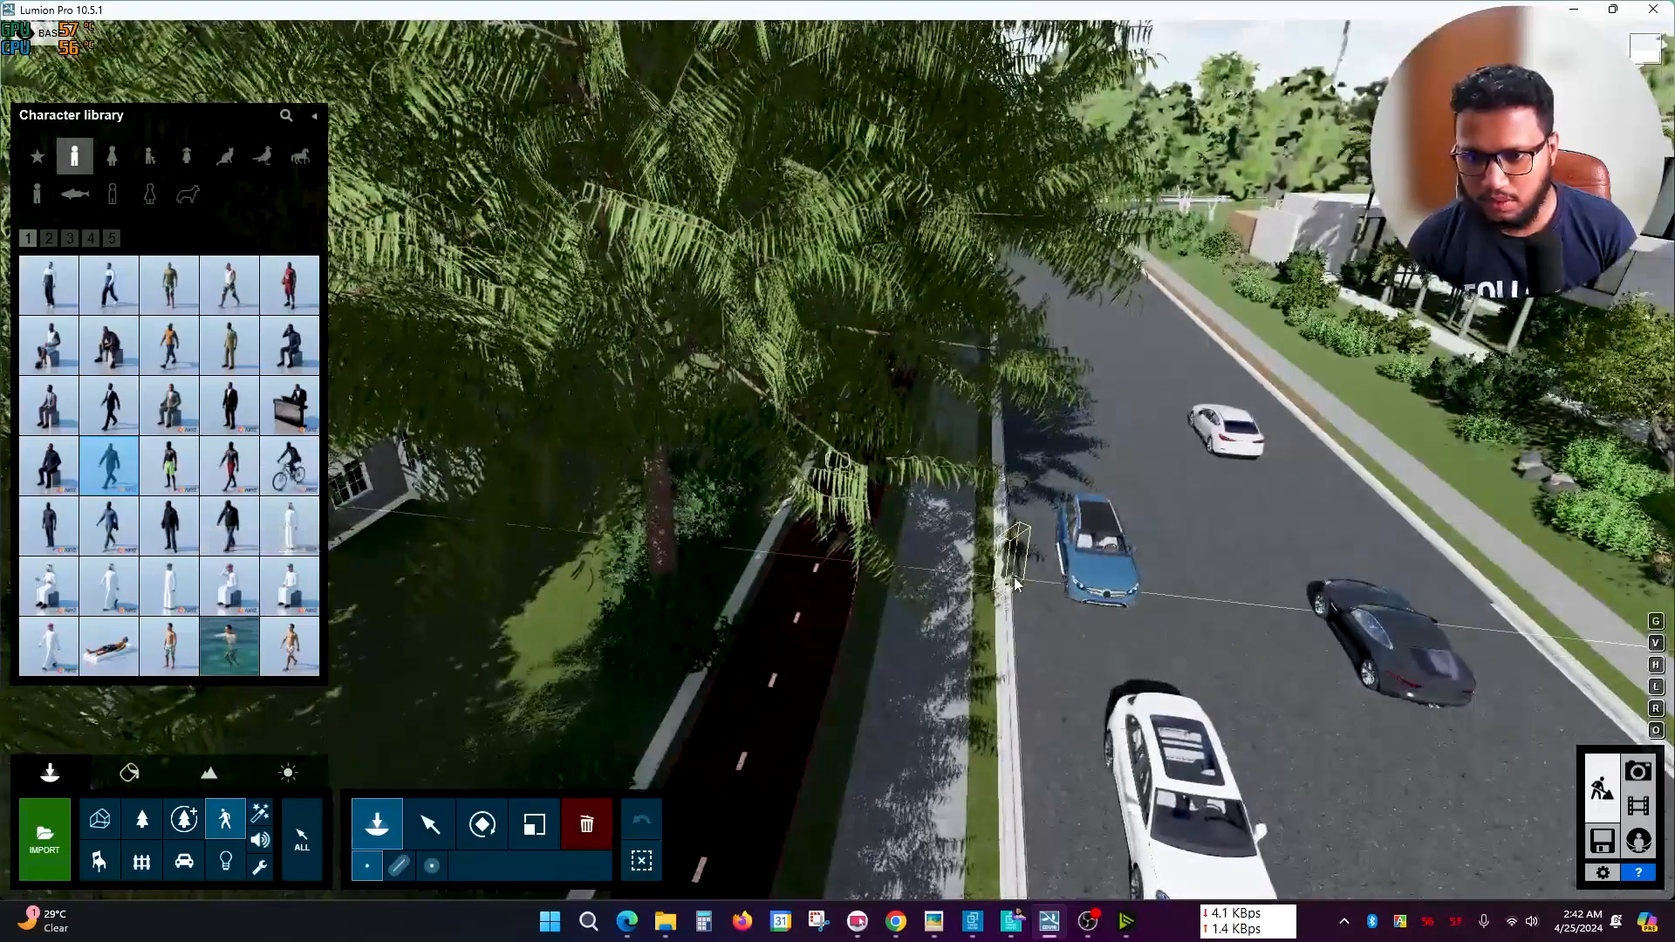
left_click(287, 547)
key("w")
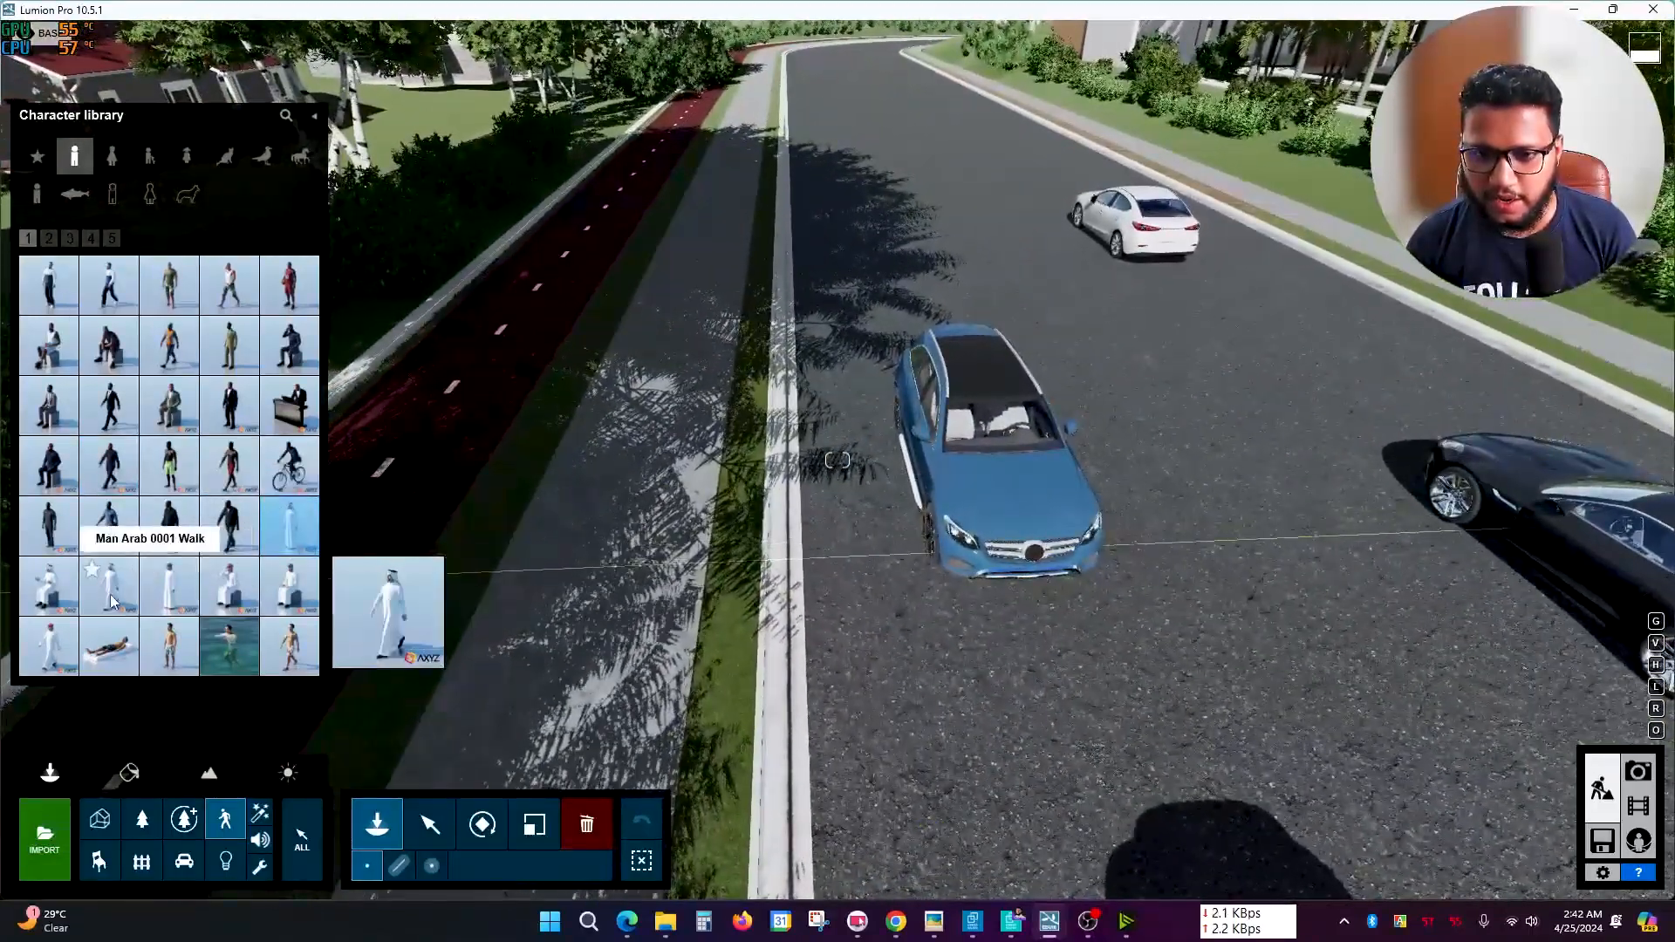
left_click(109, 587)
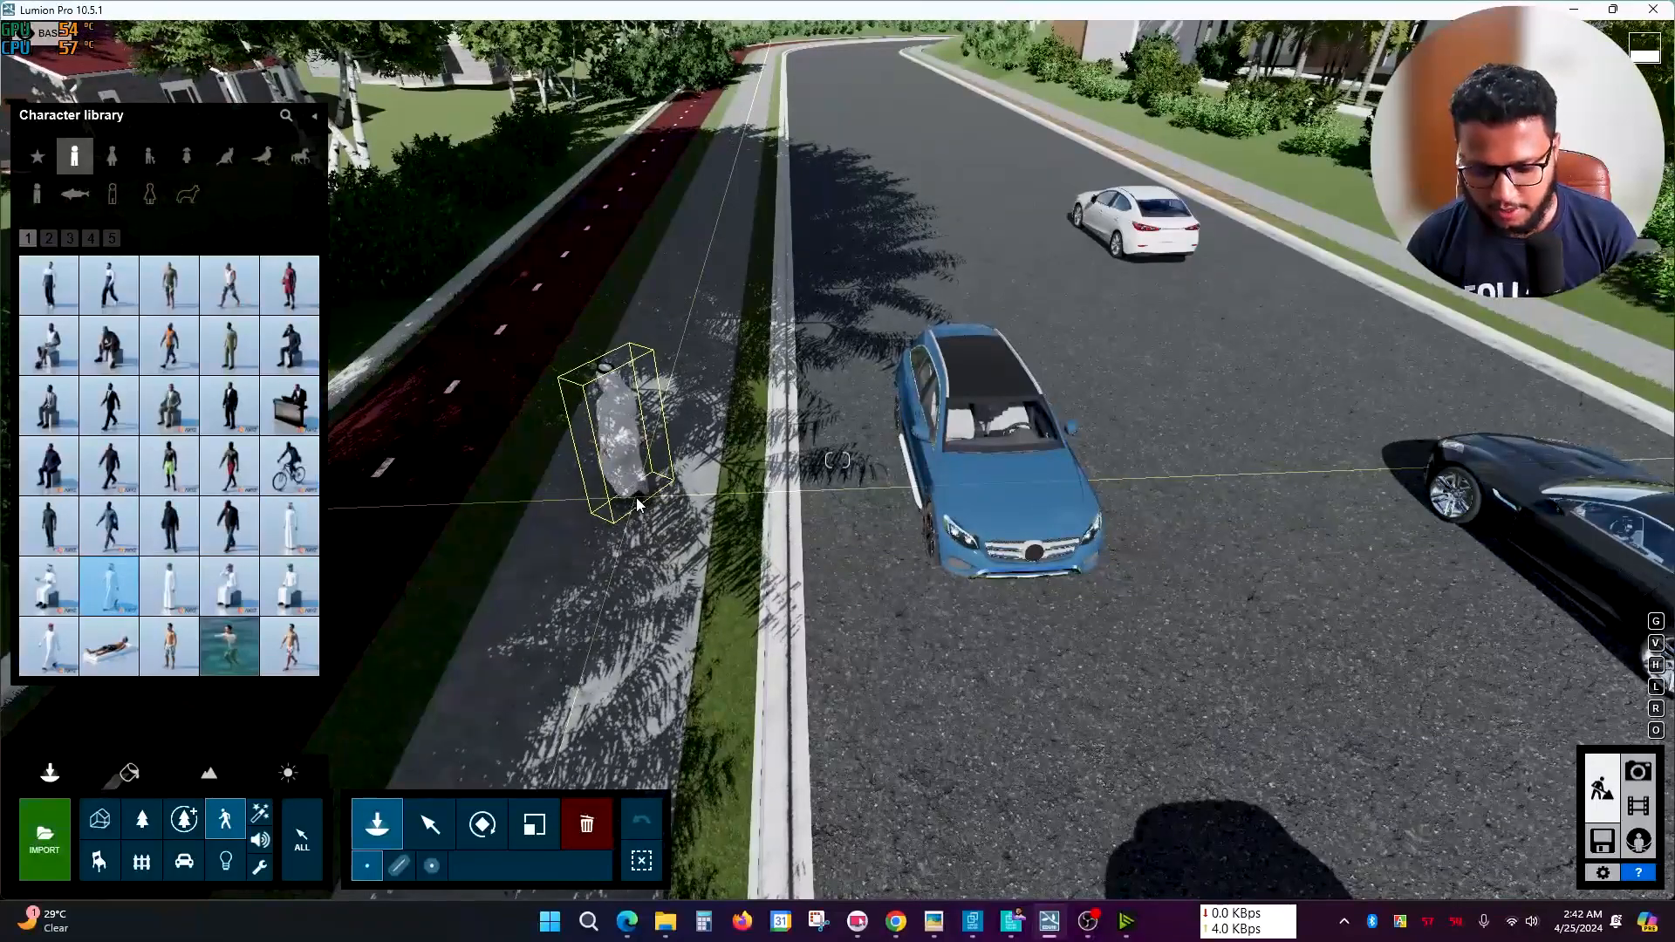
key("r")
left_click(636, 546)
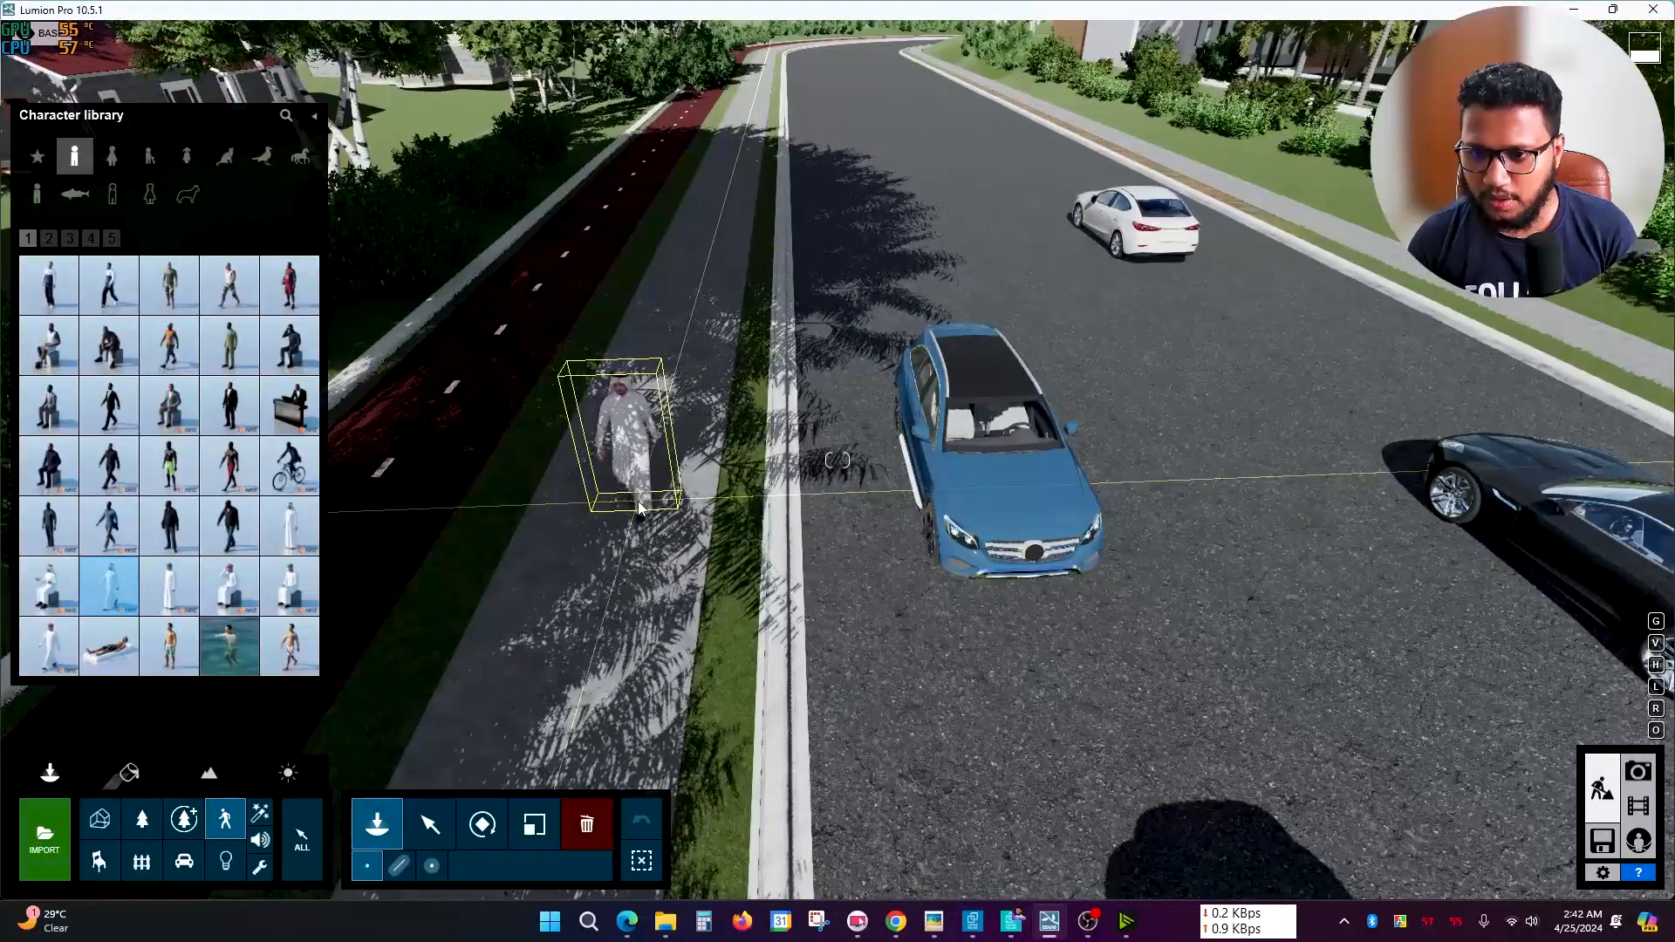
- Choose a woman from the female characters and add her to the outer sidewalk near the bend
right_click_drag(621, 513, 1092, 561)
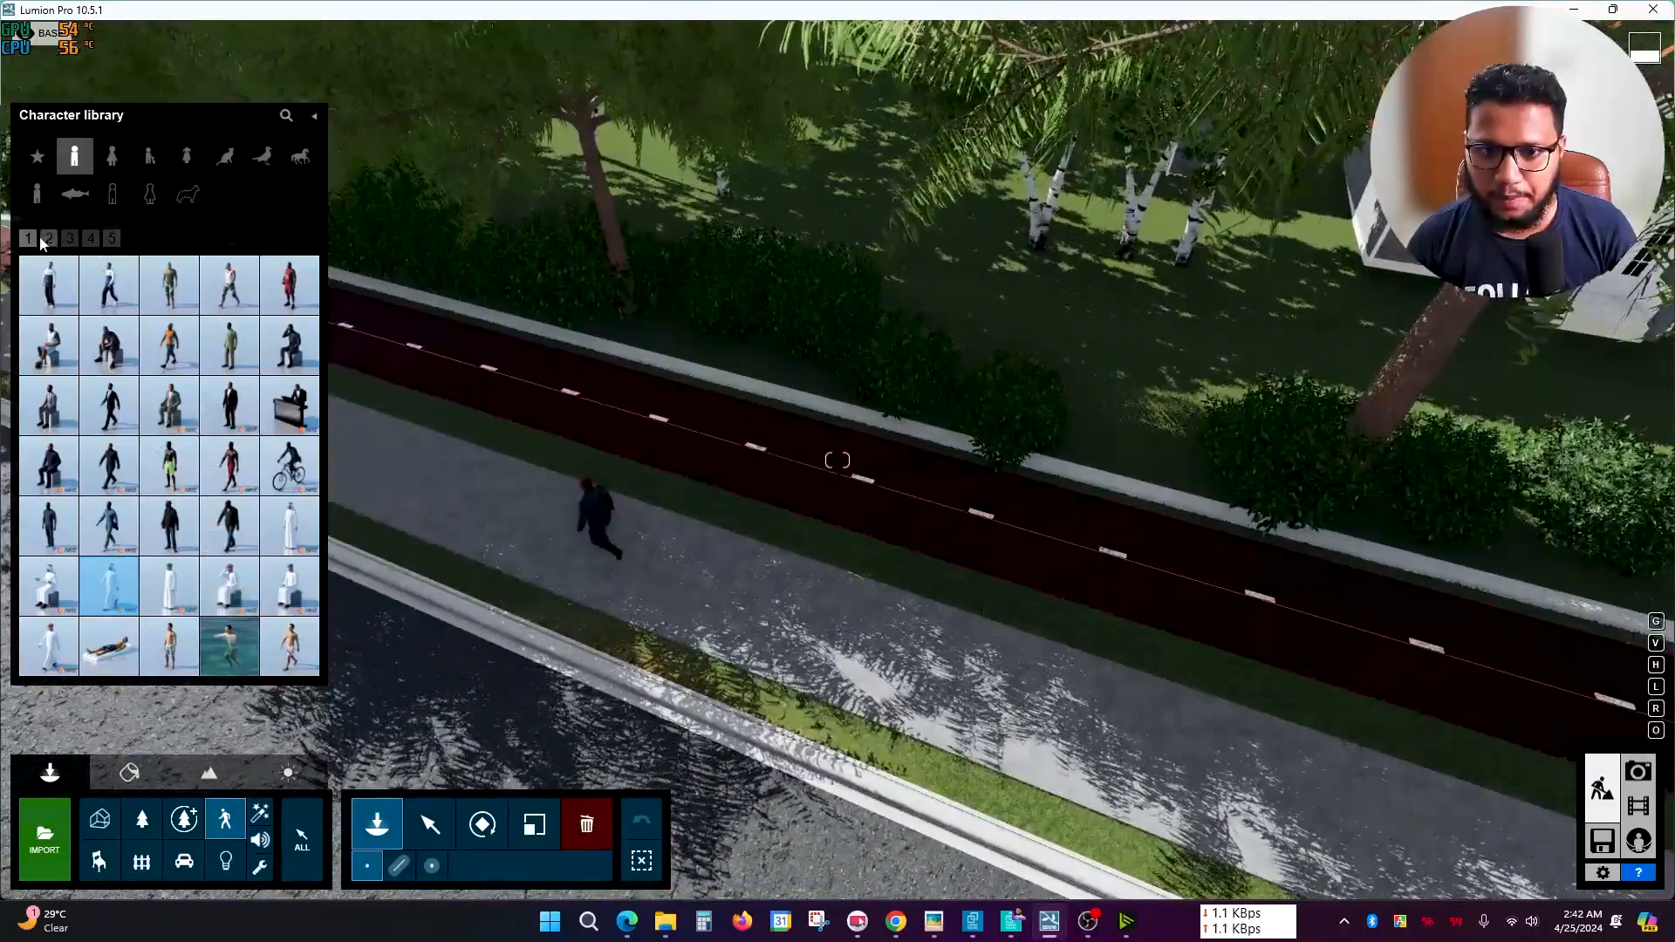
left_click(112, 156)
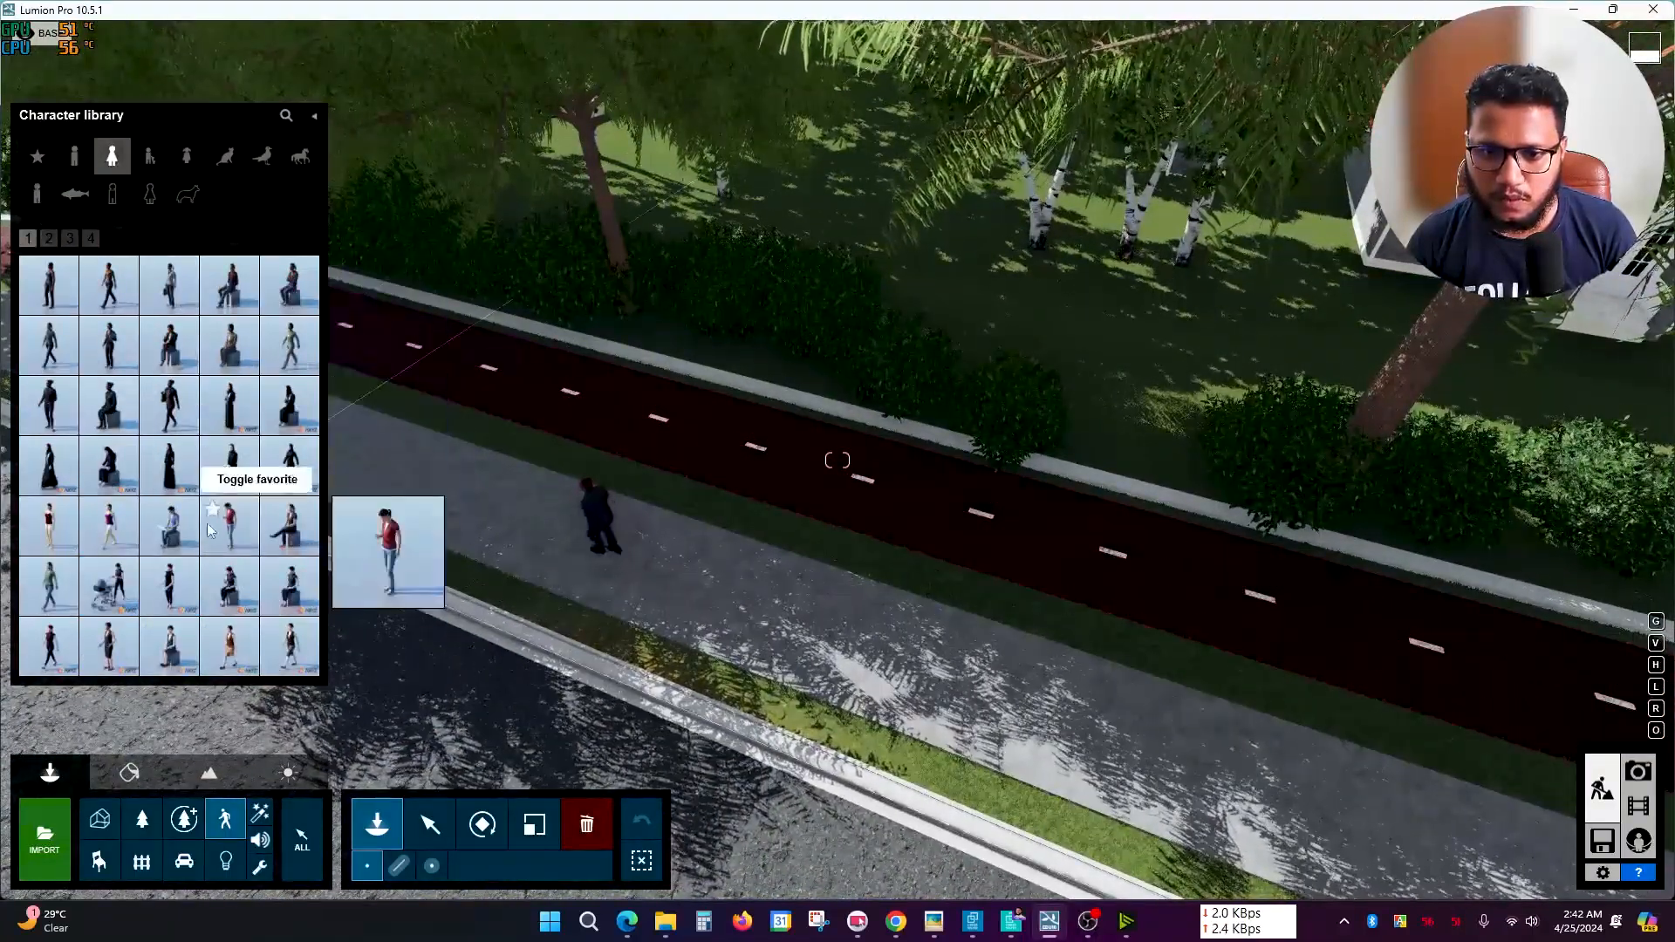
left_click(286, 663)
right_click_drag(750, 602, 840, 569)
key("w")
key("s")
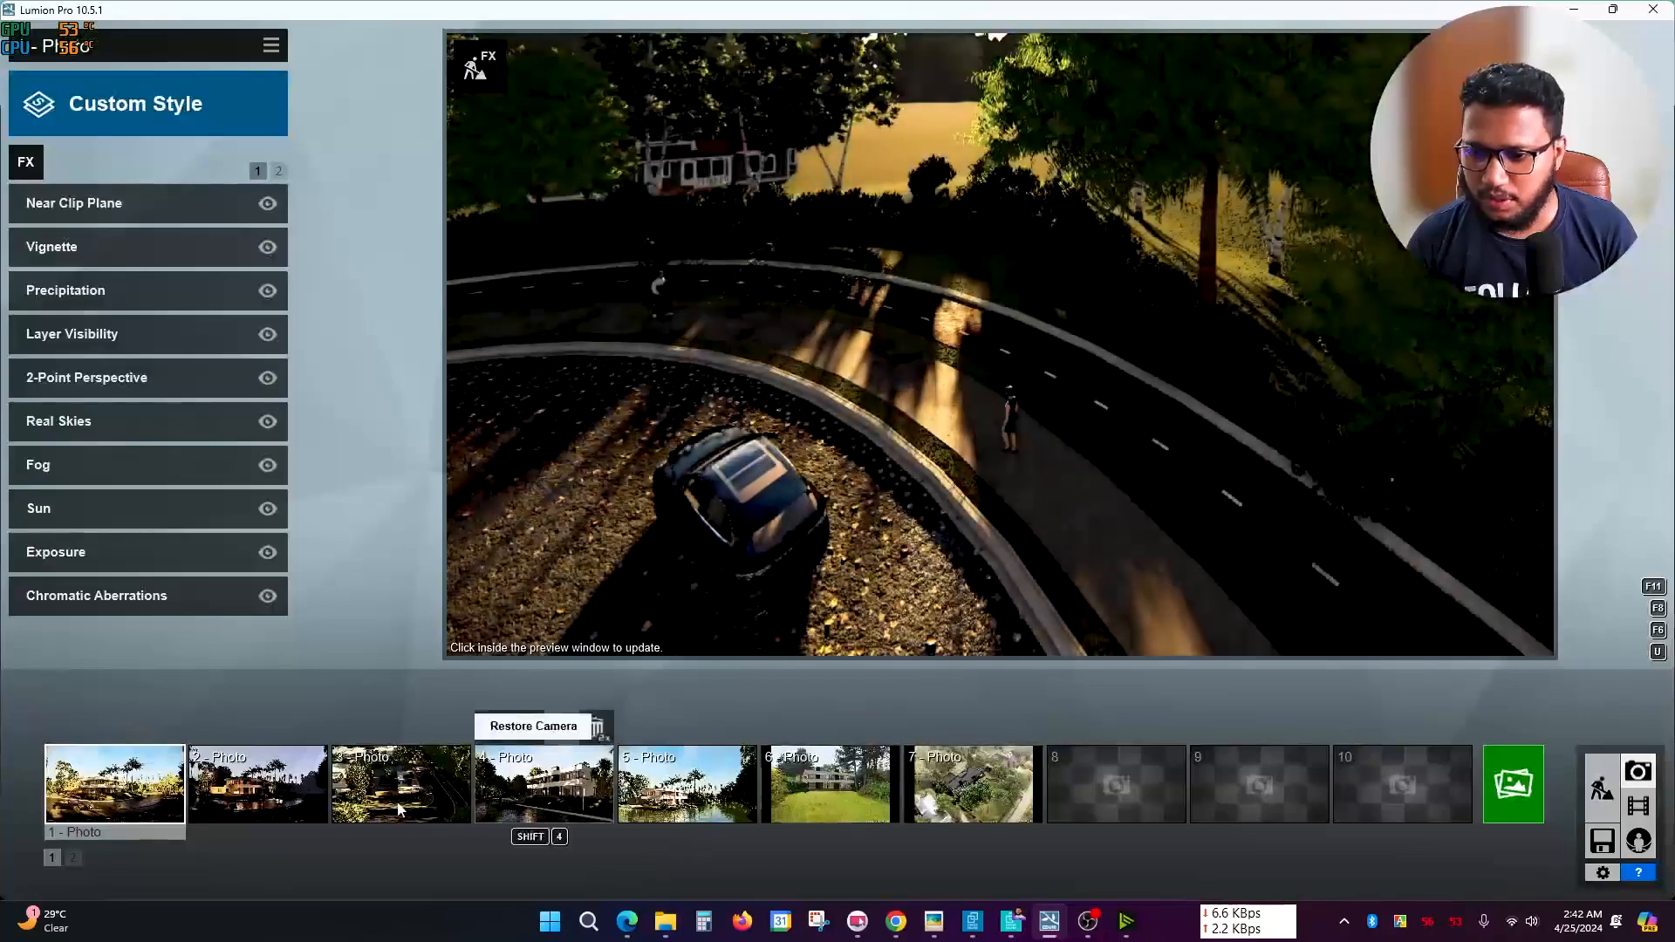
- Play back the aerial movie clip to check the traffic and pedestrians, and open its camera path for editing
left_click(1641, 806)
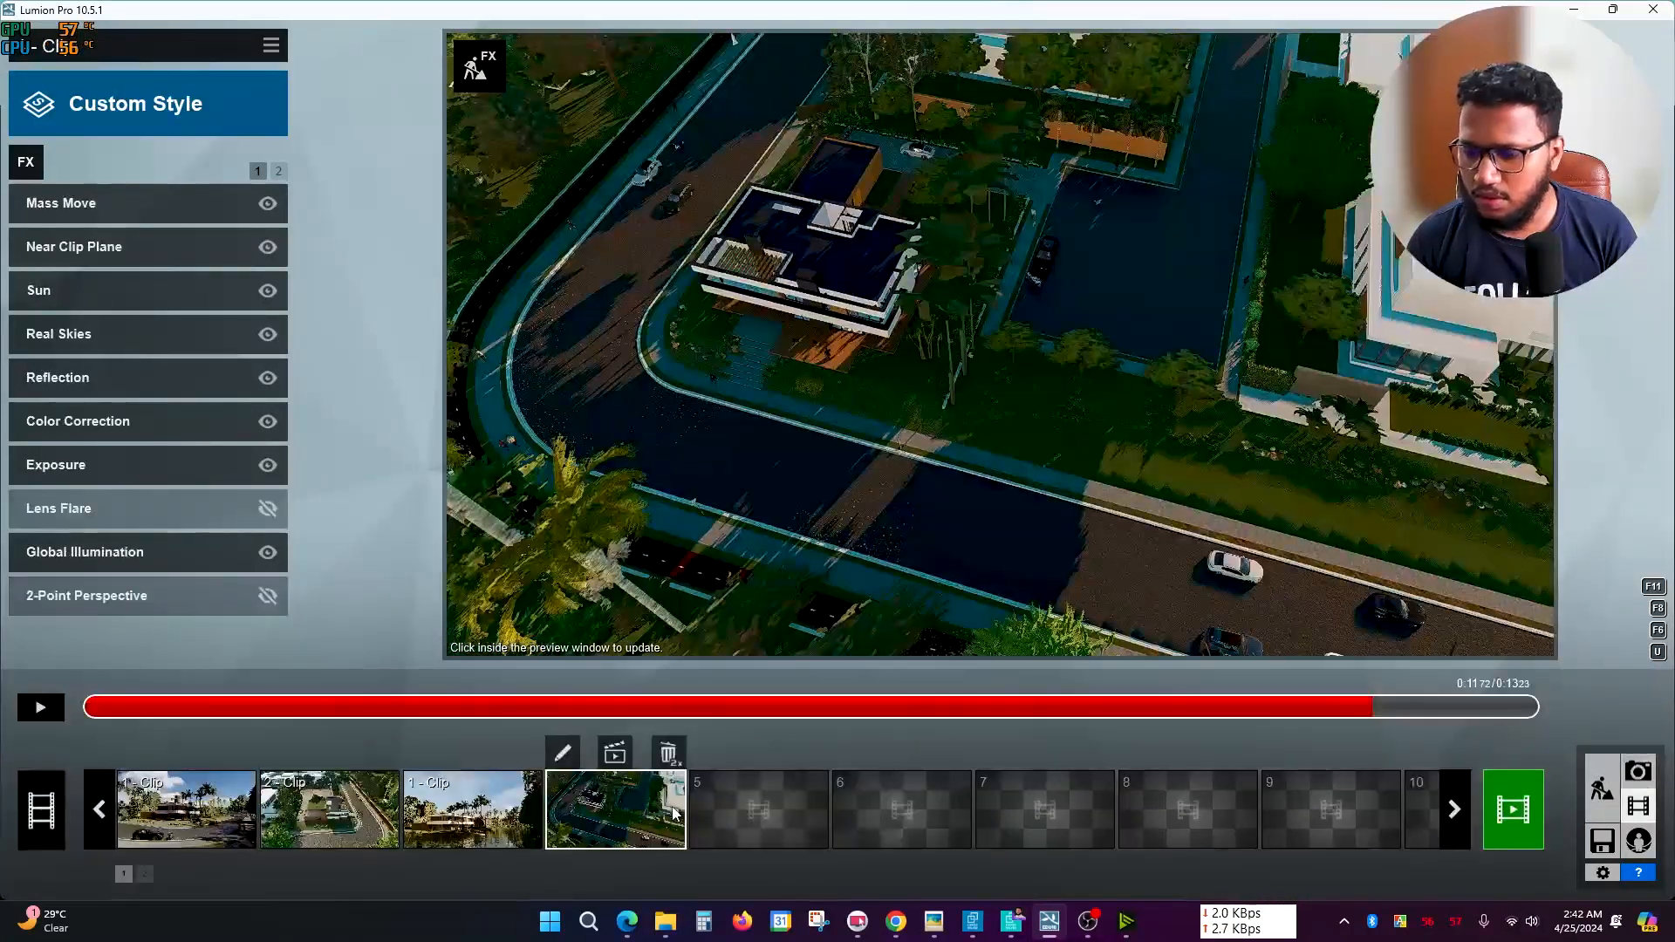
left_click(61, 715)
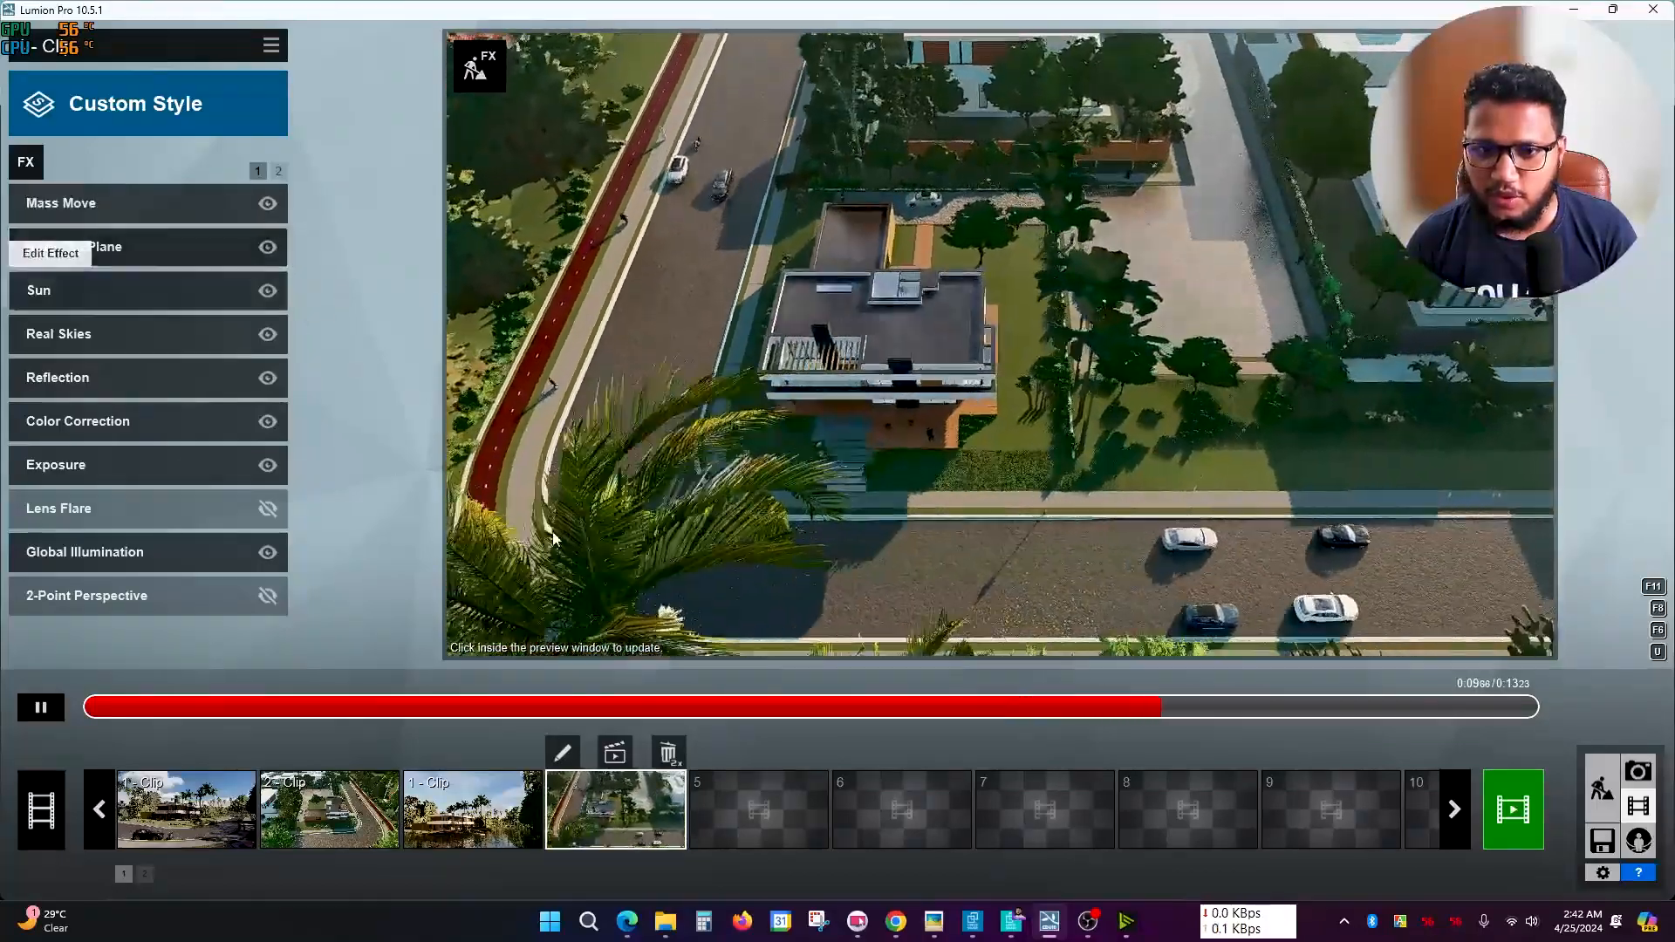
left_click(563, 752)
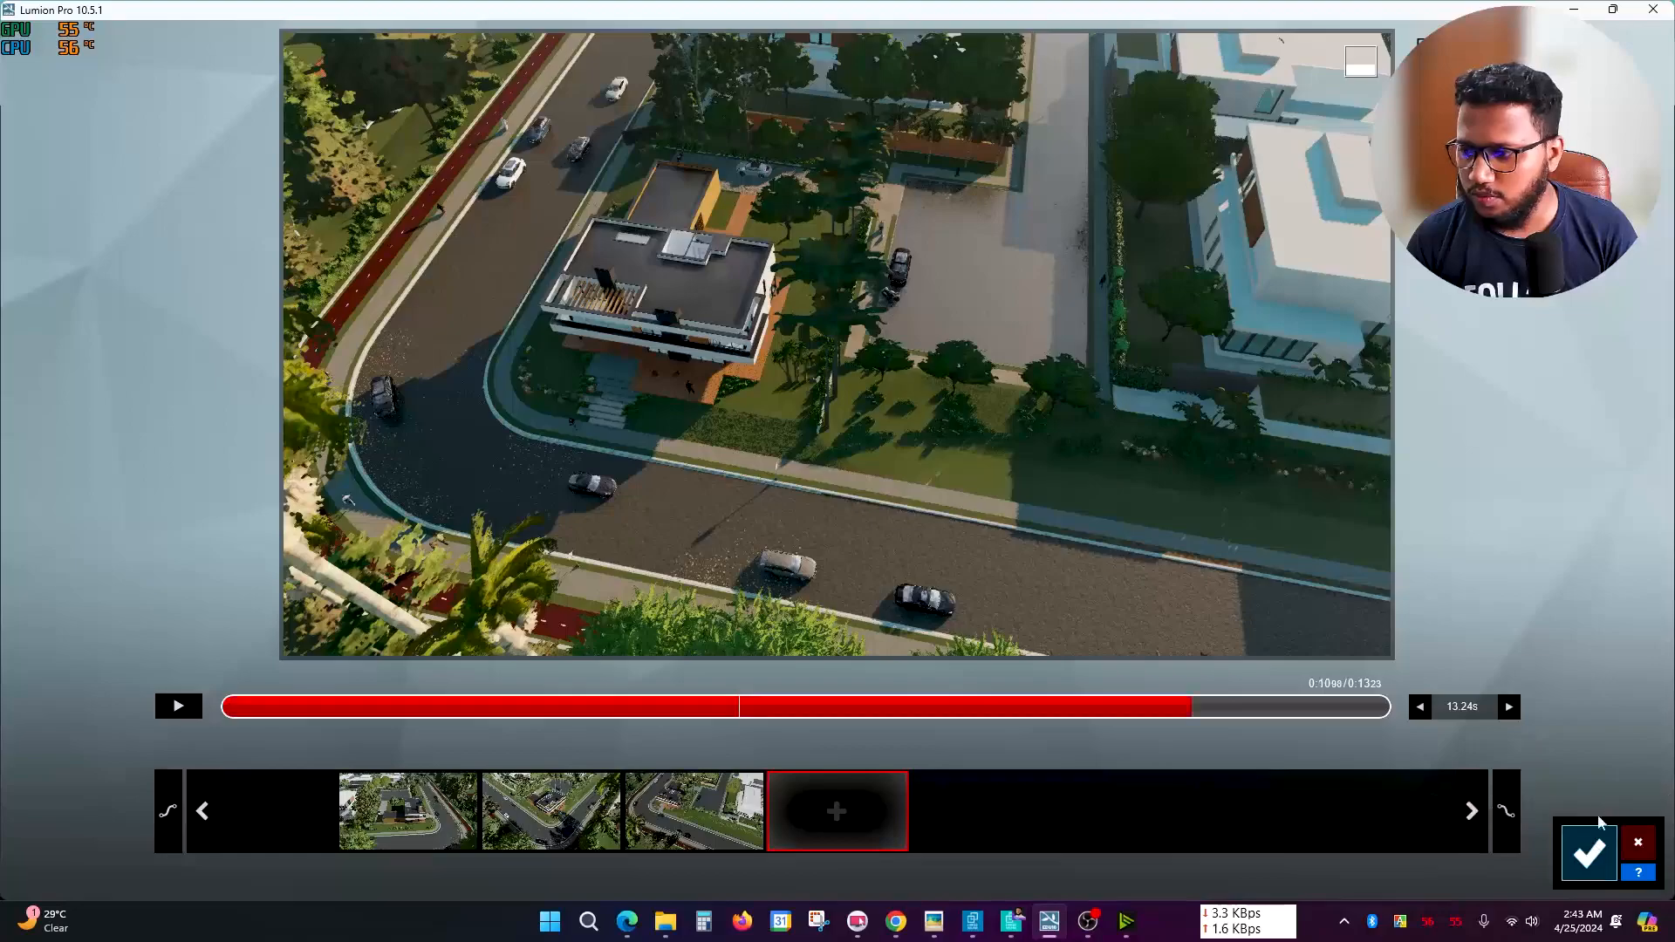
- Leave the camera path editing and set the outer sidewalk path's model speed to 9.59 mph in the clip's Mass Move effect
left_click(1595, 839)
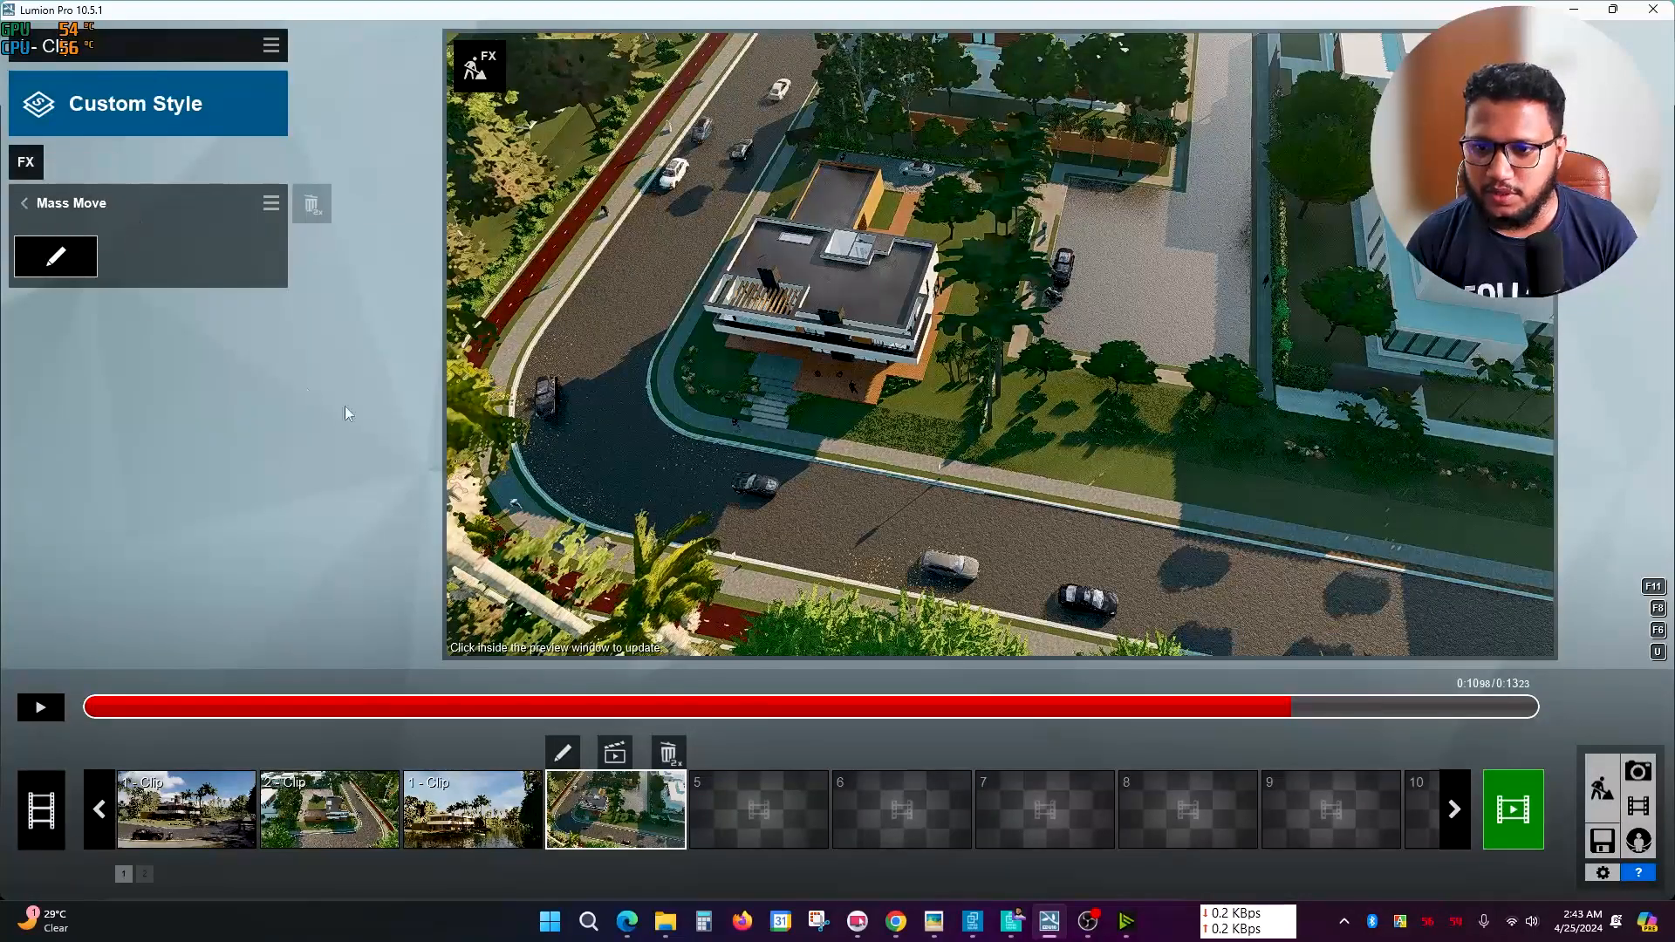
left_click(55, 256)
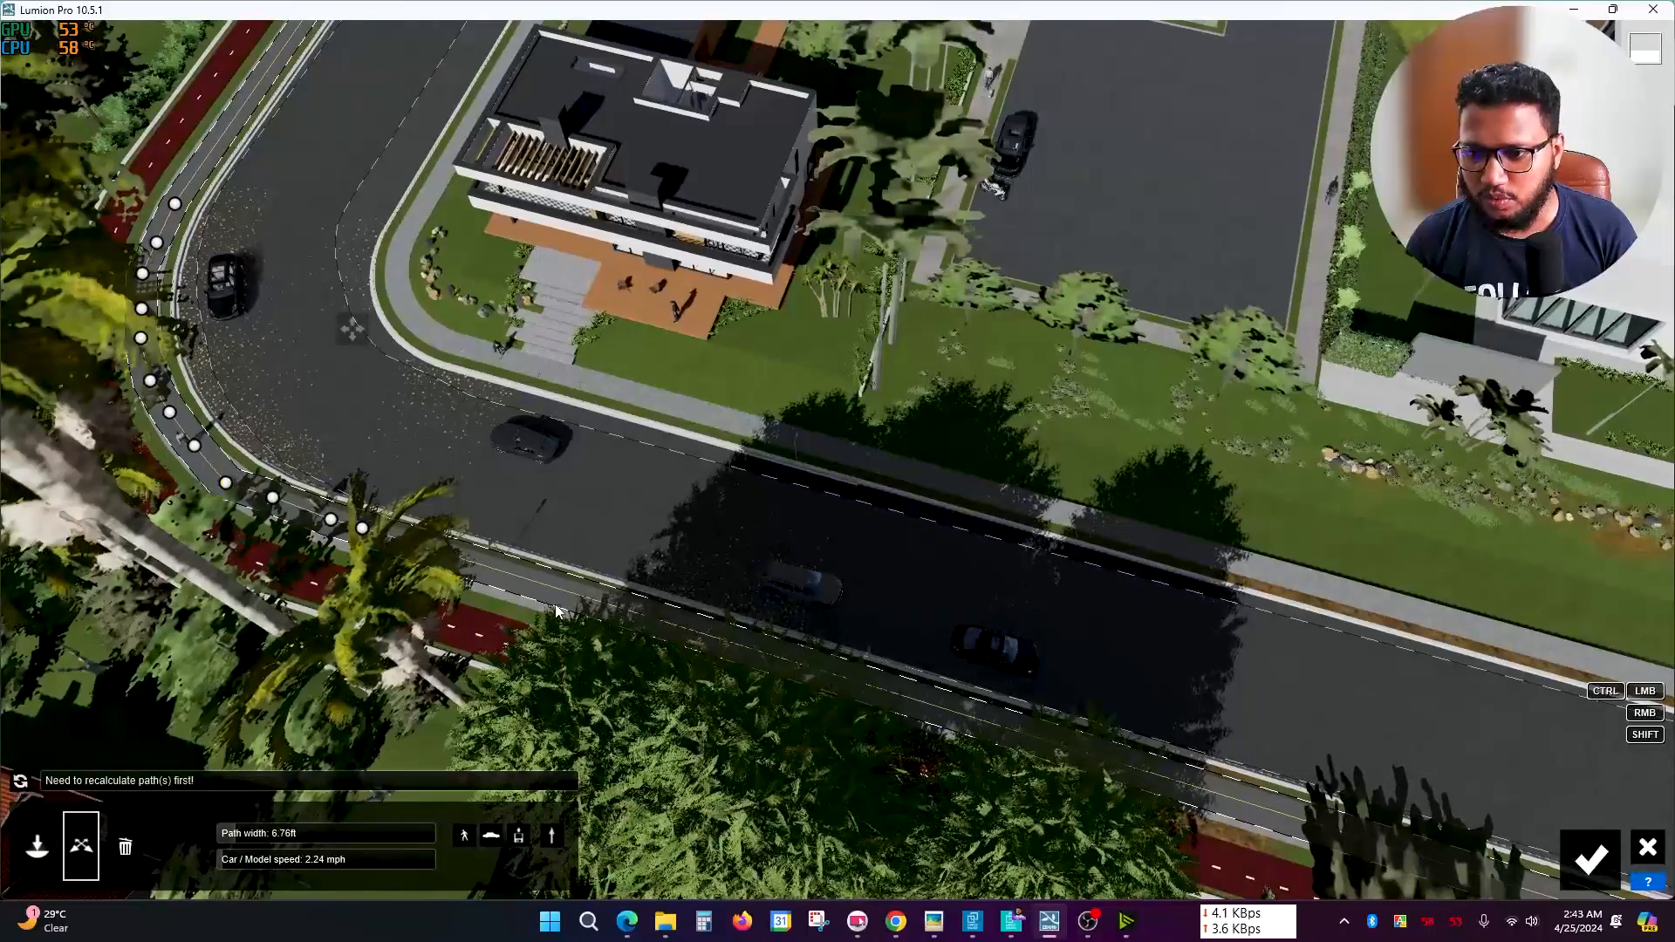
right_click_drag(556, 605, 531, 604)
scroll(532, 604, "up", 3)
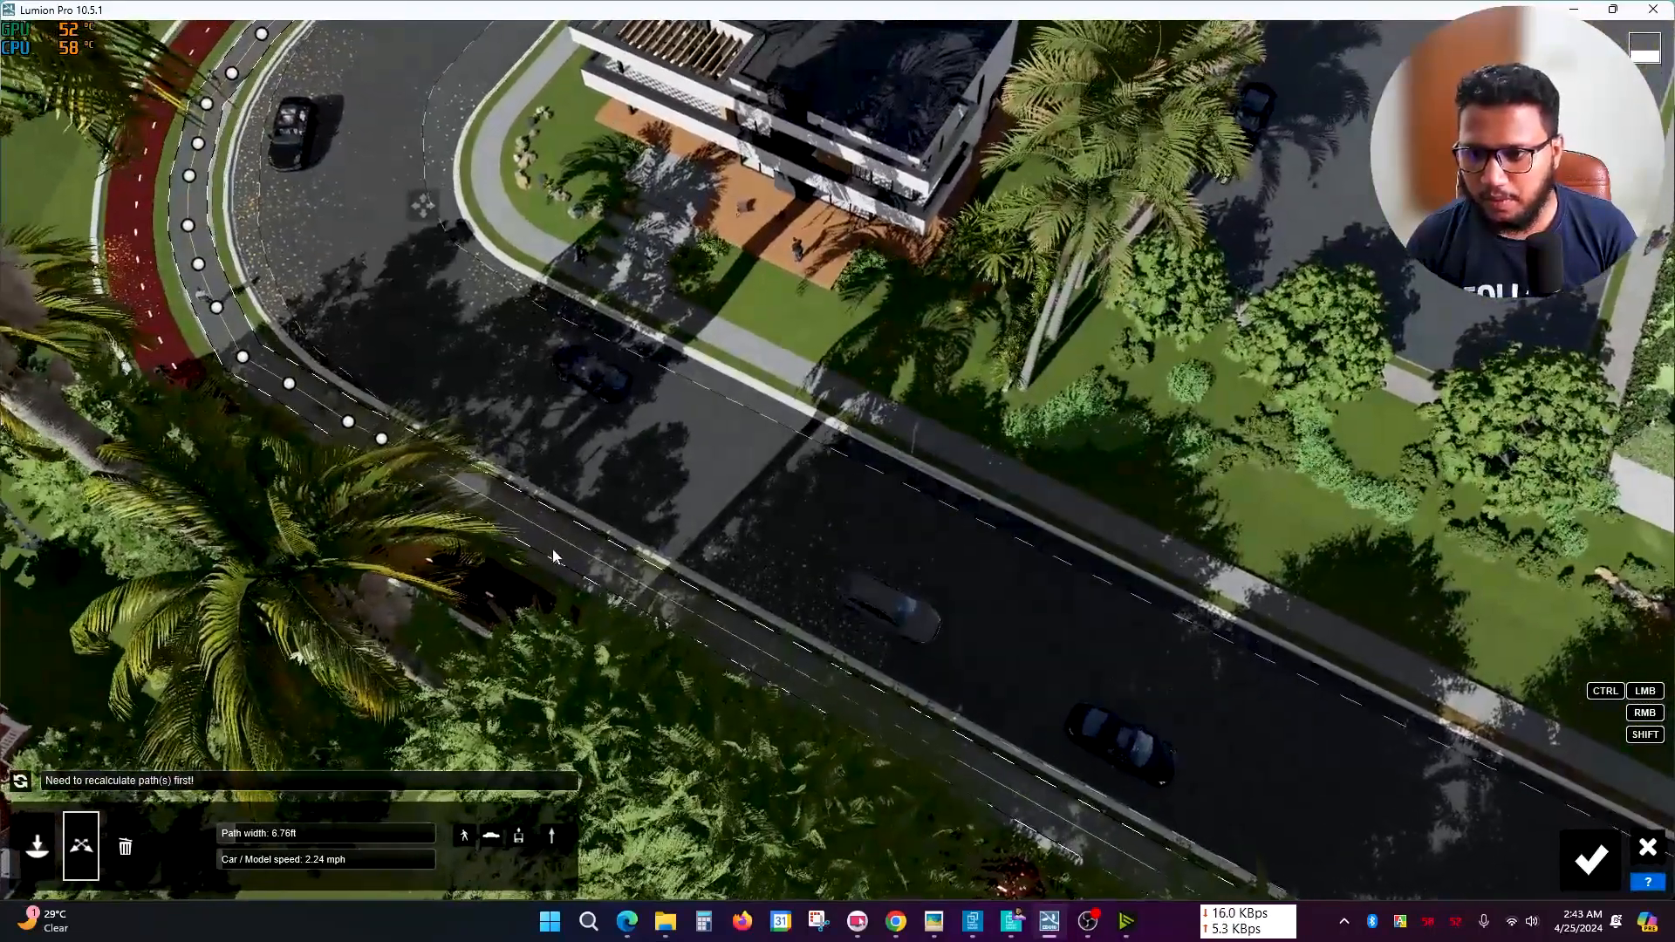
scroll(609, 566, "up", 2)
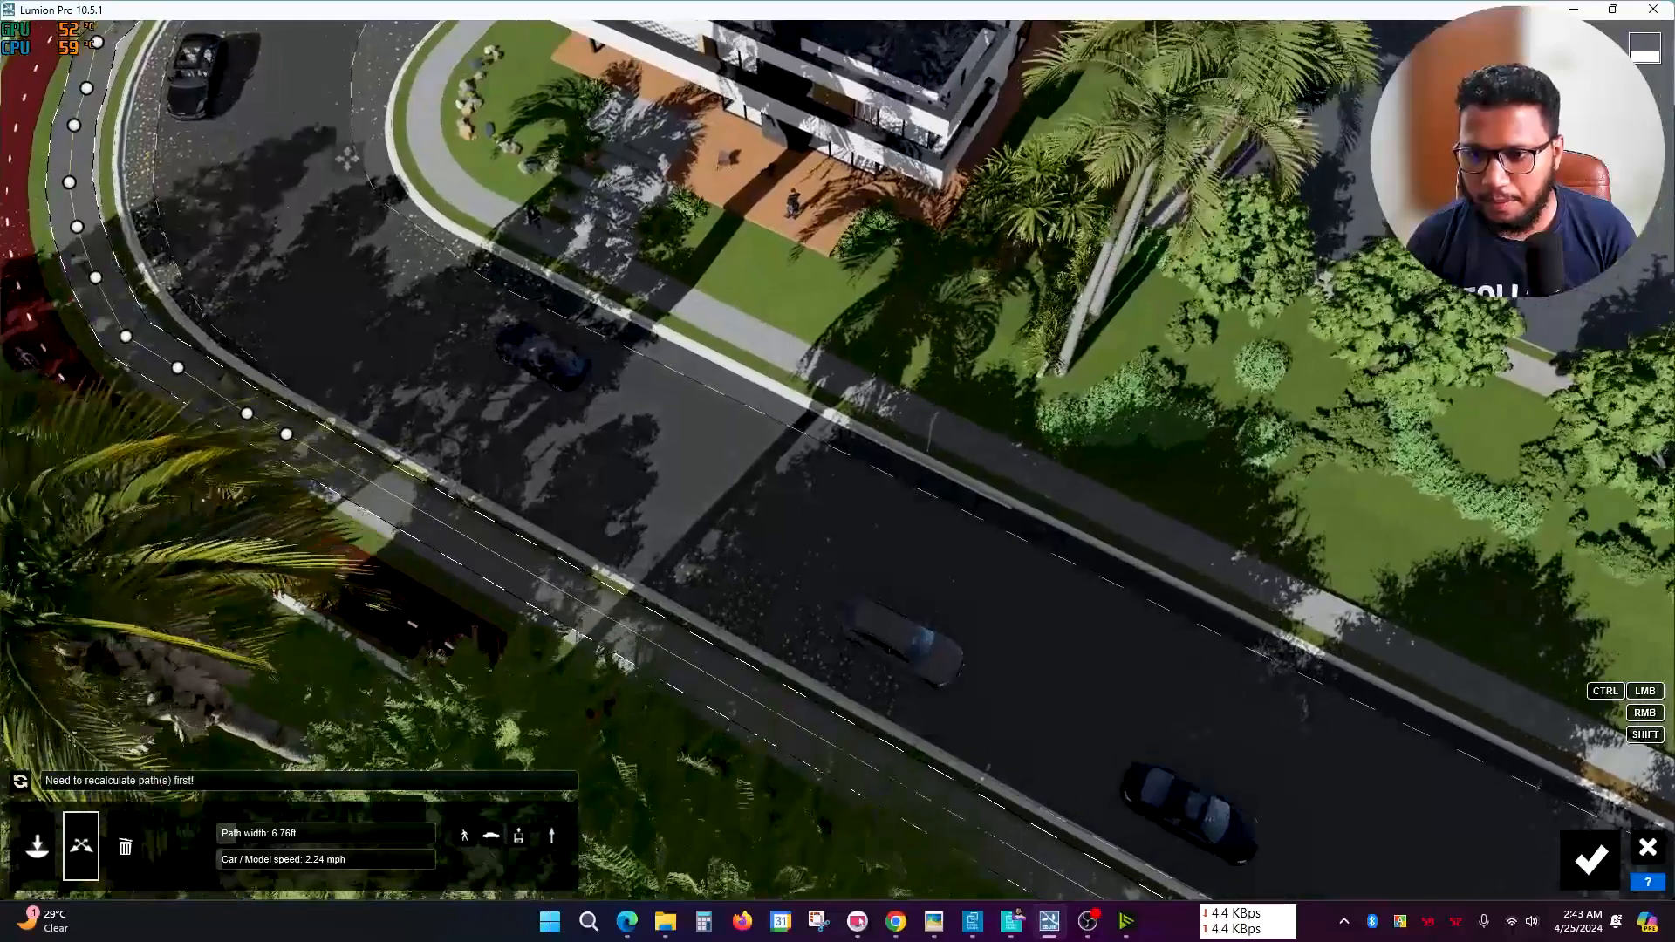
right_click_drag(609, 565, 537, 576)
scroll(536, 576, "up", 3)
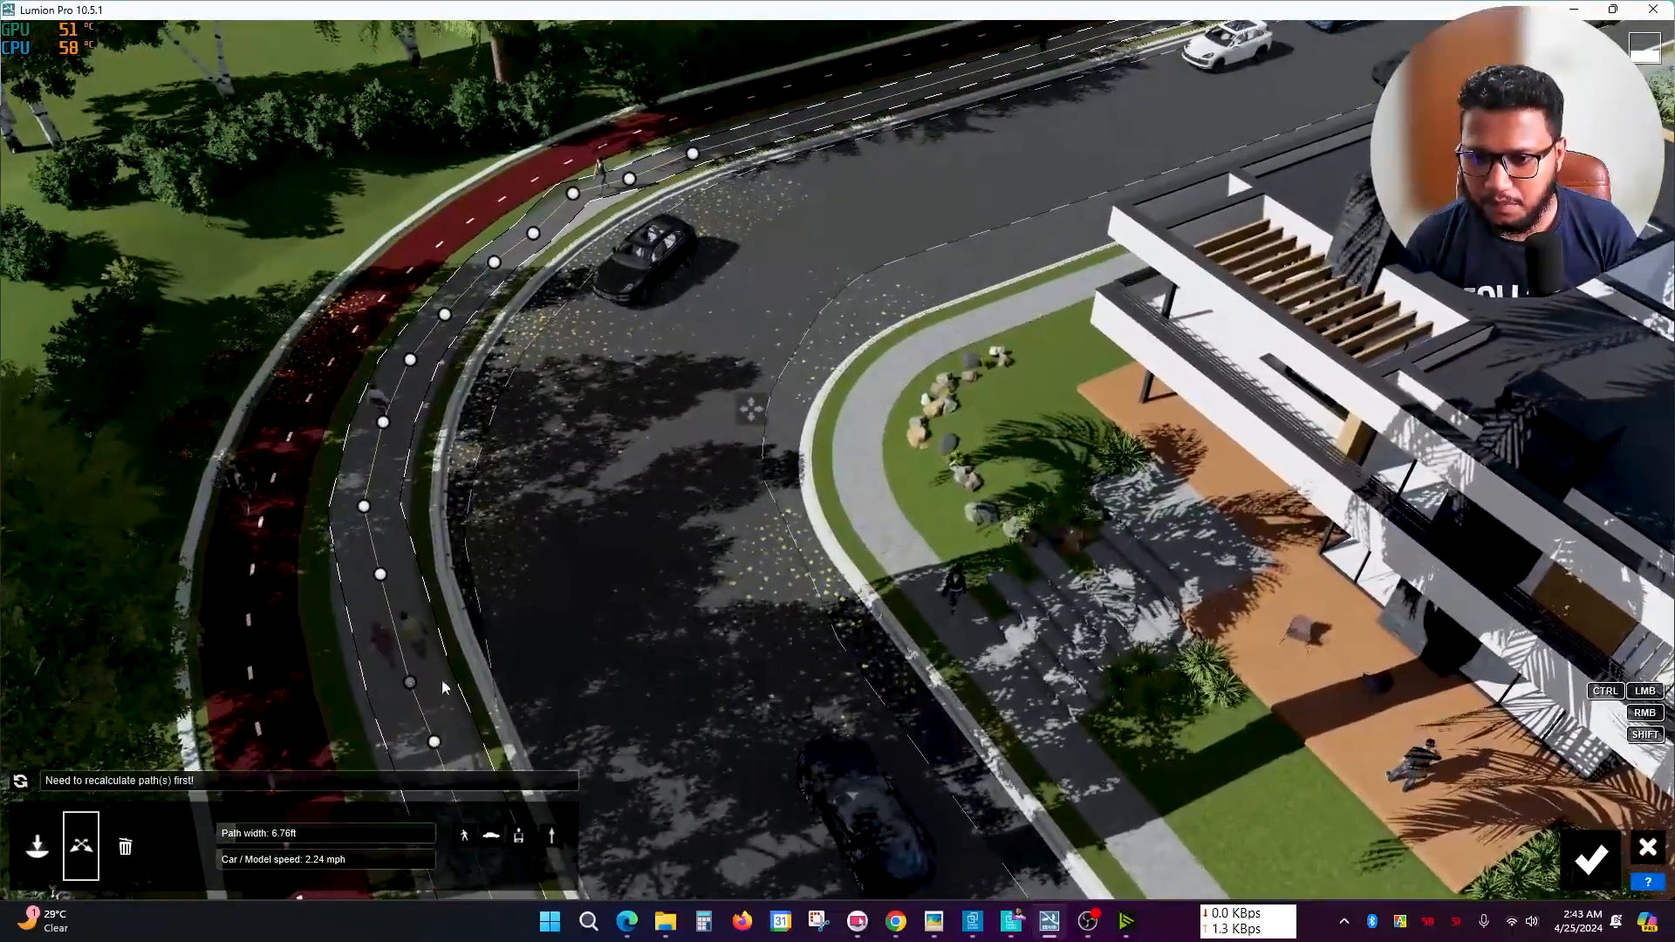
right_click_drag(442, 687, 435, 684)
scroll(435, 684, "down", 1)
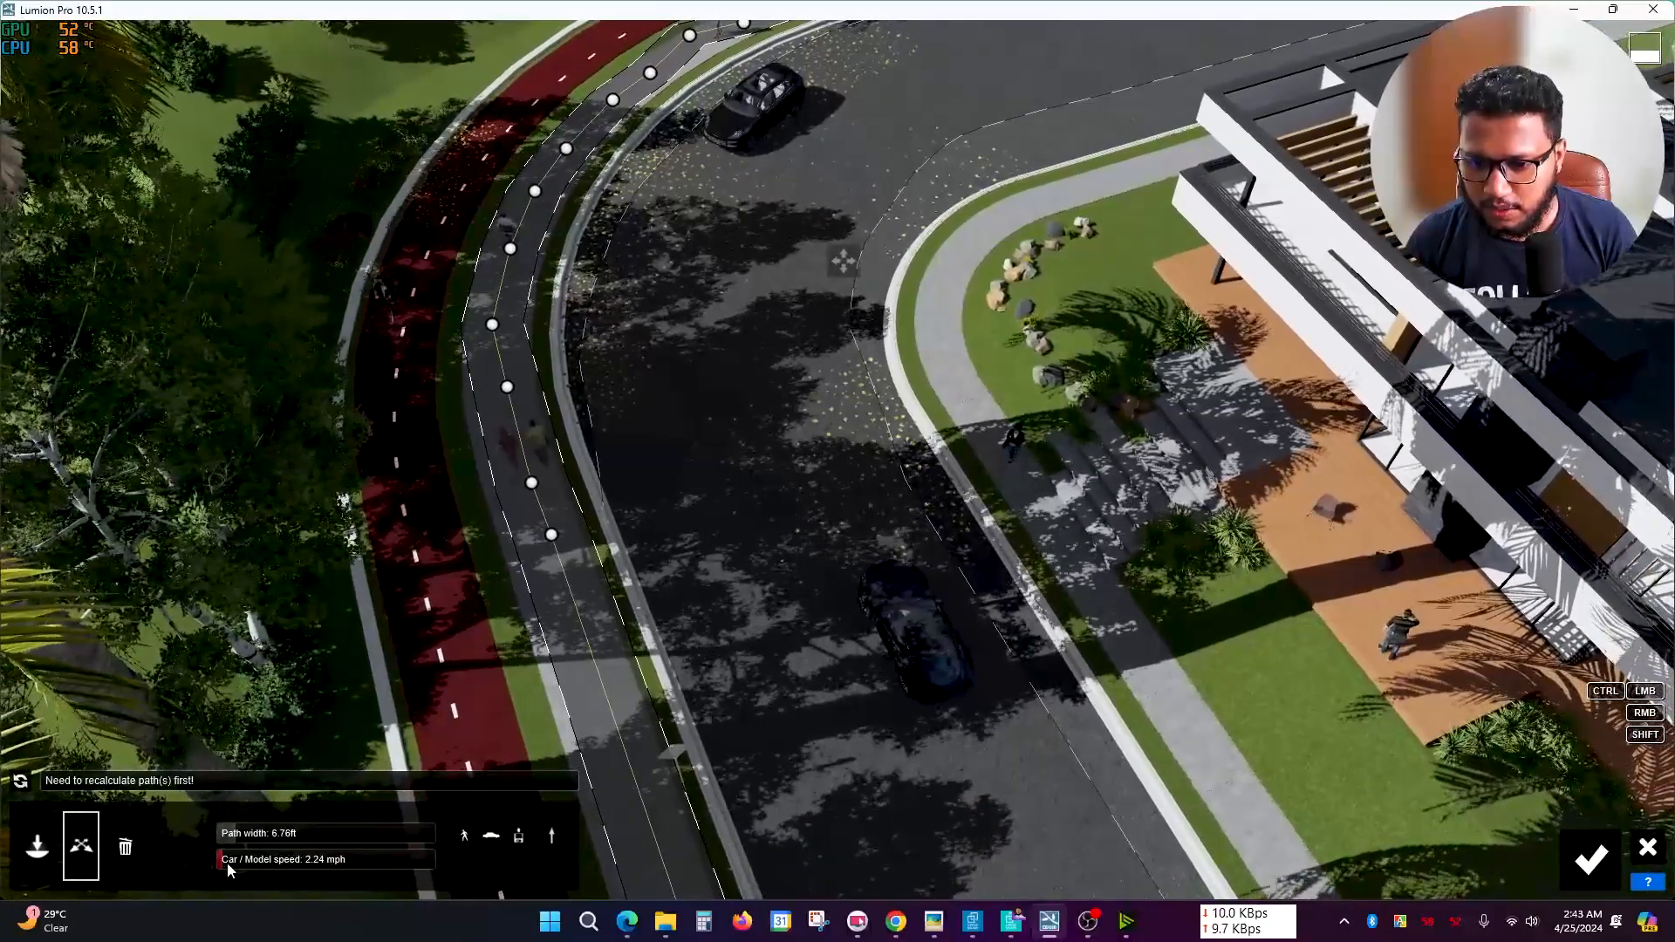
left_click_drag(228, 866, 243, 862)
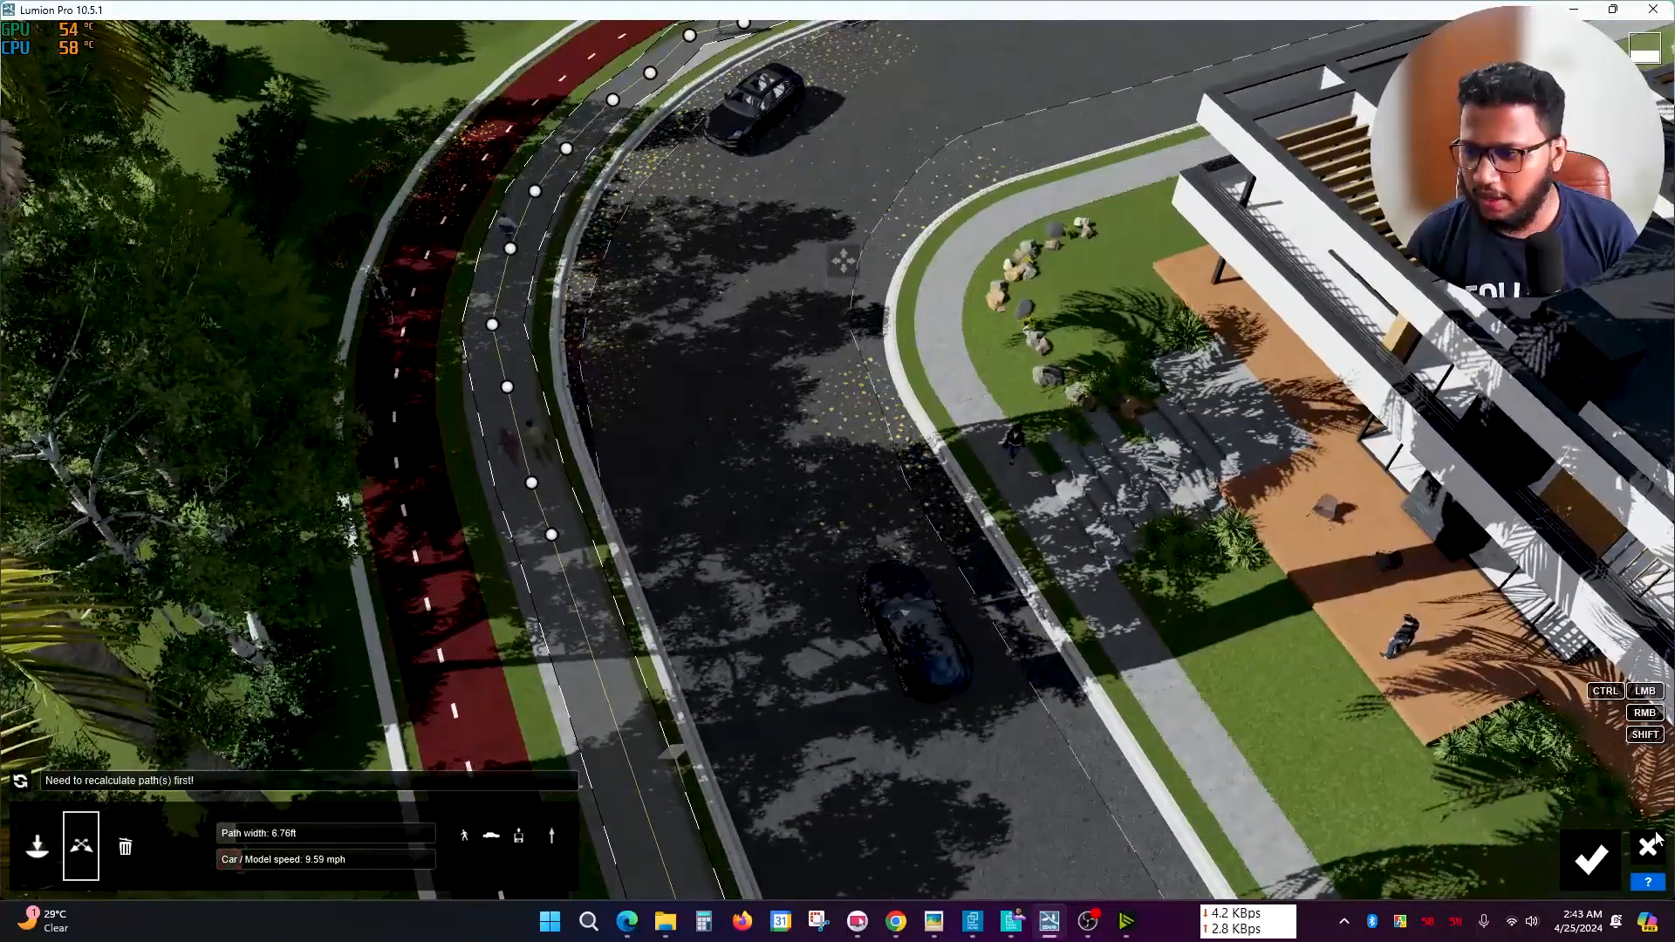
left_click(1592, 860)
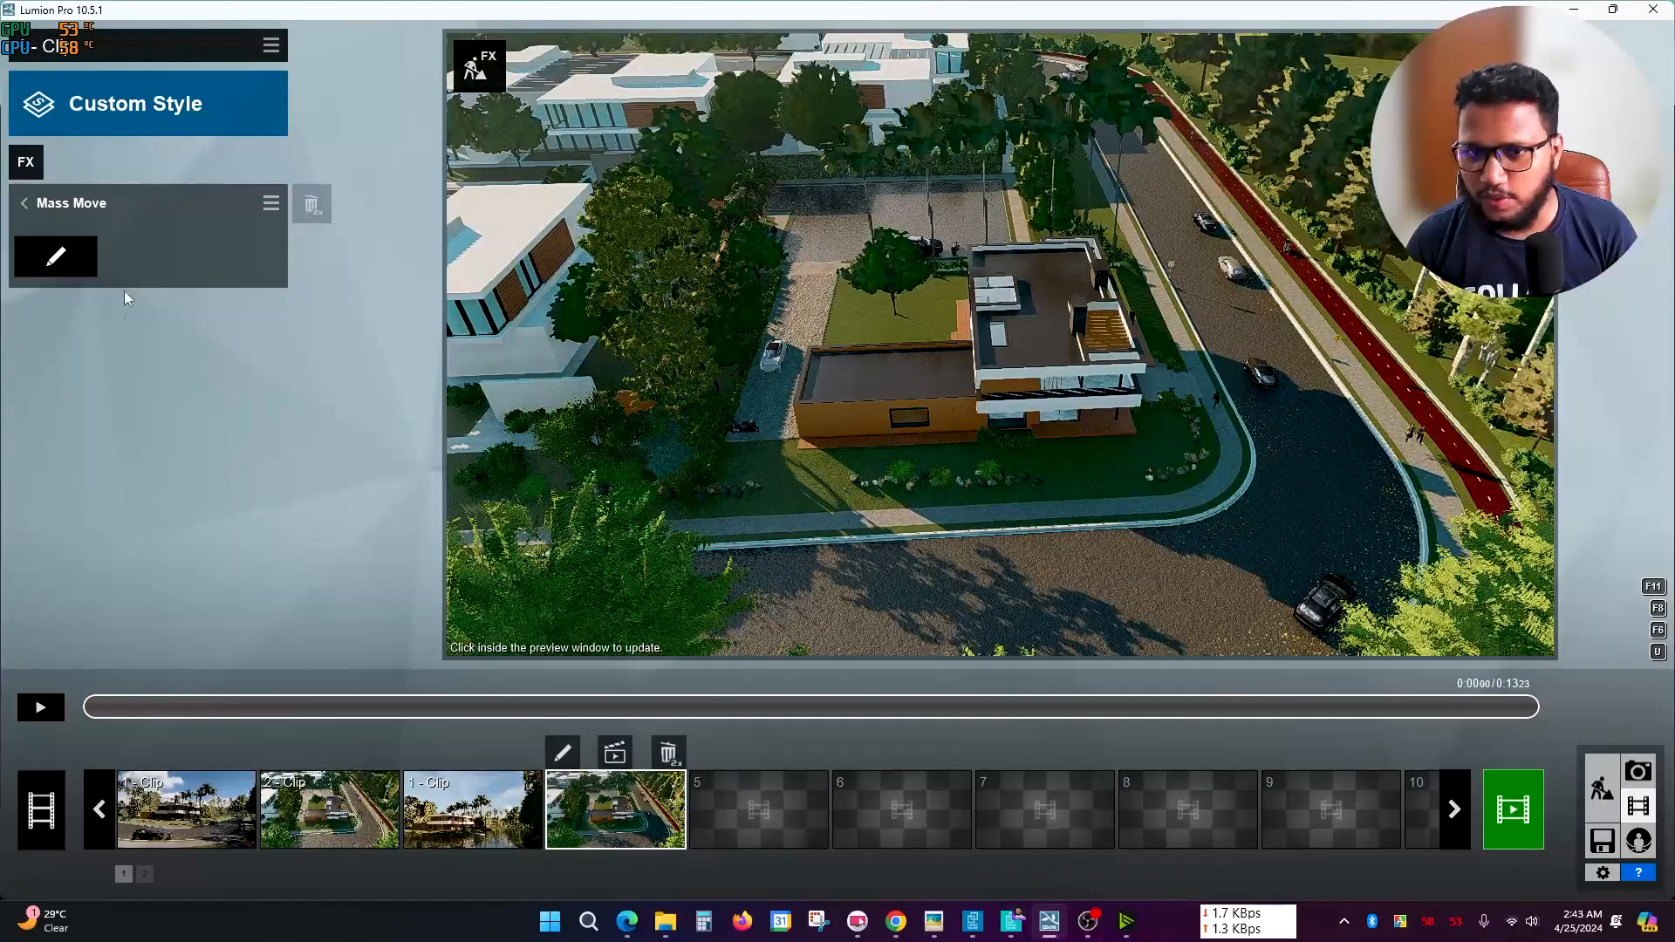
- Play back the aerial clip to check how fast the sidewalk pedestrians move, and look at its camera path
left_click(41, 709)
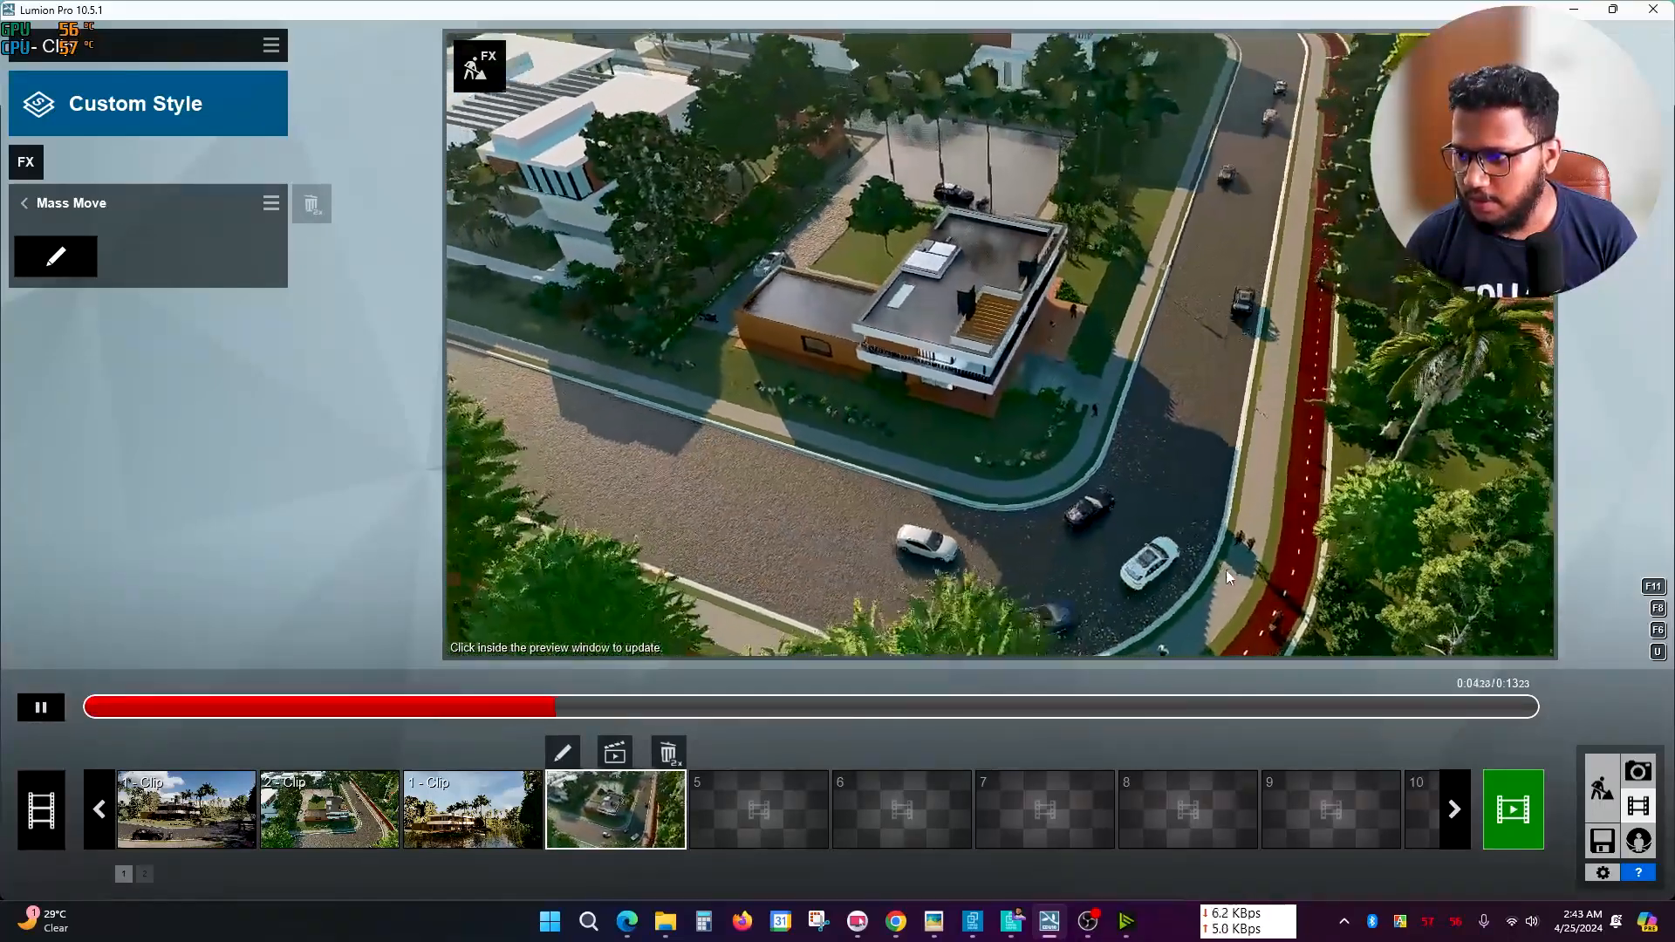
left_click(562, 753)
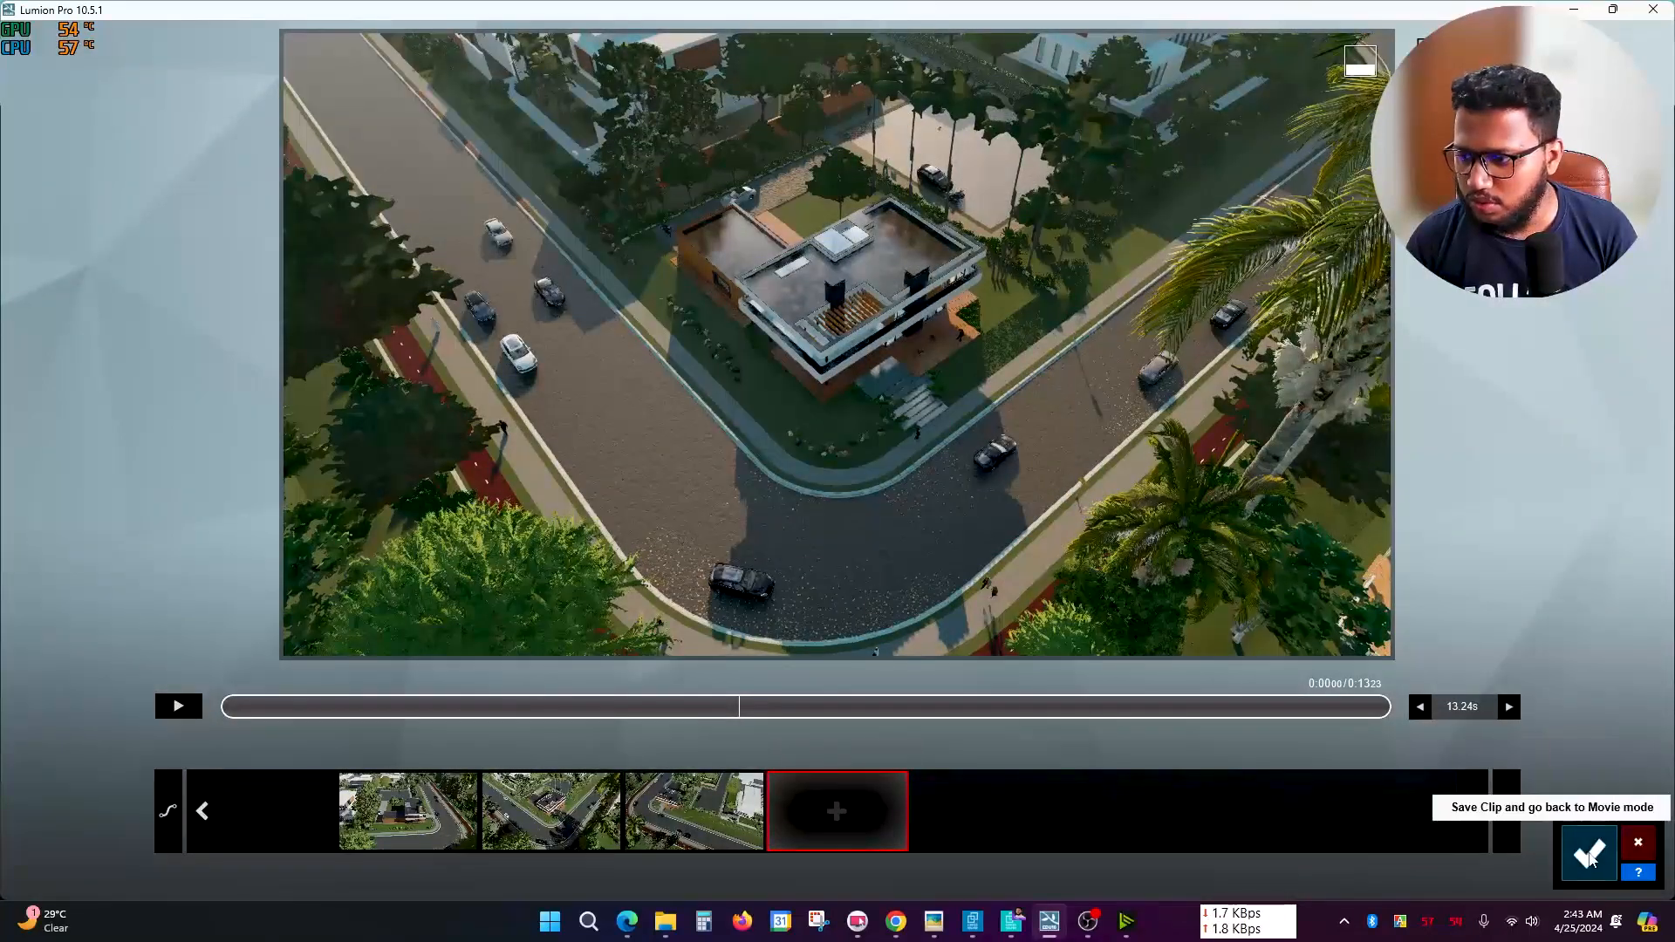
left_click(1588, 856)
- Select the outer sidewalk's Mass Move path around the bend and set its model speed to 30.07 mph
left_click(54, 254)
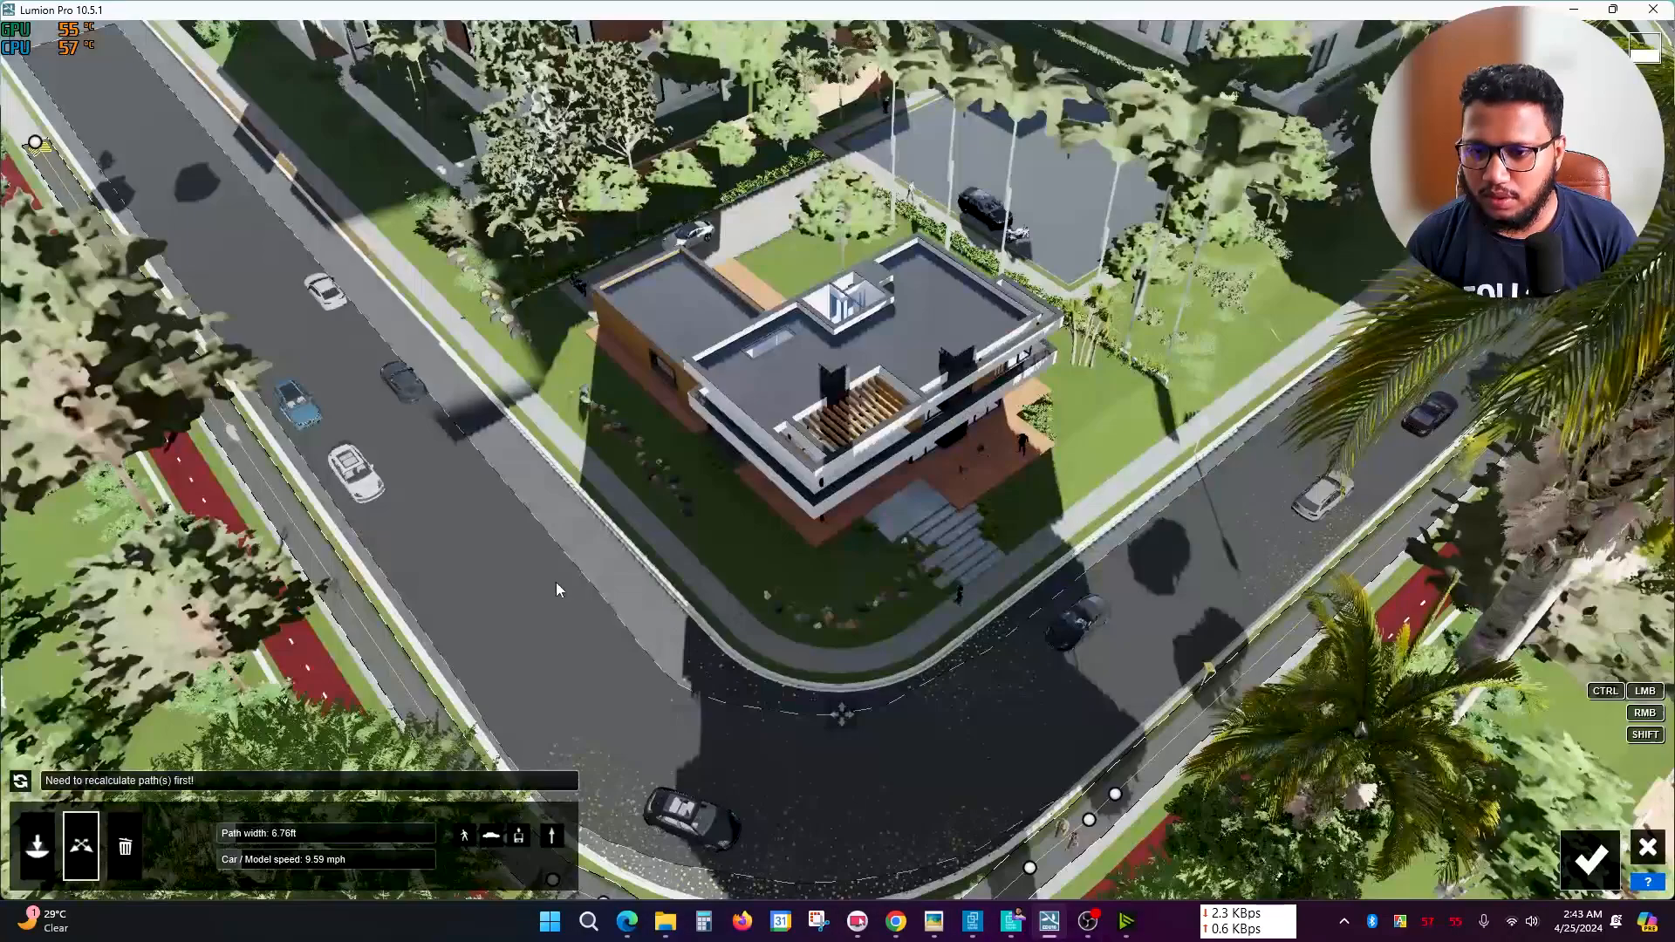
scroll(593, 647, "down", 3)
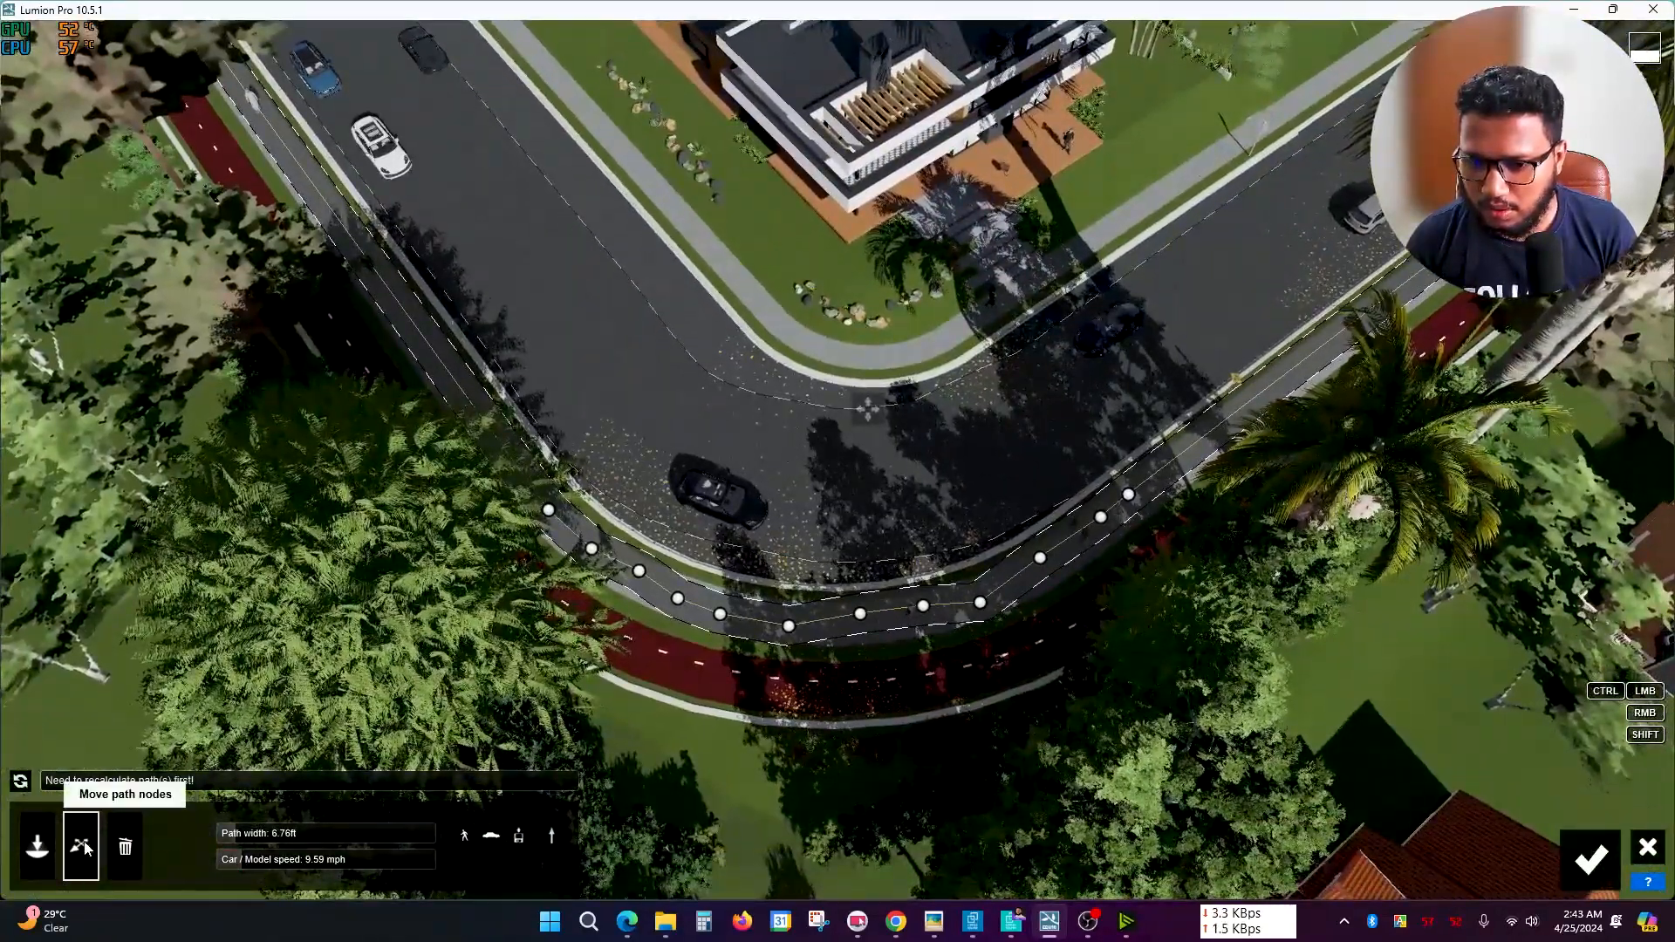
left_click(789, 633)
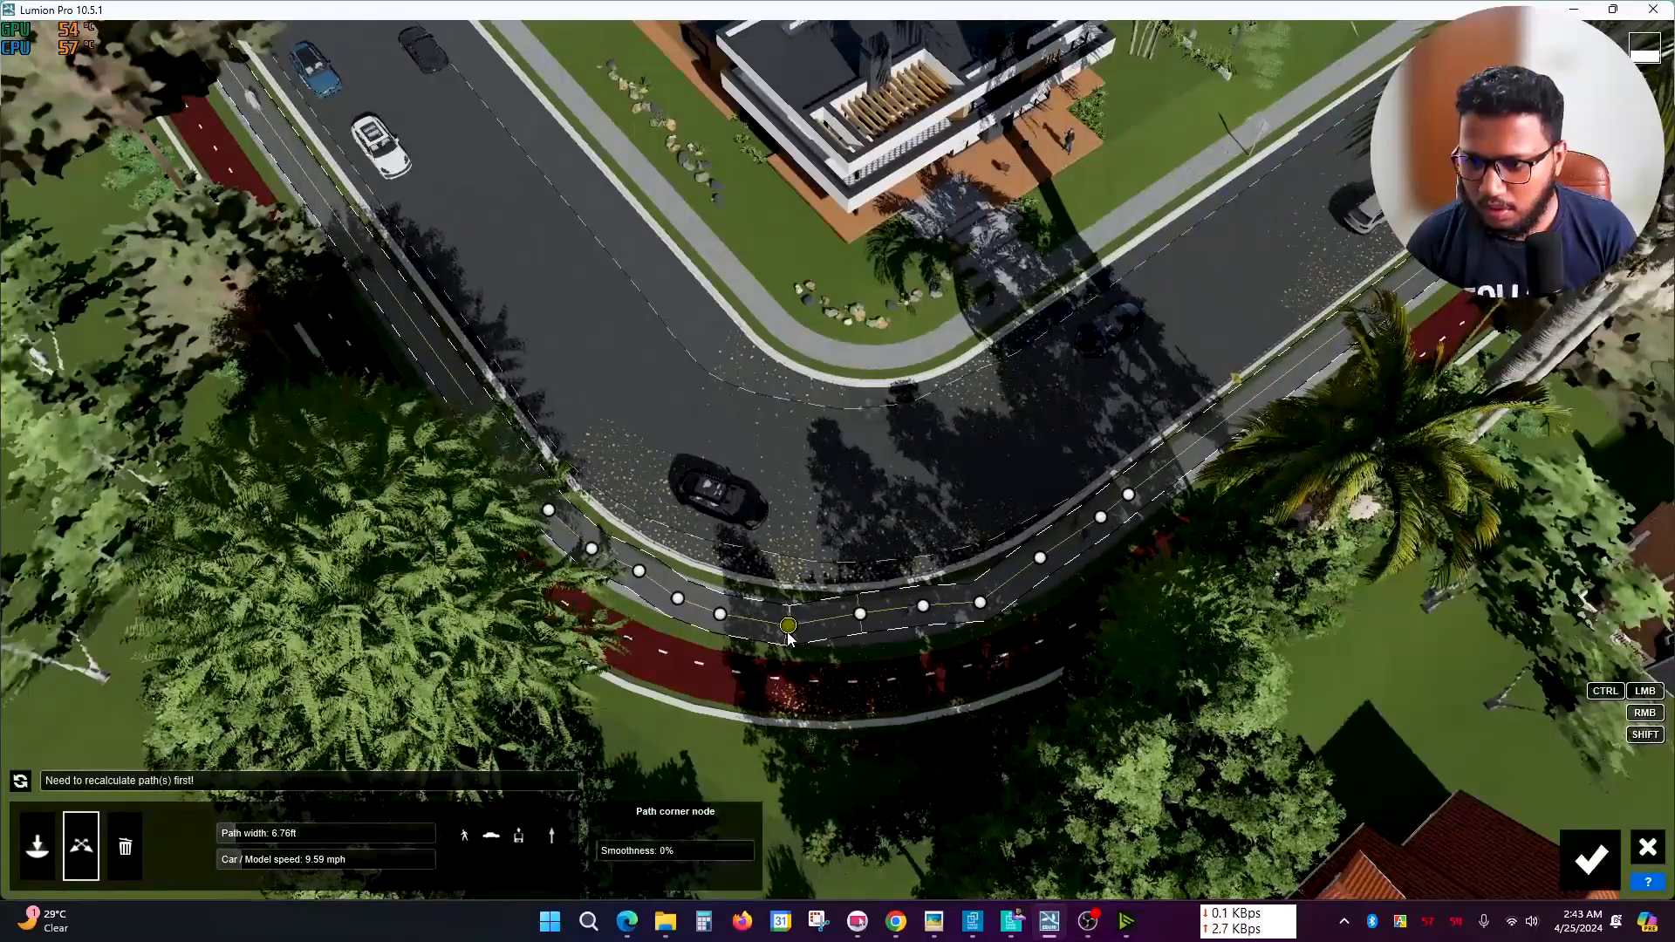
scroll(904, 625, "up", 2)
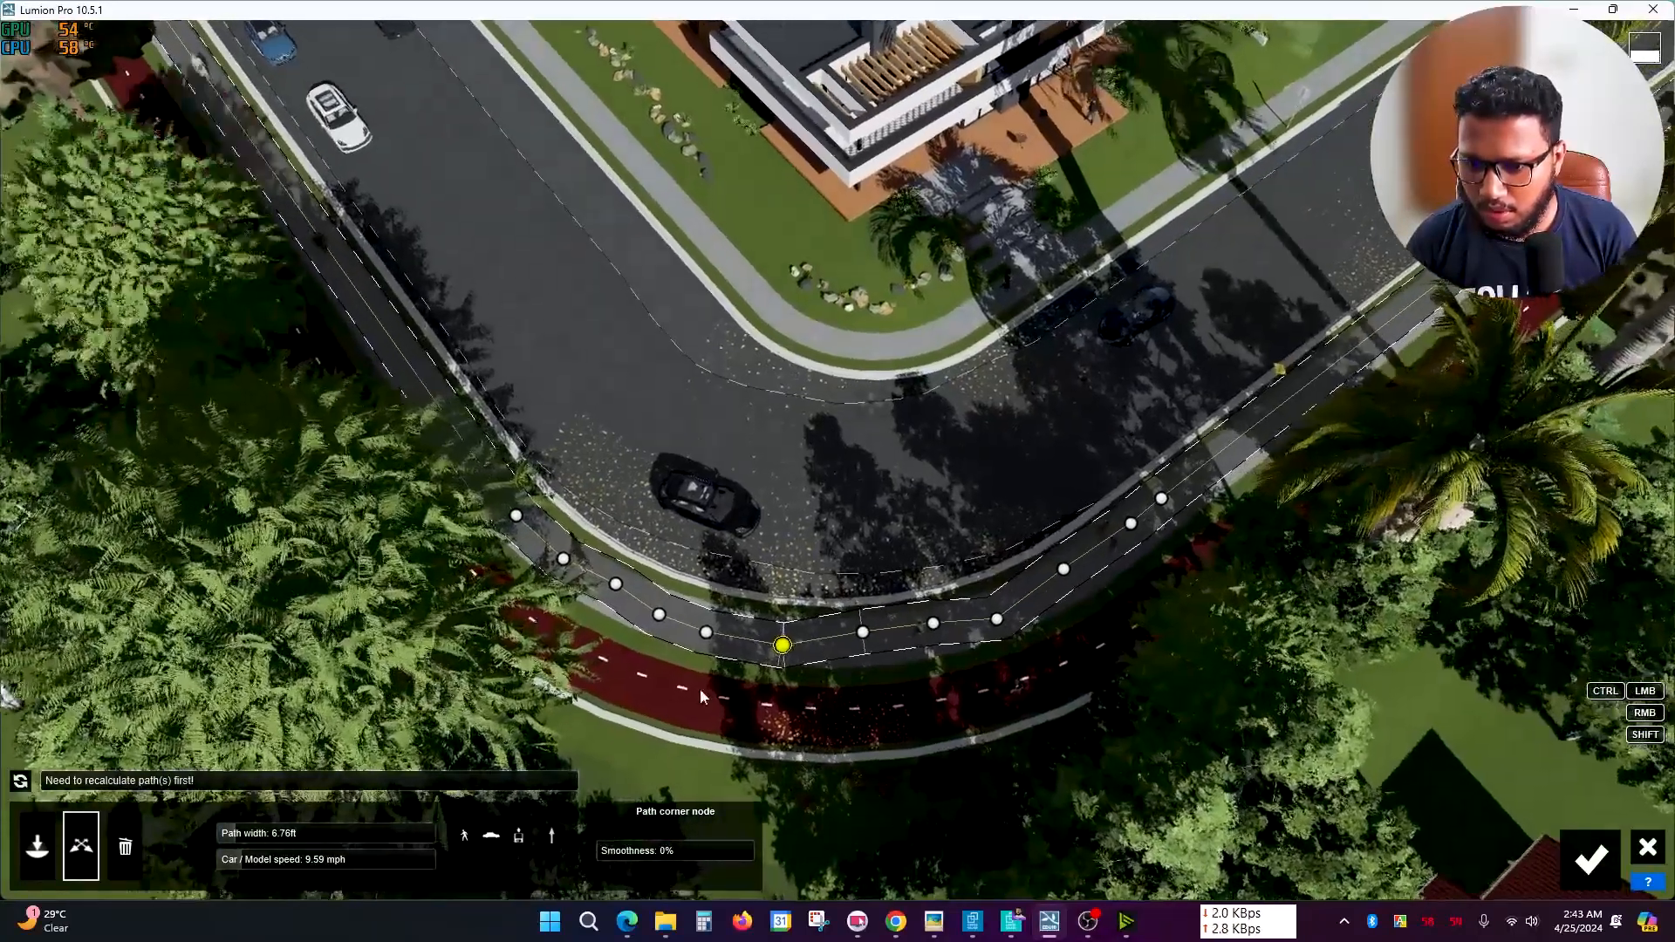
scroll(811, 700, "up", 1)
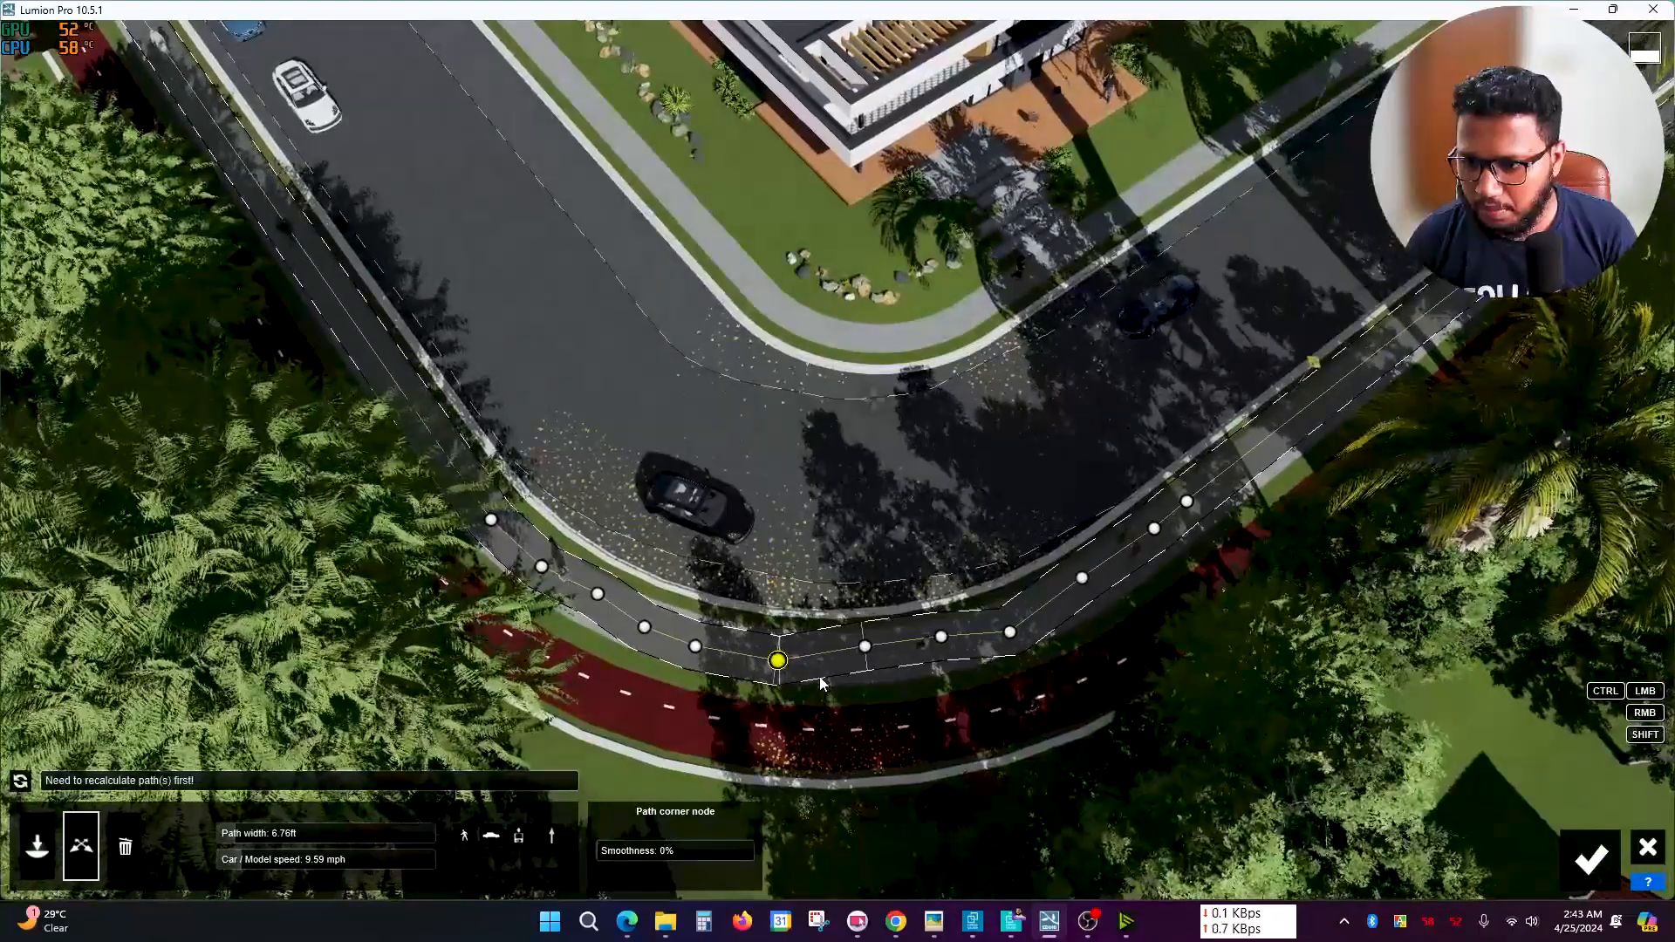
right_click_drag(810, 700, 152, 768)
left_click(37, 847)
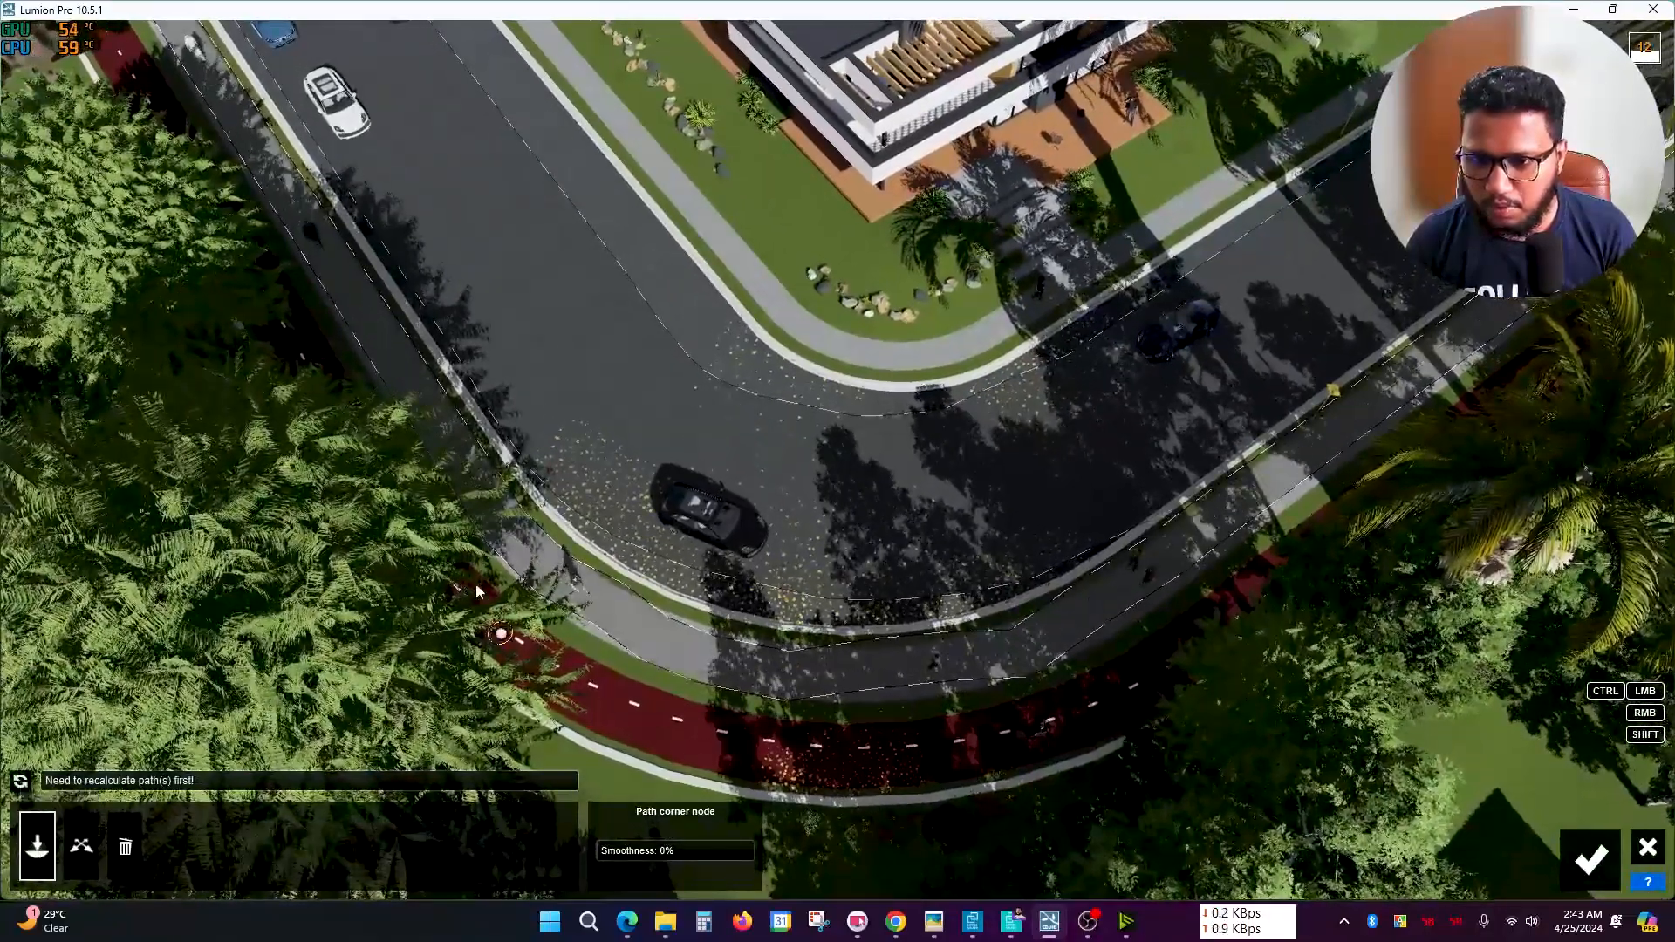
left_click(87, 859)
left_click(831, 692)
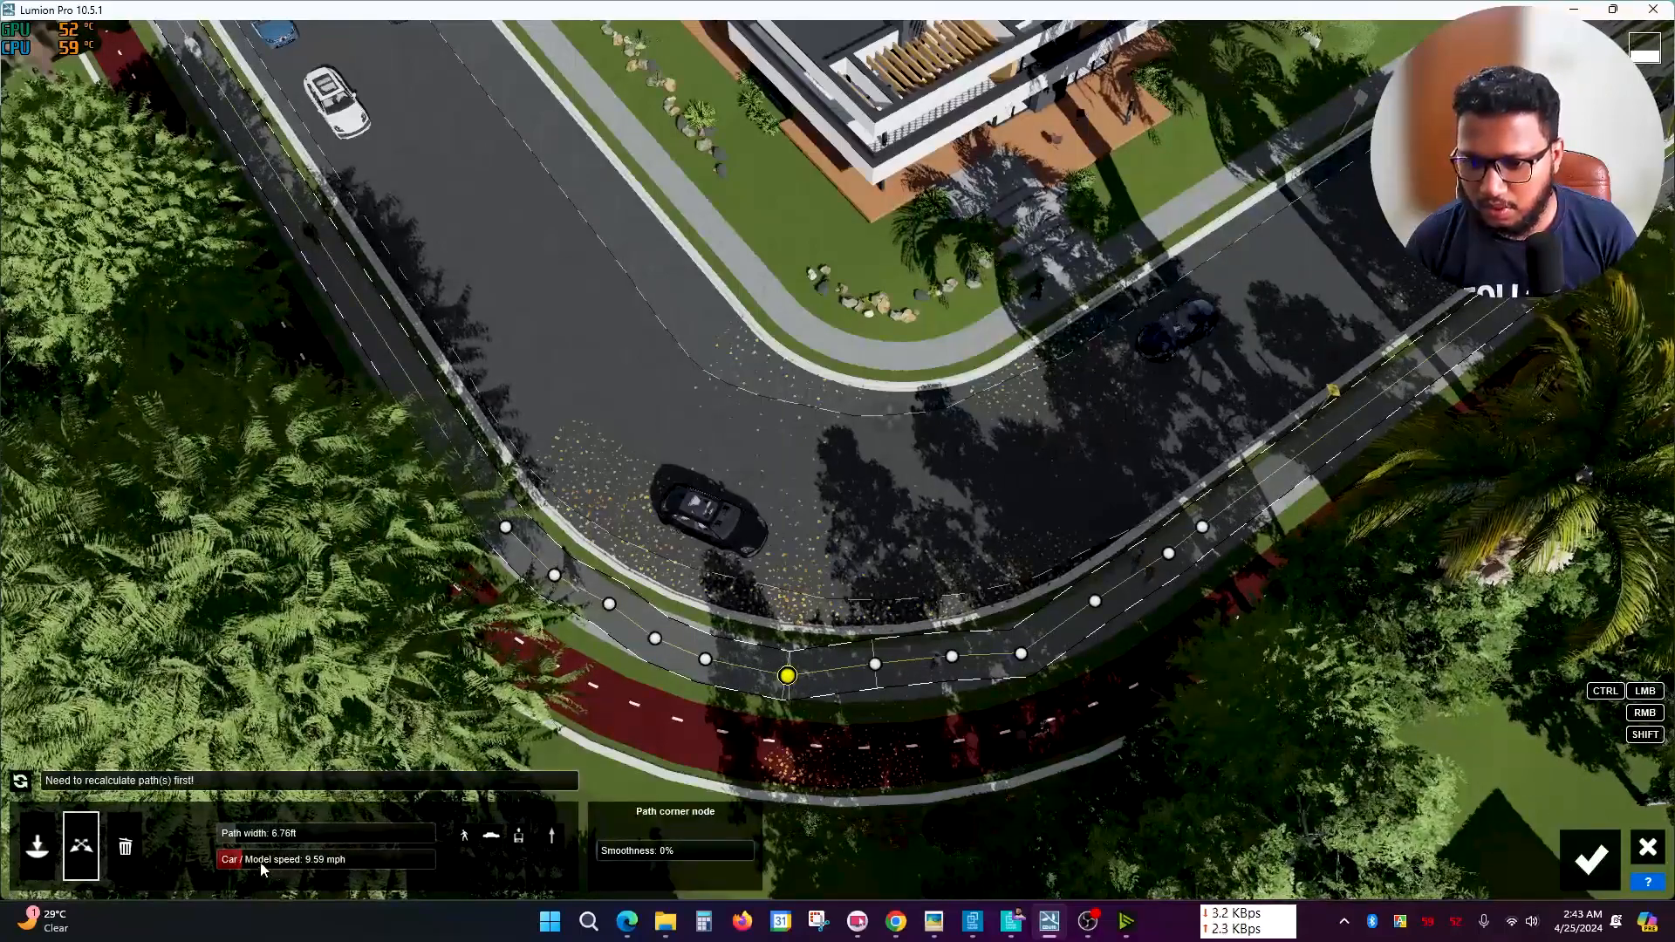
left_click_drag(275, 868, 294, 865)
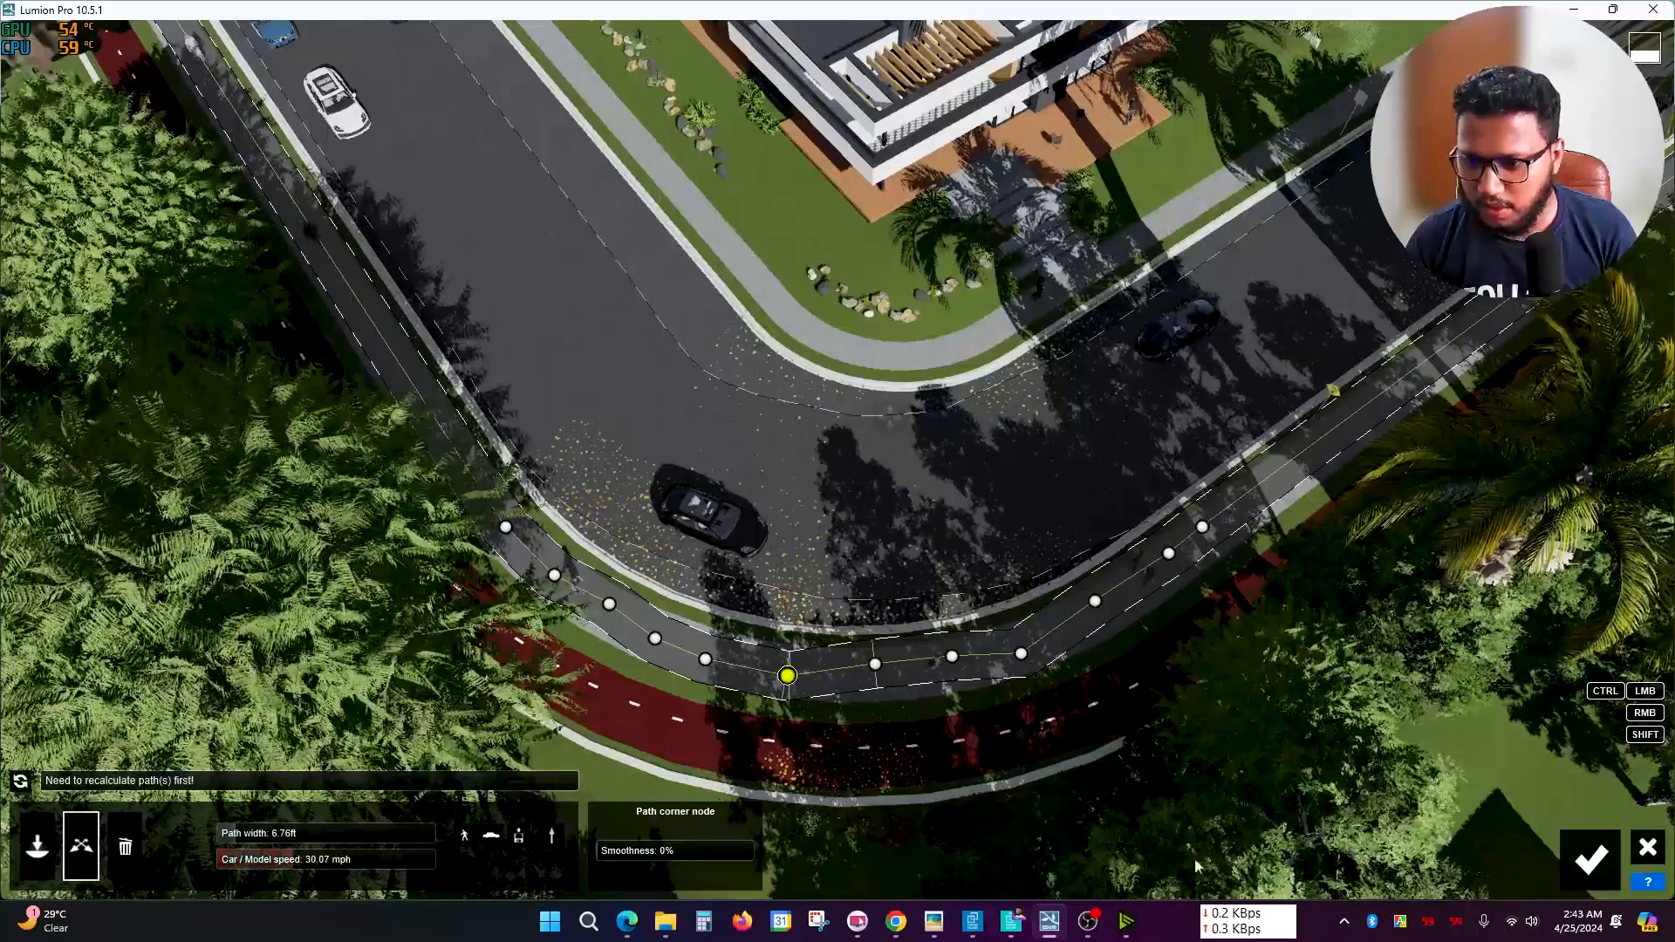
left_click(1567, 888)
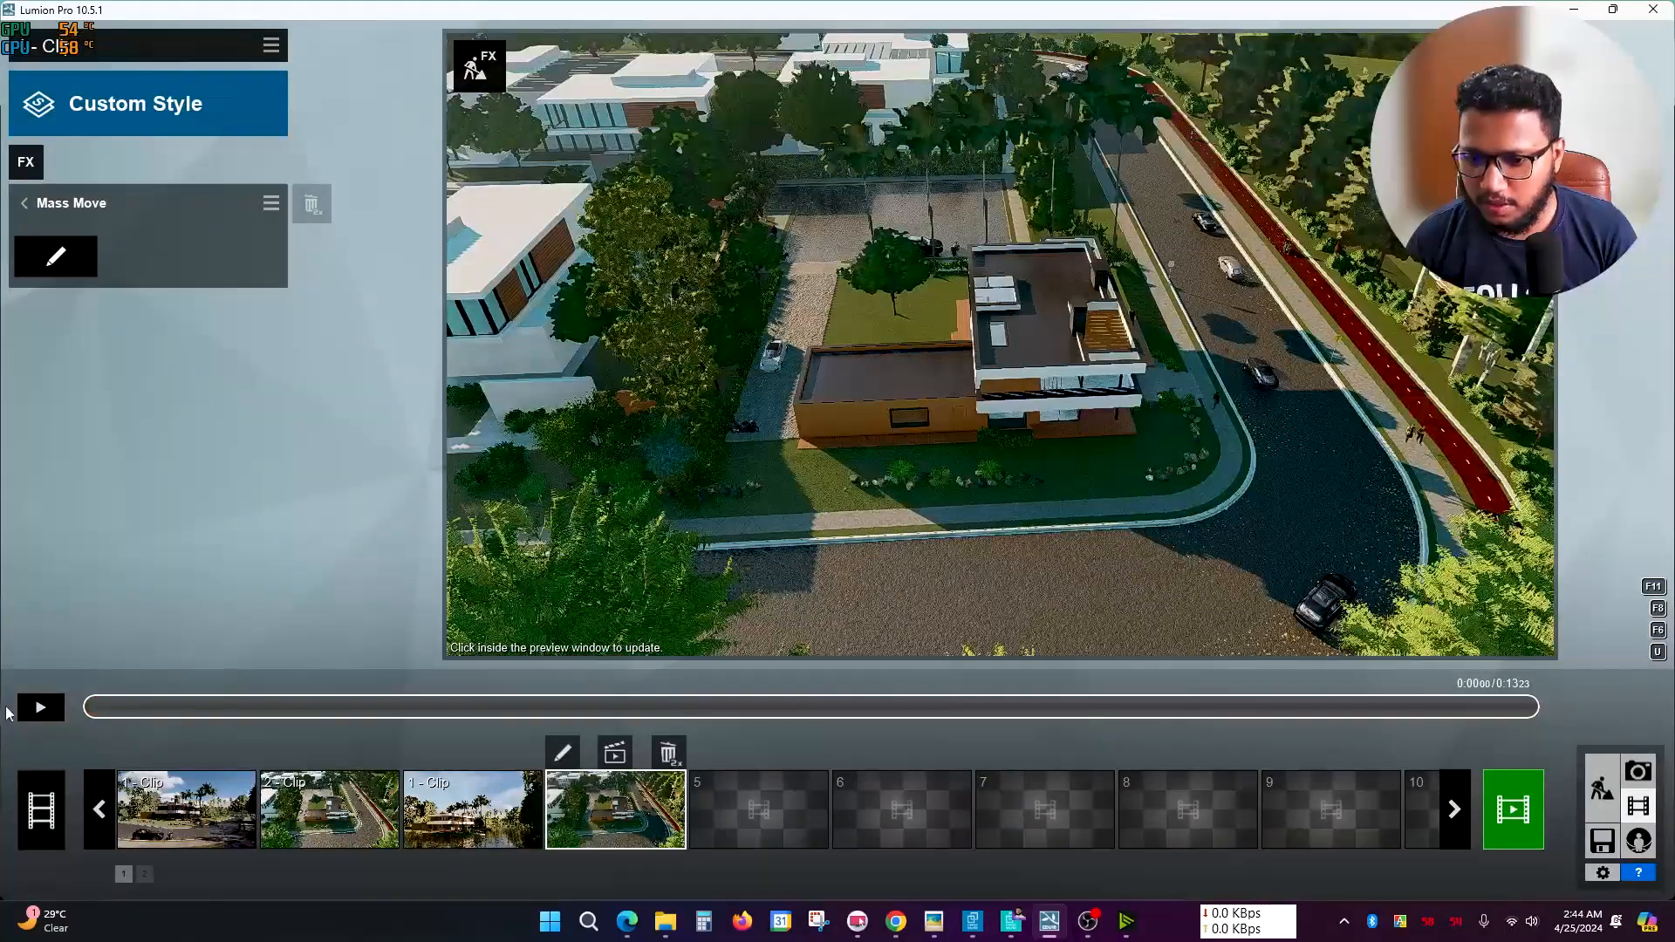
- Play back the aerial clip and inspect the road traffic path's width and speed in the Mass Move effect
left_click(38, 708)
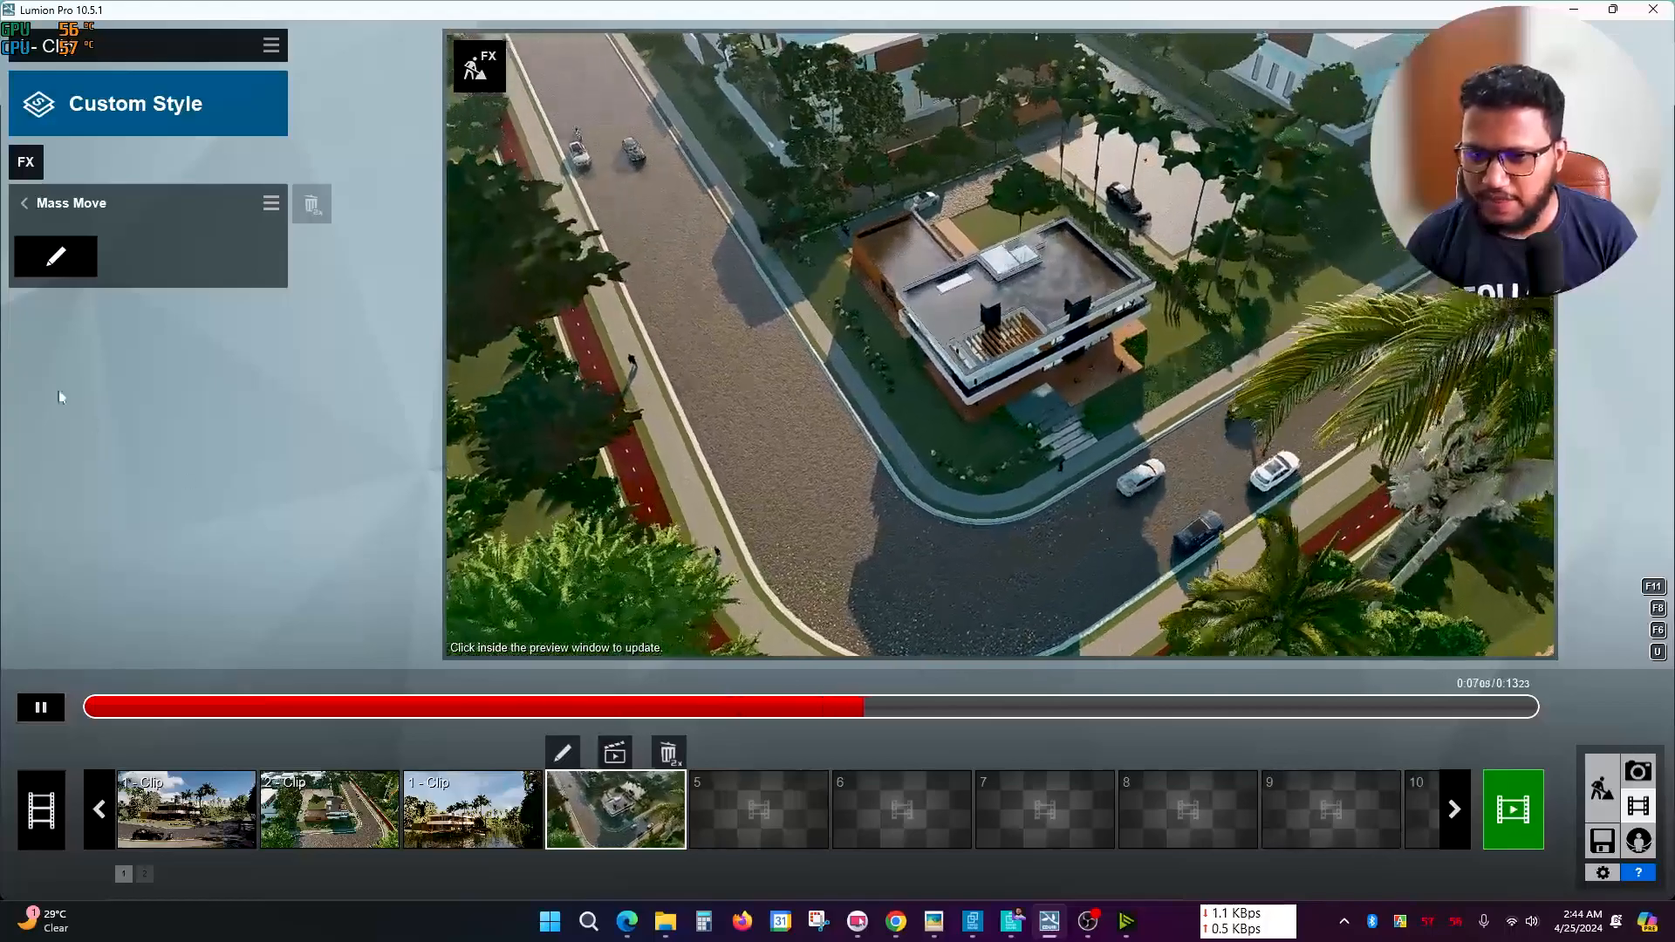
left_click(56, 256)
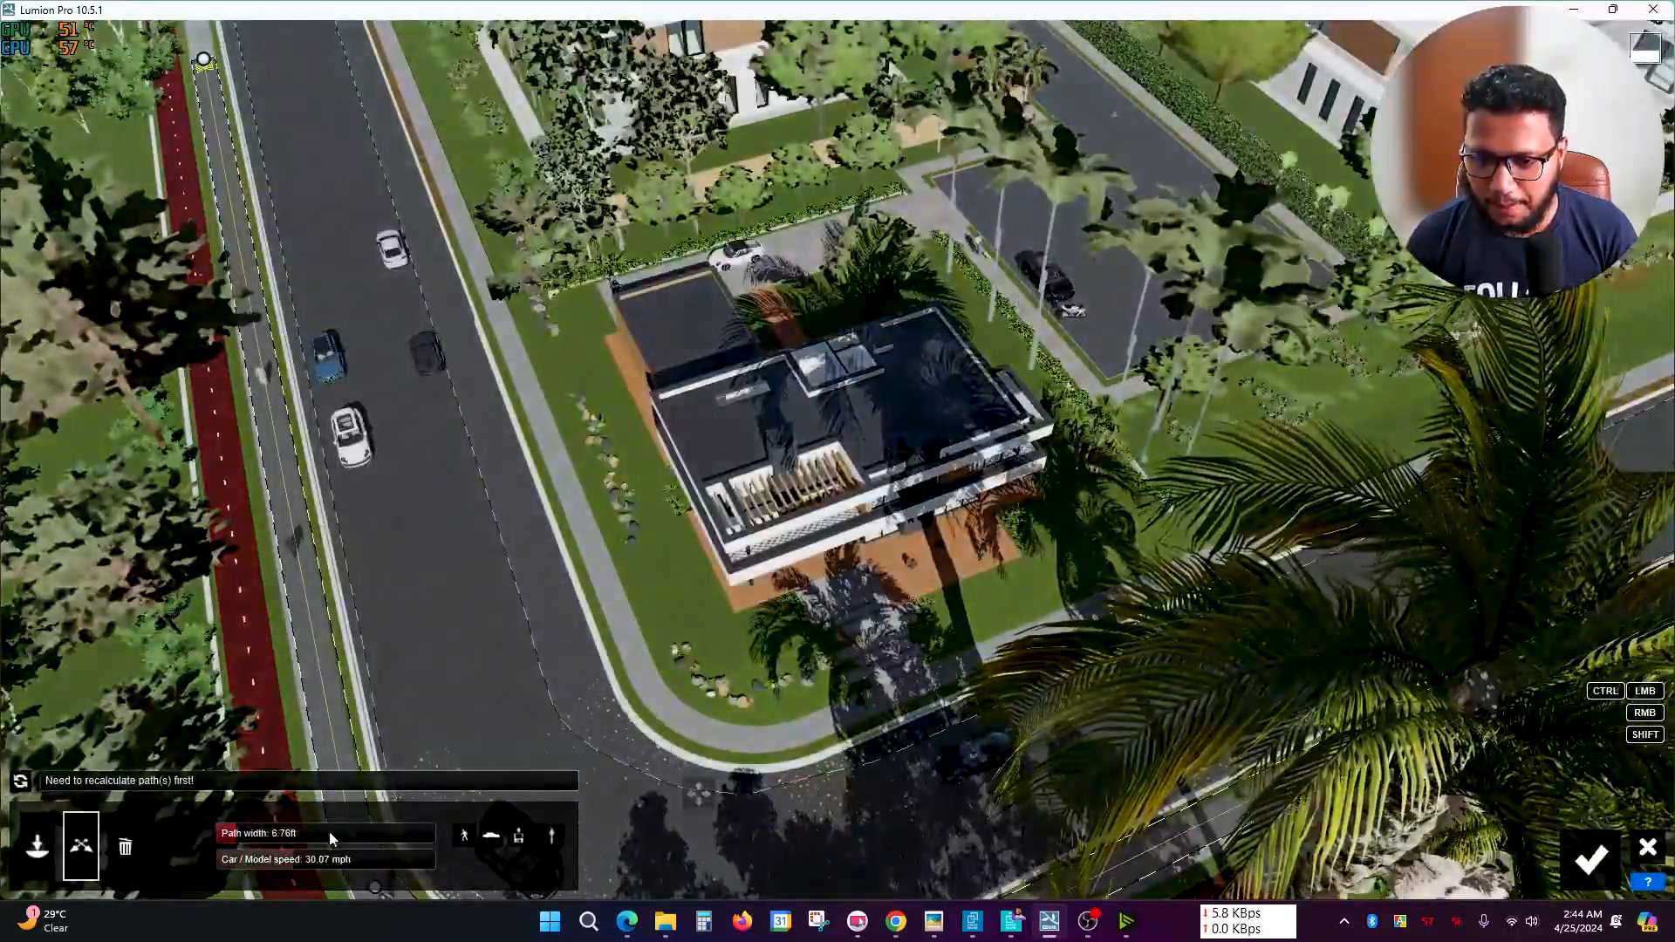
right_click_drag(415, 683, 369, 689)
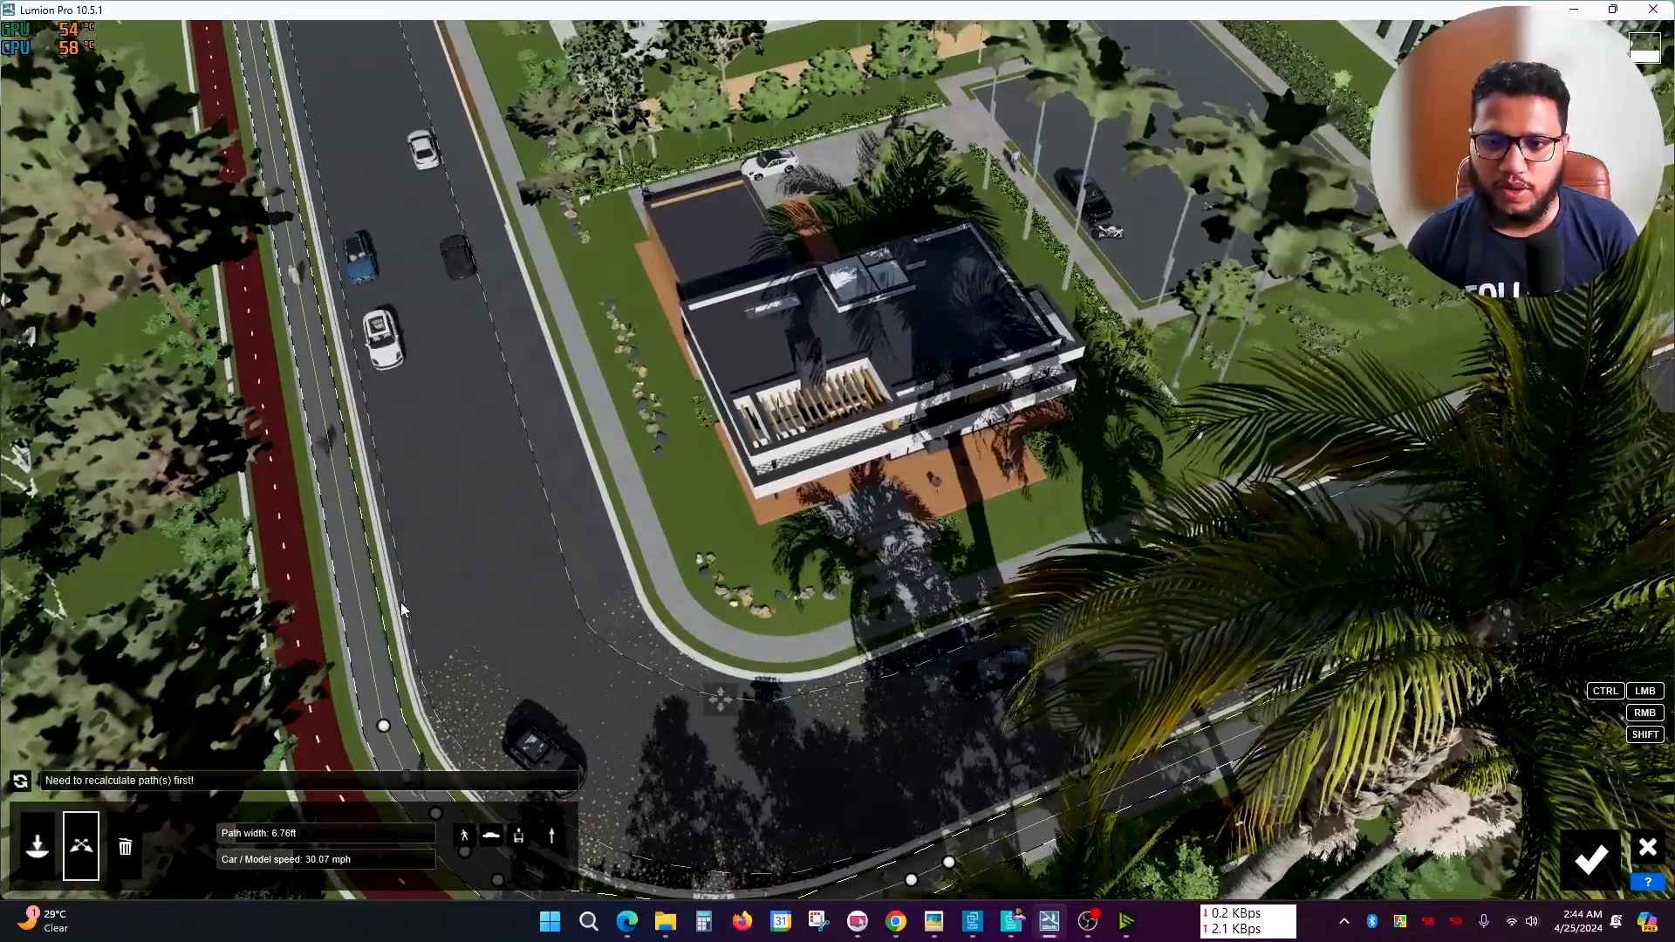
left_click(432, 611)
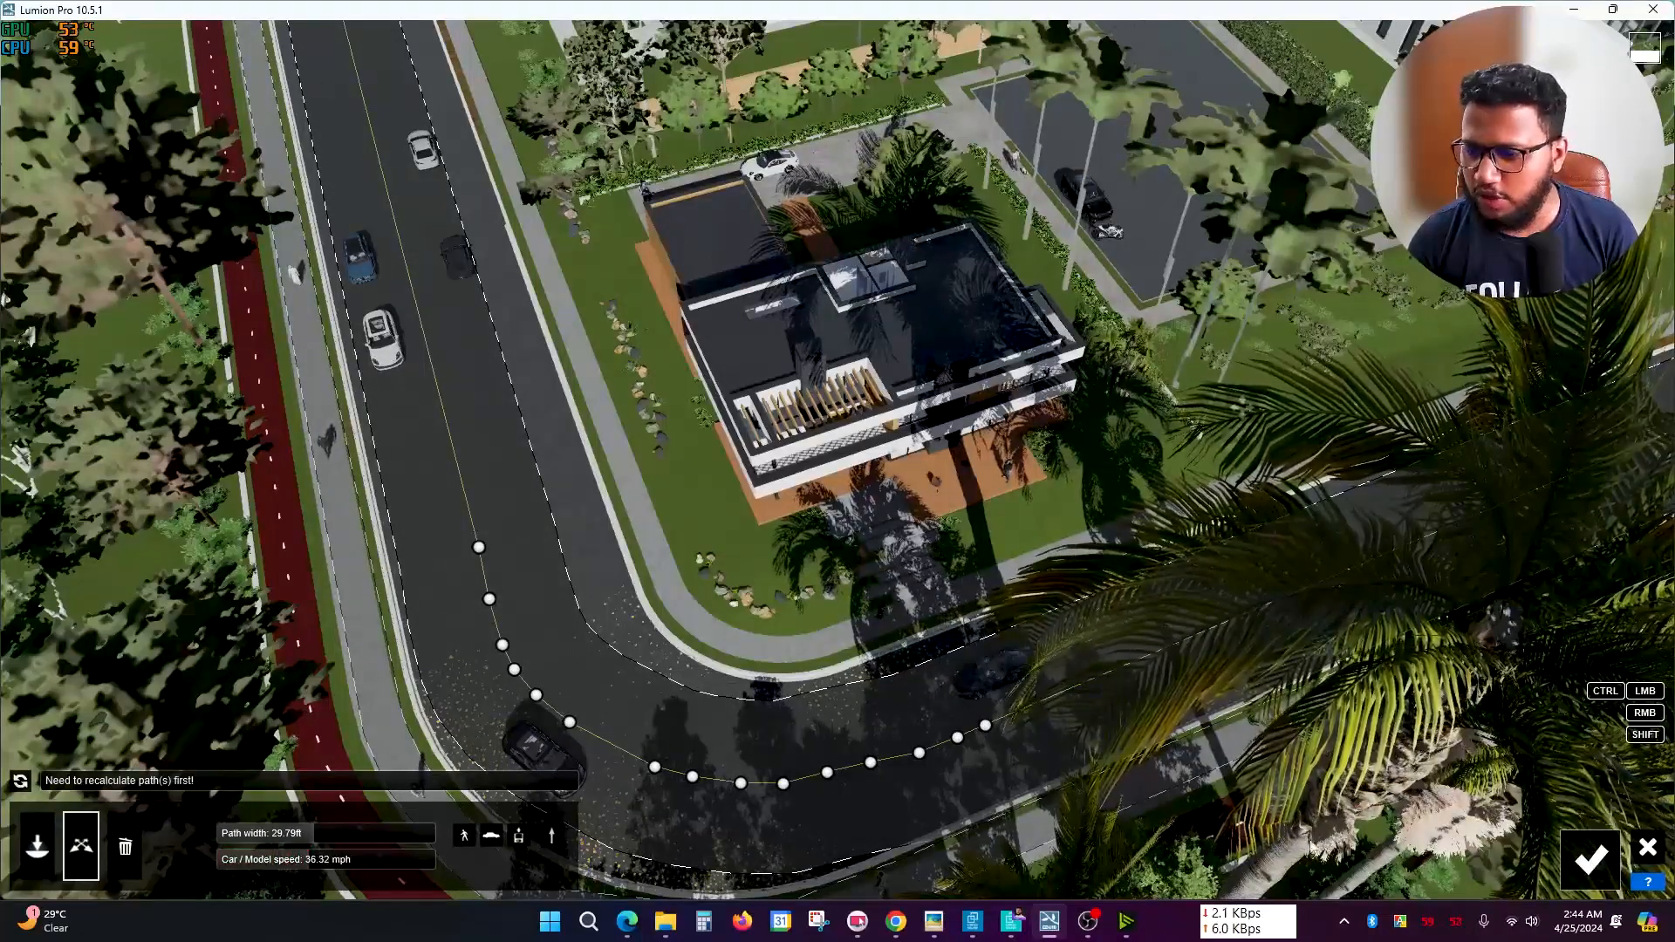
left_click(1590, 859)
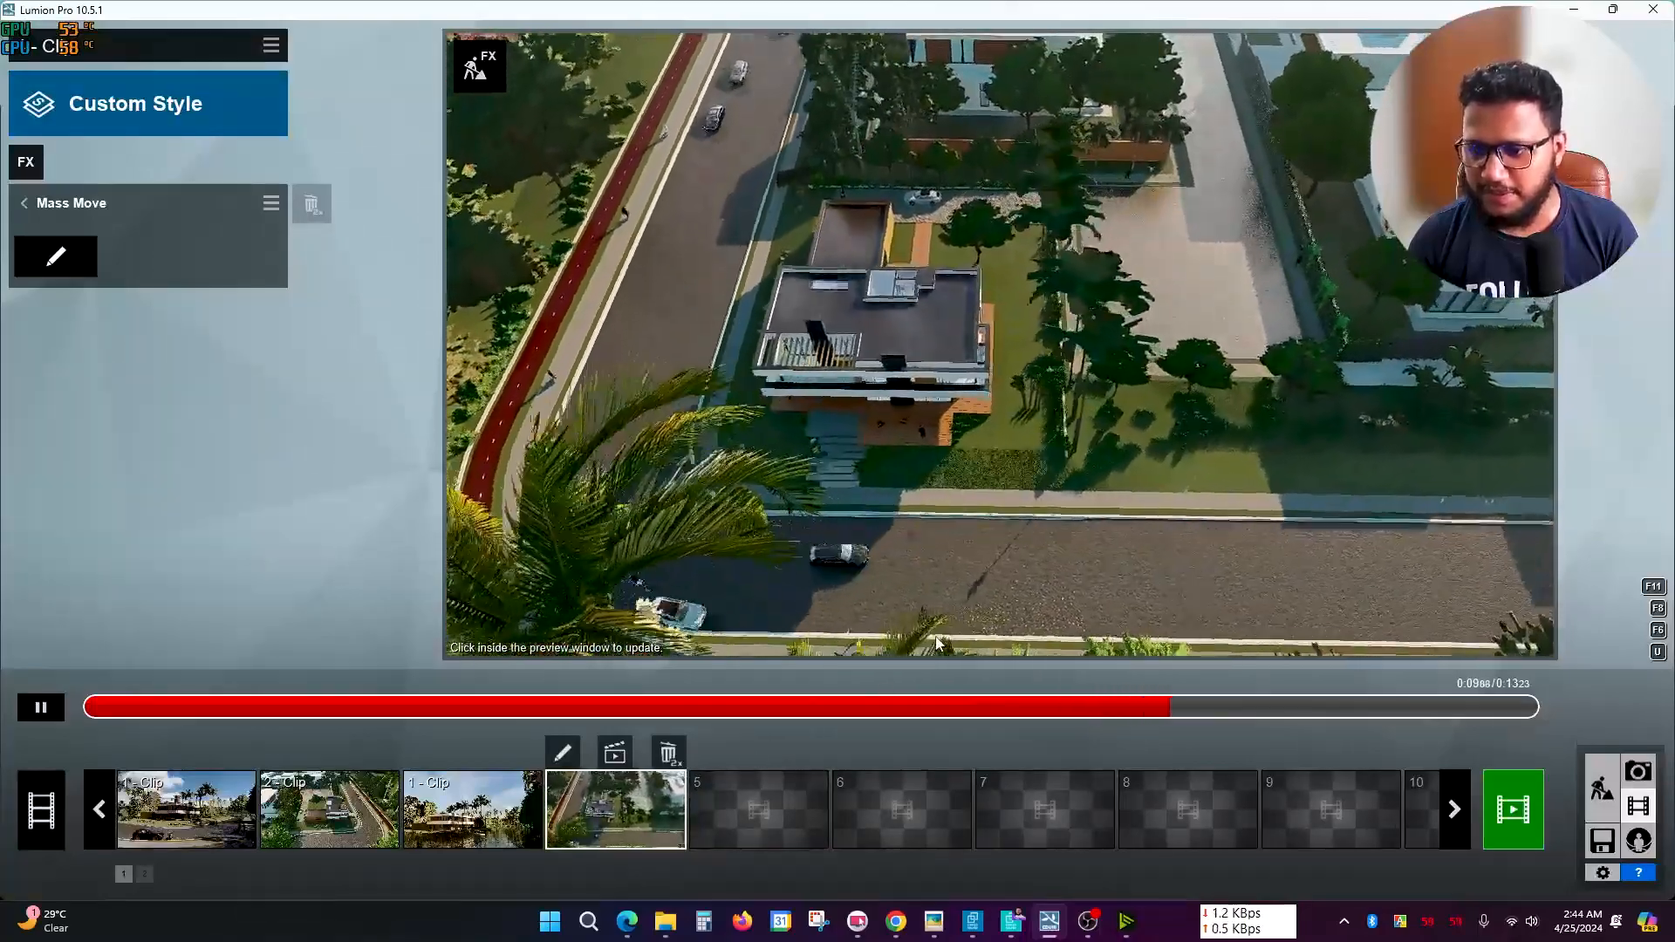